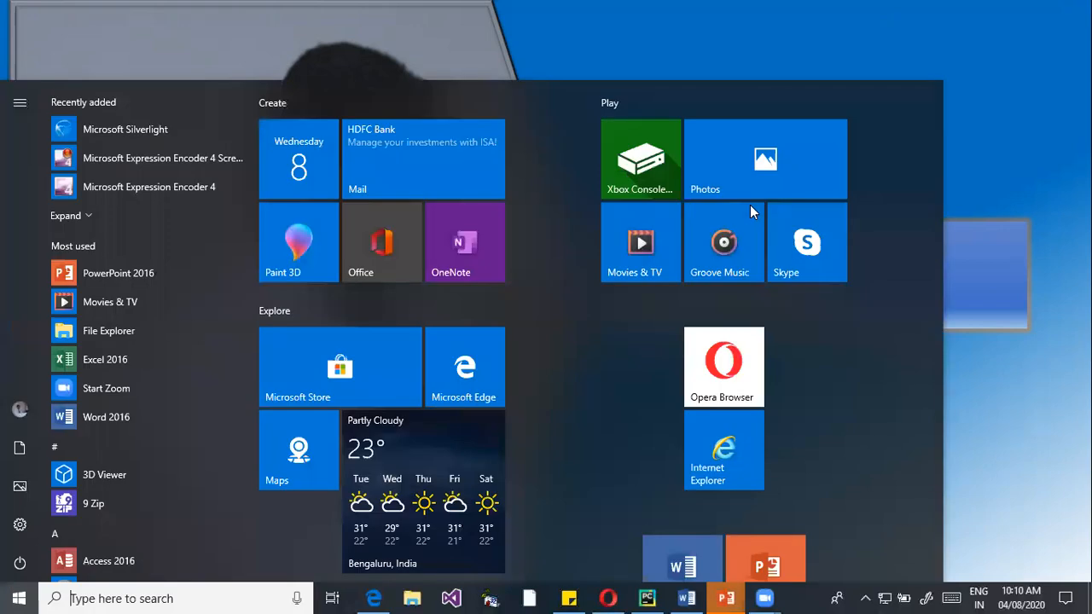
# Start Word 2016, create a blank document and maximize its window
pyautogui.write('word')
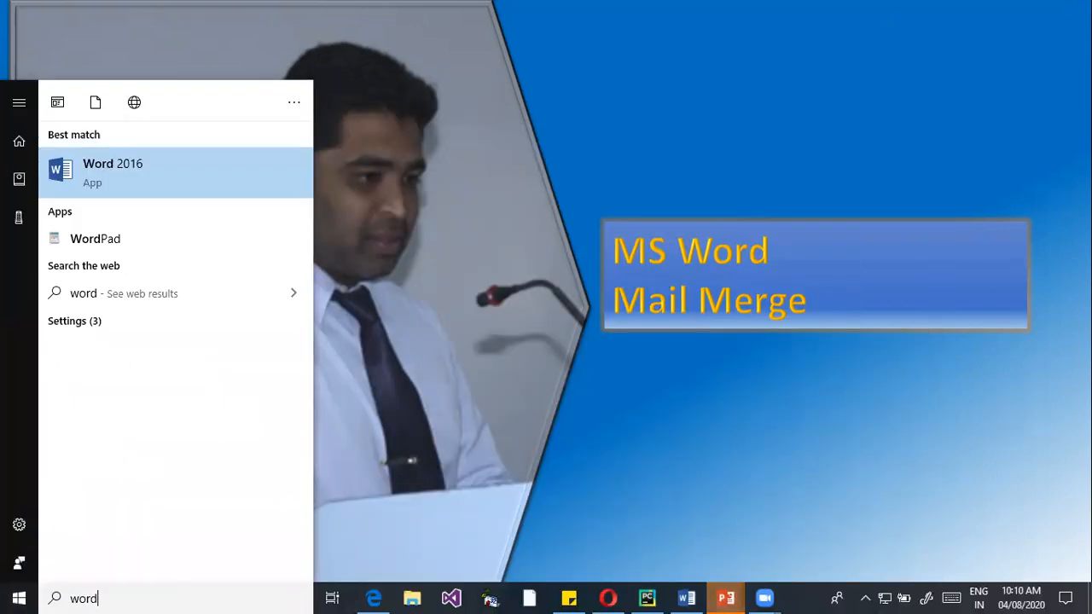
pyautogui.press('Return')
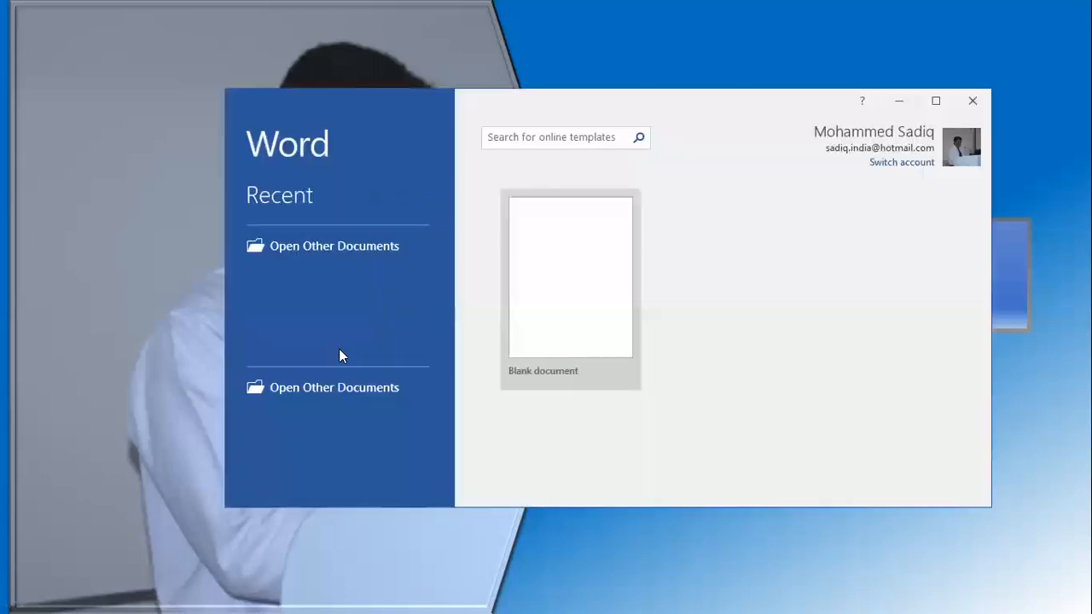
pyautogui.click(561, 307)
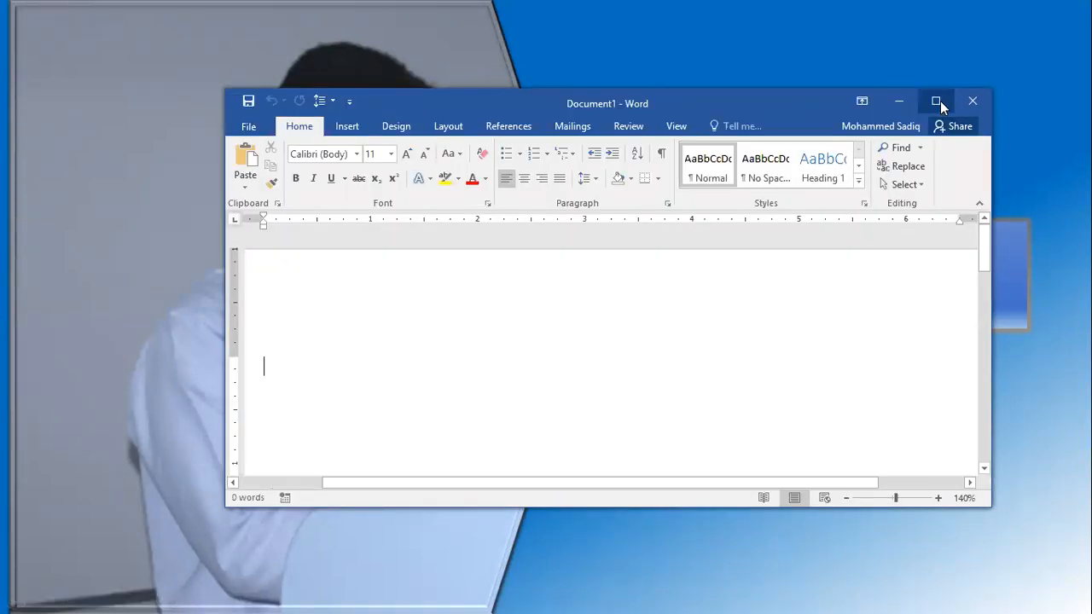
pyautogui.click(936, 102)
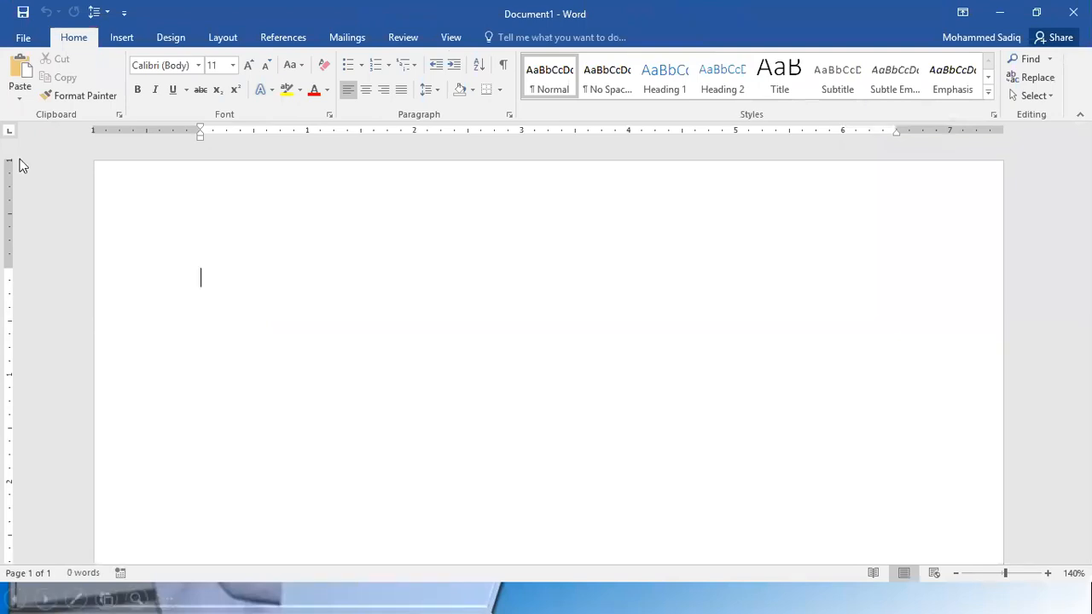
# Start the Step-by-Step Mail Merge Wizard for the blank document and widen the wizard's pane
pyautogui.click(343, 37)
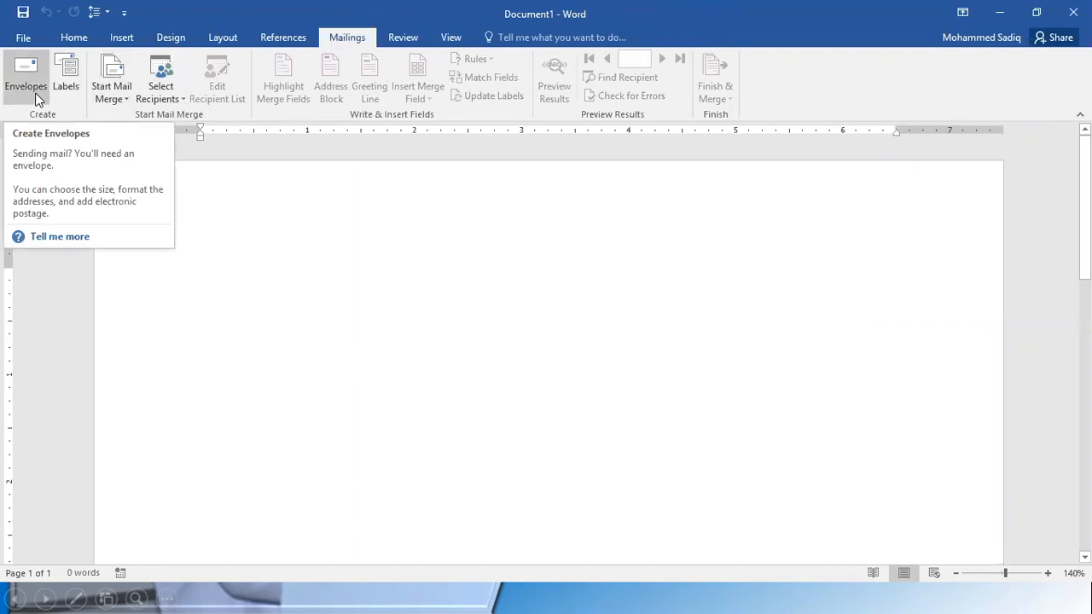
pyautogui.click(119, 93)
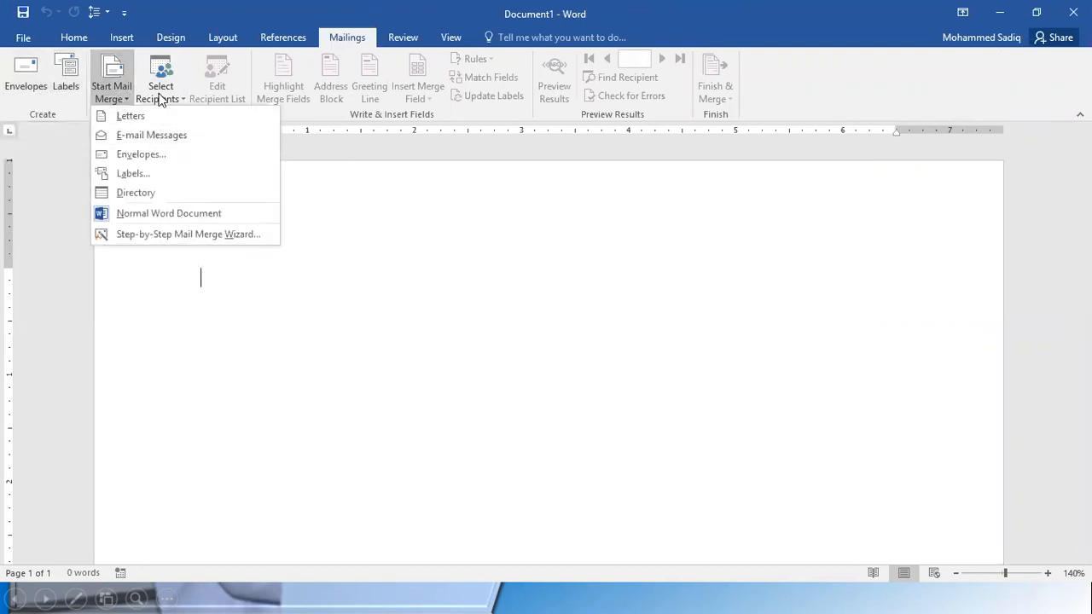
pyautogui.click(160, 94)
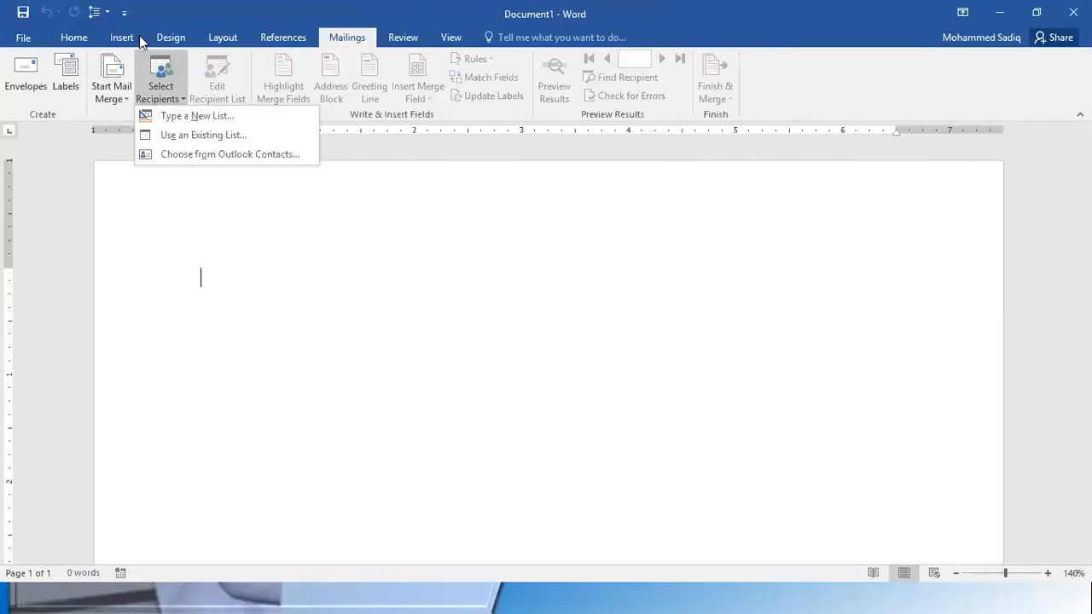
pyautogui.click(116, 99)
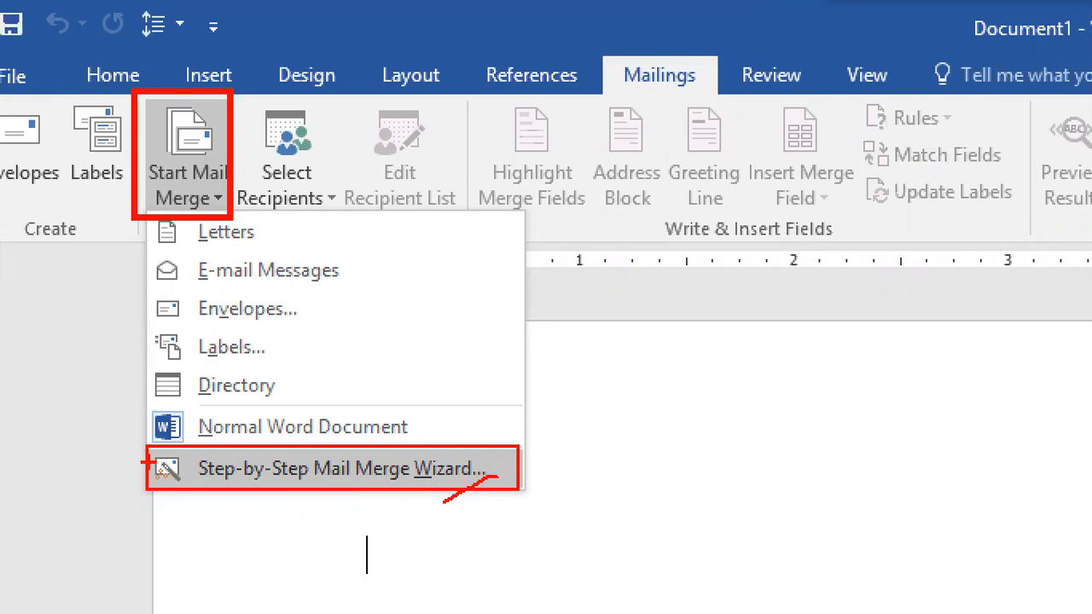
pyautogui.moveTo(139, 438); pyautogui.dragTo(191, 497)
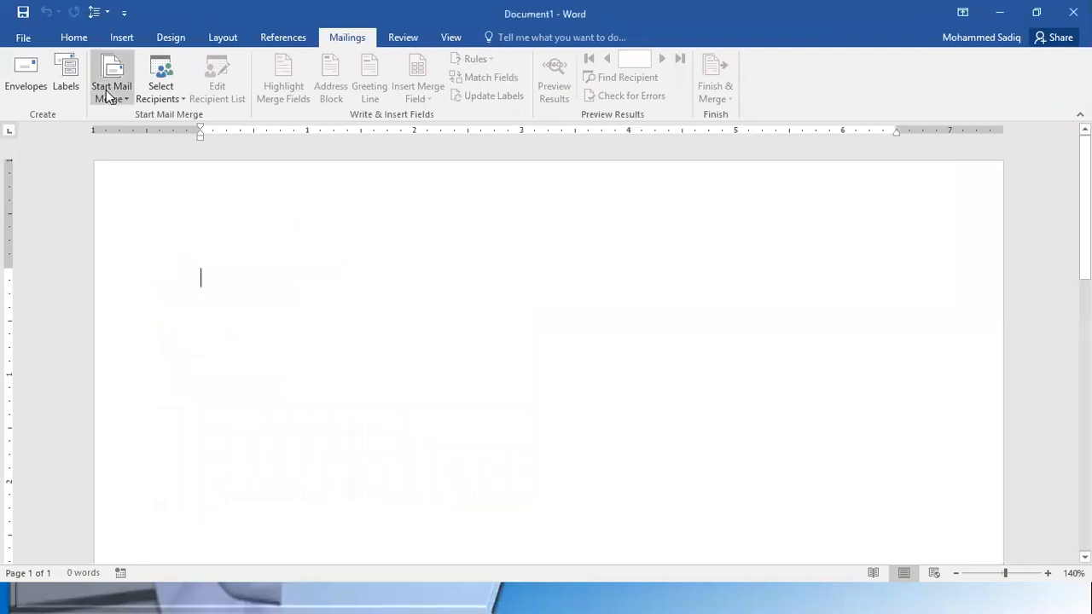
pyautogui.click(114, 101)
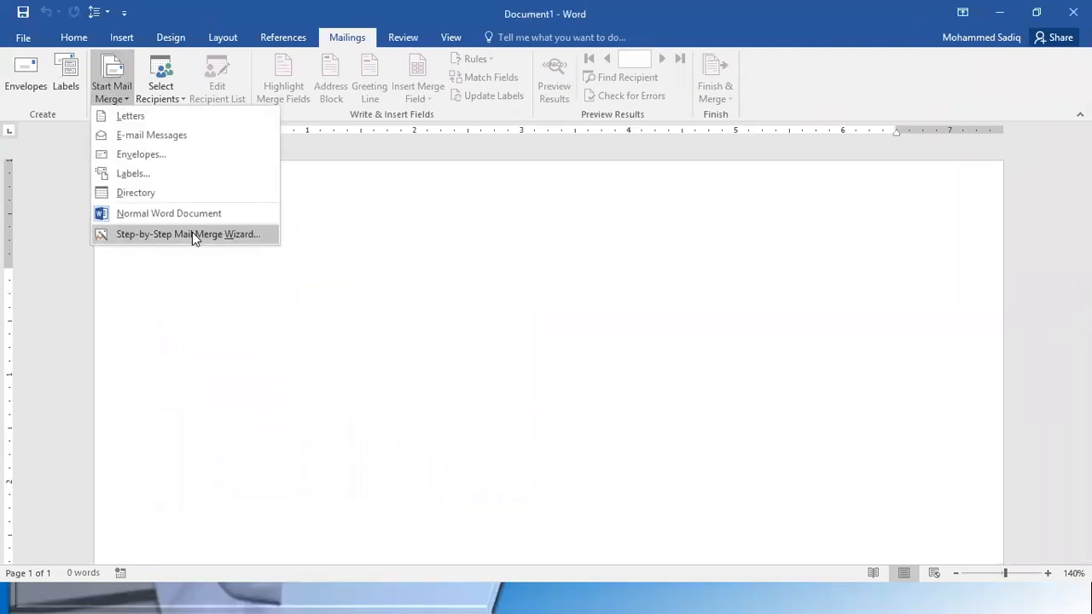
pyautogui.click(192, 233)
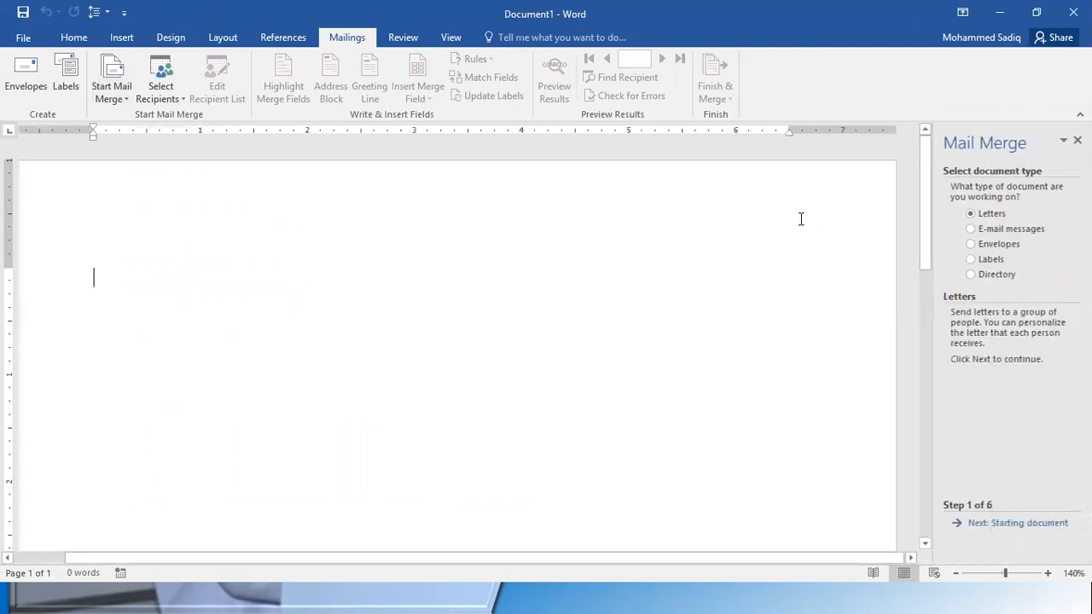
pyautogui.moveTo(935, 338); pyautogui.dragTo(892, 345)
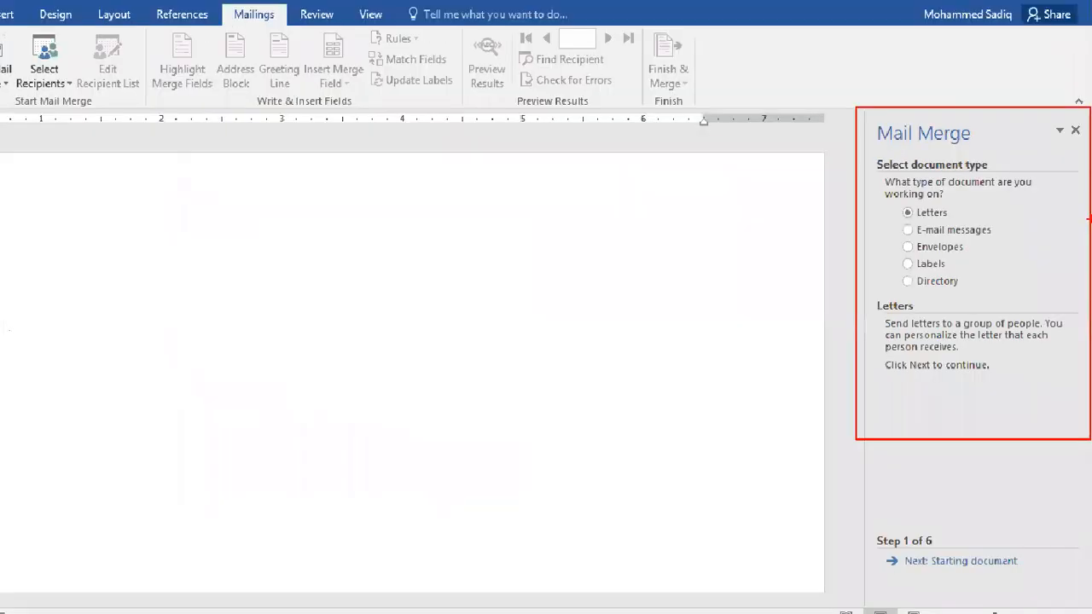
pyautogui.press('e')
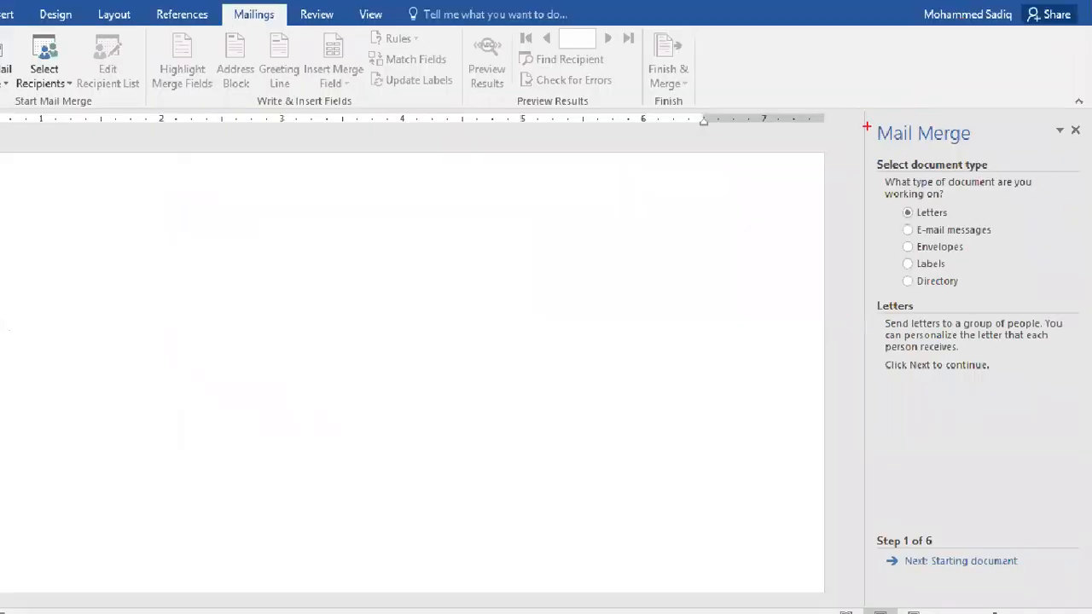
pyautogui.moveTo(865, 106); pyautogui.dragTo(1090, 608)
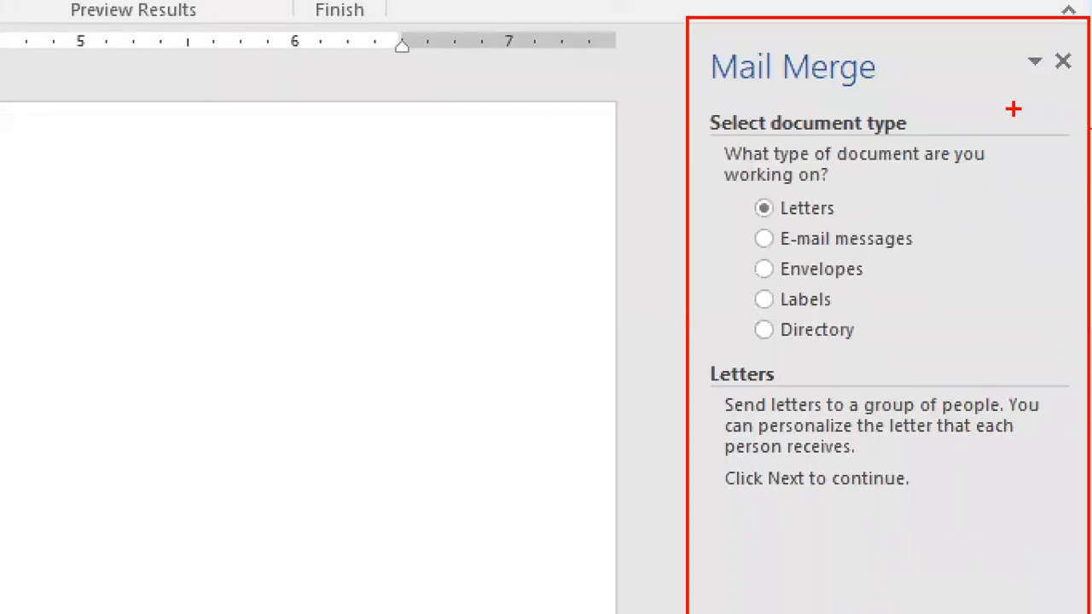
pyautogui.moveTo(696, 43); pyautogui.dragTo(892, 99)
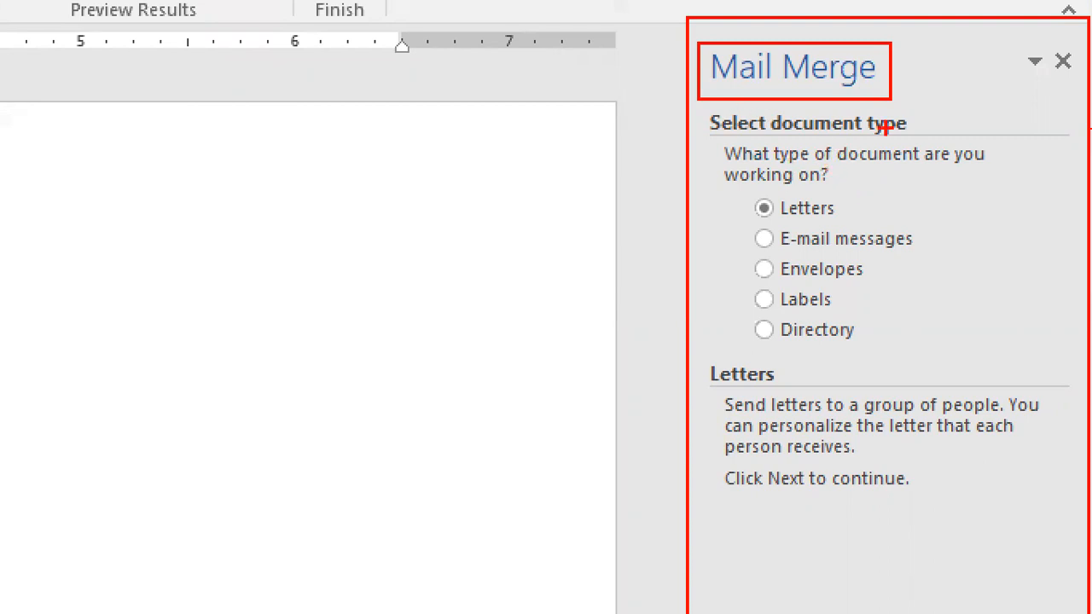
pyautogui.moveTo(914, 119); pyautogui.dragTo(941, 119)
pyautogui.moveTo(849, 208); pyautogui.dragTo(882, 207)
pyautogui.moveTo(930, 236); pyautogui.dragTo(966, 236)
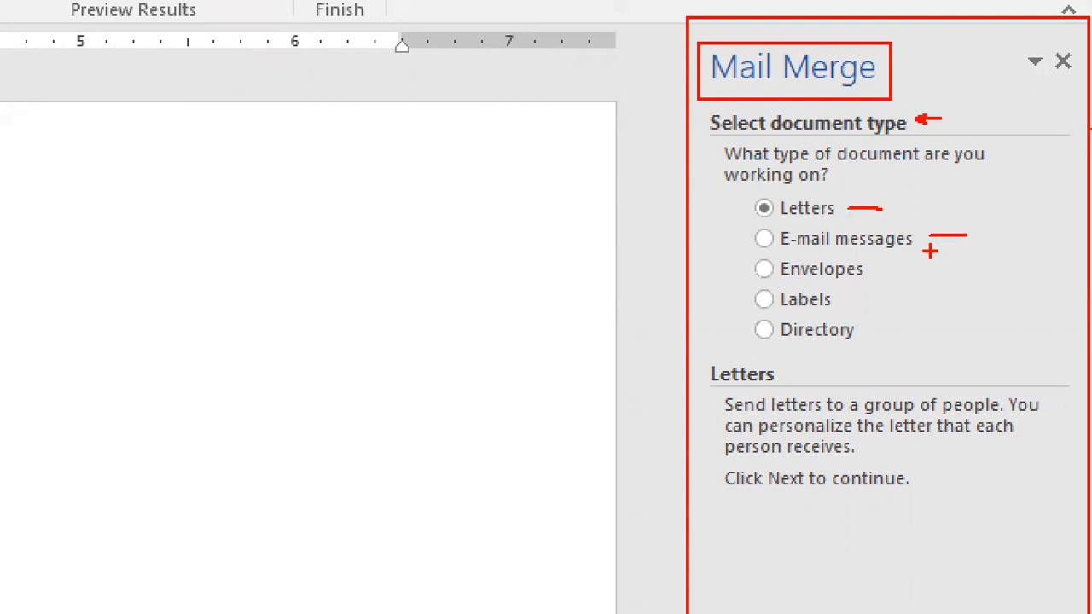
pyautogui.click(891, 267)
pyautogui.moveTo(858, 298); pyautogui.dragTo(871, 297)
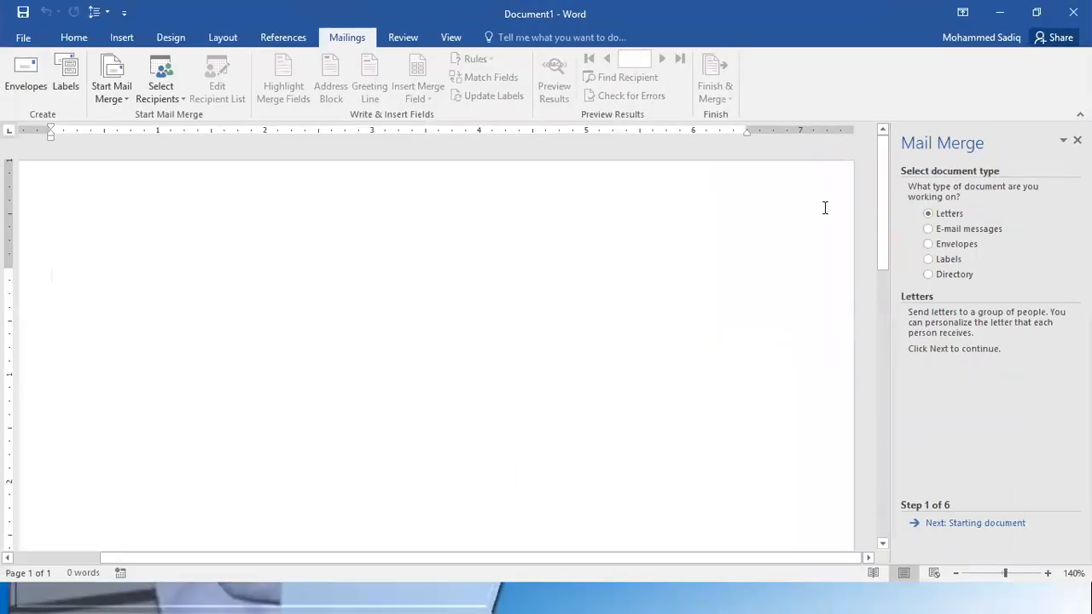
# Choose Letters as the mail merge document type and advance the wizard to the starting document stage
pyautogui.click(938, 229)
pyautogui.click(936, 217)
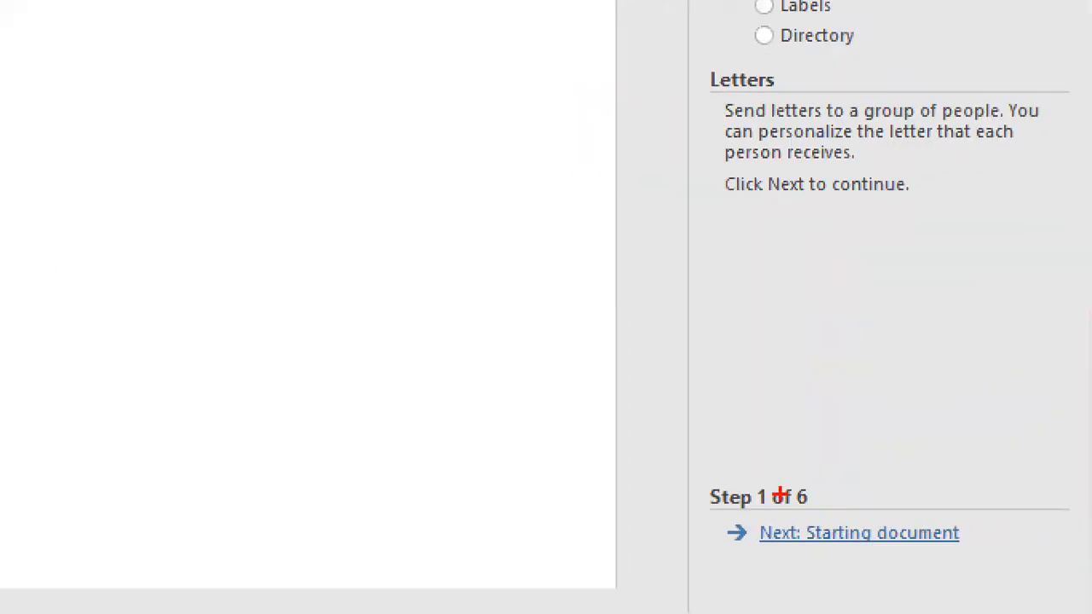
pyautogui.moveTo(694, 475); pyautogui.dragTo(824, 517)
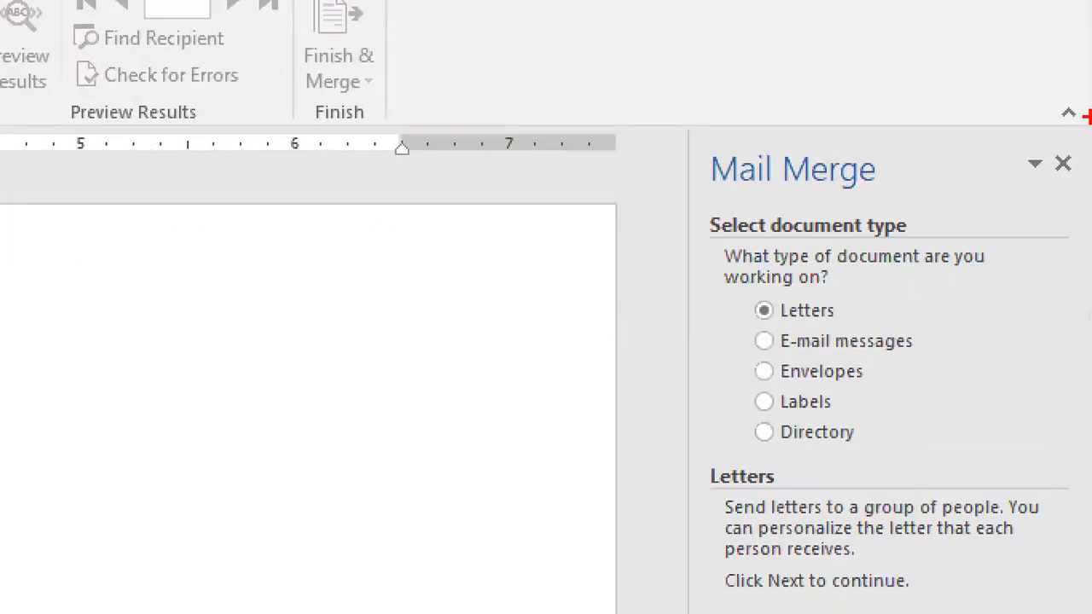
pyautogui.moveTo(704, 207); pyautogui.dragTo(943, 239)
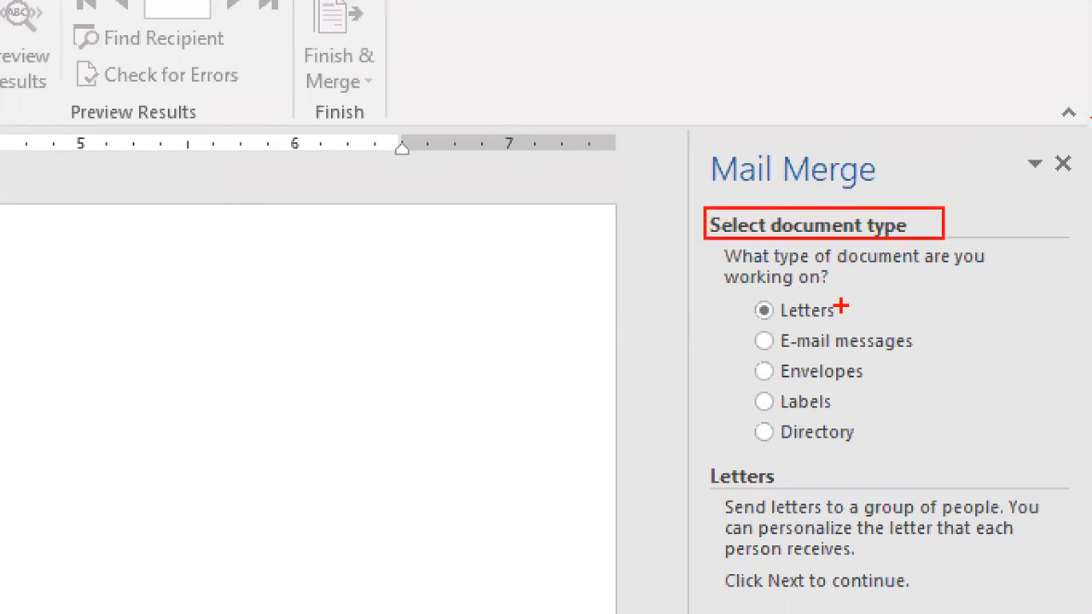
pyautogui.moveTo(733, 288)
pyautogui.mouseDown()
pyautogui.moveTo(906, 331)
pyautogui.moveTo(895, 326)
pyautogui.mouseUp()
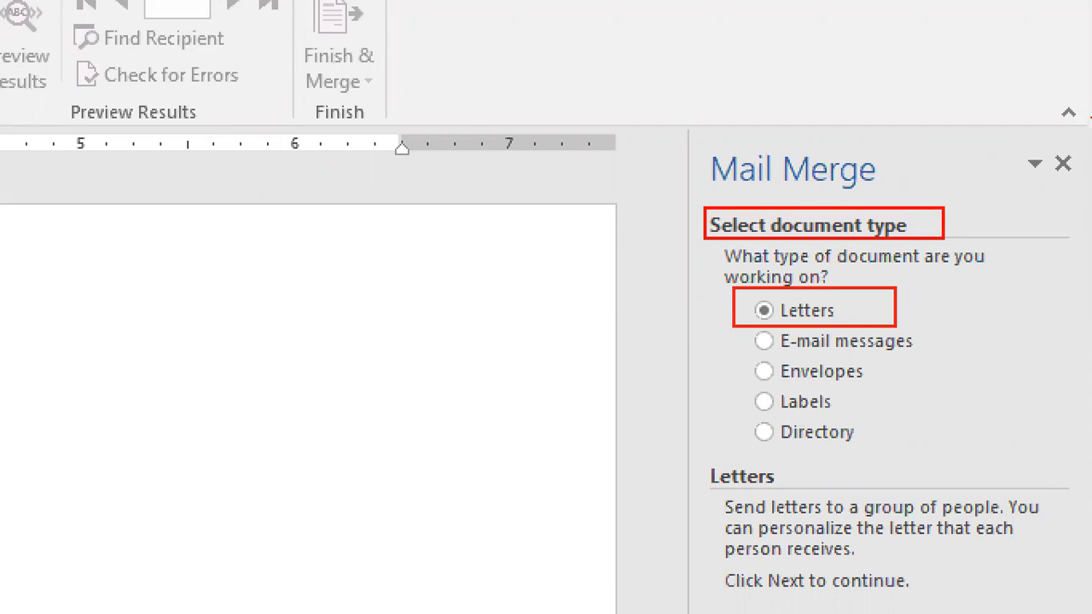
pyautogui.press('Escape')
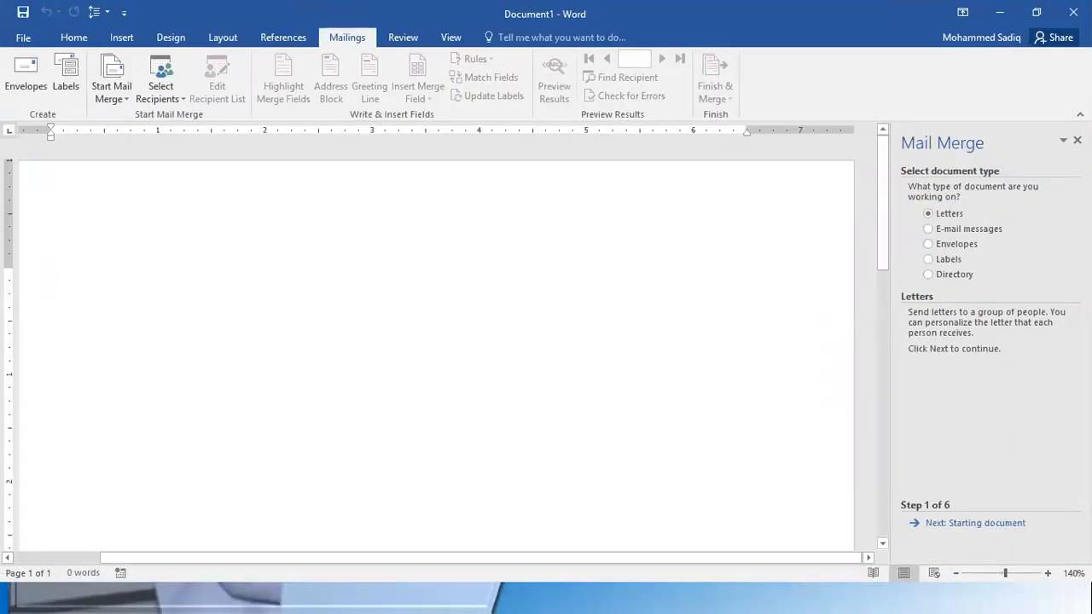
pyautogui.click(983, 526)
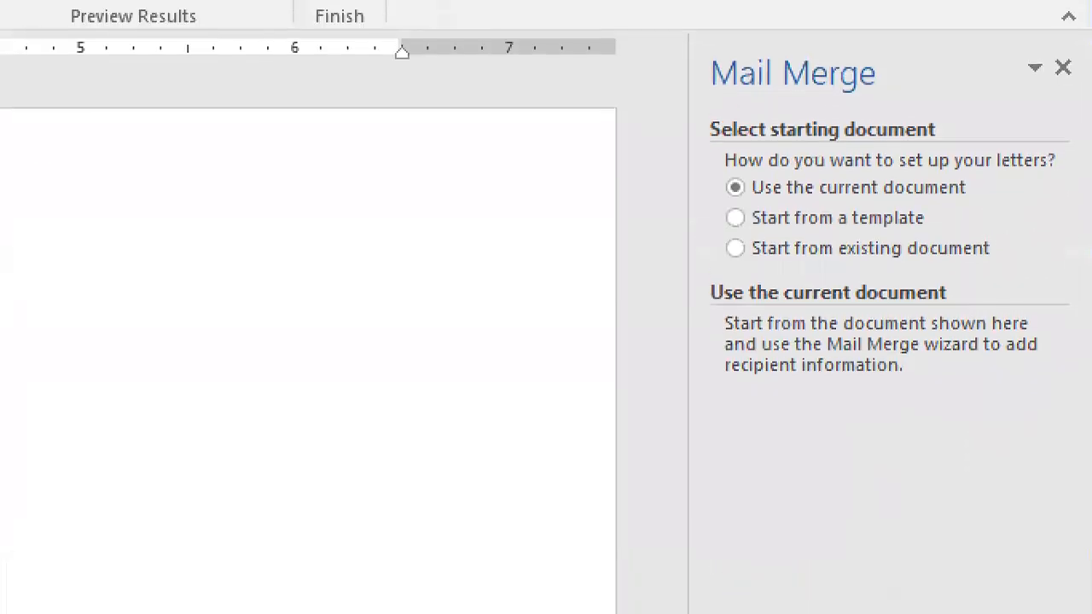
pyautogui.moveTo(692, 108); pyautogui.dragTo(713, 140)
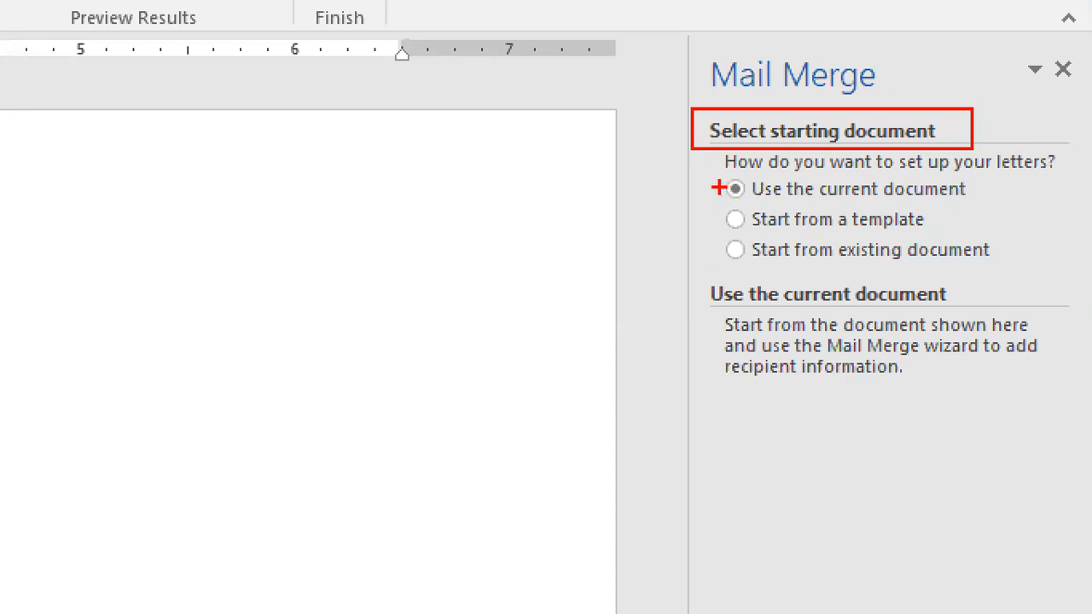
pyautogui.moveTo(718, 219); pyautogui.dragTo(687, 229)
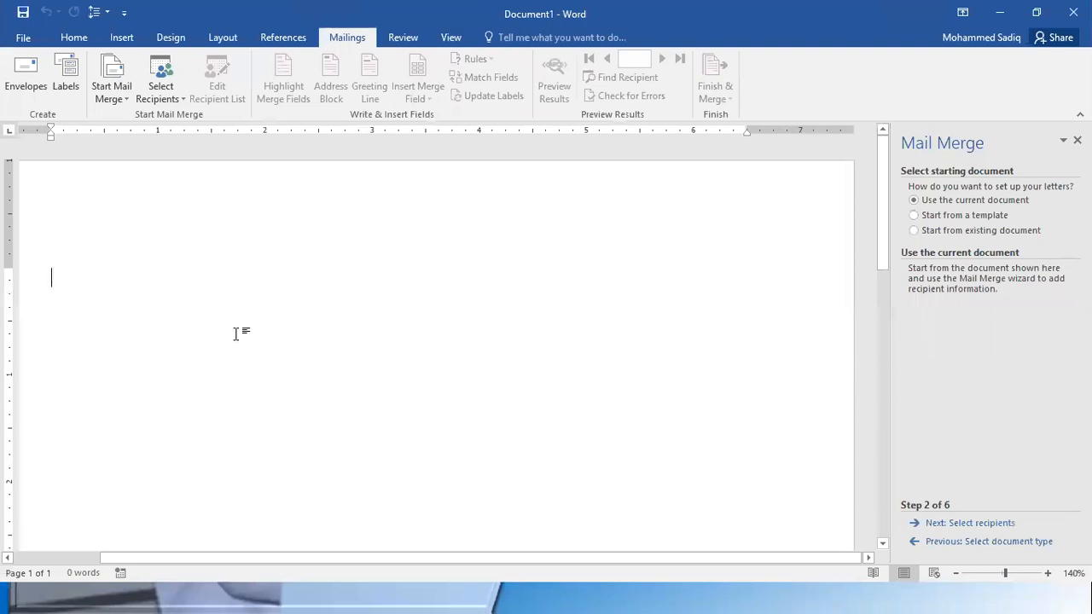
pyautogui.scroll(-2, 197, 354)
pyautogui.scroll(-1, 197, 354)
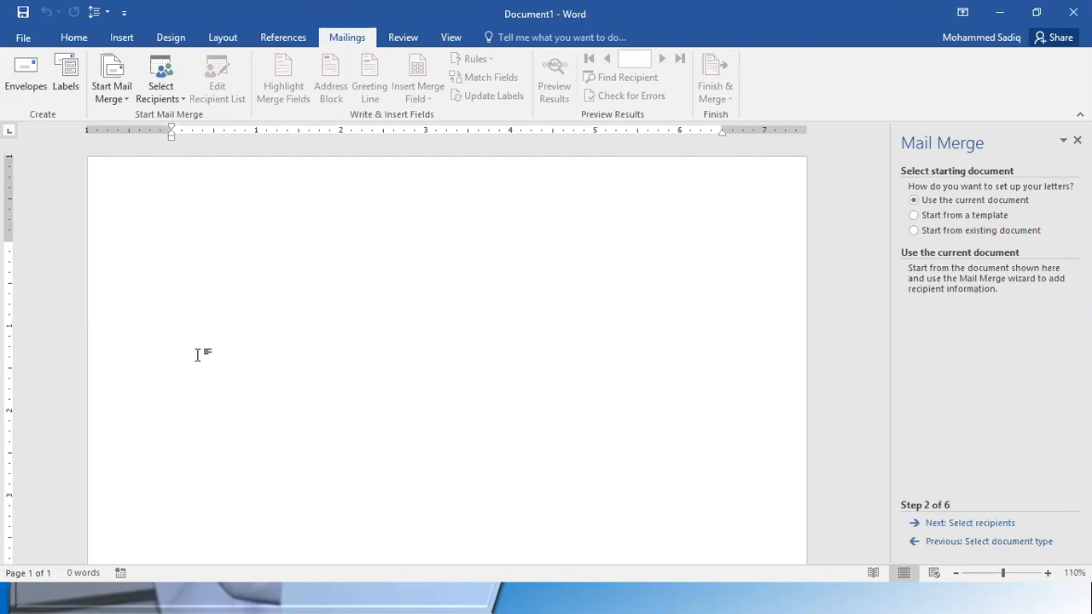
# Choose to start from an existing document, browse for the file and cancel the file selection
pyautogui.click(977, 233)
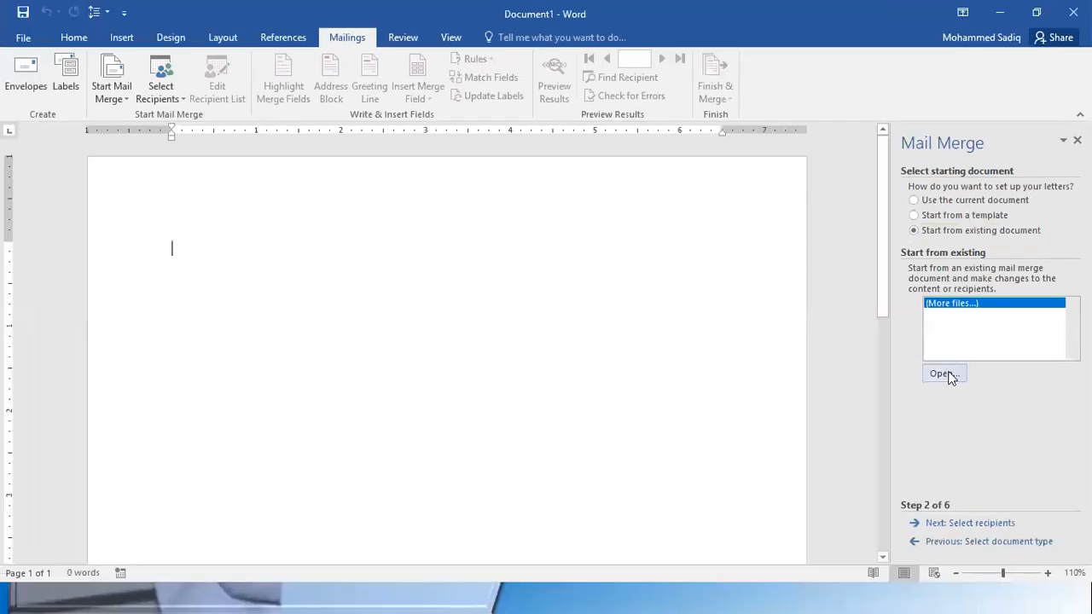
pyautogui.click(947, 375)
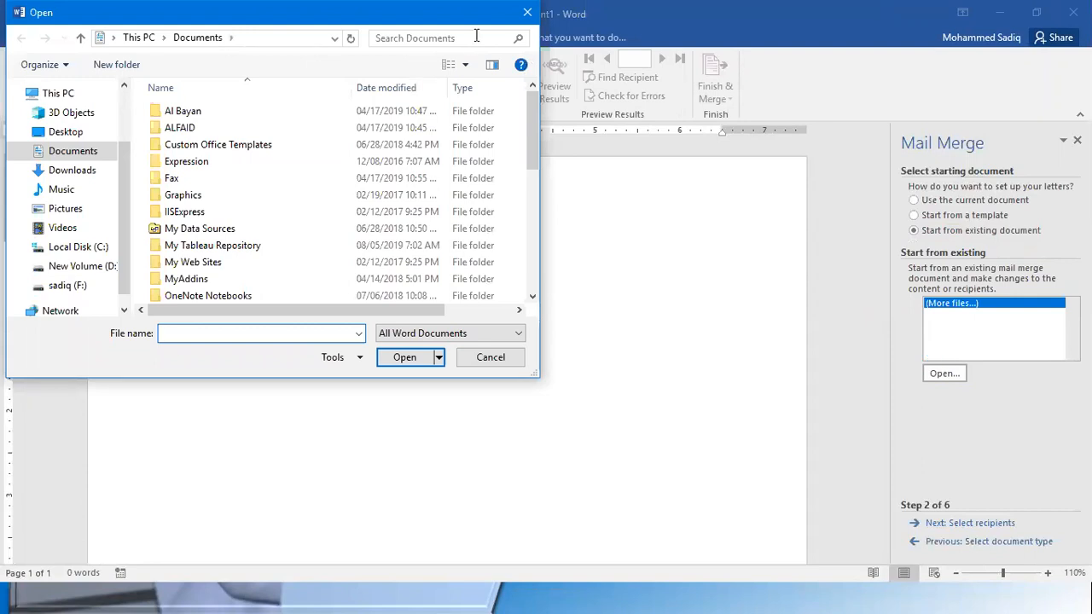
pyautogui.press('Escape')
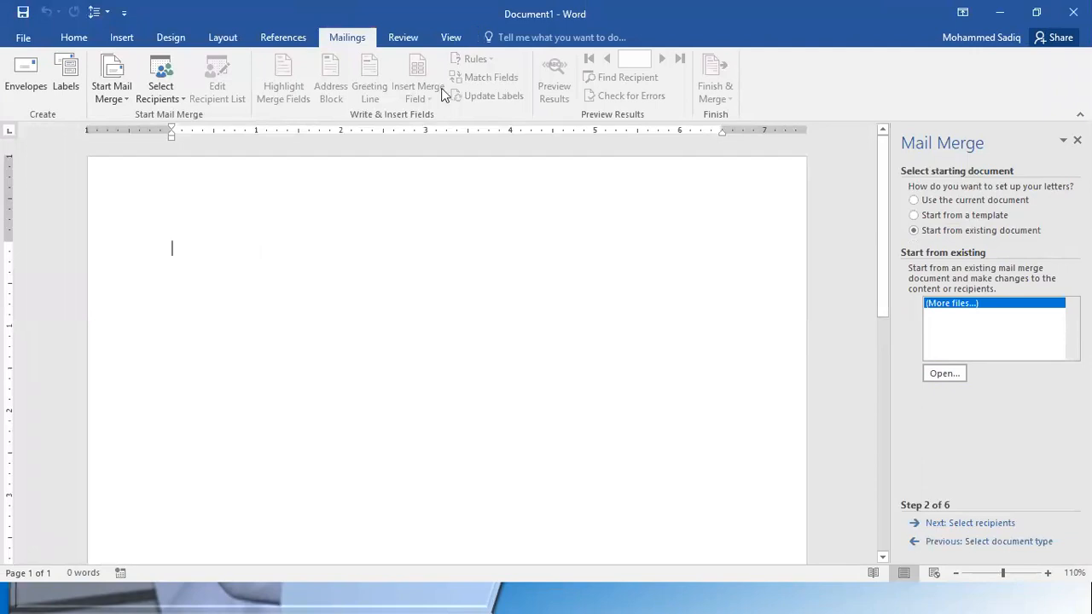
# Preview the Apothecary letter, Apothecary resume, Essential report and Timeless letter templates as starting documents, then close the template selection
pyautogui.click(944, 202)
pyautogui.click(939, 215)
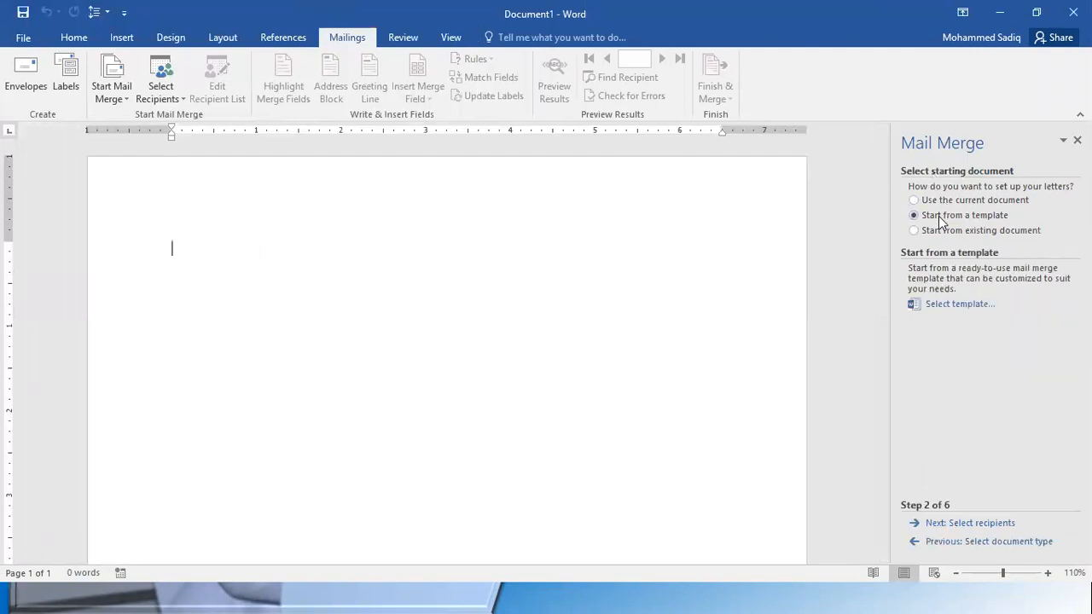
pyautogui.click(960, 305)
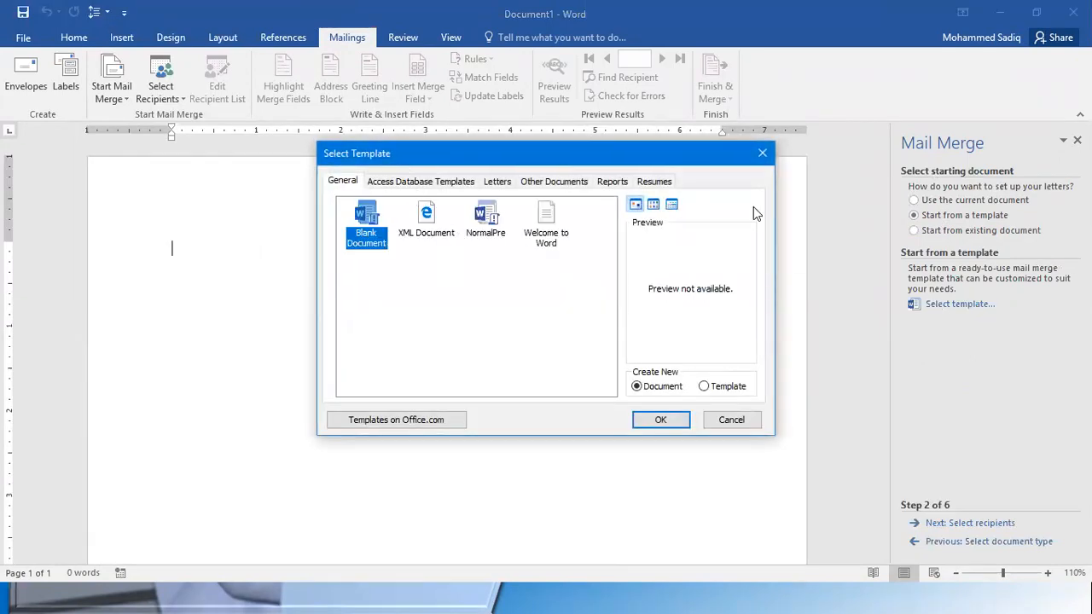
pyautogui.click(497, 182)
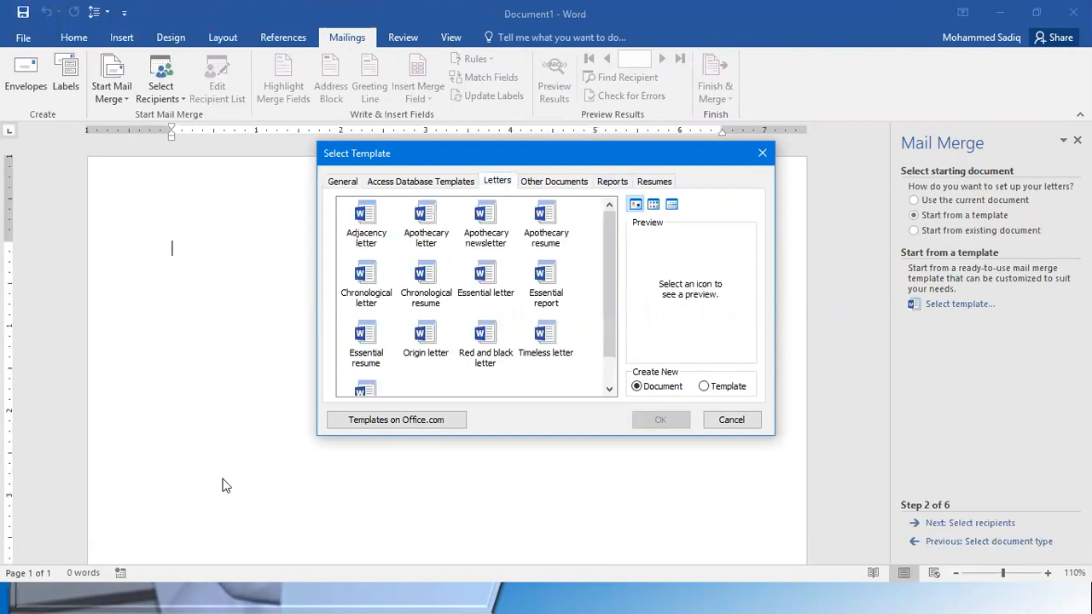
pyautogui.click(442, 220)
pyautogui.click(563, 223)
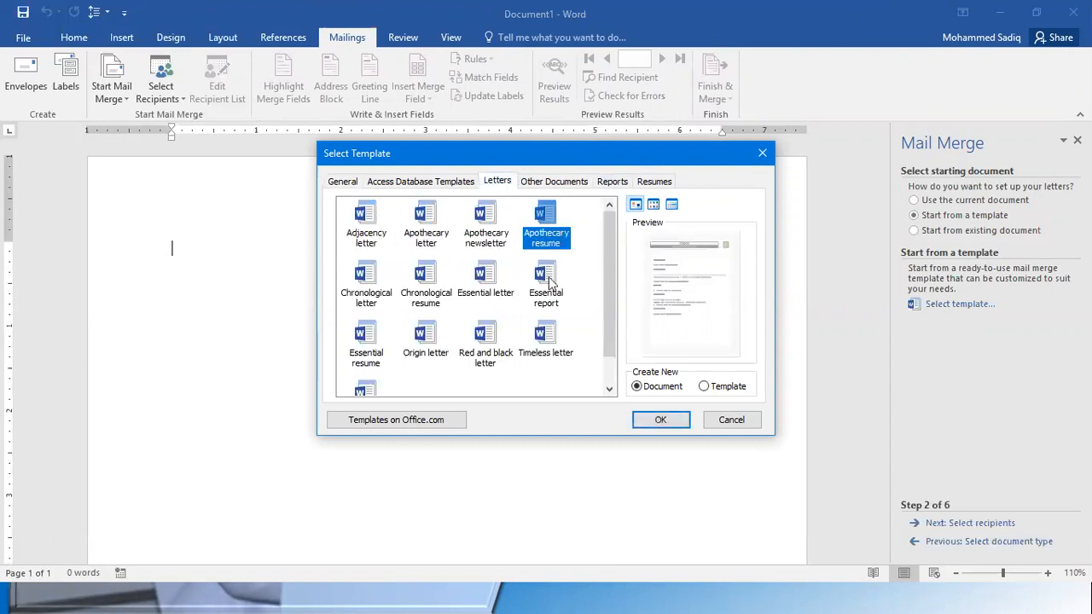
pyautogui.click(551, 284)
pyautogui.click(556, 350)
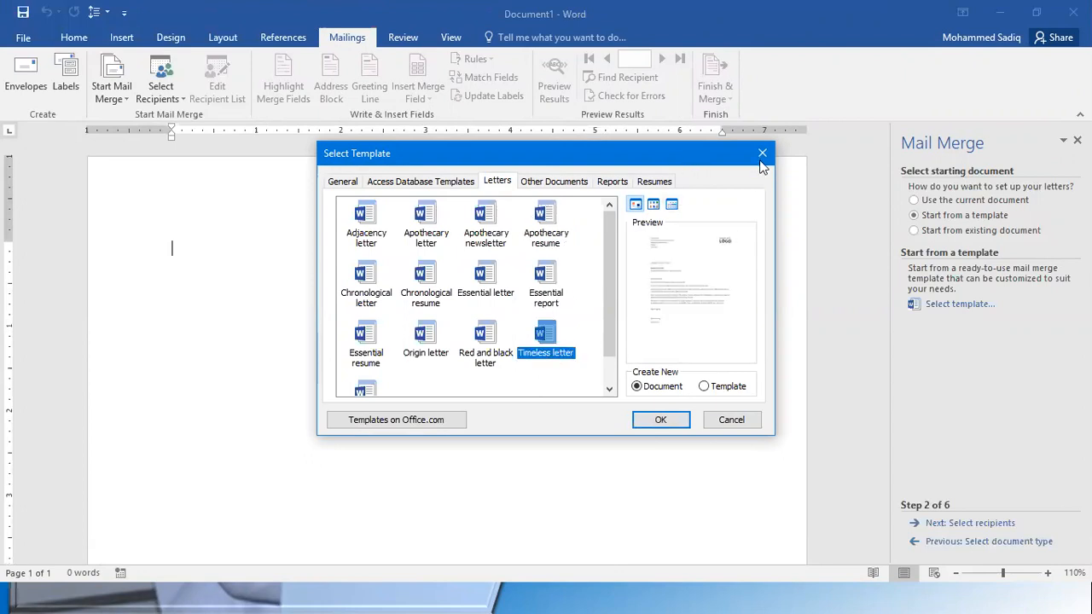
pyautogui.click(762, 154)
# Set the mail merge letters to use the current document as the starting document
pyautogui.click(964, 201)
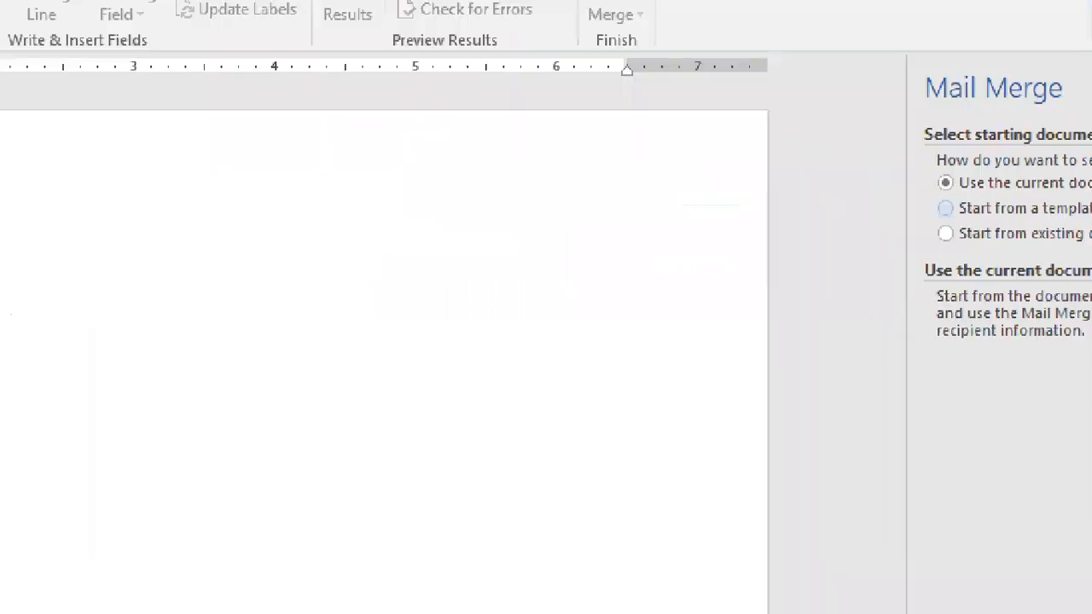
pyautogui.hotkey('ctrl', '2')
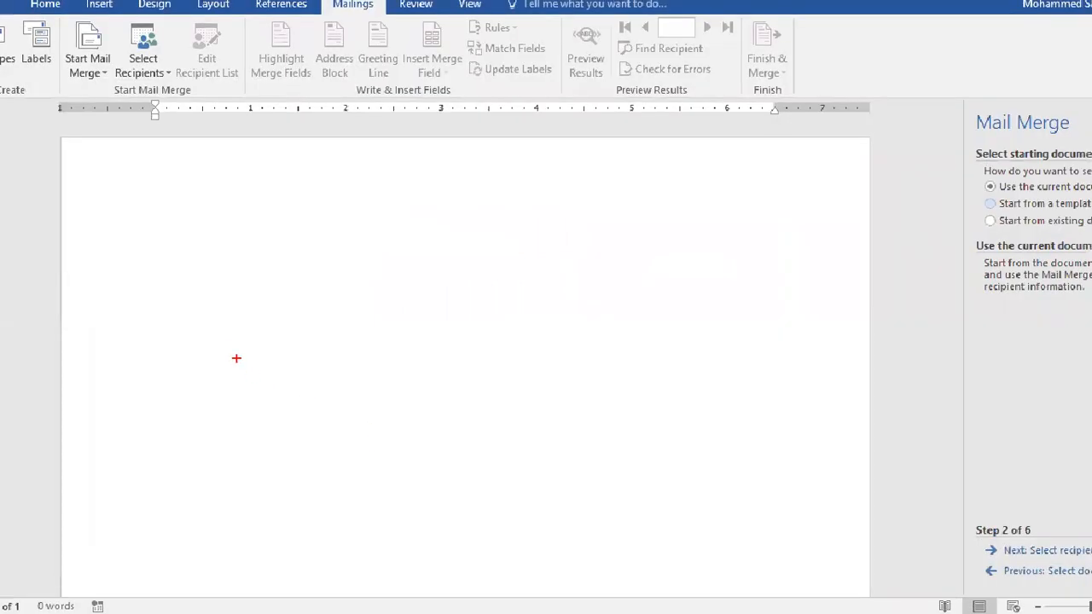
pyautogui.moveTo(185, 330)
pyautogui.mouseDown()
pyautogui.moveTo(577, 407)
pyautogui.moveTo(739, 516)
pyautogui.mouseUp()
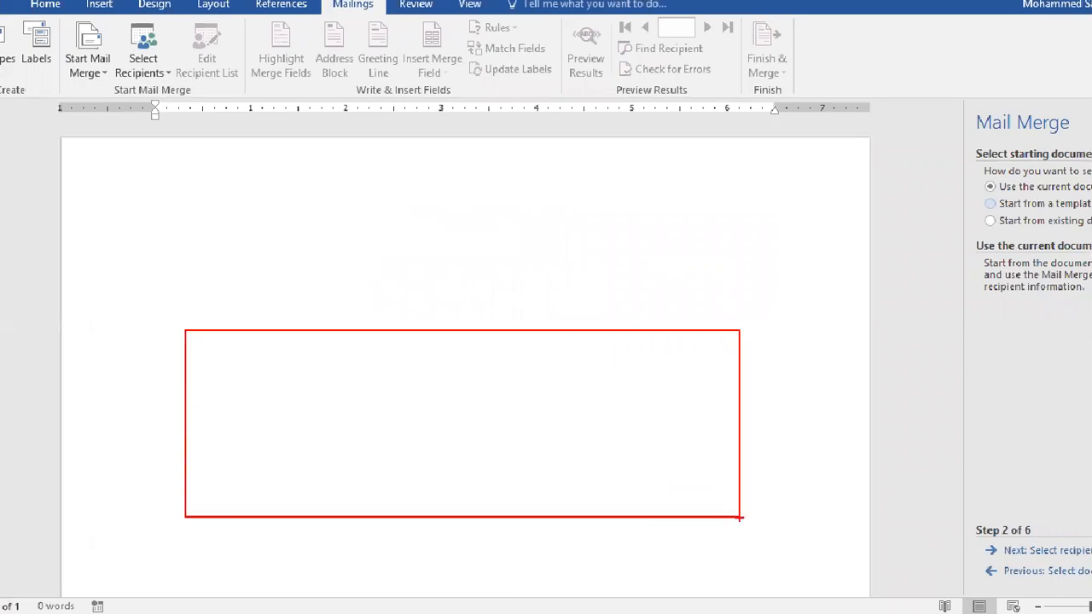
pyautogui.press('Escape')
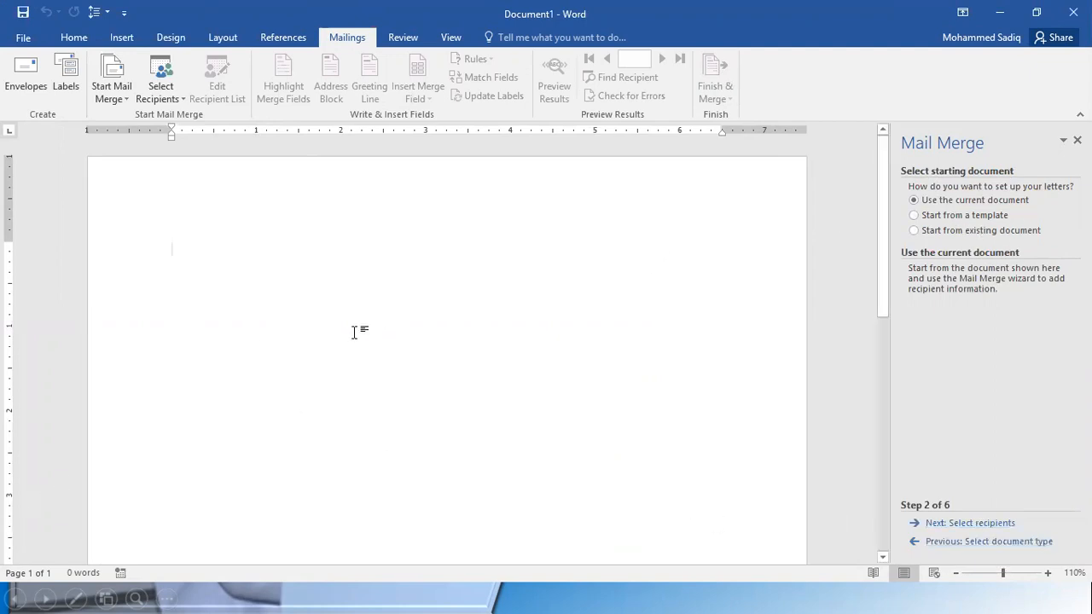
# Insert three paragraphs of placeholder body text below a blank line using =Rand(3), and place the cursor back above them
pyautogui.press('Return')
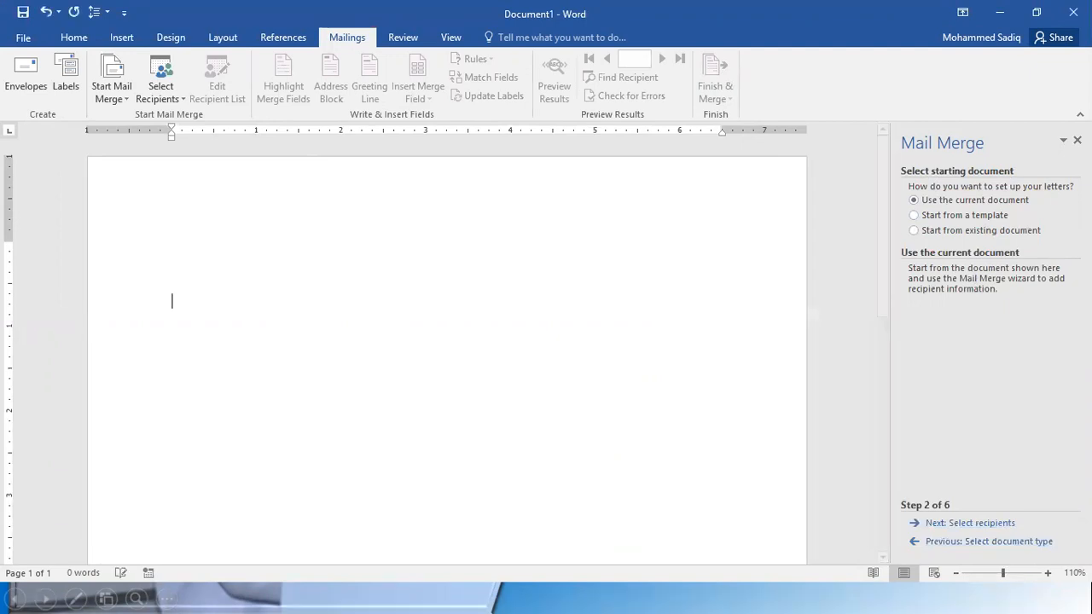
pyautogui.write('=Rand(2')
pyautogui.press('BackSpace')
pyautogui.press('BackSpace')
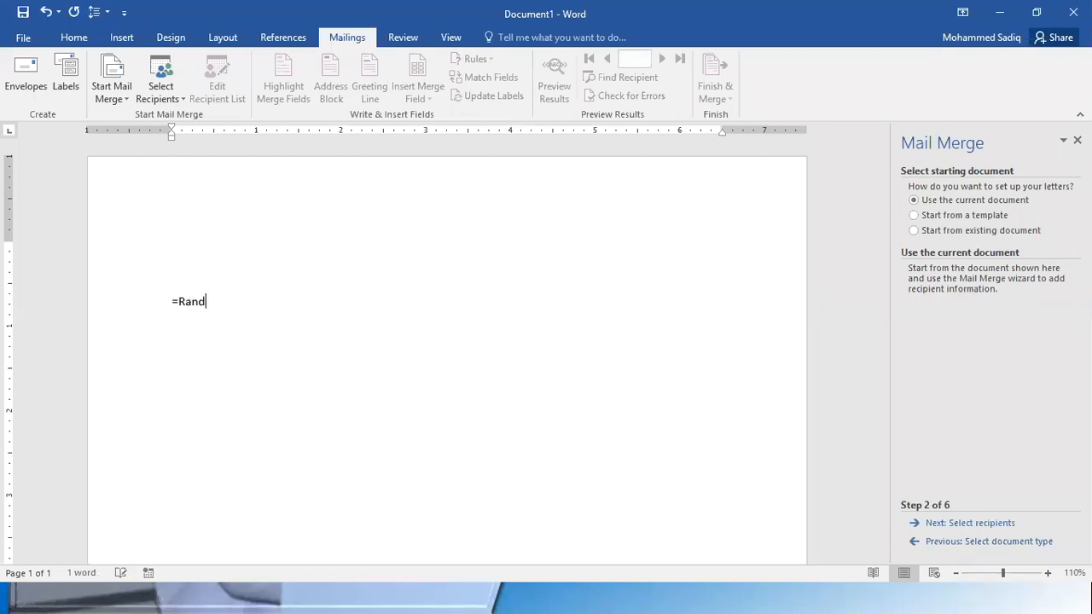
pyautogui.press('BackSpace')
pyautogui.write('(3)')
pyautogui.press('Return')
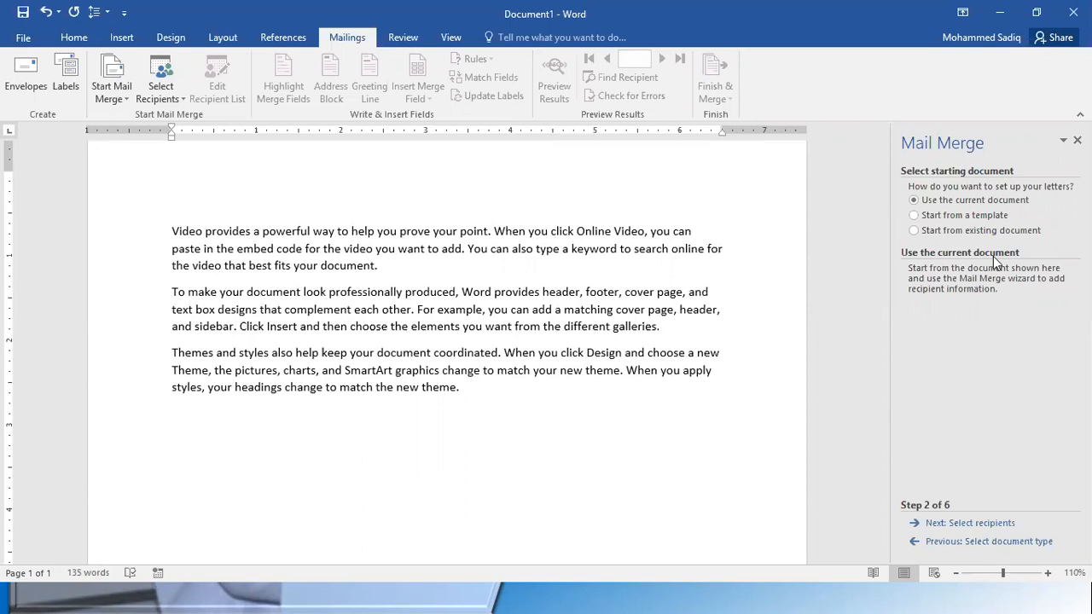
pyautogui.scroll(2, 181, 263)
pyautogui.click(181, 259)
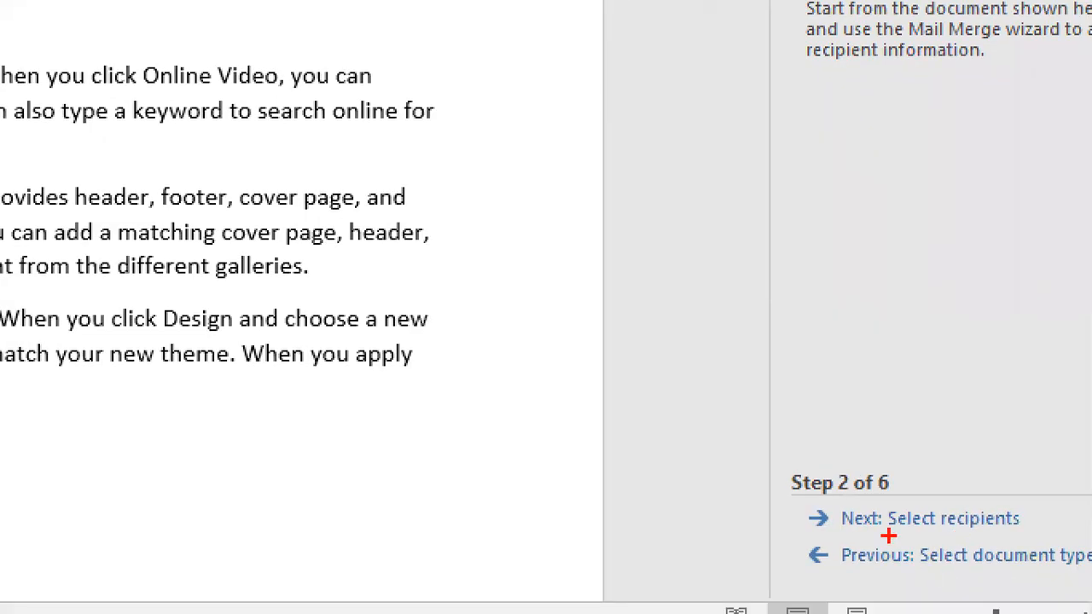
# Advance the Mail Merge wizard to the recipient selection stage
pyautogui.moveTo(818, 504); pyautogui.dragTo(1071, 535)
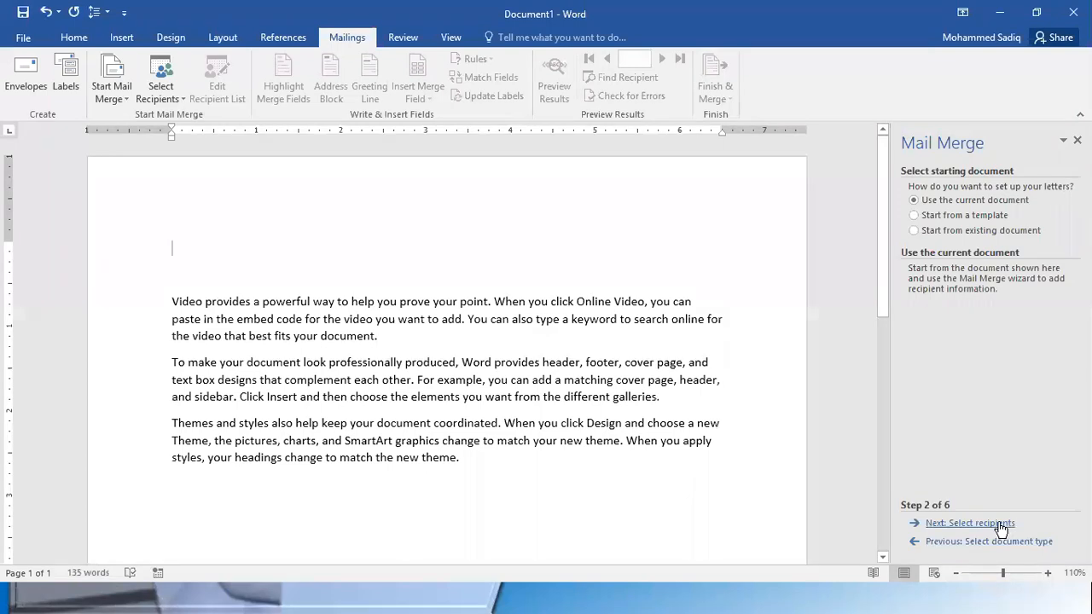
pyautogui.click(985, 520)
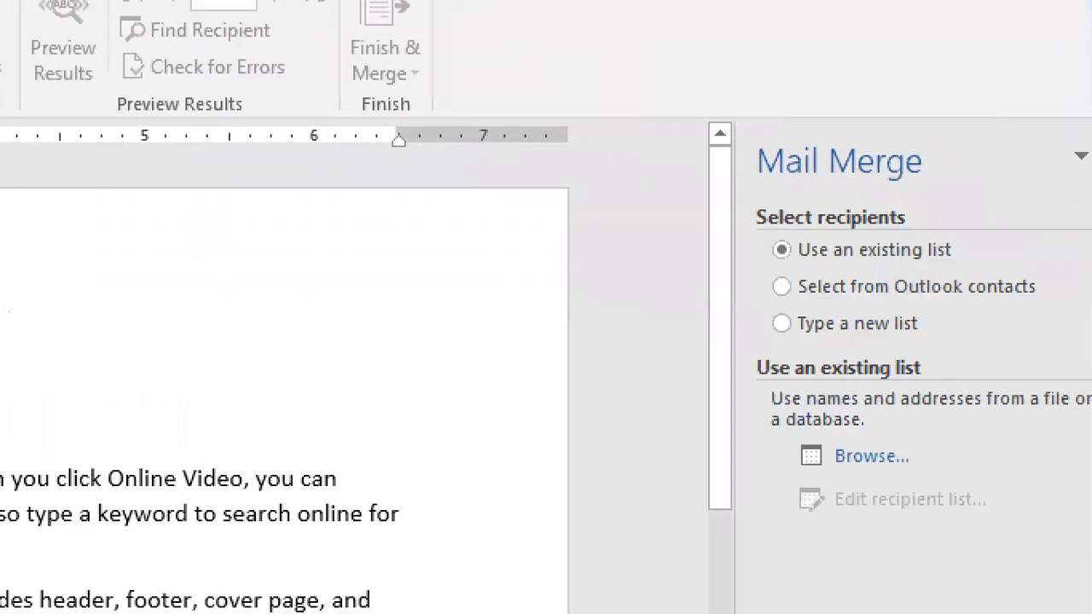
pyautogui.moveTo(736, 194); pyautogui.dragTo(930, 237)
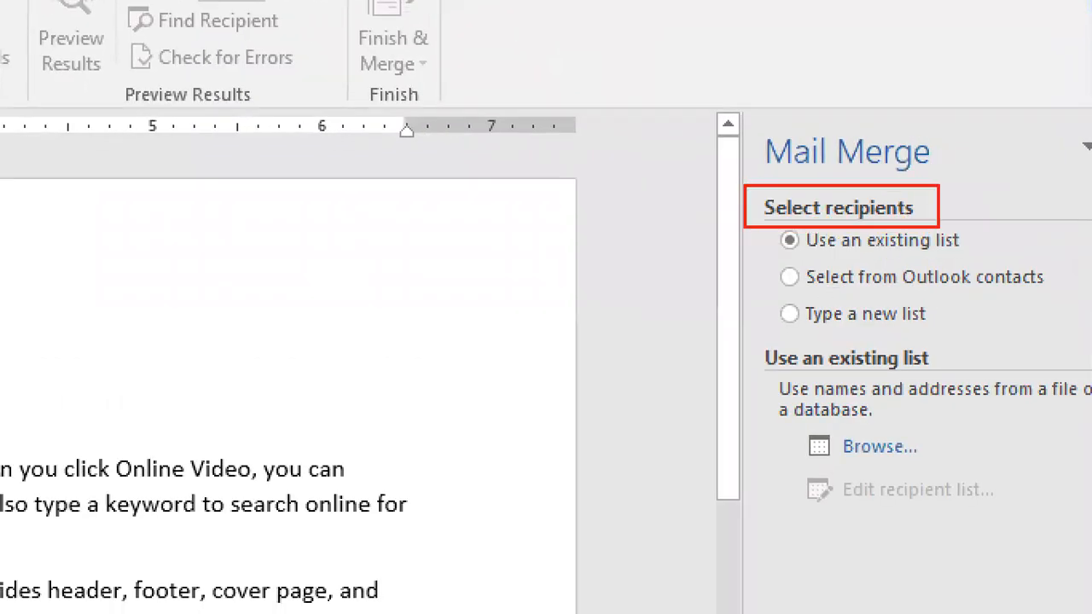
pyautogui.moveTo(978, 182)
pyautogui.mouseDown()
pyautogui.moveTo(1021, 229)
pyautogui.moveTo(992, 231)
pyautogui.mouseUp()
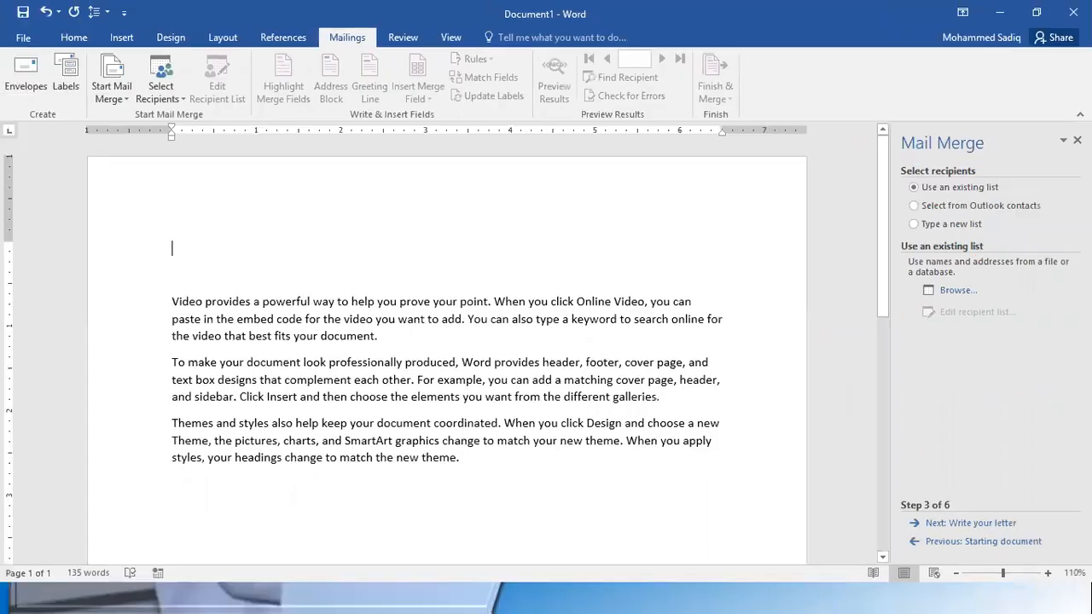
# Explore the existing list and Outlook contacts recipient options, browsing for a data source and cancelling the file selection
pyautogui.click(959, 292)
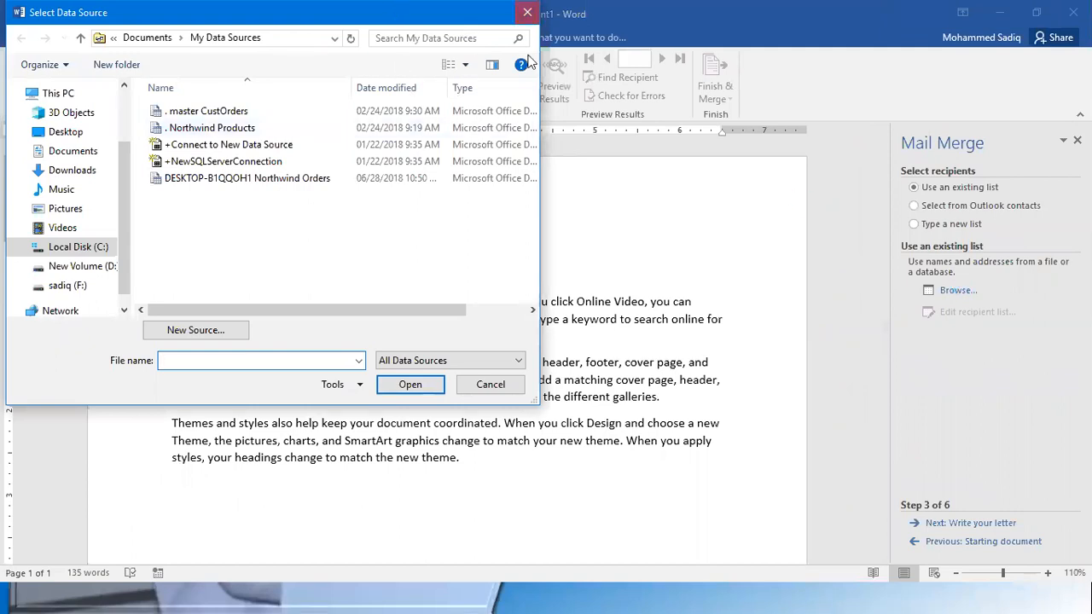
pyautogui.click(528, 12)
pyautogui.click(962, 206)
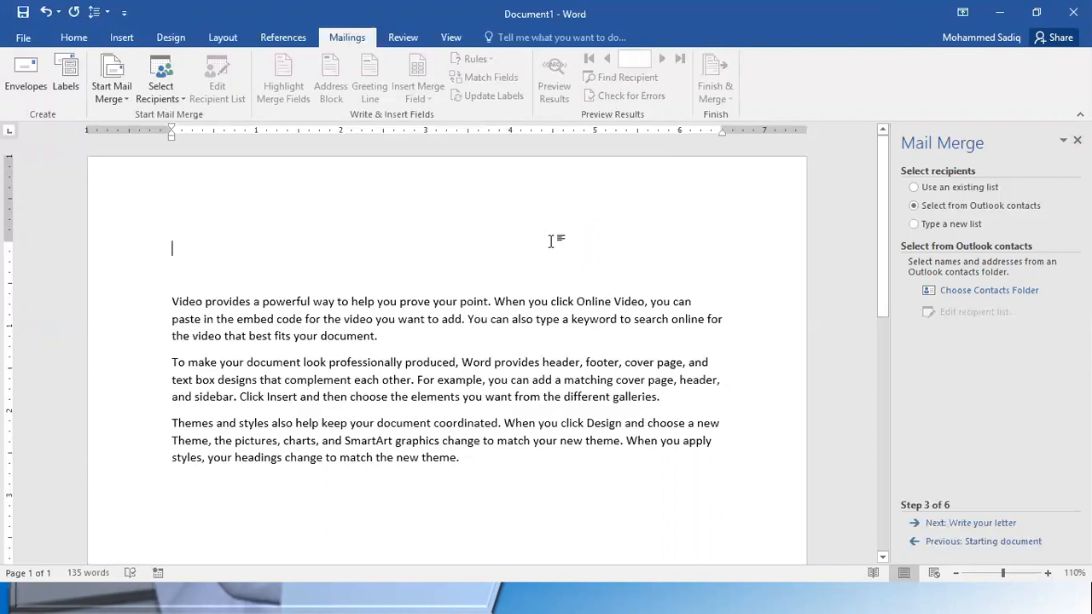
pyautogui.click(941, 224)
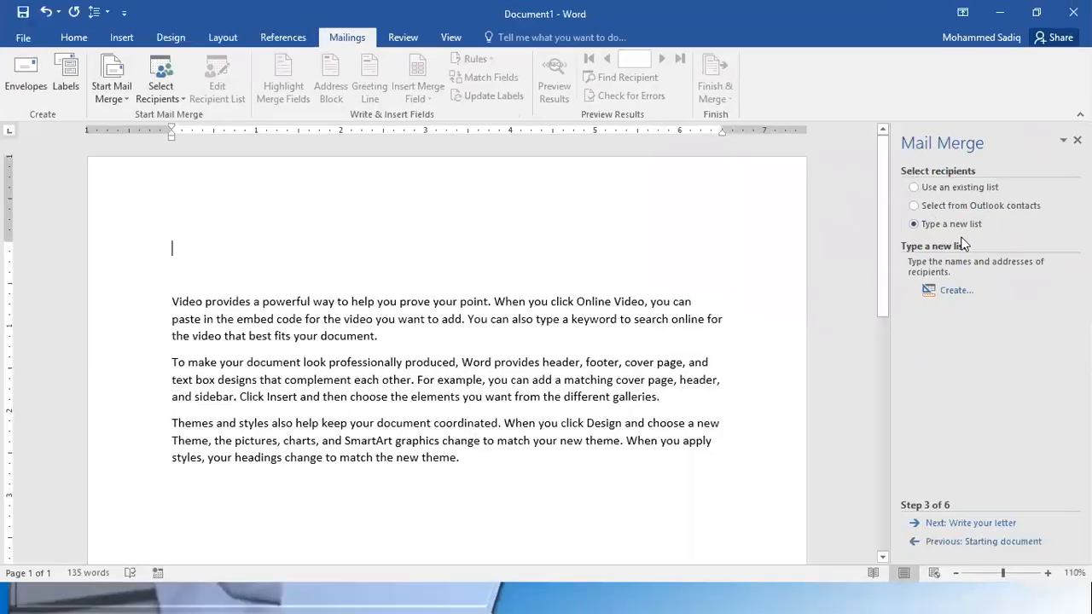
pyautogui.click(956, 192)
pyautogui.click(957, 290)
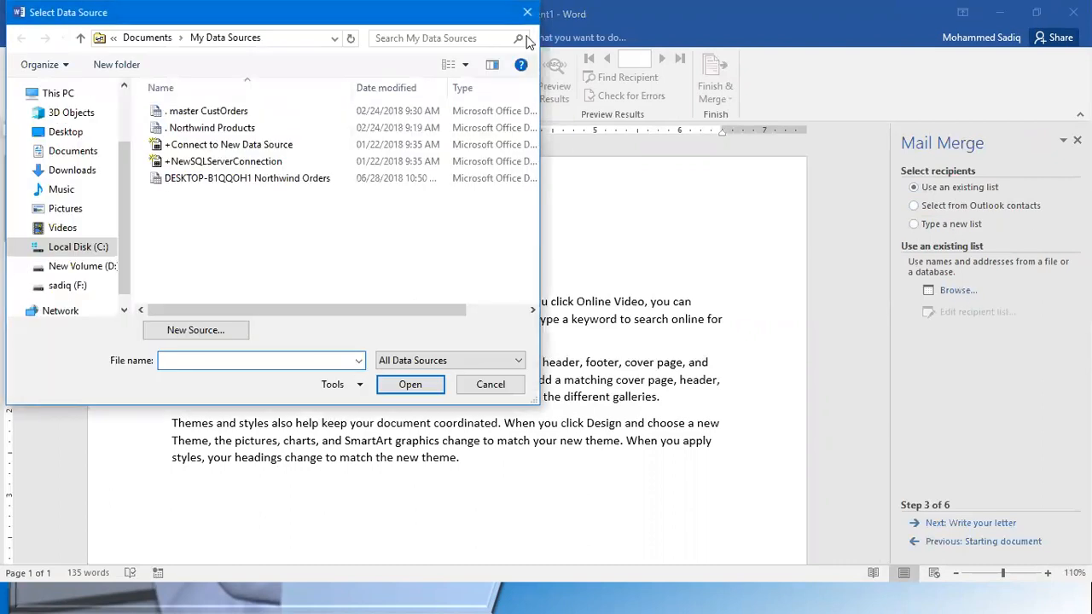
pyautogui.click(536, 11)
pyautogui.click(969, 205)
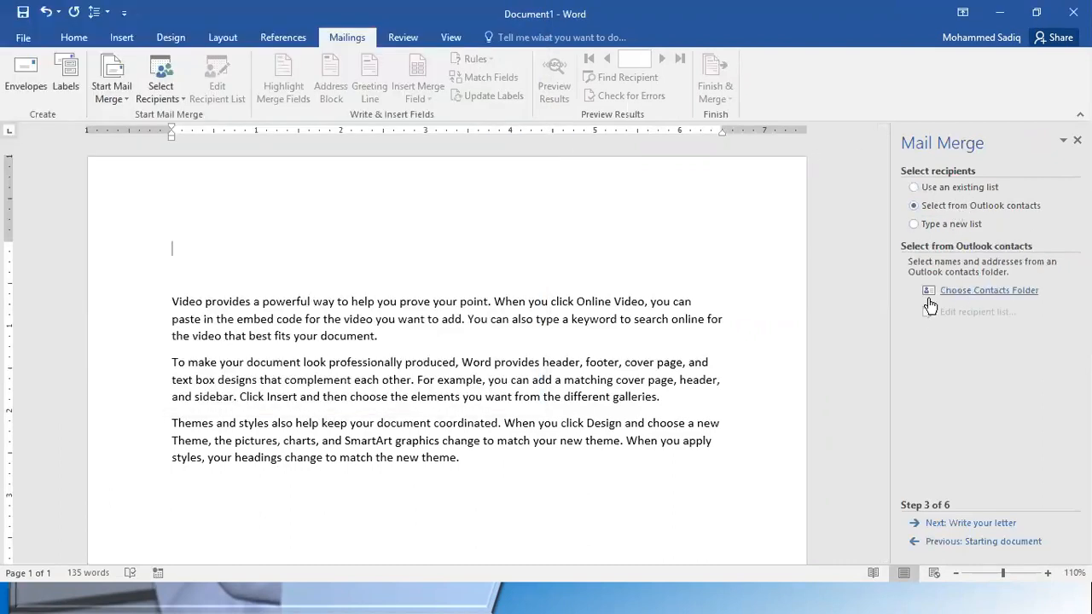
# Choose to type a new recipient list and start creating the address list
pyautogui.click(947, 225)
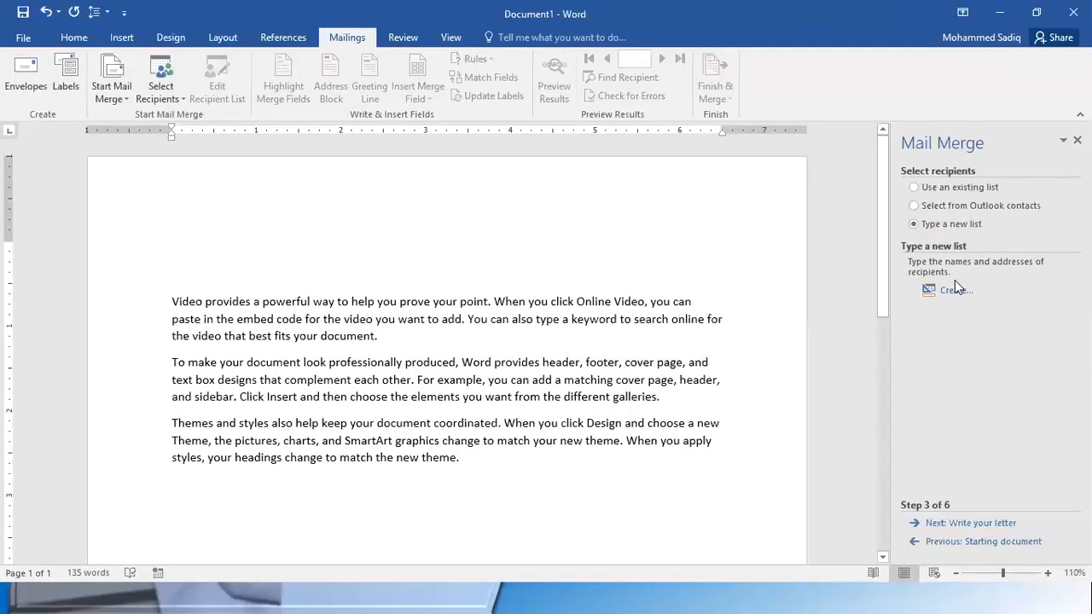
pyautogui.click(956, 293)
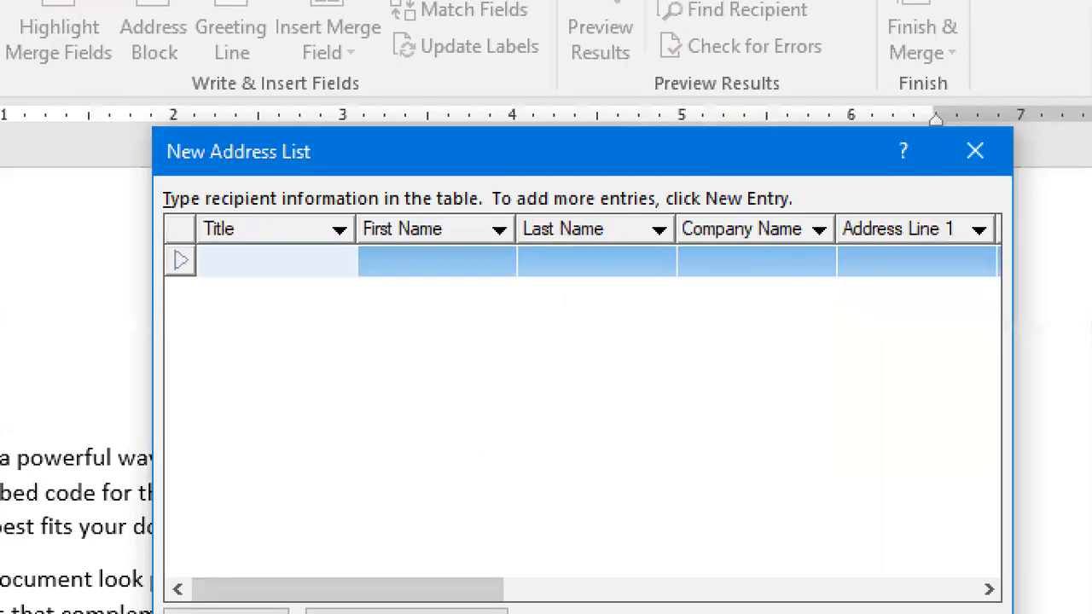
pyautogui.moveTo(154, 122); pyautogui.dragTo(373, 184)
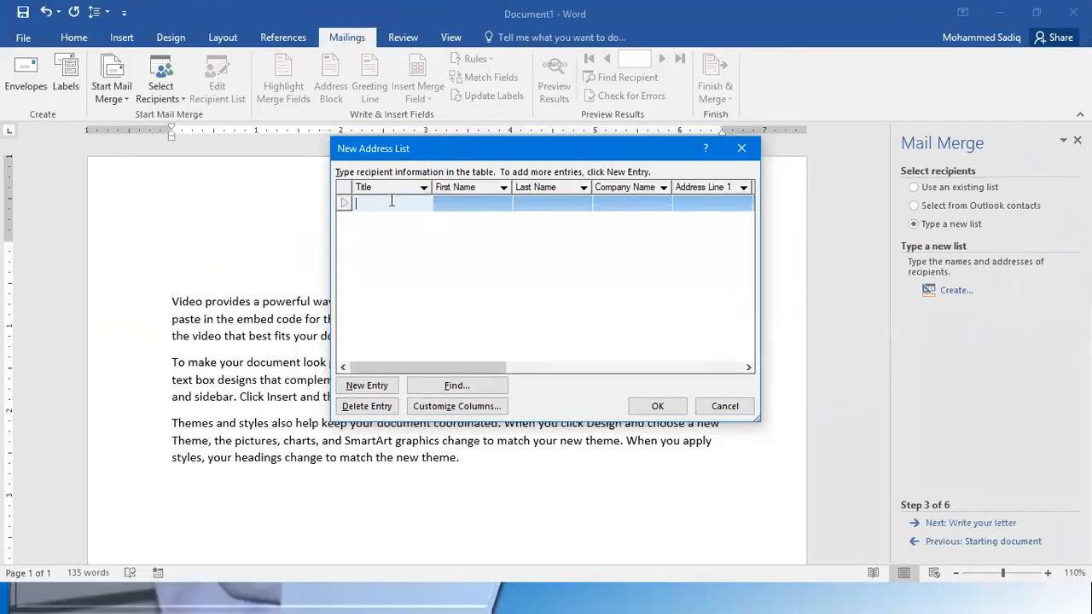
# Enter the first recipient's title as Mr, their first and last names, and the company name Kenpro
pyautogui.write('Mr')
pyautogui.press('BackSpace')
pyautogui.write('r')
pyautogui.press('Tab')
pyautogui.press('Tab')
pyautogui.press('Tab')
pyautogui.write('Kenpro')
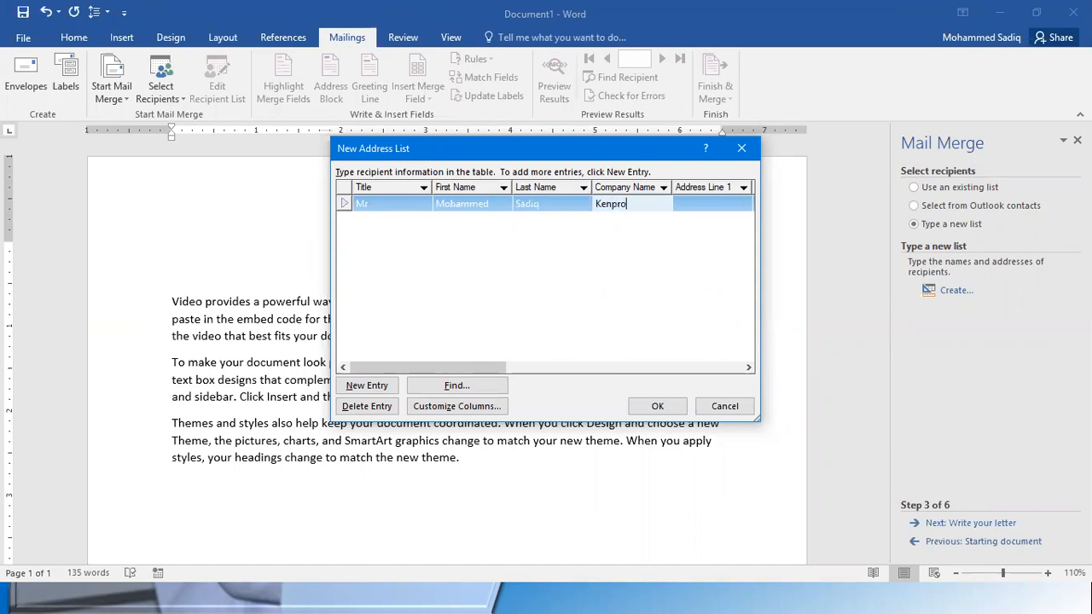
# Fill in the first recipient's two address lines and city
pyautogui.press('Tab')
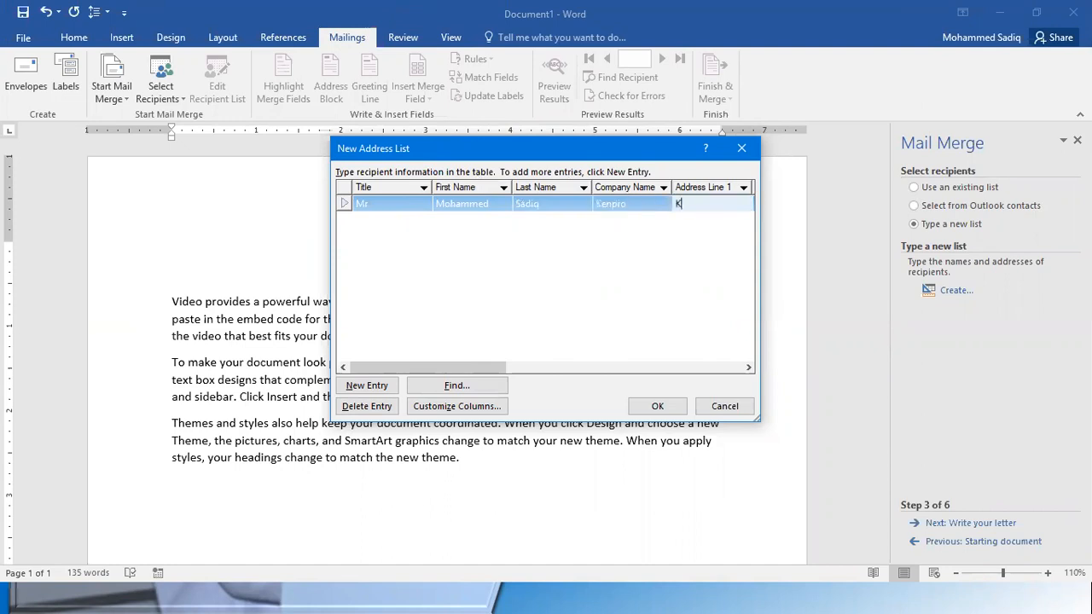
pyautogui.press('Tab')
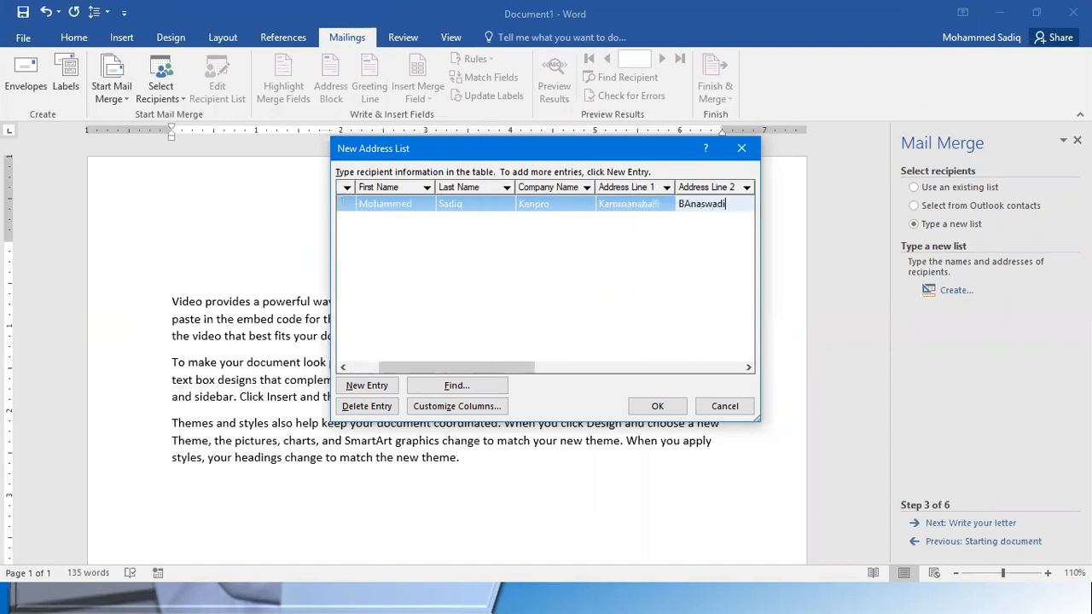
pyautogui.press('Tab')
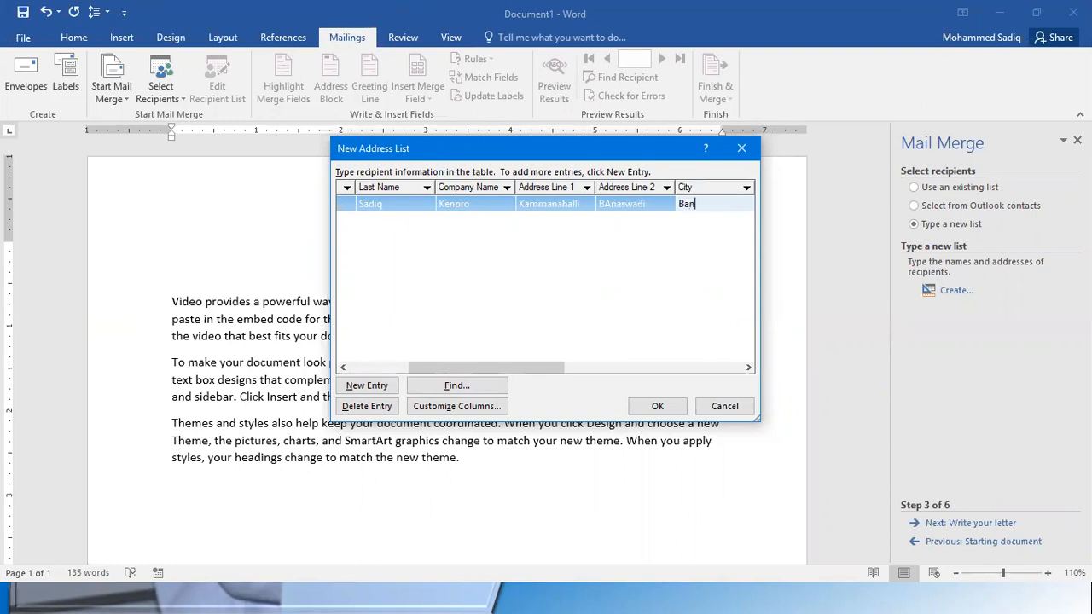
pyautogui.press('Tab')
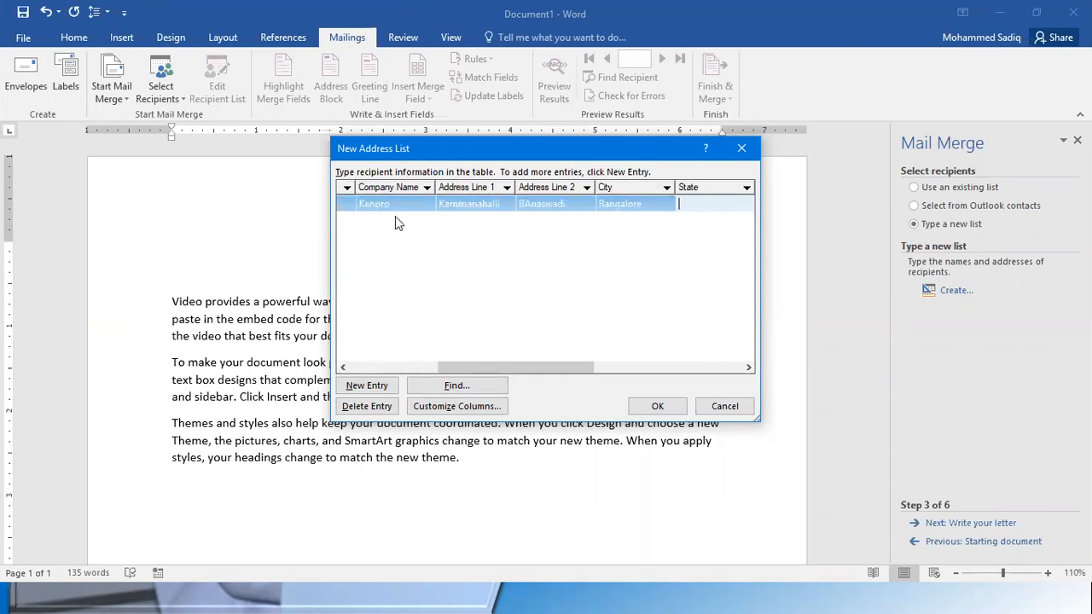
# Fill in the first recipient's state, ZIP code and country
pyautogui.write('KArnataka')
pyautogui.press('Tab')
pyautogui.write('5600')
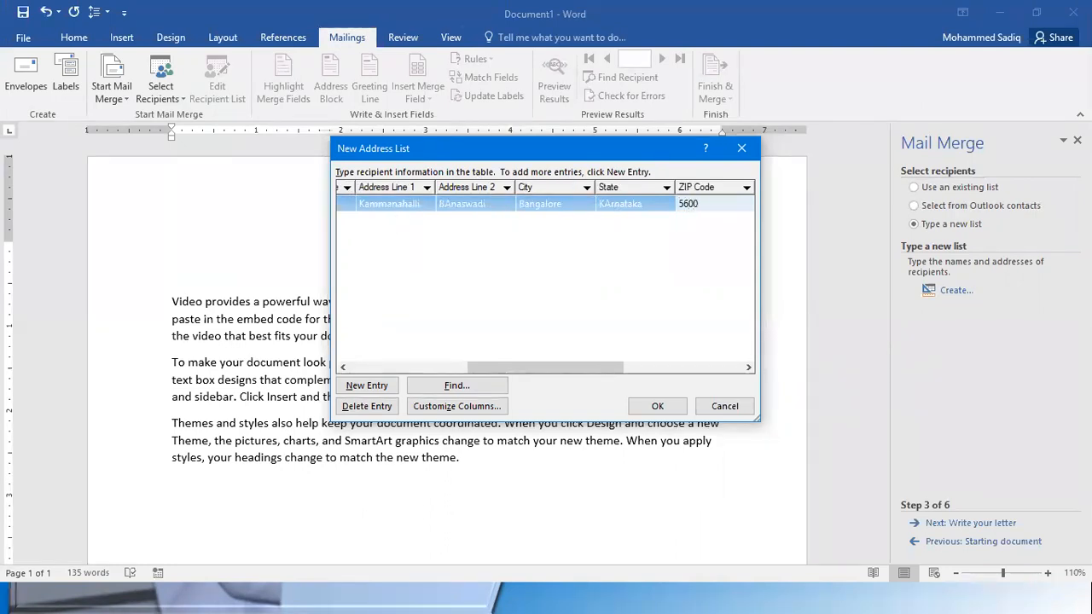
pyautogui.write('43')
pyautogui.press('Tab')
pyautogui.write('India')
pyautogui.press('Tab')
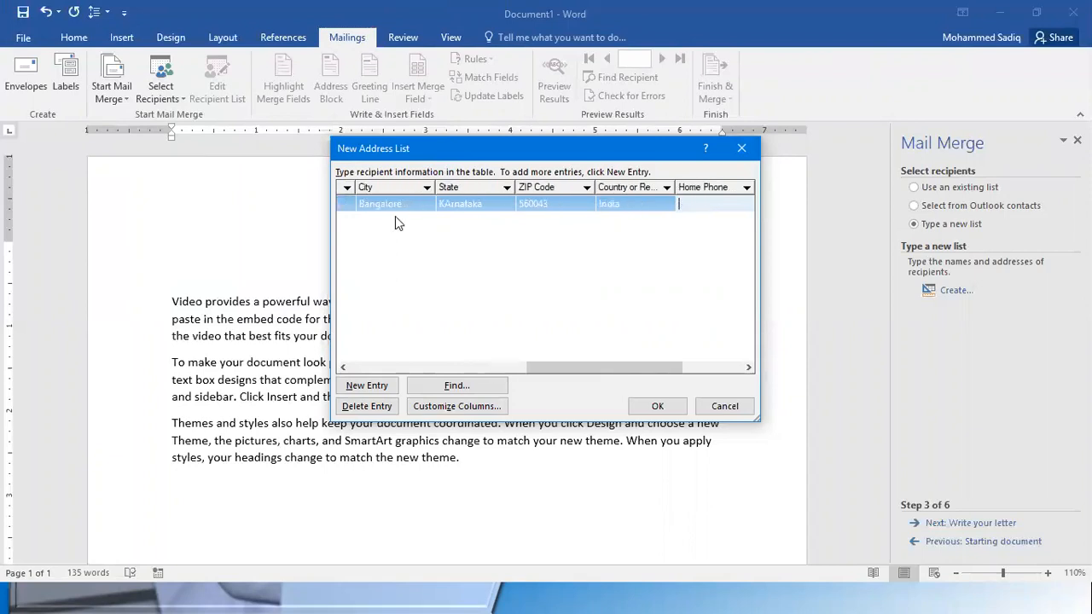
# Fill in the first recipient's home phone, work phone and e-mail address, and add a new entry to the list
pyautogui.press('Tab')
pyautogui.write('123456789')
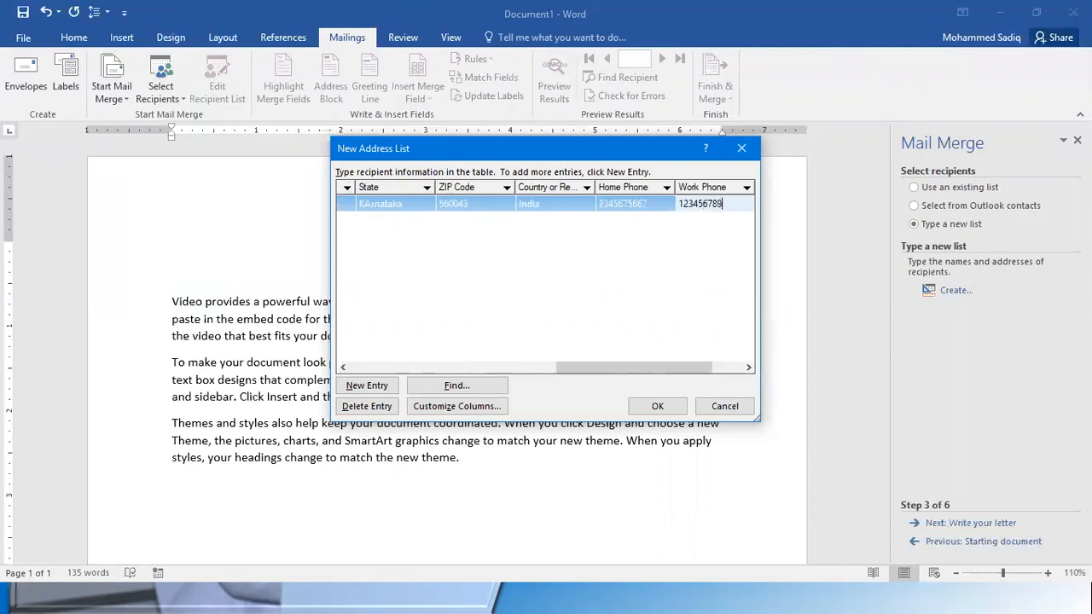
pyautogui.press('Tab')
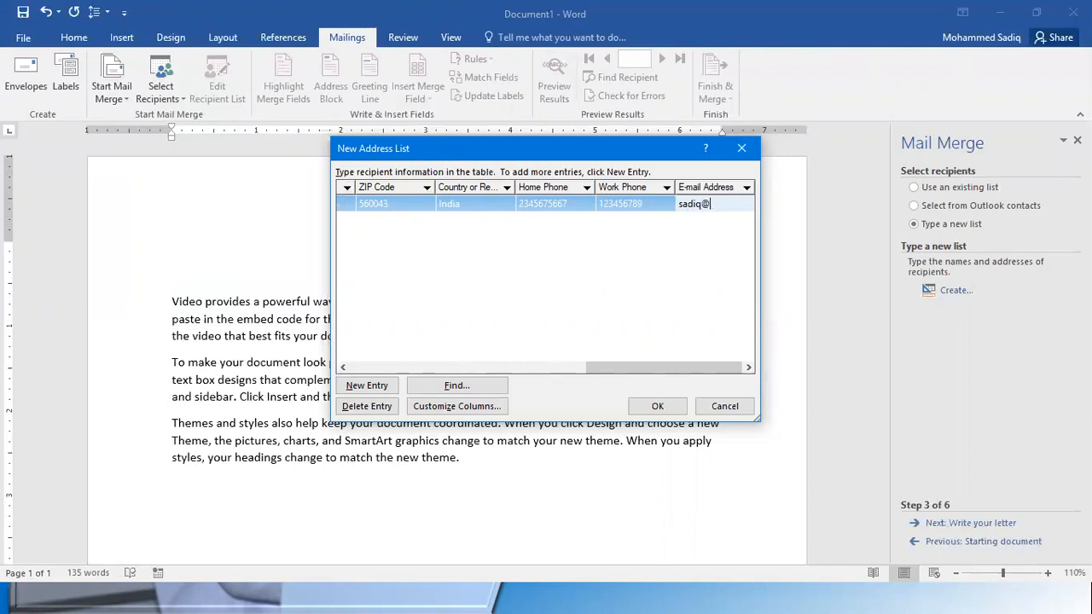
pyautogui.press('Tab')
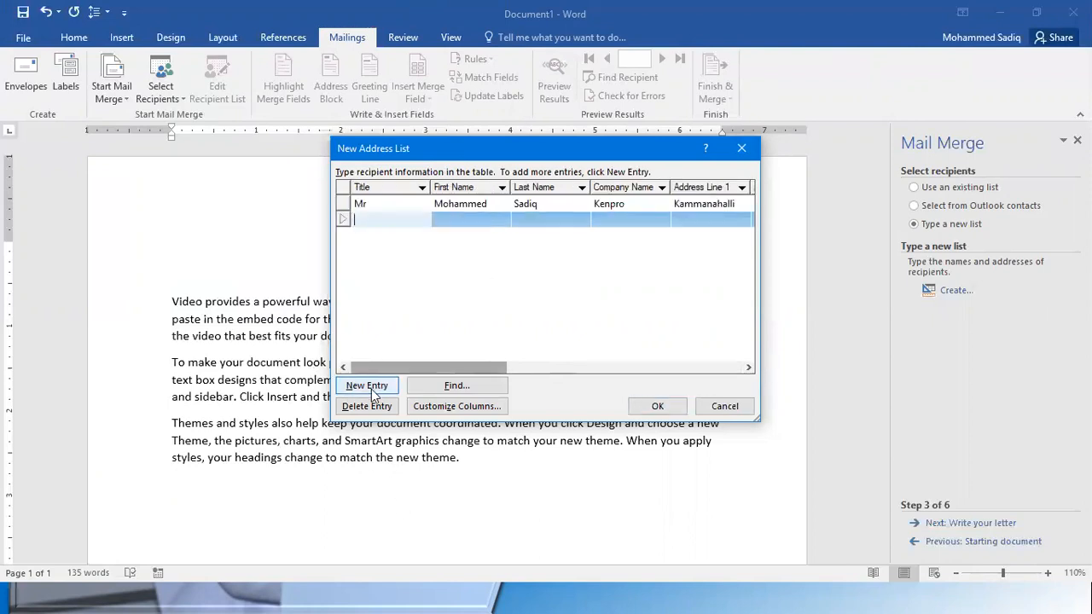
# Enter the second recipient's title as Mr, their first and last names, and the company name Ksoft
pyautogui.write('Mr')
pyautogui.press('Tab')
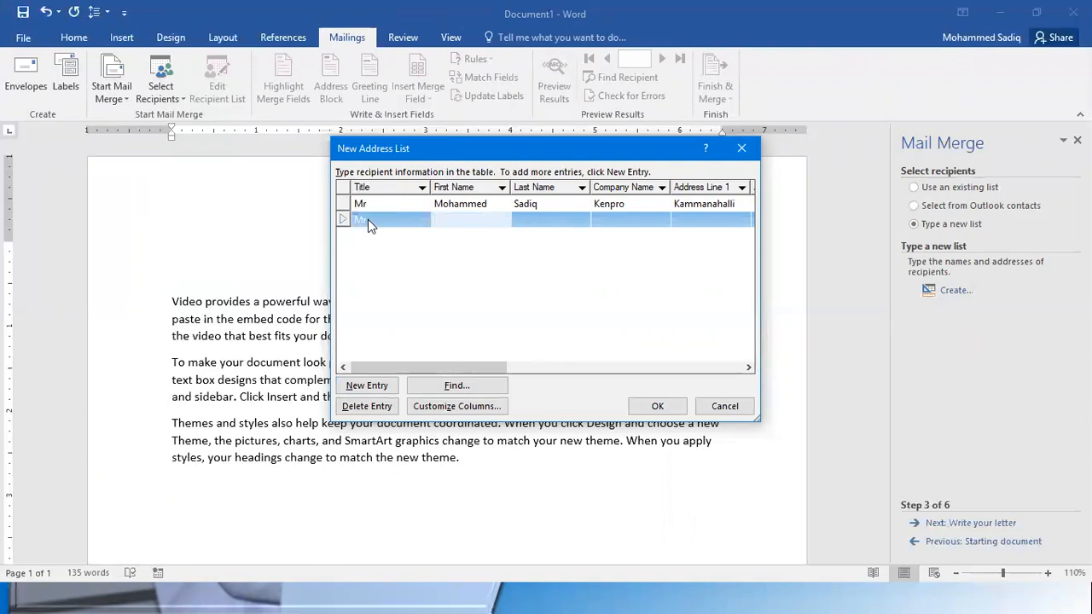
pyautogui.press('Tab')
pyautogui.press('Tab')
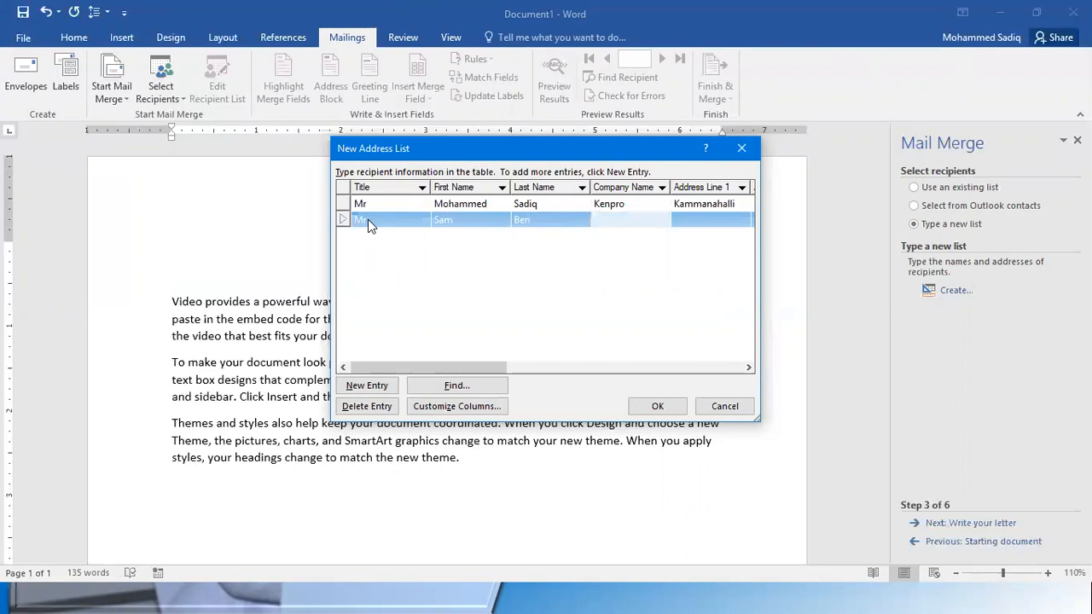
pyautogui.write('Ksoft')
# Fill in both address lines for the second recipient
pyautogui.press('Tab')
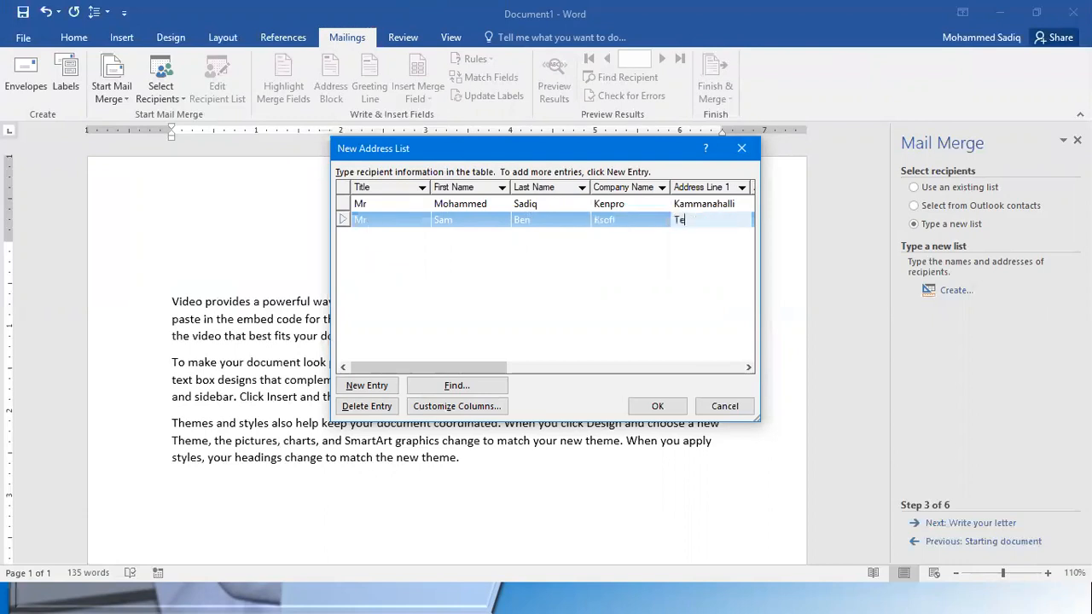
pyautogui.press('Tab')
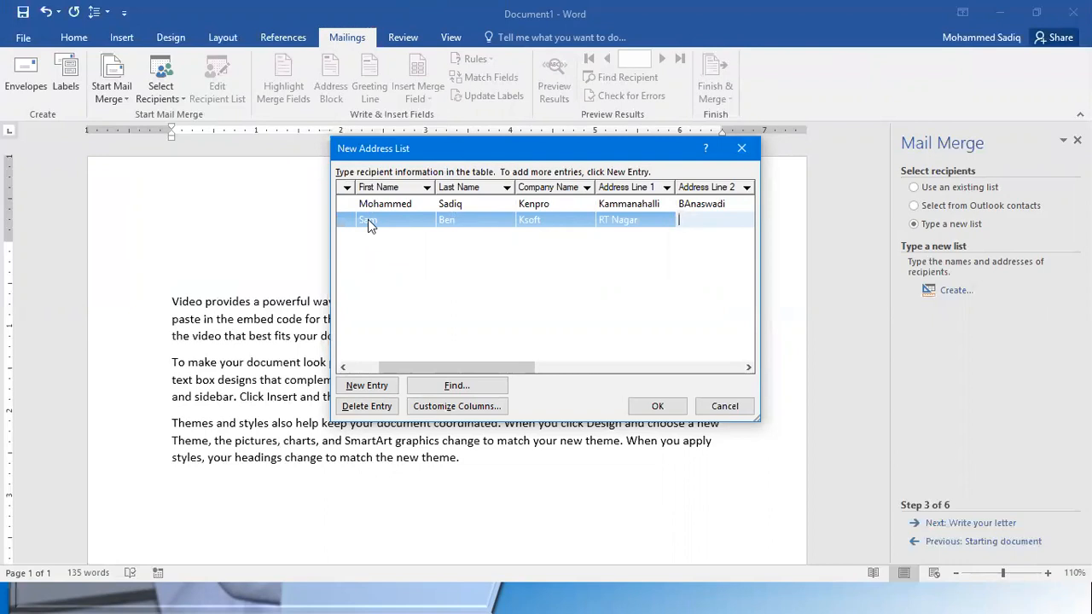
pyautogui.press('Tab')
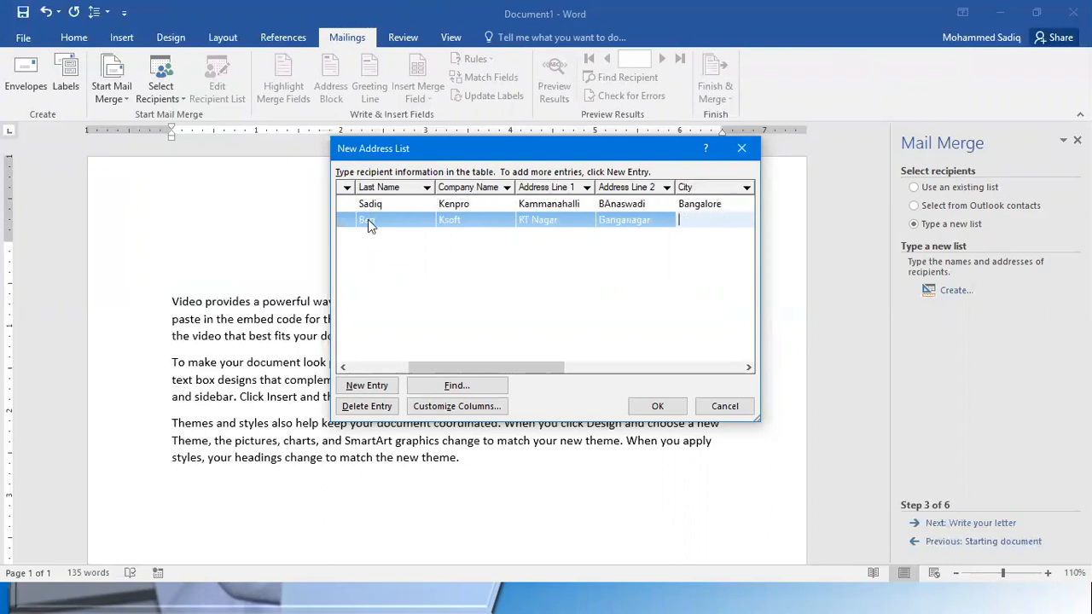
# Fill in the second recipient's city, copy the state from the first recipient's entry, and make the copied state's second letter lowercase
pyautogui.press('Up')
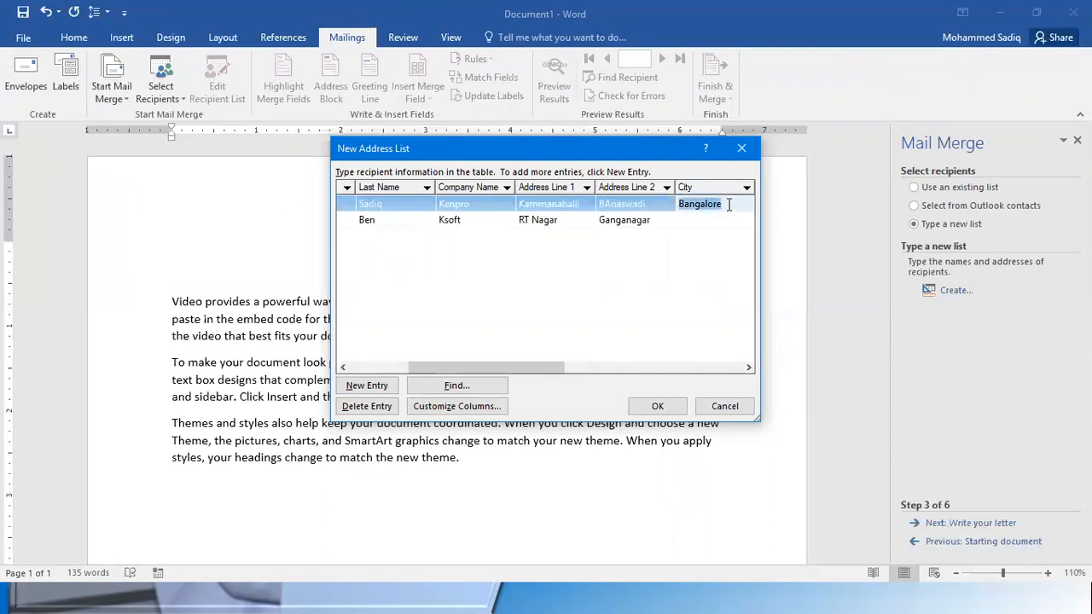
pyautogui.click(698, 216)
pyautogui.write('Bangalore')
pyautogui.press('Tab')
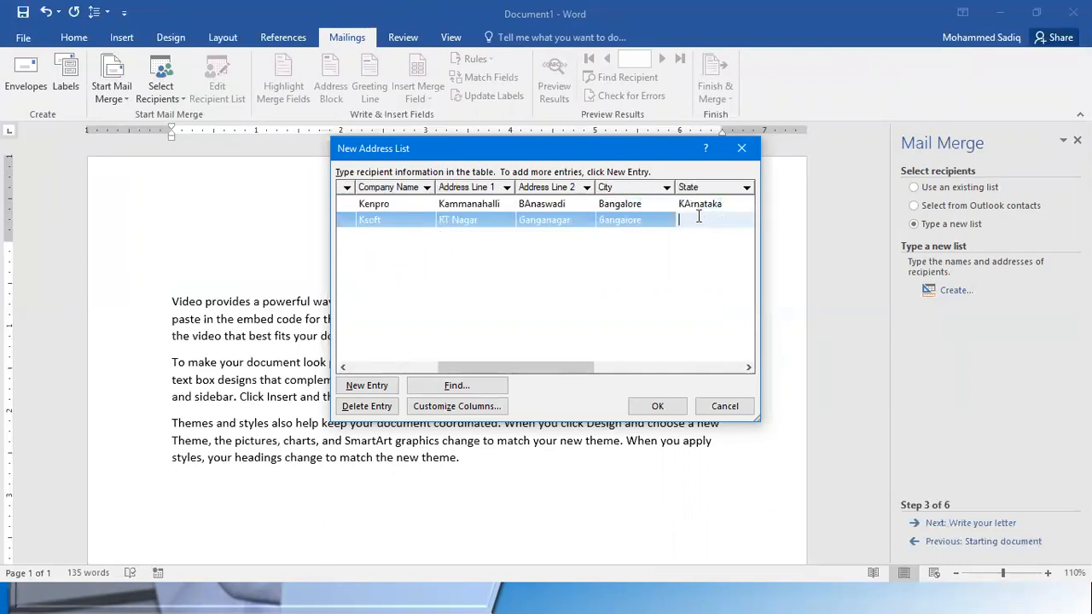
pyautogui.click(721, 205)
pyautogui.moveTo(723, 205); pyautogui.dragTo(672, 200)
pyautogui.hotkey('ctrl', 'c')
pyautogui.click(692, 218)
pyautogui.hotkey('ctrl', 'v')
pyautogui.click(691, 219)
pyautogui.press('BackSpace')
pyautogui.write('a')
# Correct the capitalization of the first recipient's state by making its second letter lowercase
pyautogui.click(688, 204)
pyautogui.press('BackSpace')
pyautogui.write('a')
pyautogui.press('BackSpace')
pyautogui.write('a')
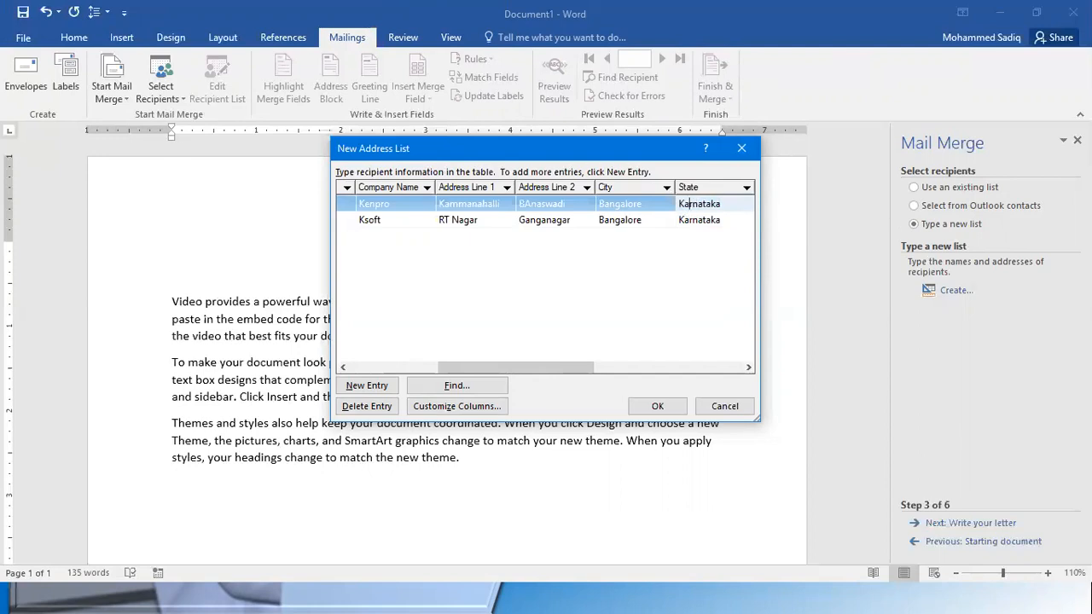
# Fill in the second recipient's ZIP code and set the country to India
pyautogui.click(737, 221)
pyautogui.moveTo(736, 219); pyautogui.dragTo(674, 218)
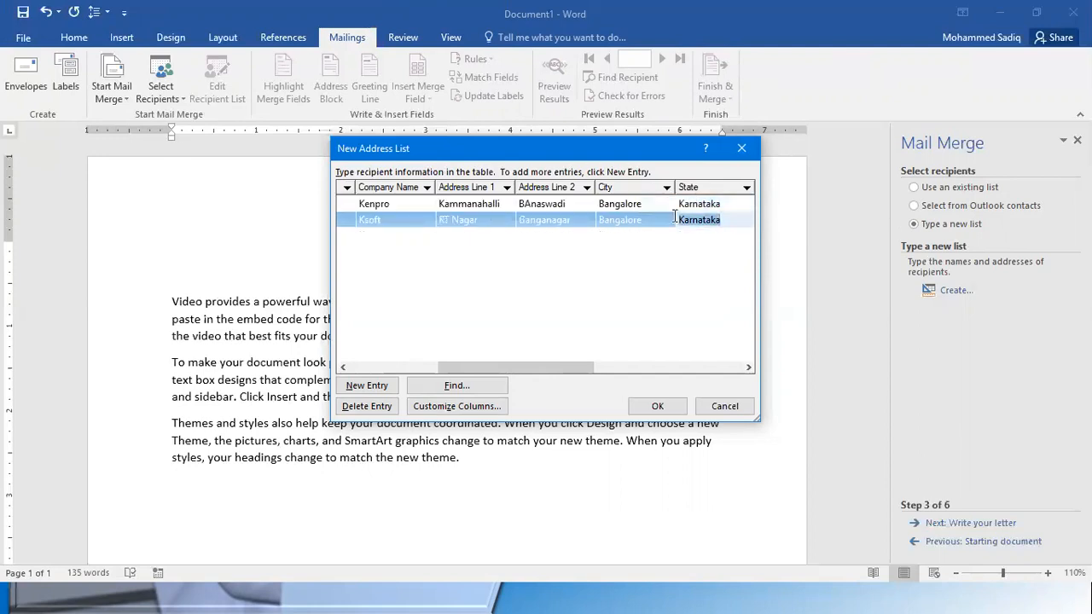
pyautogui.click(749, 367)
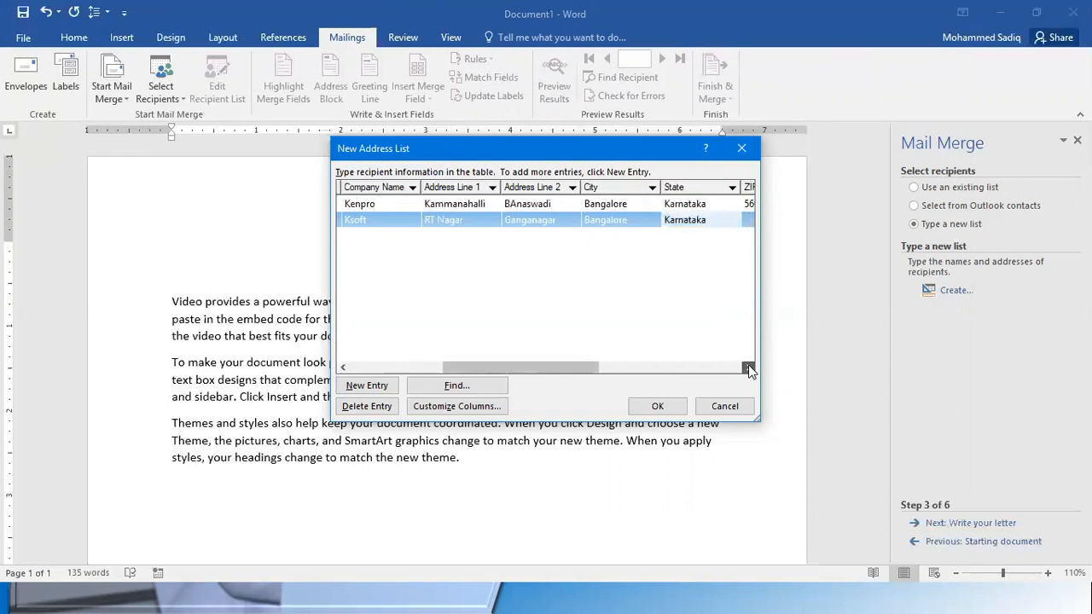
pyautogui.click(748, 368)
pyautogui.click(748, 368)
pyautogui.click(748, 368)
pyautogui.click(749, 367)
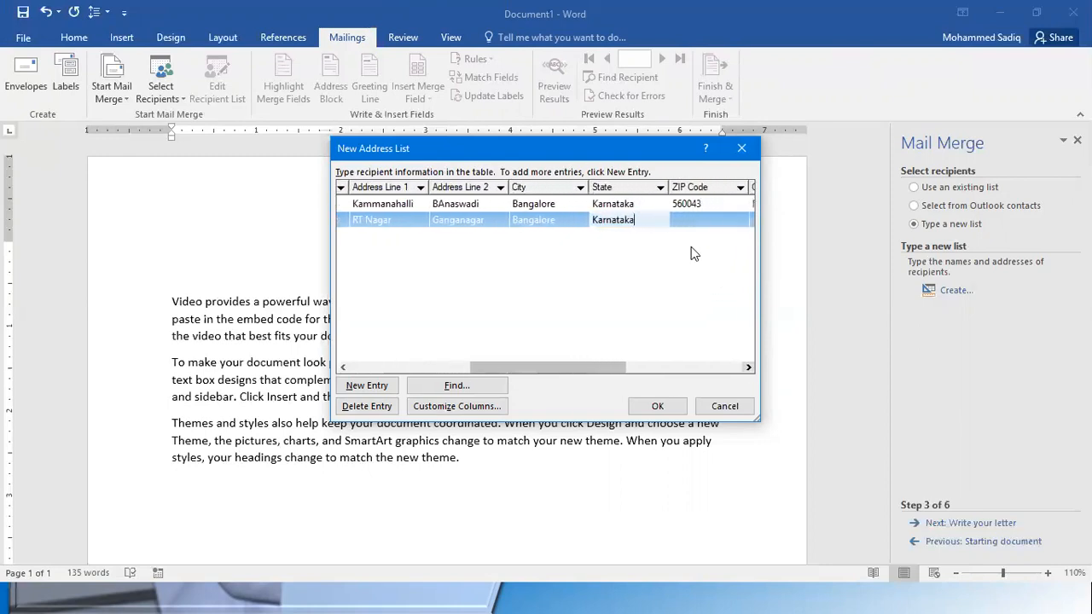
pyautogui.click(693, 220)
pyautogui.write('5')
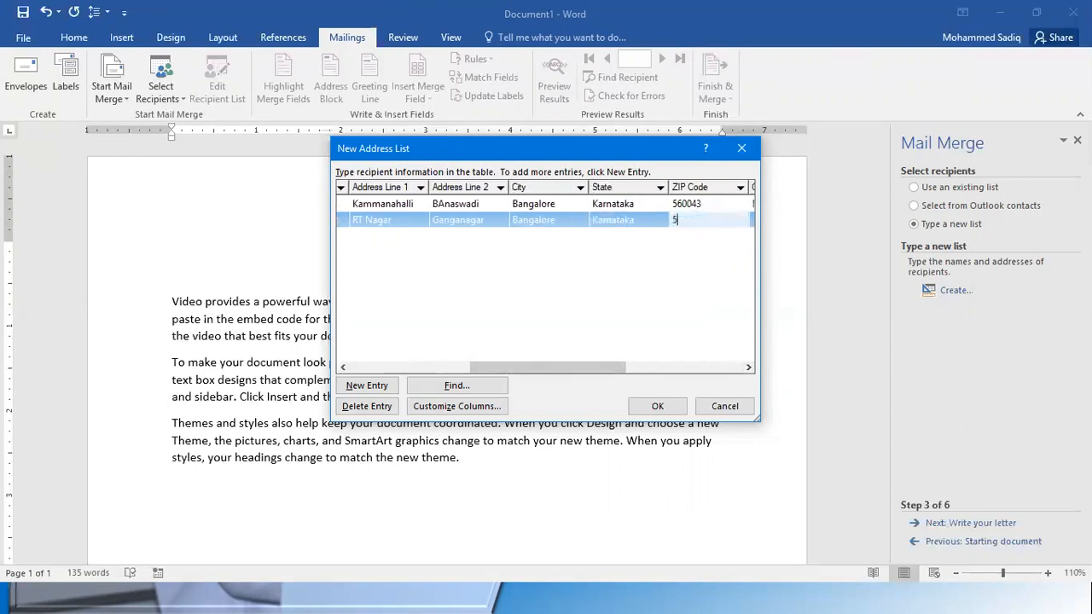
pyautogui.write('60051')
pyautogui.press('Tab')
pyautogui.write('India')
# Fill in the second recipient's home phone, work phone and e-mail address, and add a new entry to the list
pyautogui.press('Tab')
pyautogui.write('845678')
pyautogui.press('Tab')
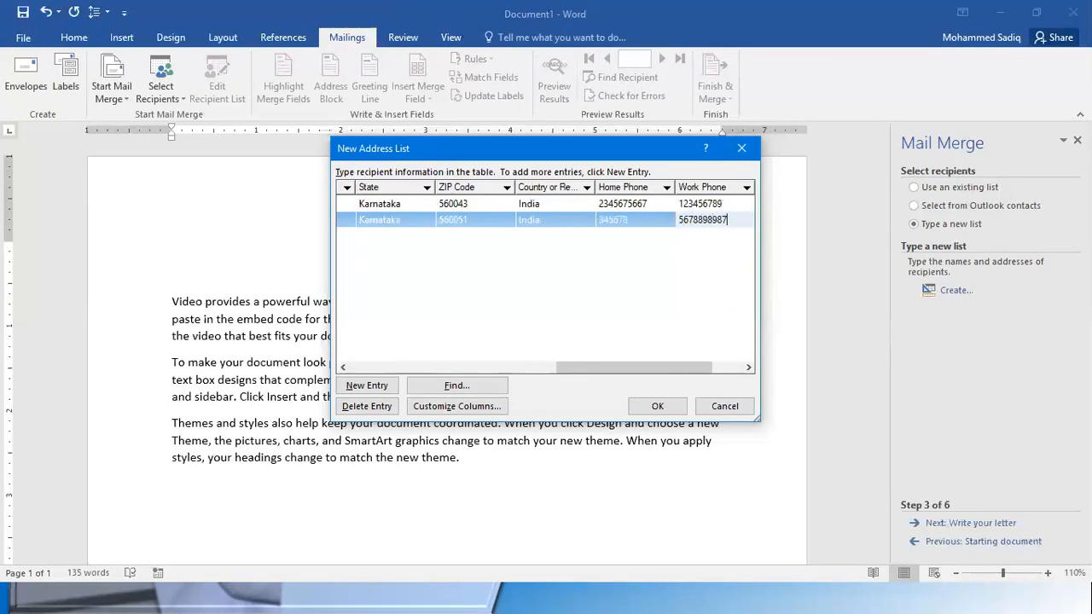
pyautogui.press('Tab')
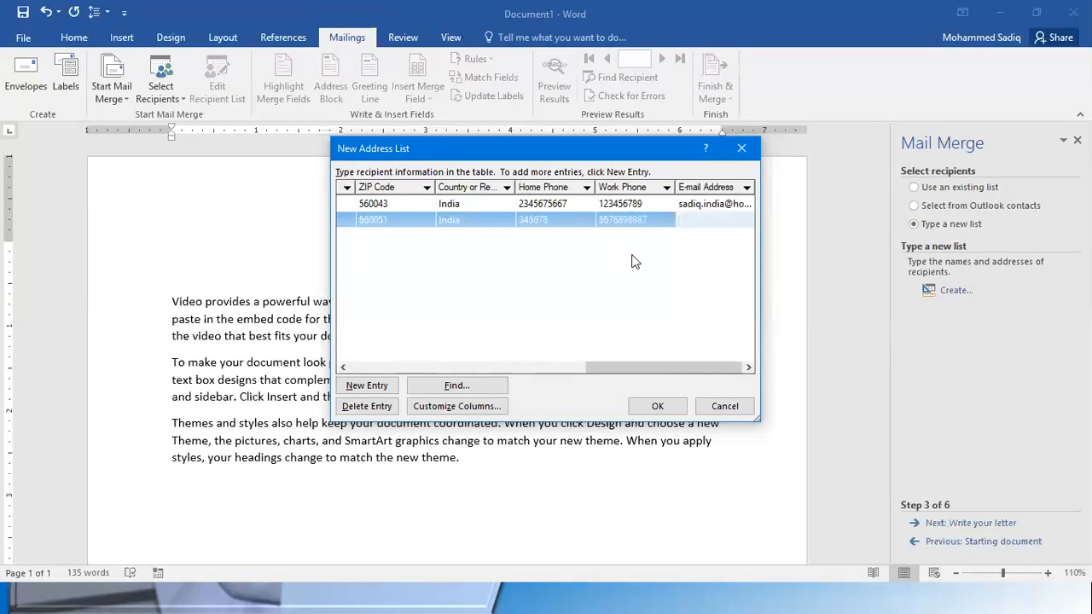
pyautogui.press('Tab')
# Enter the third recipient's title as Mr, their first and last names, and the company name ABC
pyautogui.write('M')
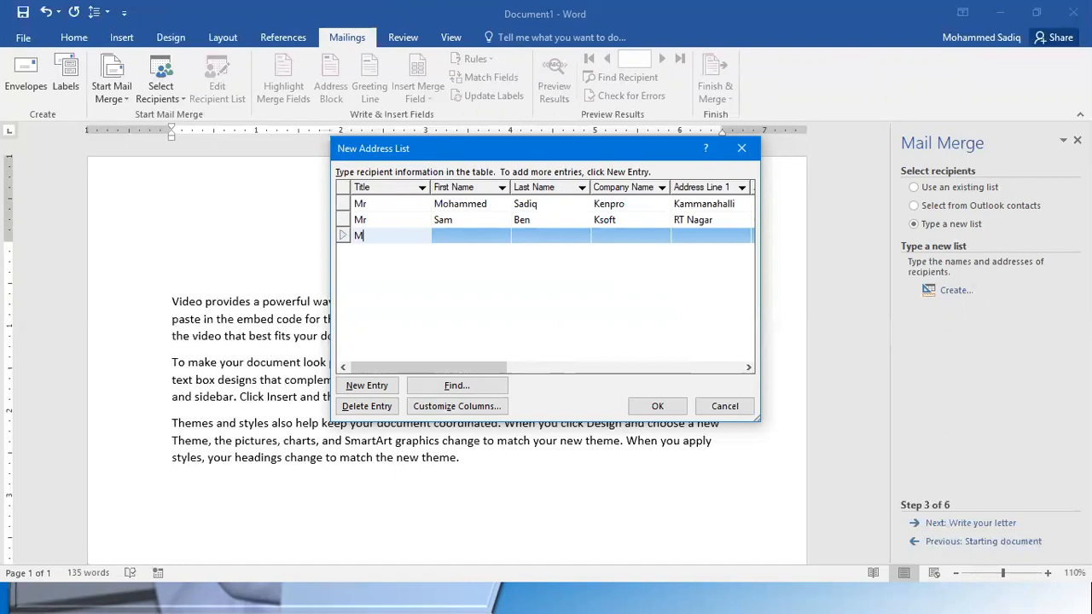
pyautogui.write('r')
pyautogui.press('Tab')
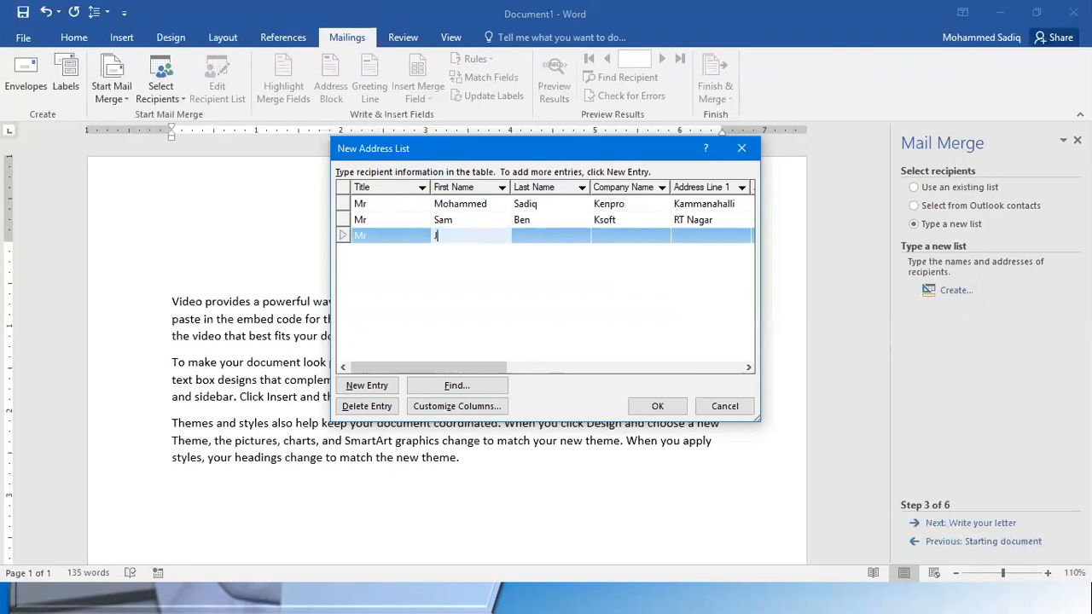
pyautogui.press('Tab')
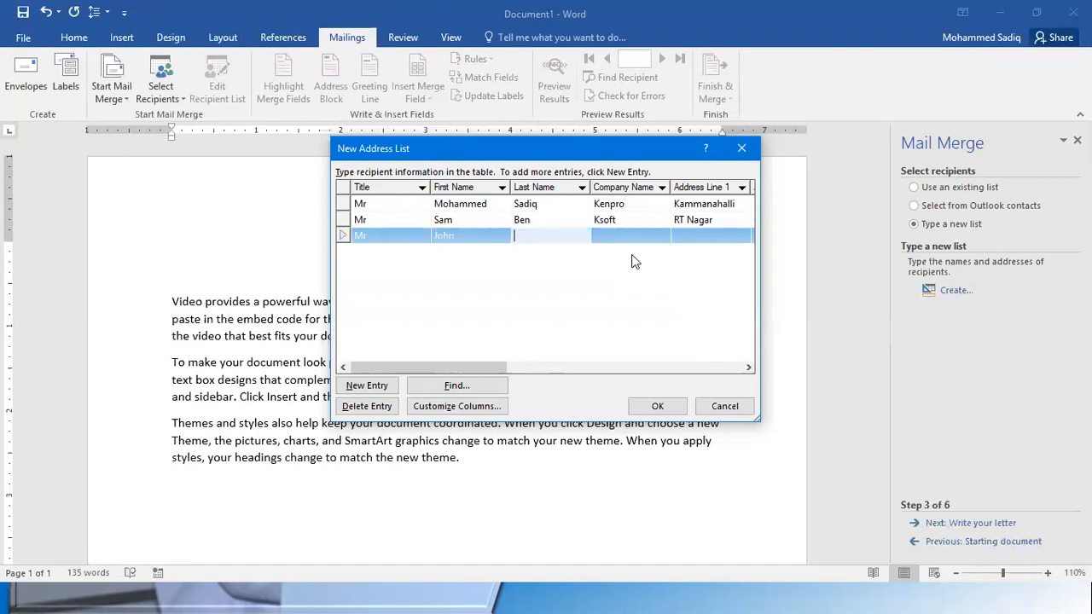
pyautogui.press('Tab')
pyautogui.write('ABC')
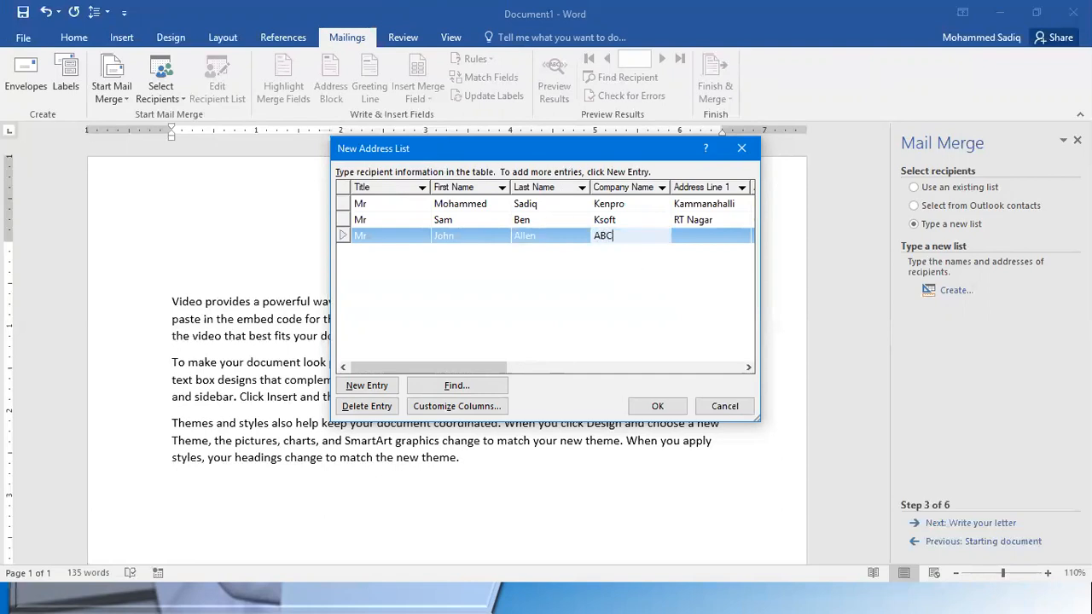
pyautogui.press('Tab')
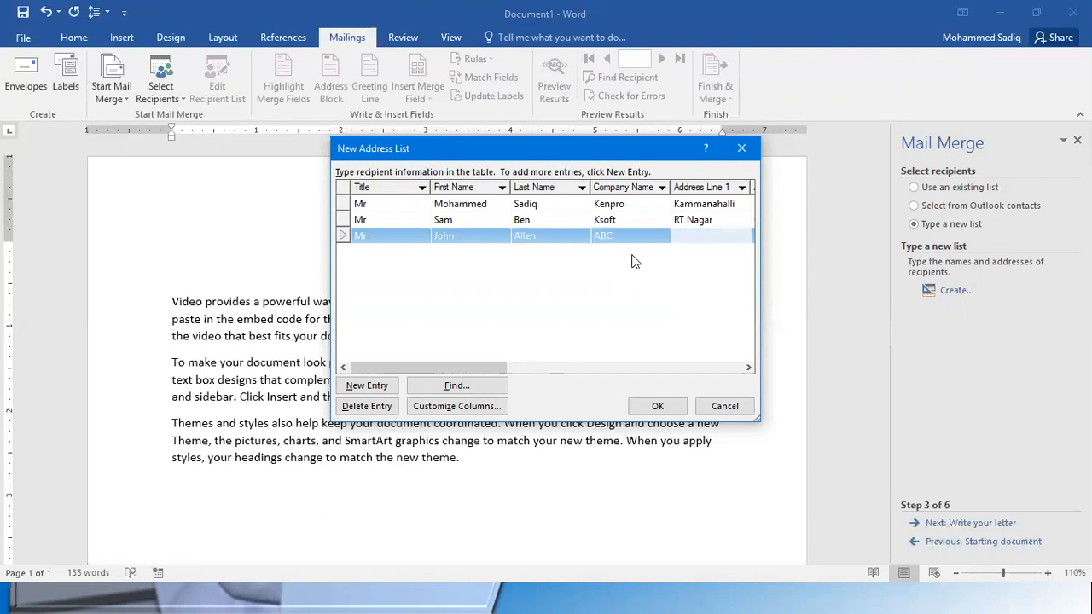
# Fill in the third recipient's two address lines and city
pyautogui.write('KAmmanahalli')
pyautogui.press('Tab')
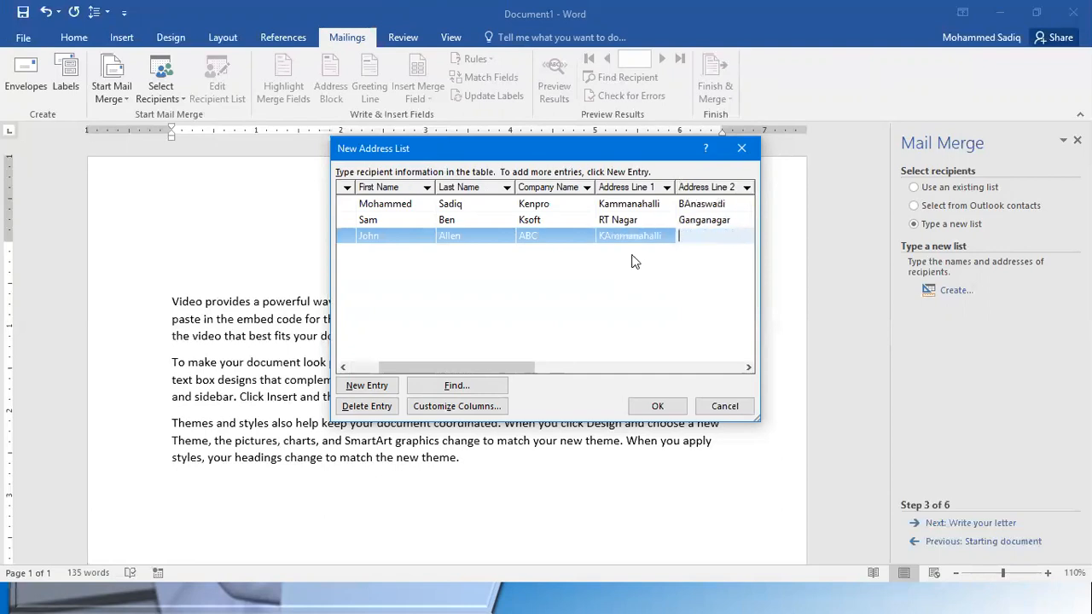
pyautogui.write('Banaswadi')
pyautogui.press('Tab')
pyautogui.write('Bangalore')
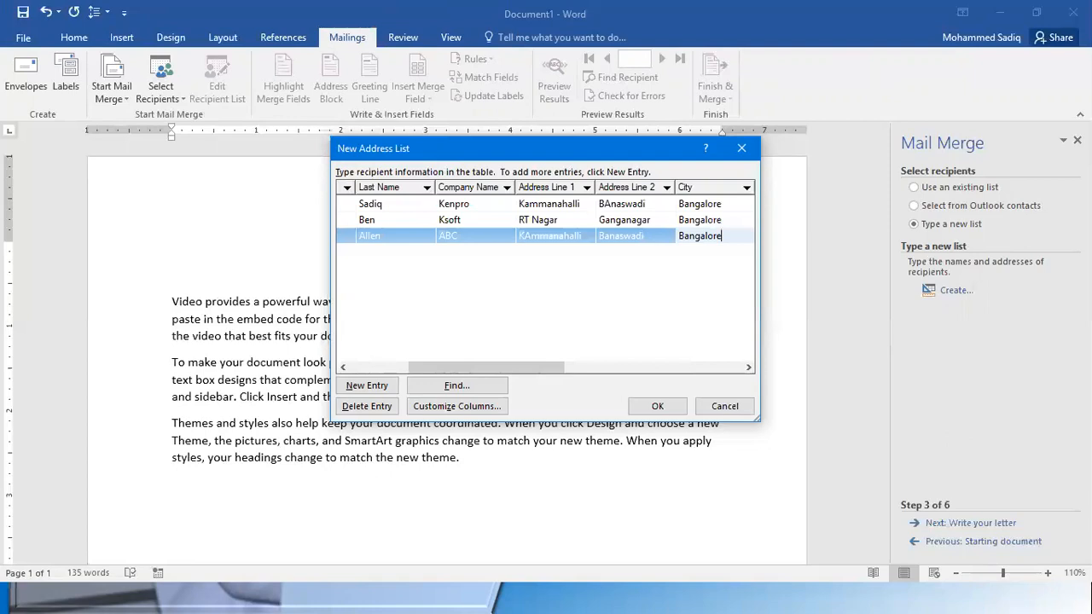
# Fill in the third recipient's state and ZIP code, and set the country to India
pyautogui.press('Tab')
pyautogui.write('Ka')
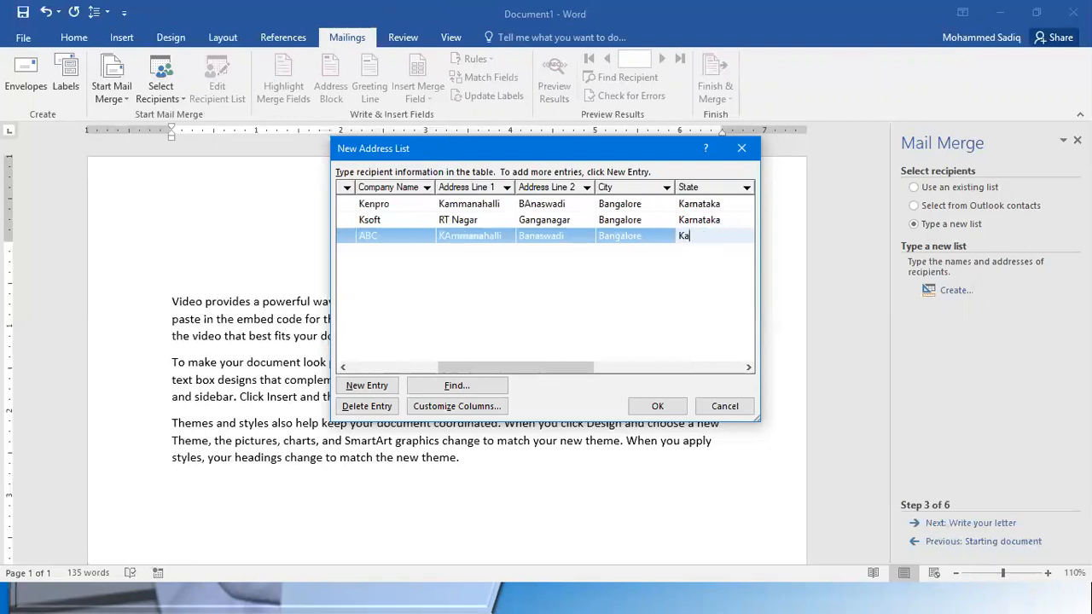
pyautogui.write('rnataka')
pyautogui.press('Tab')
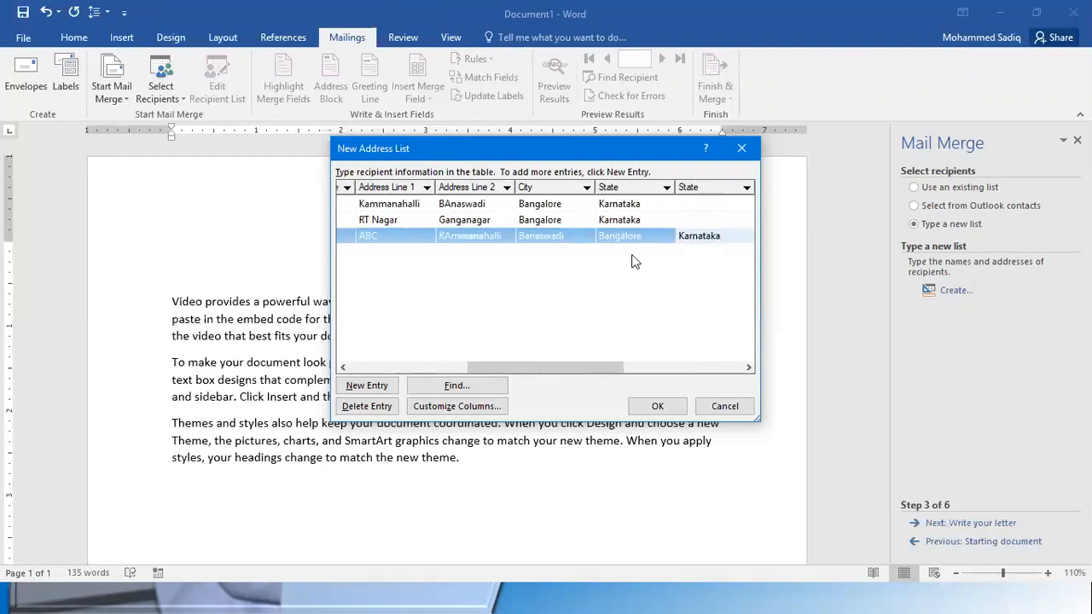
pyautogui.write('560043')
pyautogui.press('Tab')
pyautogui.write('India')
pyautogui.press('Tab')
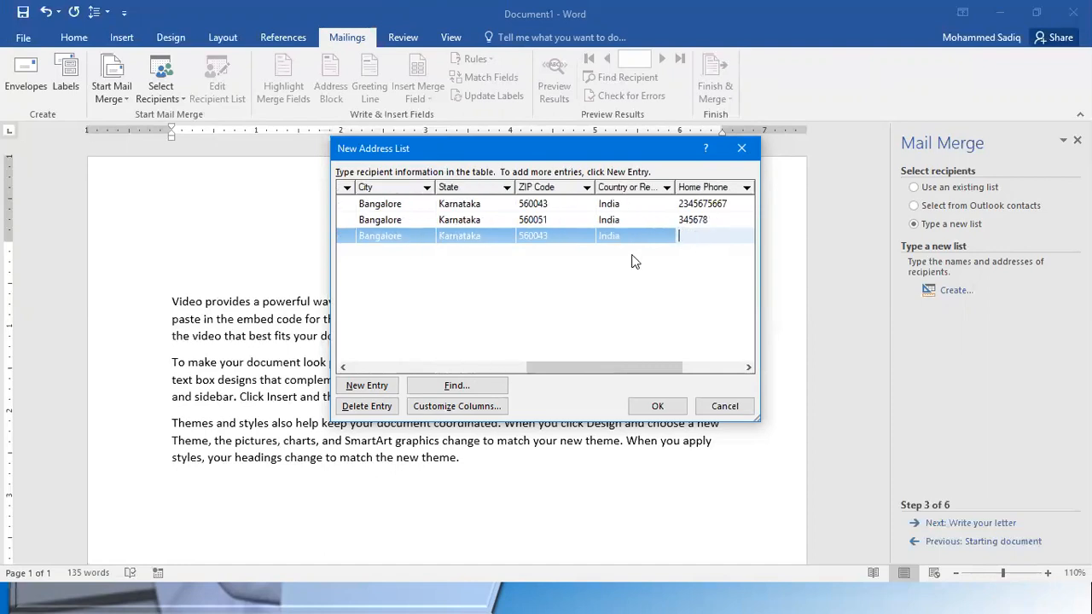
# Fill in the third recipient's home phone and work phone numbers
pyautogui.write('345678')
pyautogui.press('Tab')
pyautogui.write('456789')
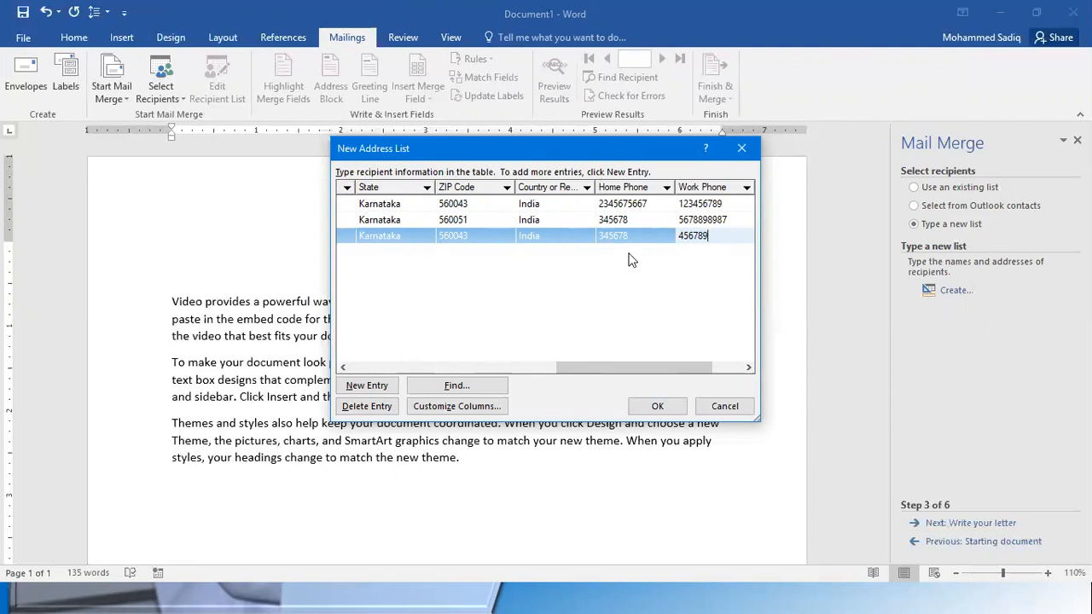
pyautogui.moveTo(660, 367); pyautogui.dragTo(422, 371)
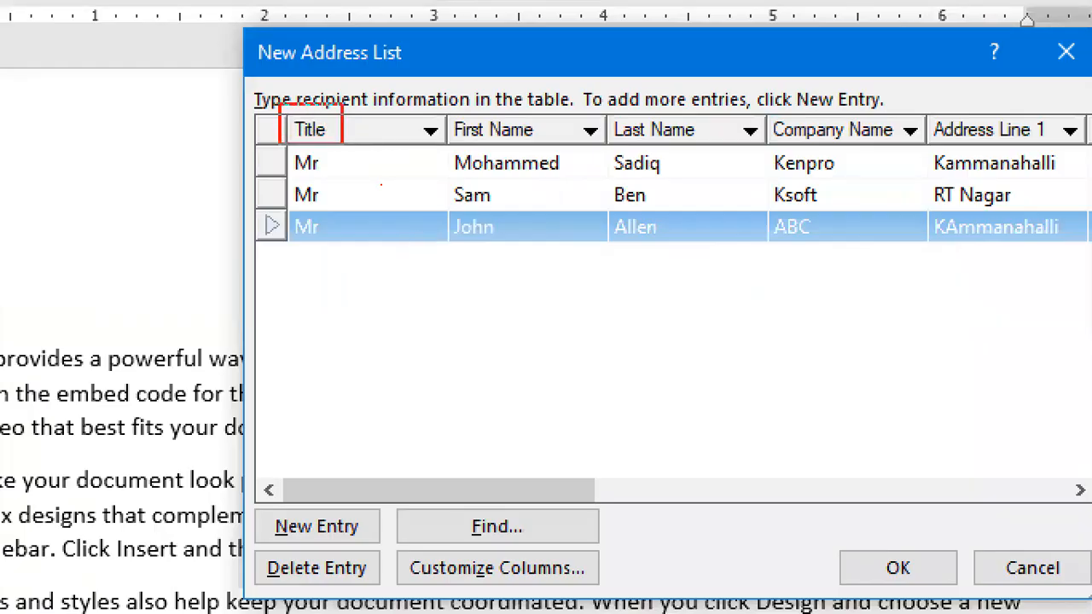
pyautogui.moveTo(341, 144); pyautogui.dragTo(347, 147)
pyautogui.moveTo(439, 117); pyautogui.dragTo(558, 155)
pyautogui.moveTo(612, 116); pyautogui.dragTo(713, 150)
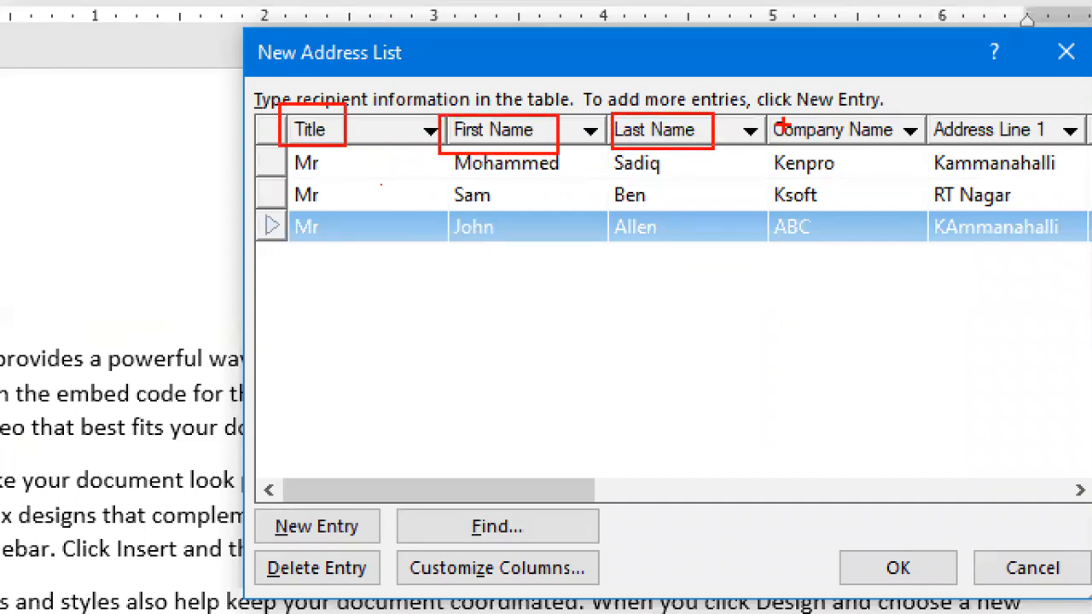
pyautogui.moveTo(770, 109)
pyautogui.mouseDown()
pyautogui.moveTo(901, 152)
pyautogui.moveTo(1015, 148)
pyautogui.mouseUp()
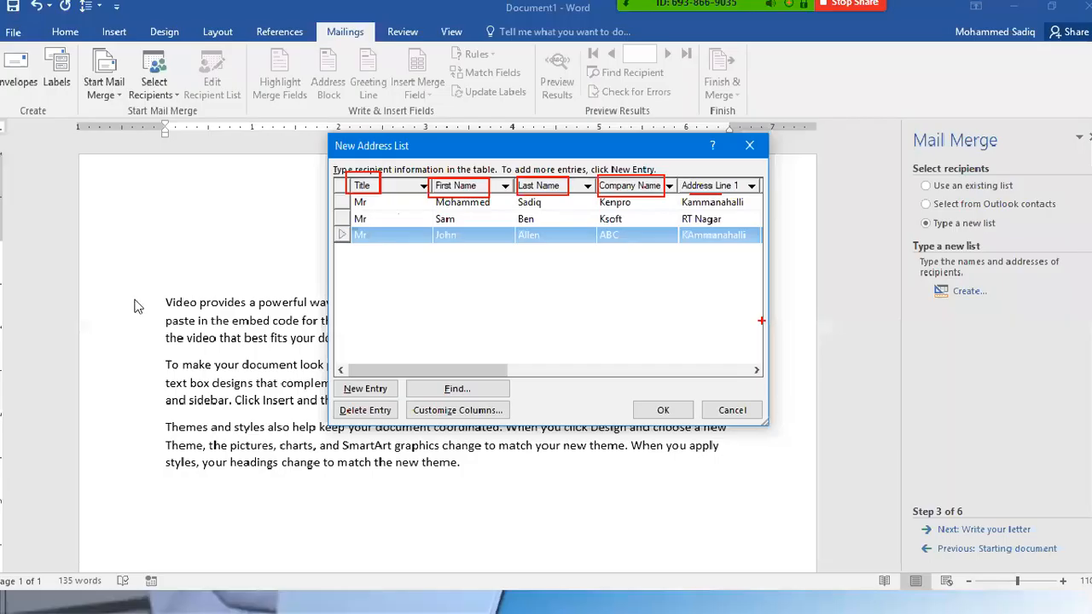
pyautogui.moveTo(384, 366)
pyautogui.mouseDown()
pyautogui.moveTo(567, 368)
pyautogui.moveTo(584, 380)
pyautogui.moveTo(382, 371)
pyautogui.moveTo(342, 406)
pyautogui.mouseUp()
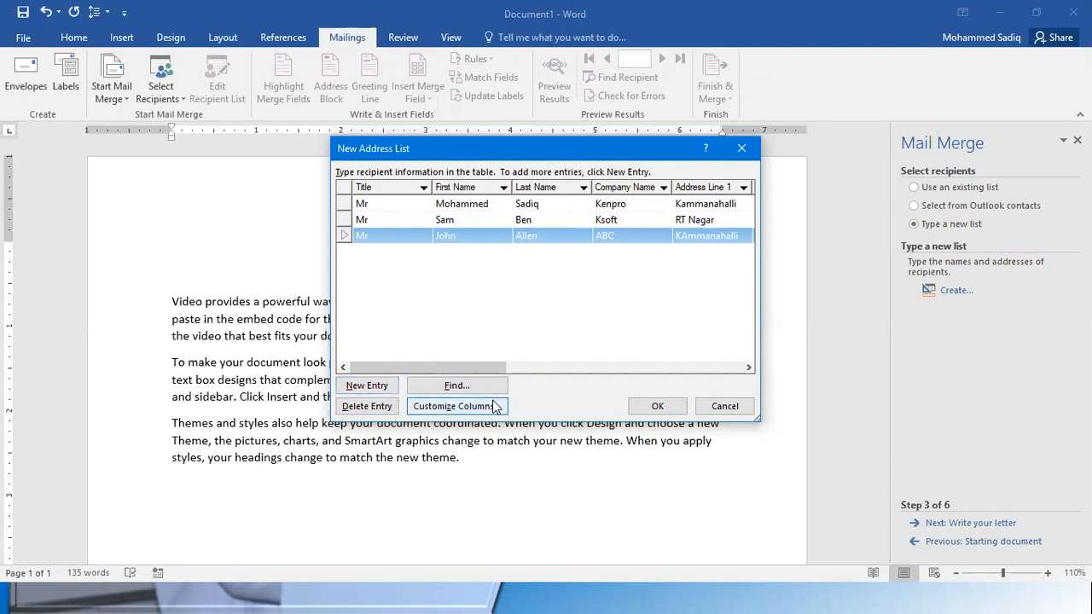
# Customize the address list columns by deleting the Address Line 2 field along with its data
pyautogui.click(466, 407)
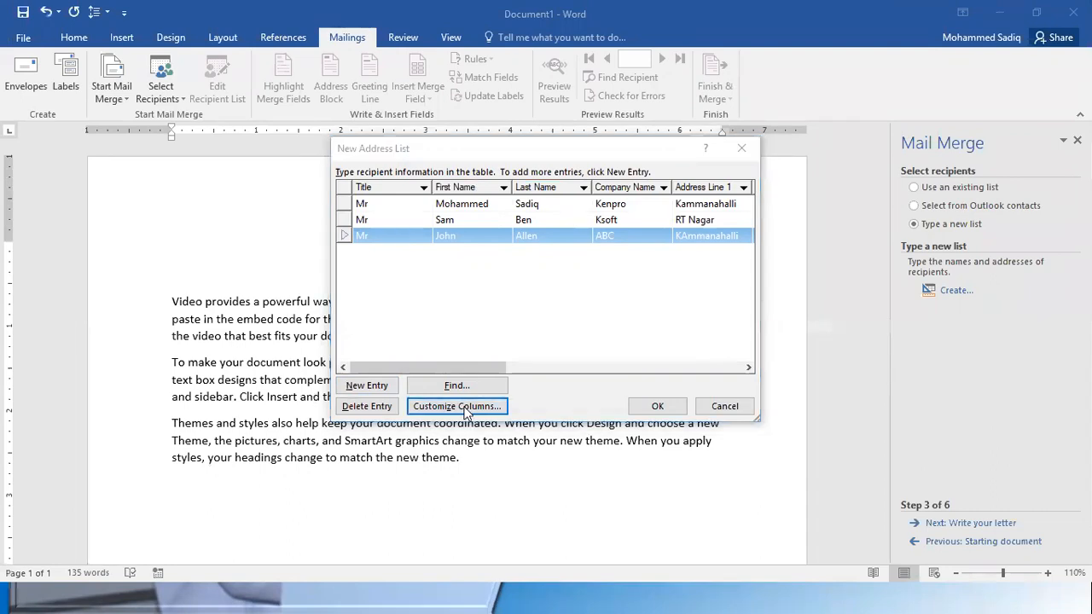
pyautogui.click(473, 258)
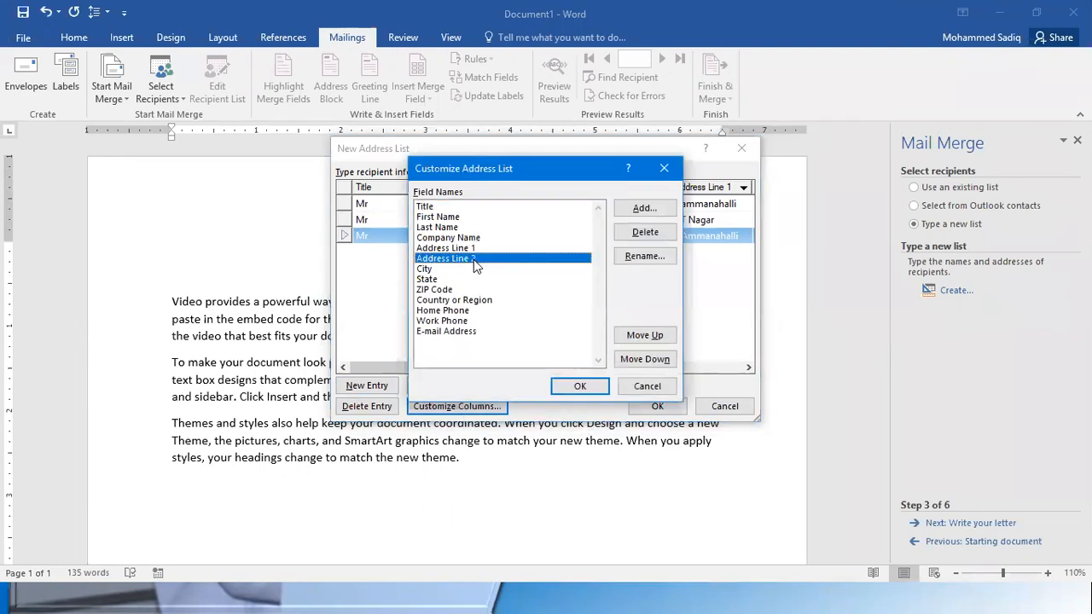
pyautogui.click(635, 232)
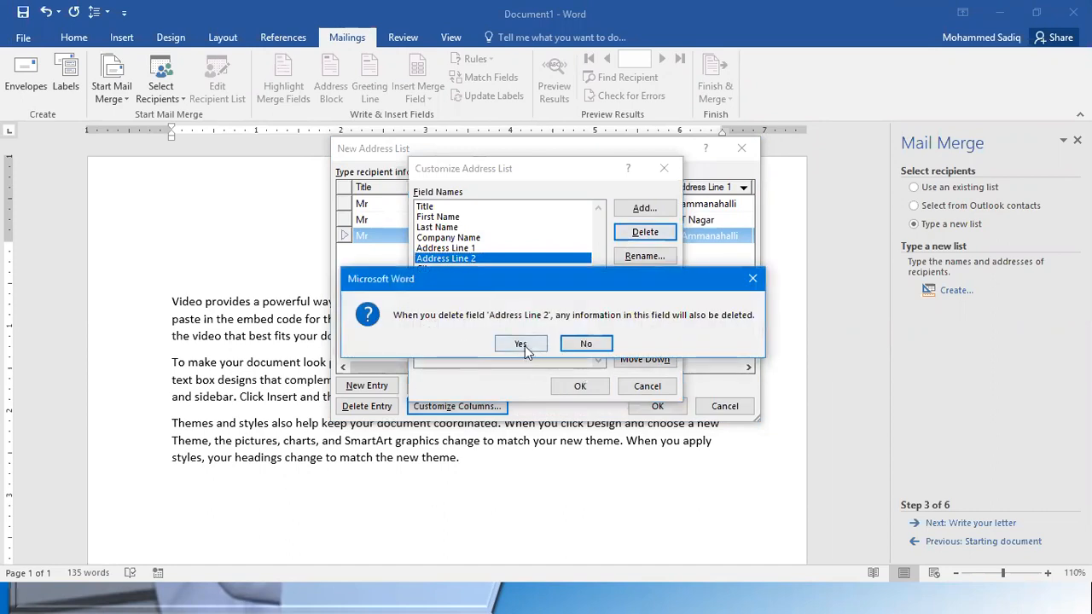
pyautogui.click(522, 345)
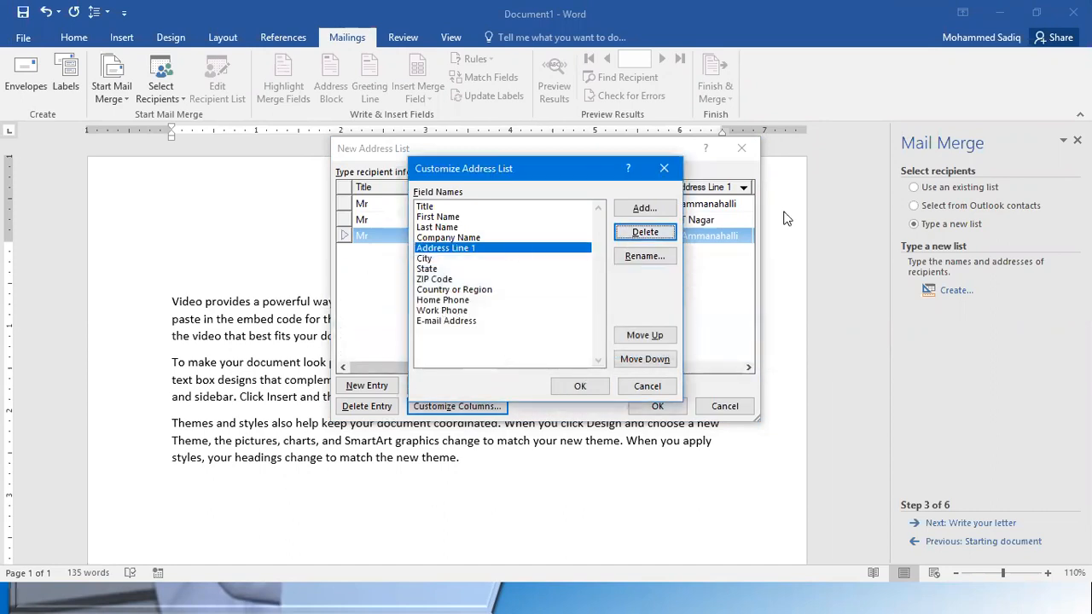
# Add a field named Department after Address Line 1 in the address list and select it
pyautogui.click(645, 210)
pyautogui.write('D')
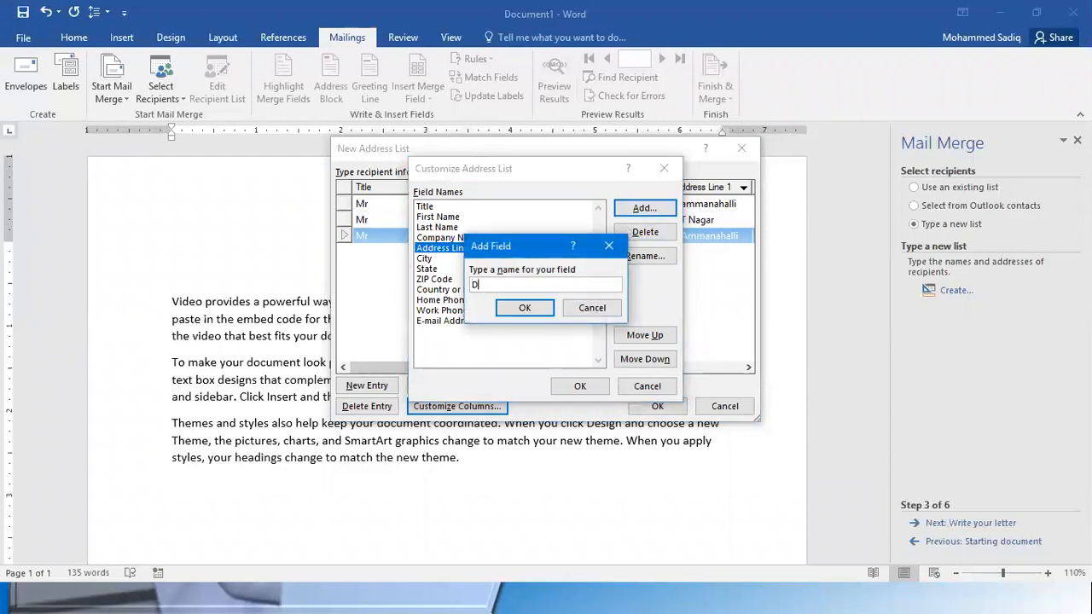
pyautogui.write('epartment')
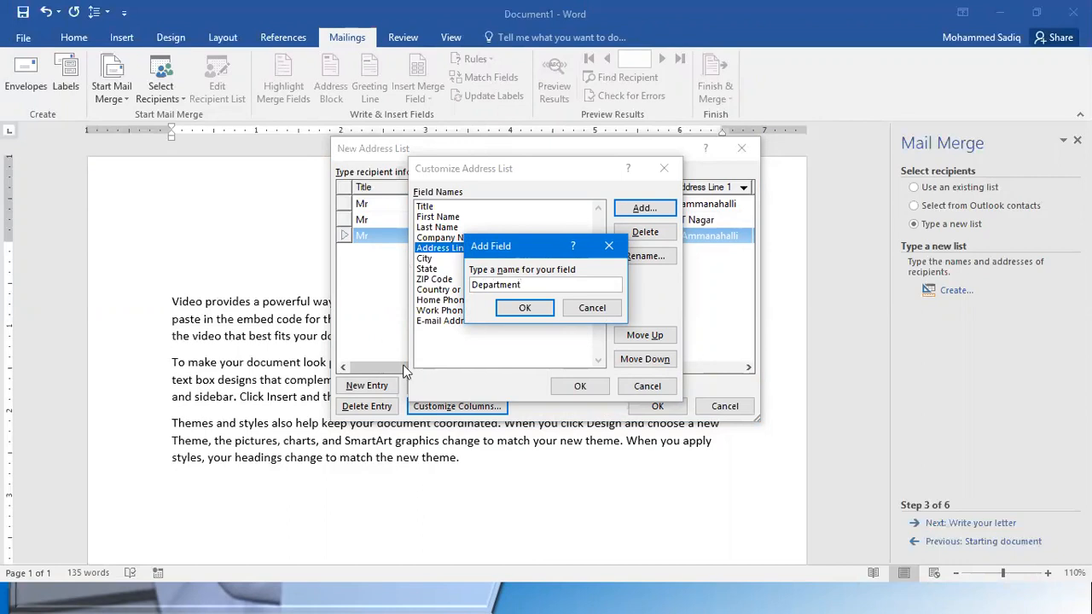
pyautogui.click(512, 310)
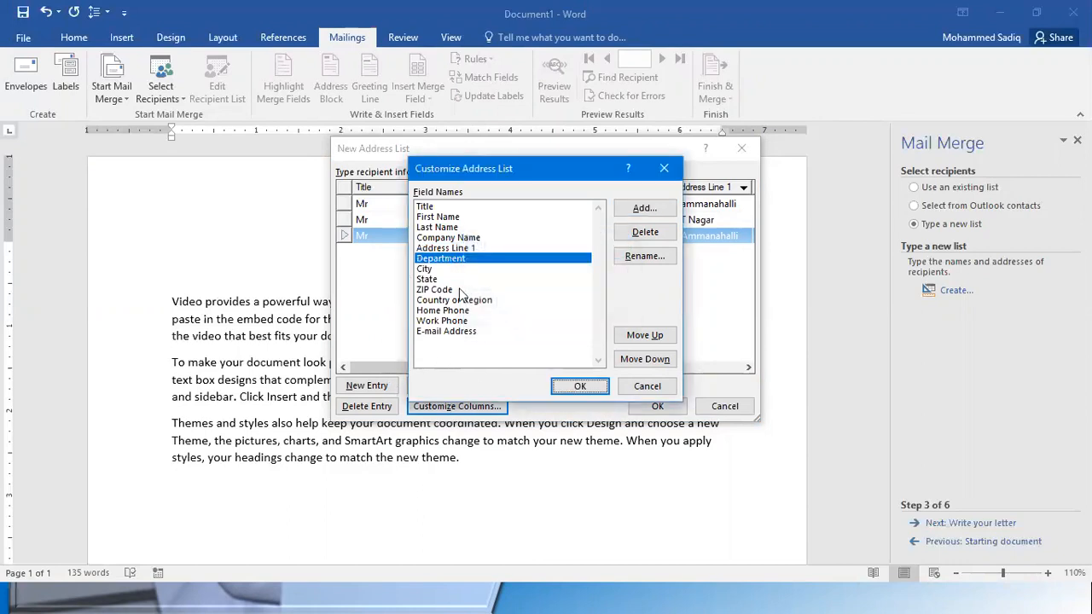
pyautogui.click(461, 259)
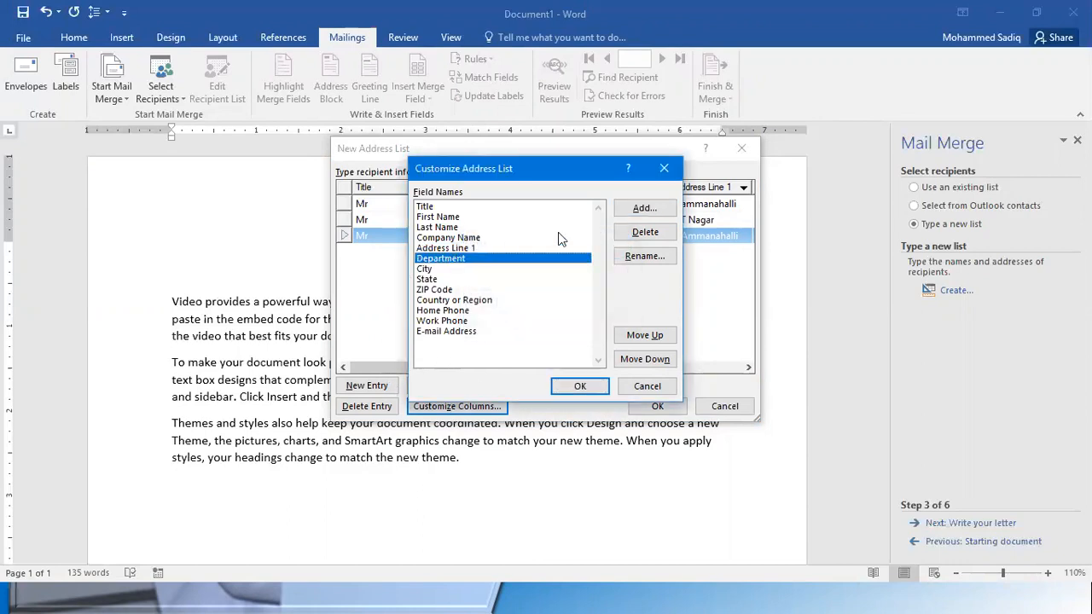
# Move the Department field above Address Line 1 and apply the customized address list columns
pyautogui.click(645, 336)
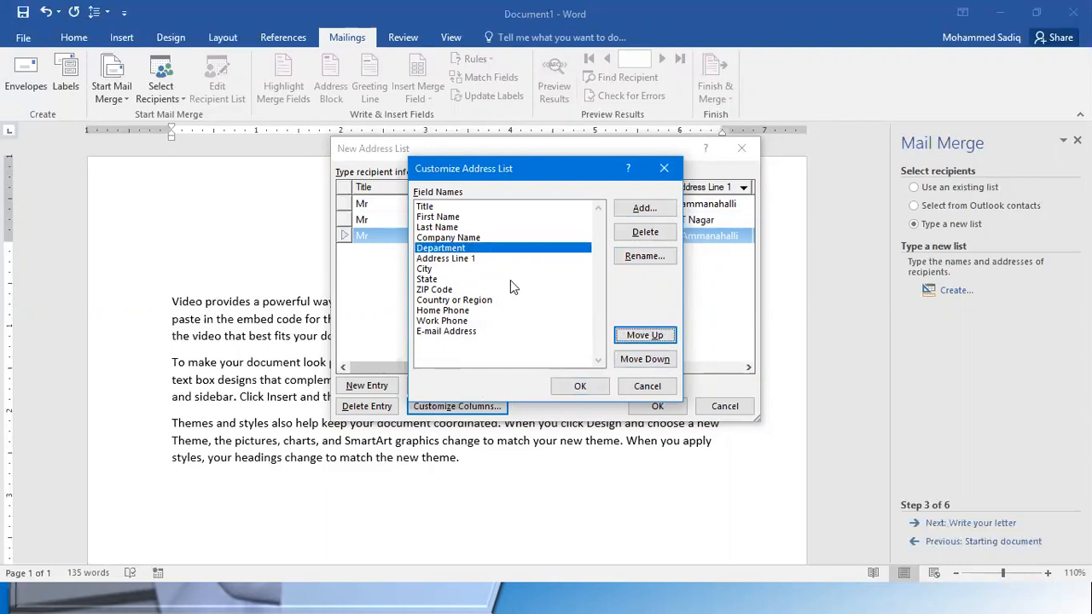
pyautogui.click(575, 387)
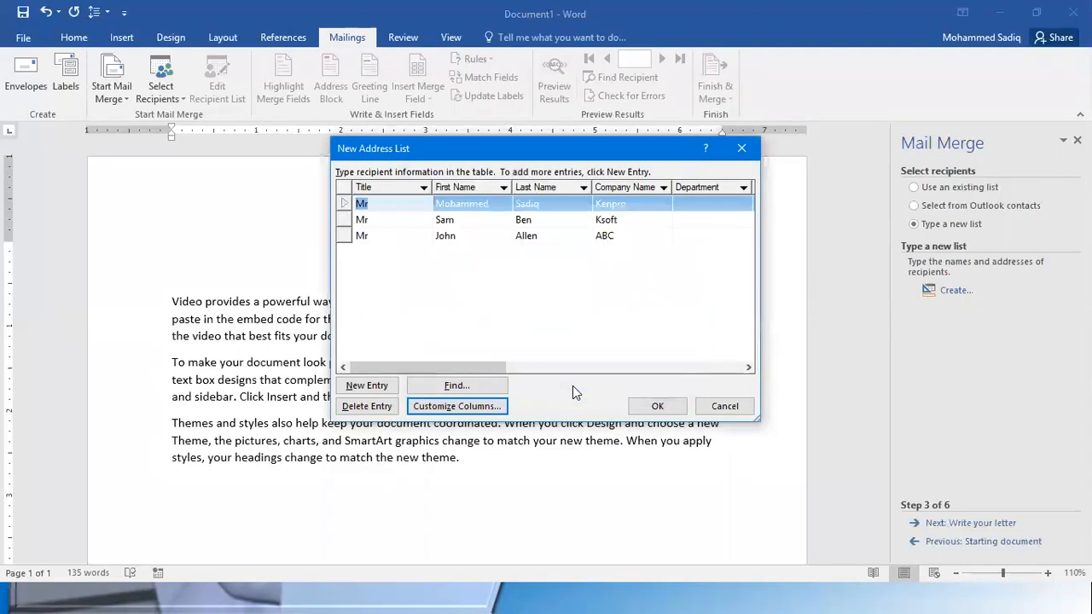
# Fill in the Department column with Software, Training and HR for the first, second and third recipients
pyautogui.moveTo(435, 367); pyautogui.dragTo(527, 375)
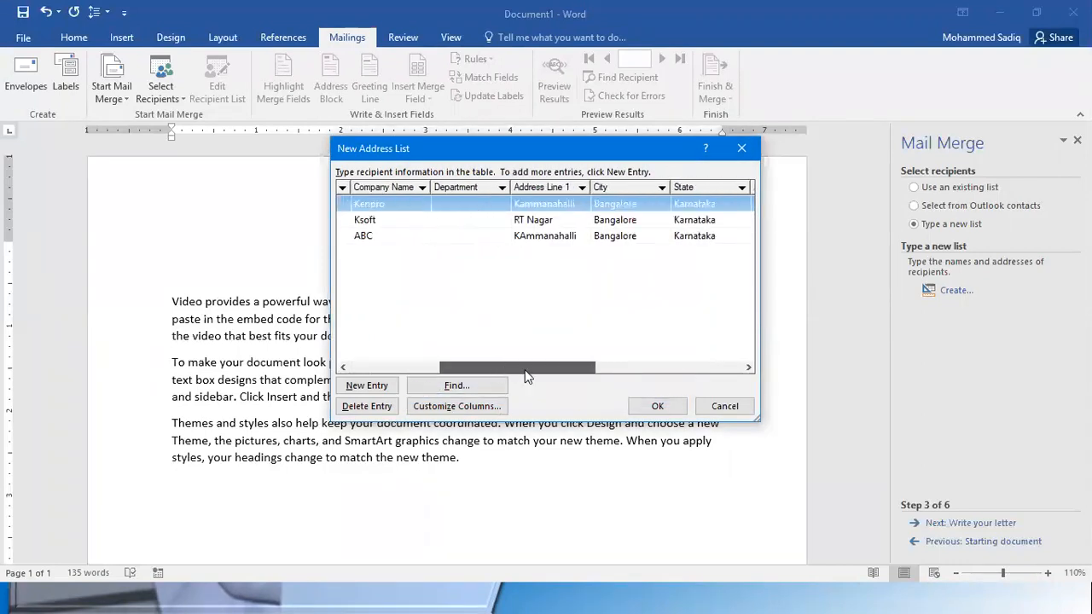
pyautogui.click(440, 204)
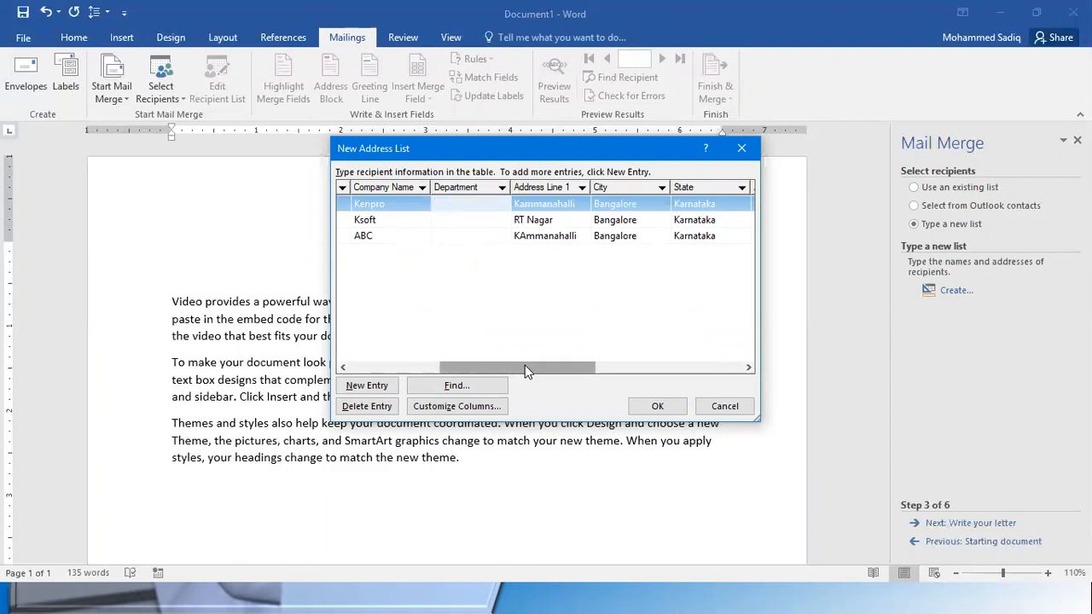
pyautogui.write('Software')
pyautogui.click(439, 220)
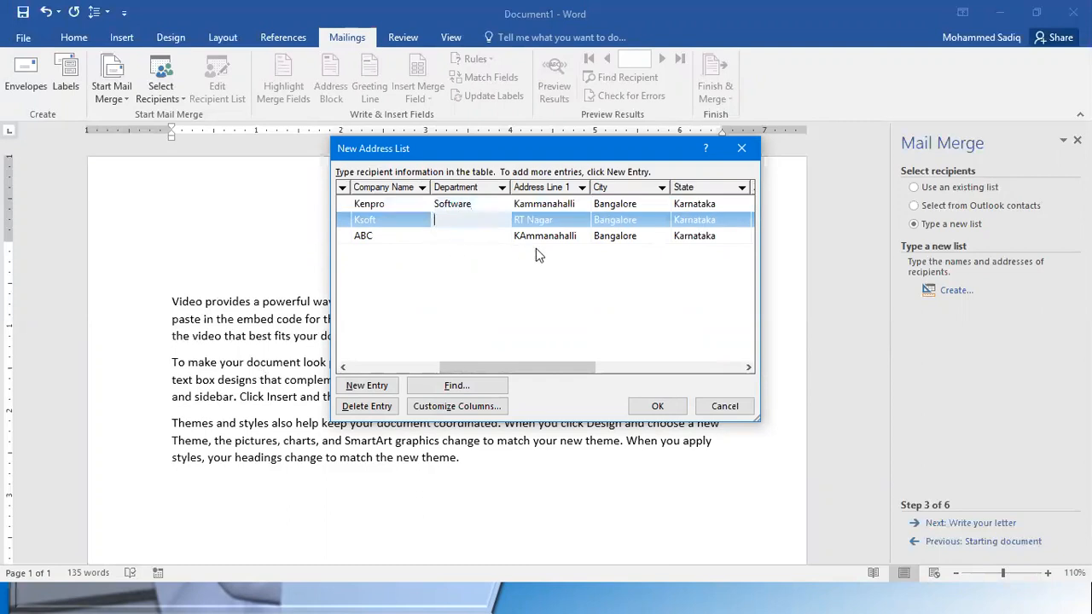
pyautogui.write('Training')
pyautogui.click(469, 235)
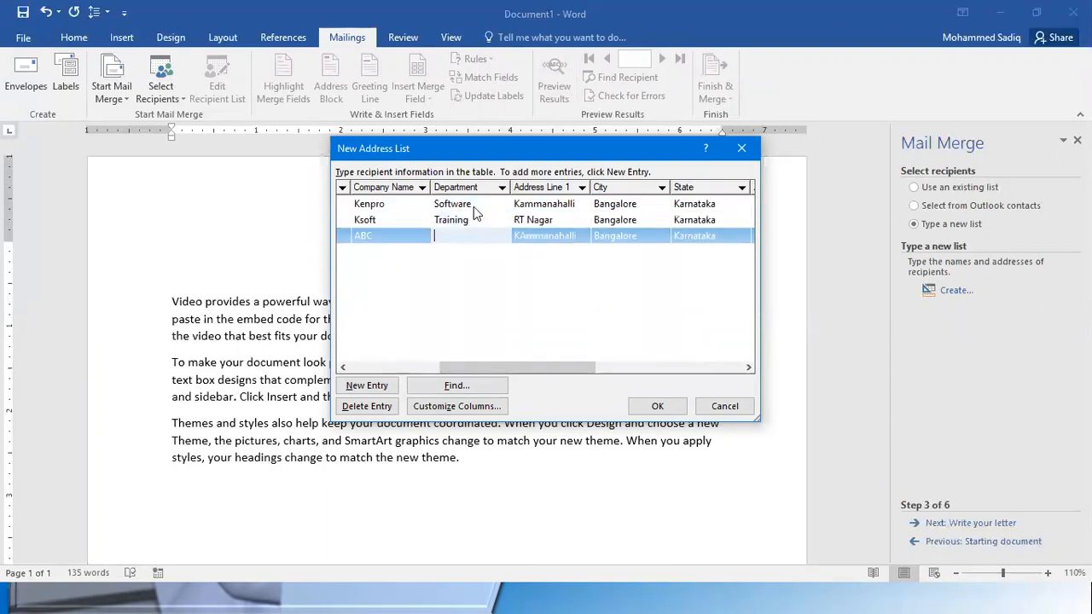
pyautogui.write('HR')
pyautogui.moveTo(463, 369); pyautogui.dragTo(323, 359)
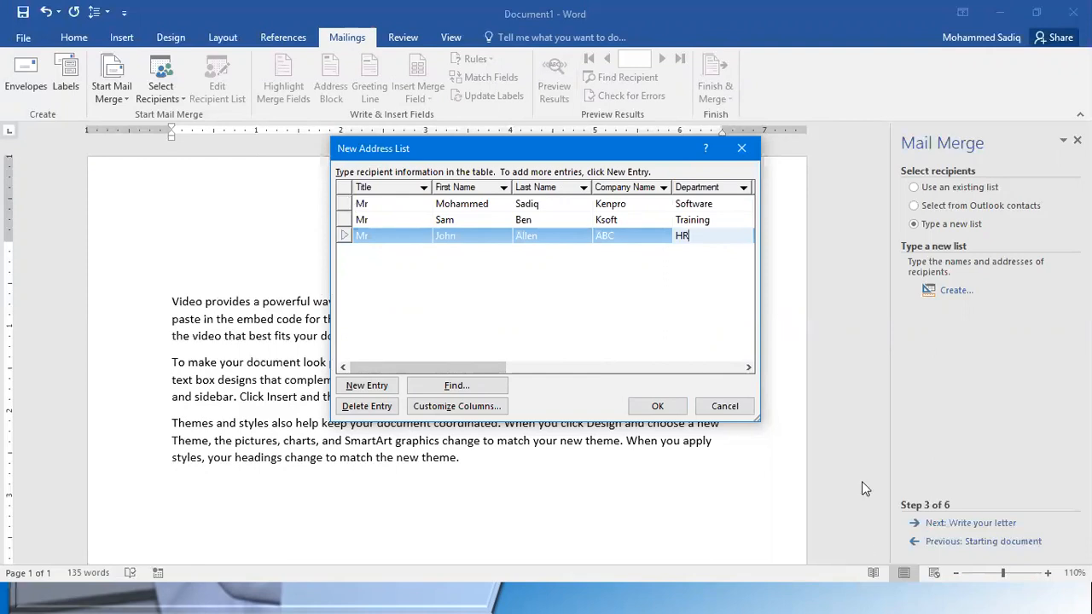
# Finish the recipient list and save it as MyAddressList in the My Data Sources folder
pyautogui.click(657, 406)
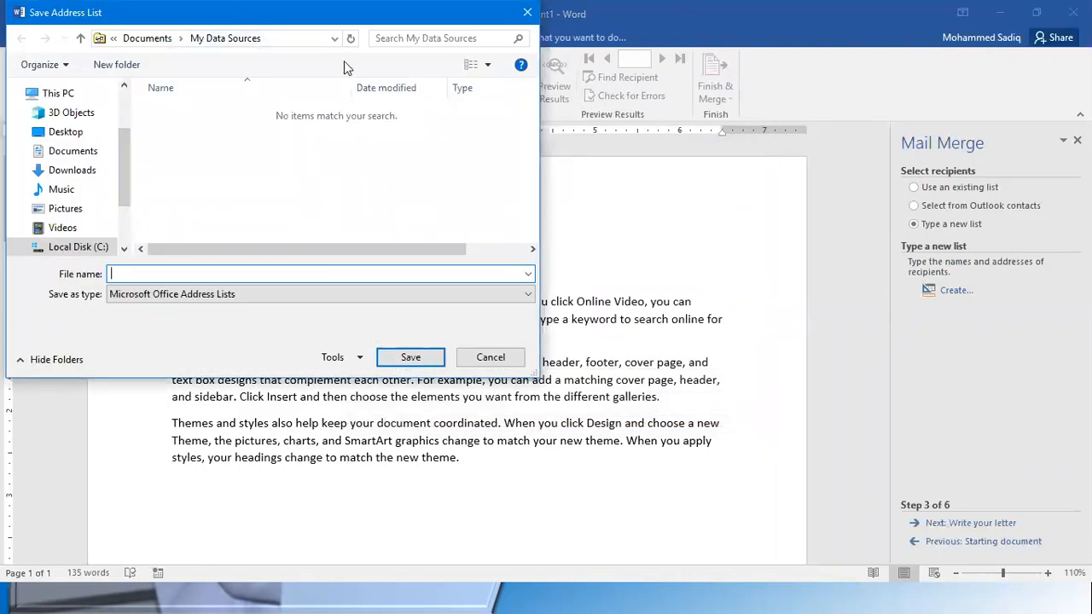
pyautogui.moveTo(83, 12); pyautogui.dragTo(354, 118)
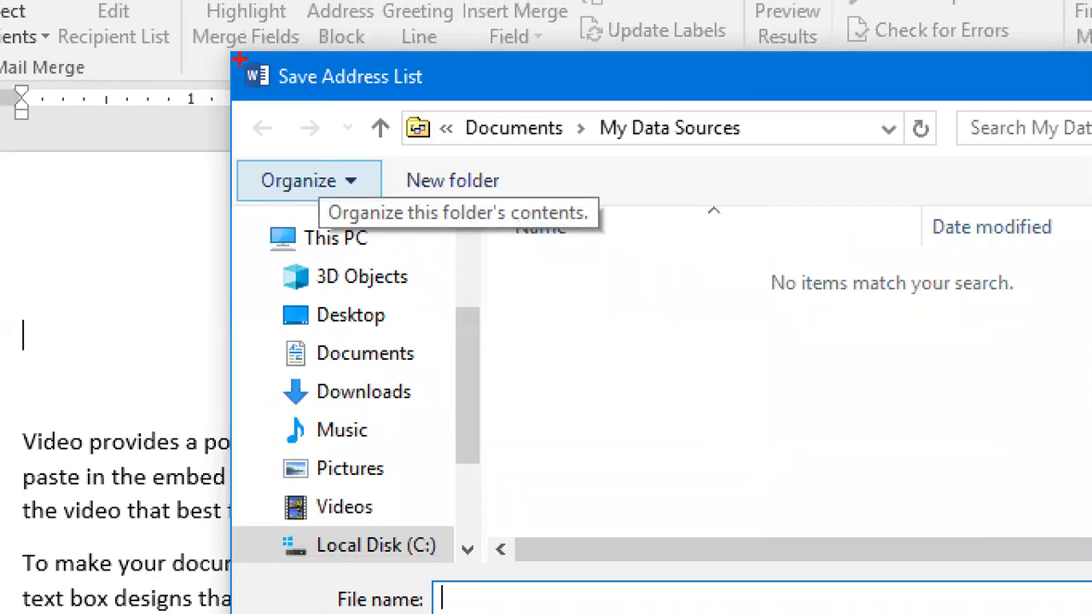
pyautogui.moveTo(375, 100); pyautogui.dragTo(435, 100)
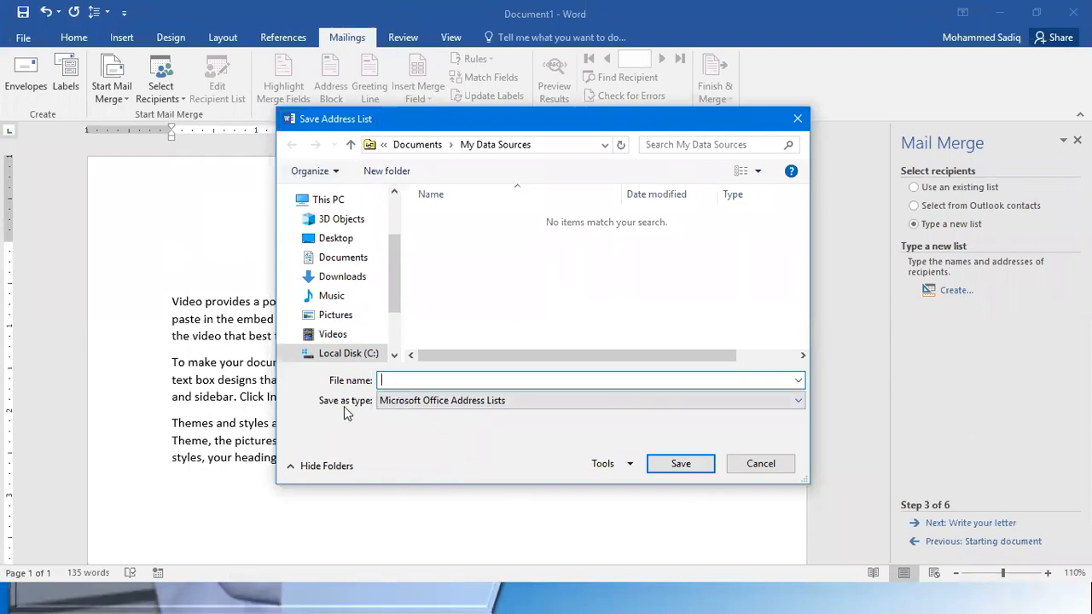
pyautogui.write('MYAddressList')
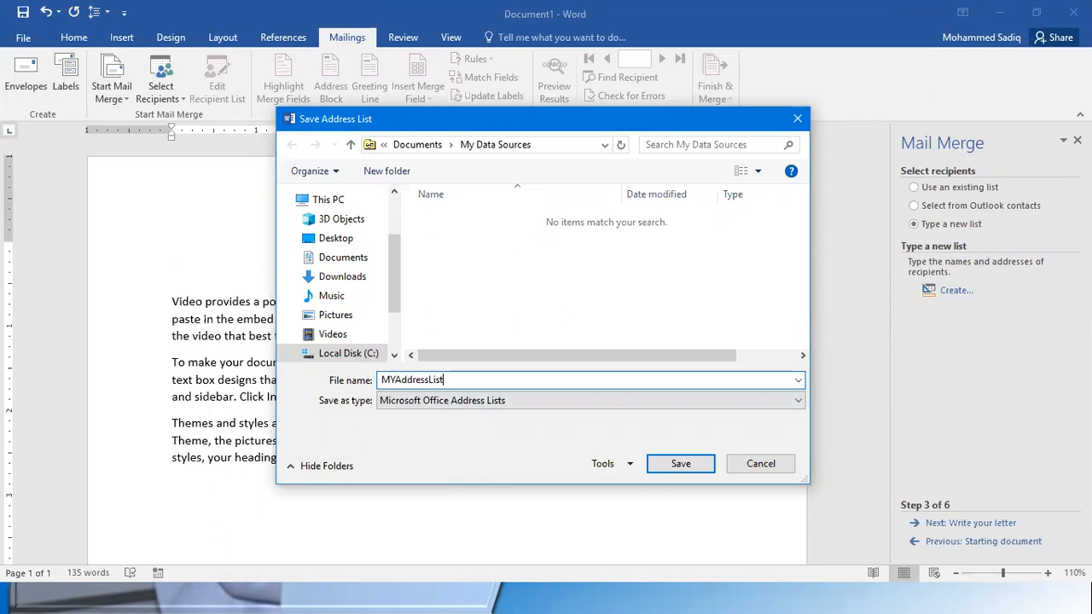
pyautogui.click(400, 380)
pyautogui.press('Left')
pyautogui.press('BackSpace')
pyautogui.write('y')
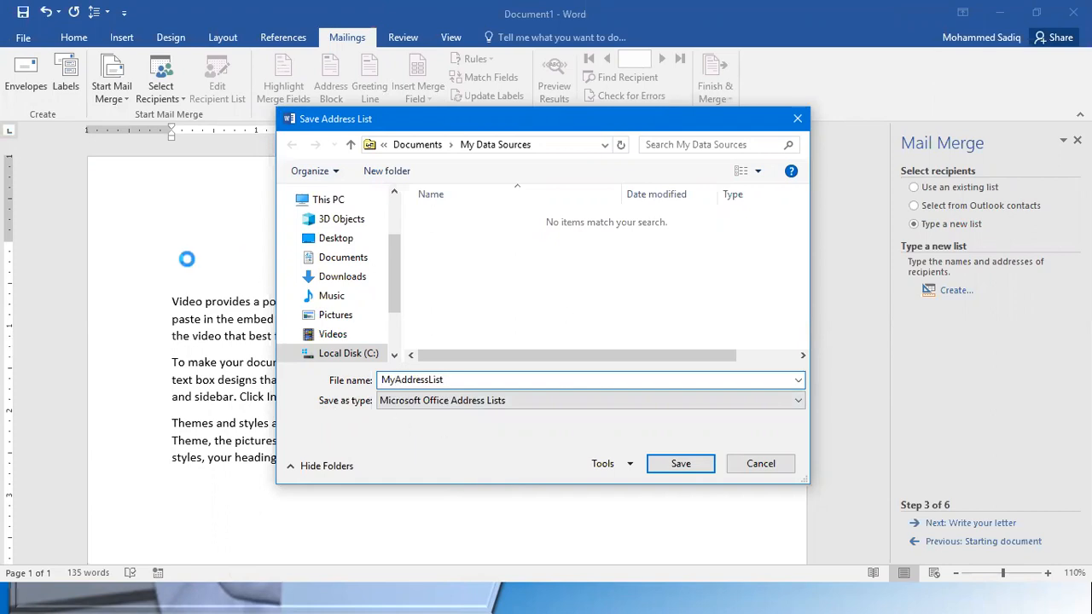
pyautogui.moveTo(451, 380); pyautogui.dragTo(388, 381)
pyautogui.click(455, 382)
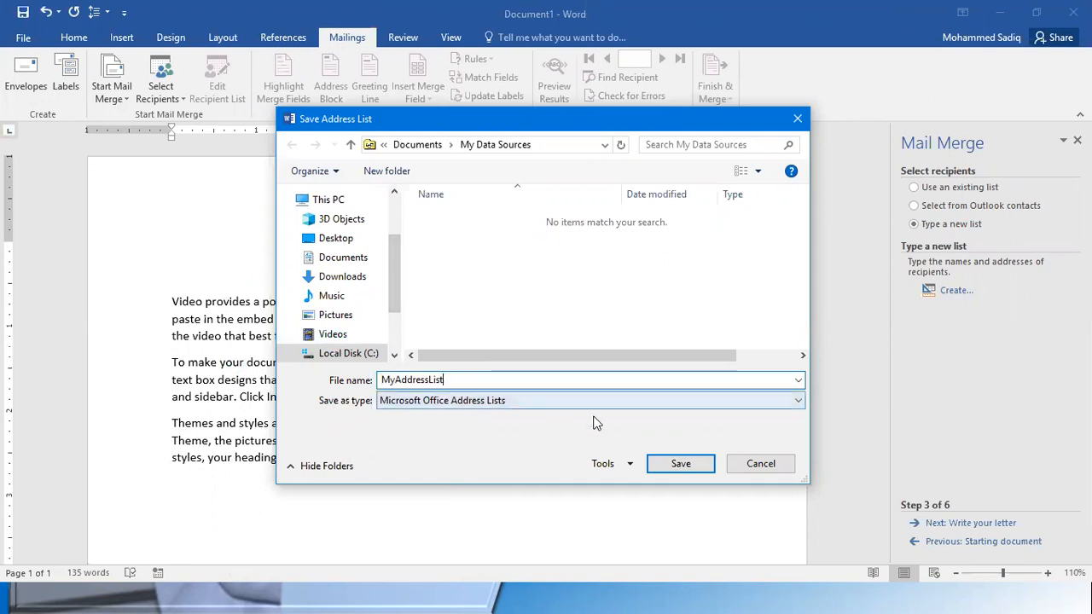
pyautogui.click(680, 465)
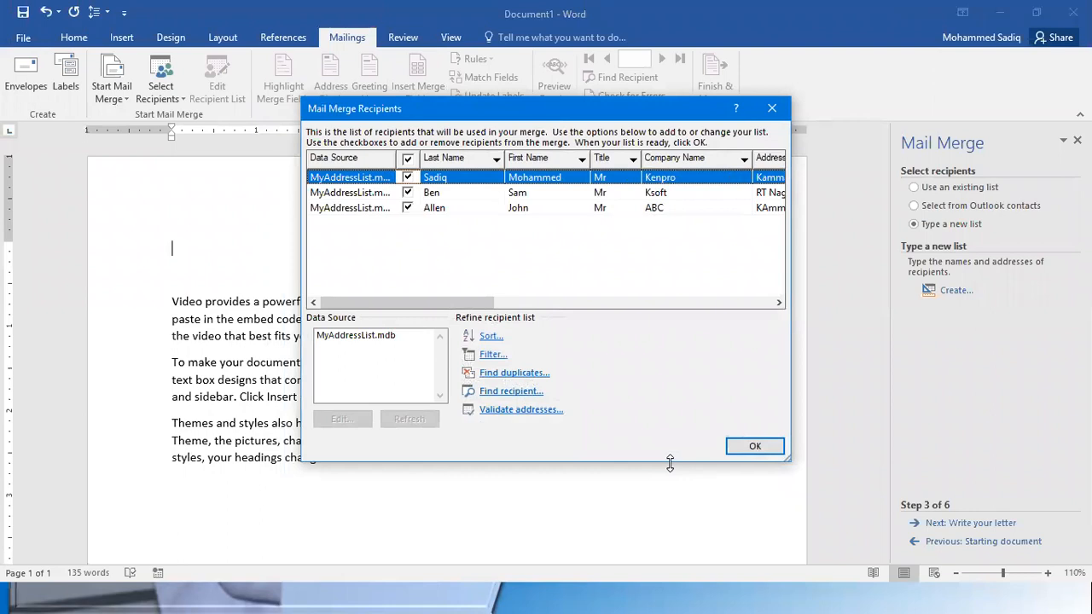
# Accept all the mail merge recipients and advance the wizard to writing the letter
pyautogui.click(748, 446)
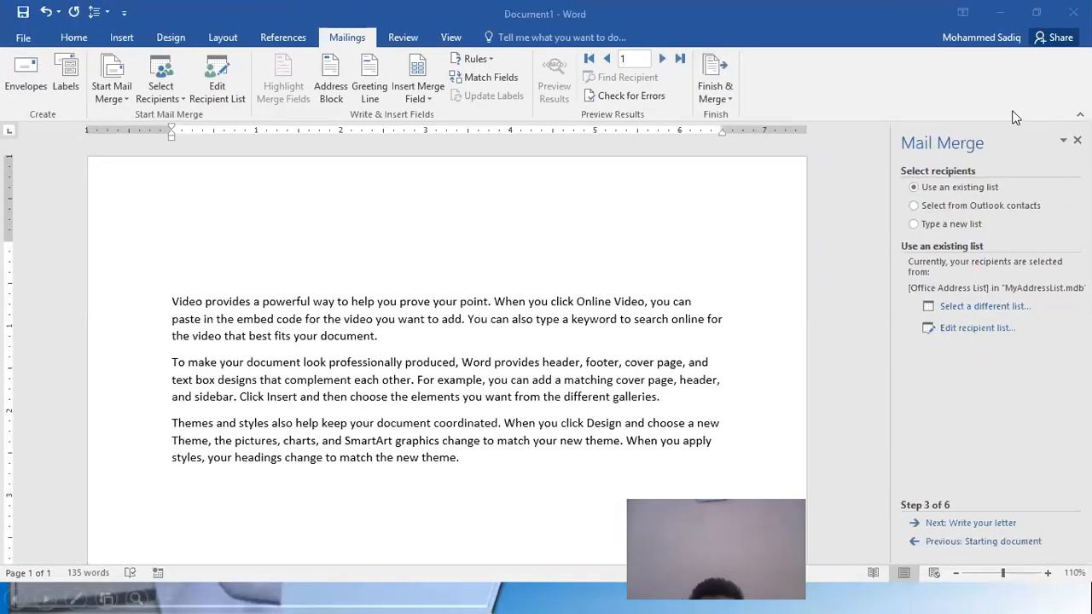
pyautogui.click(953, 220)
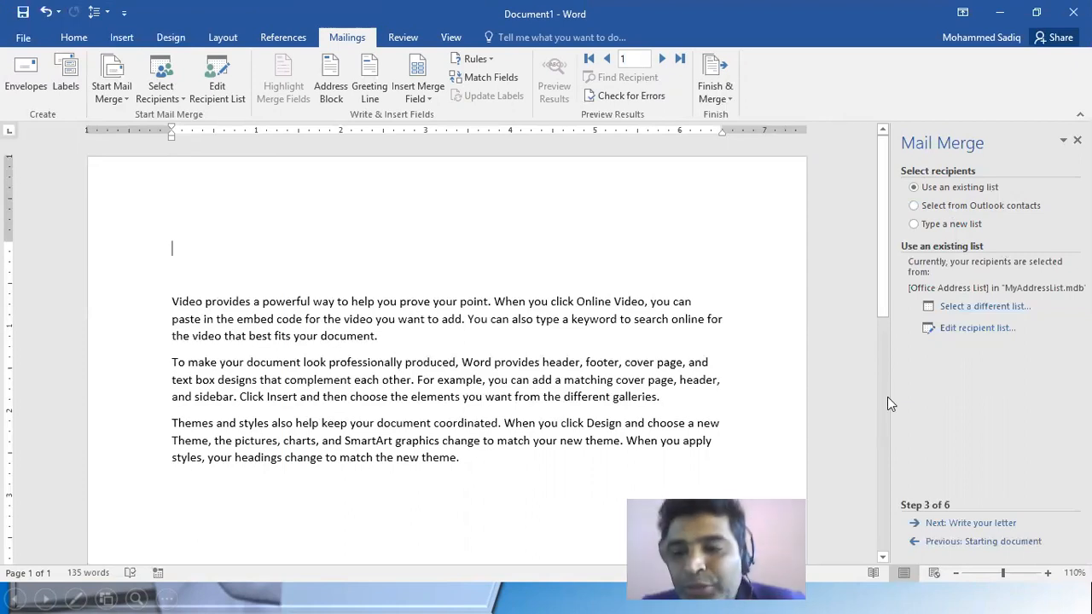
pyautogui.click(981, 523)
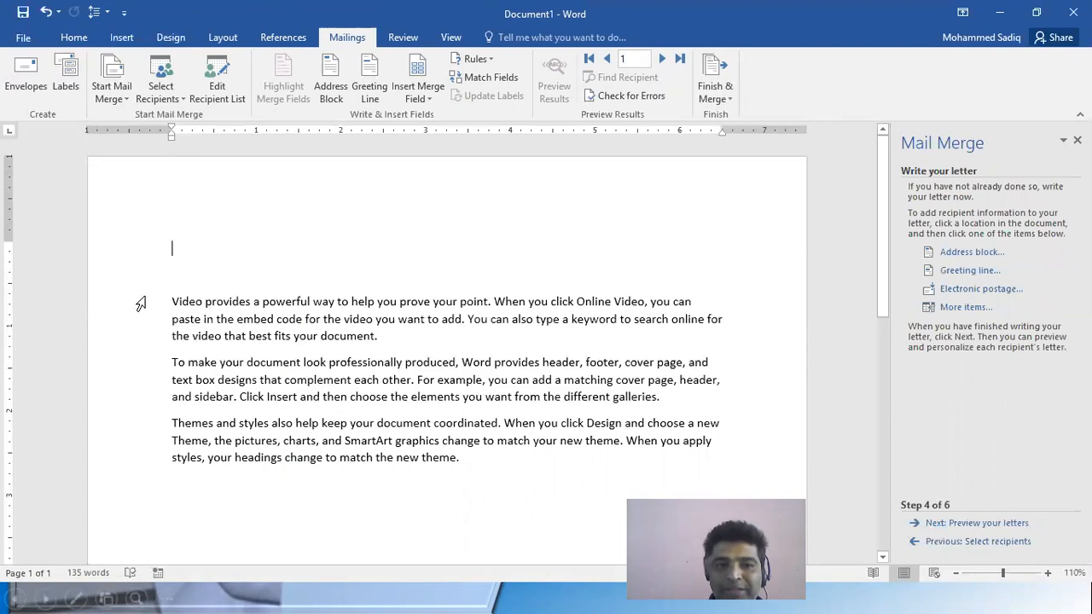
pyautogui.moveTo(172, 301); pyautogui.dragTo(469, 456)
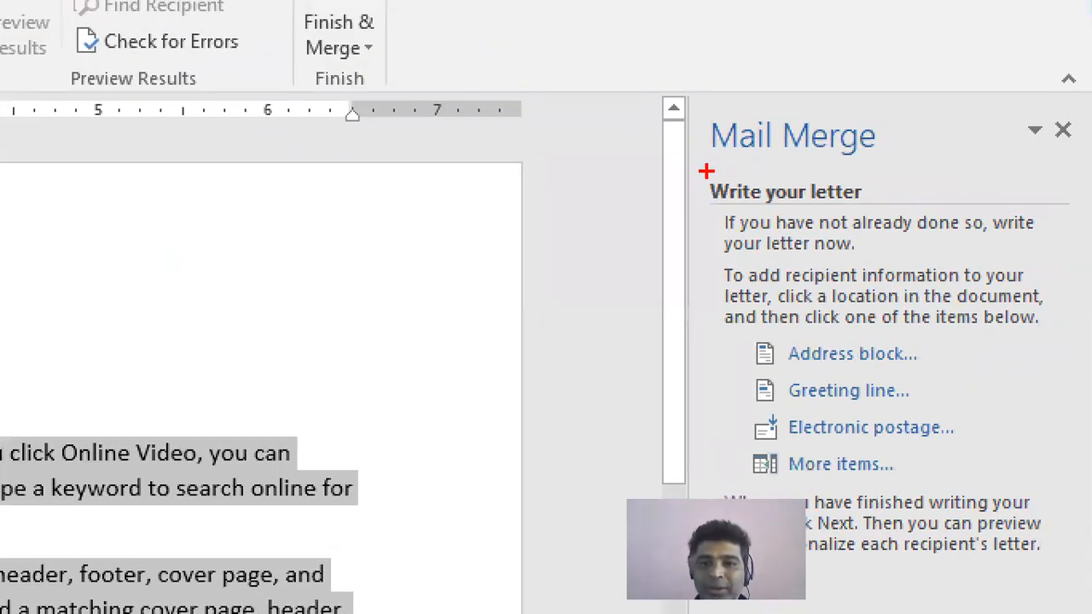
pyautogui.moveTo(706, 172); pyautogui.dragTo(929, 213)
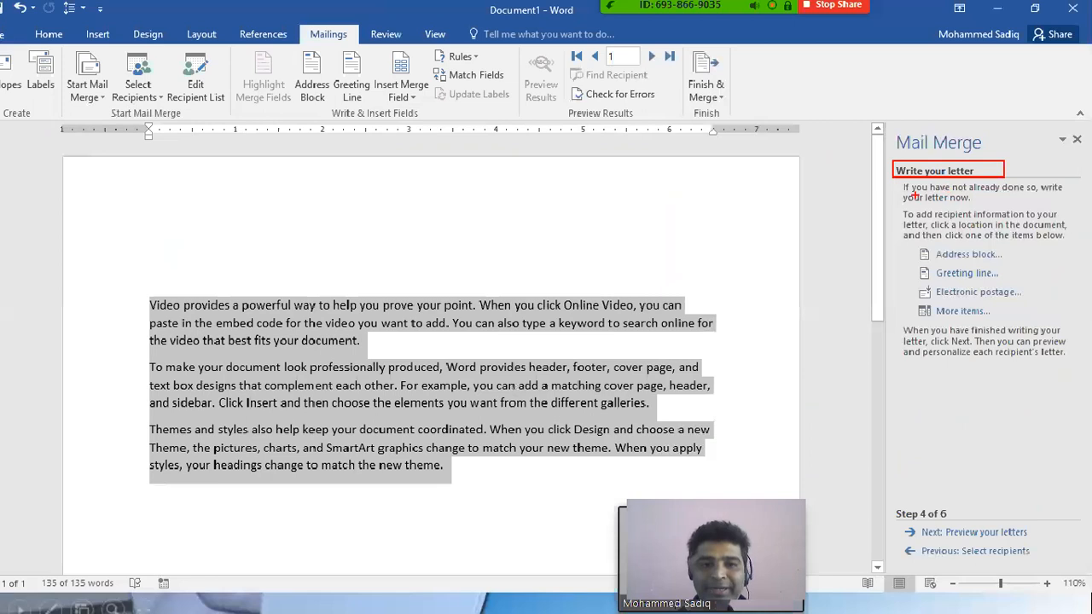
pyautogui.click(150, 275)
pyautogui.moveTo(152, 300); pyautogui.dragTo(511, 462)
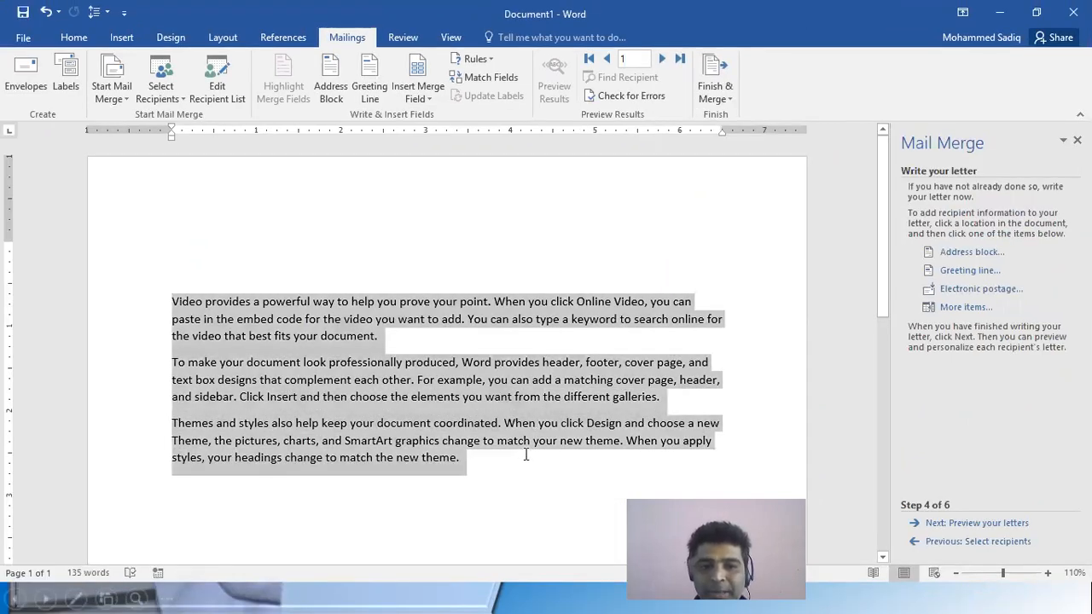
# Enter "To" on the empty line above the letter body and add a right-aligned "Date 8-April-2020" line above it
pyautogui.click(185, 244)
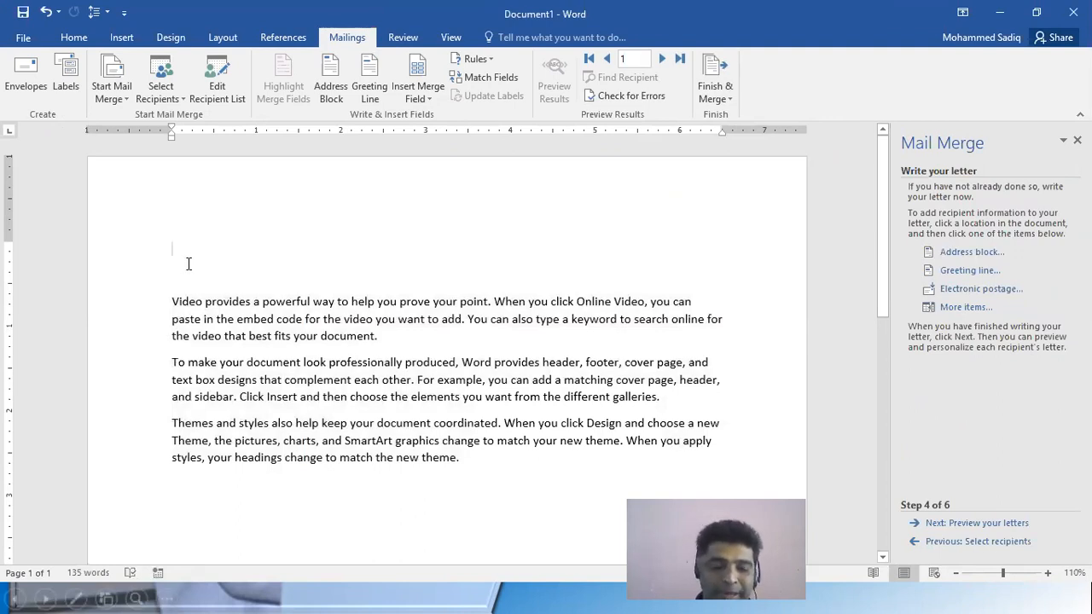
pyautogui.write('To')
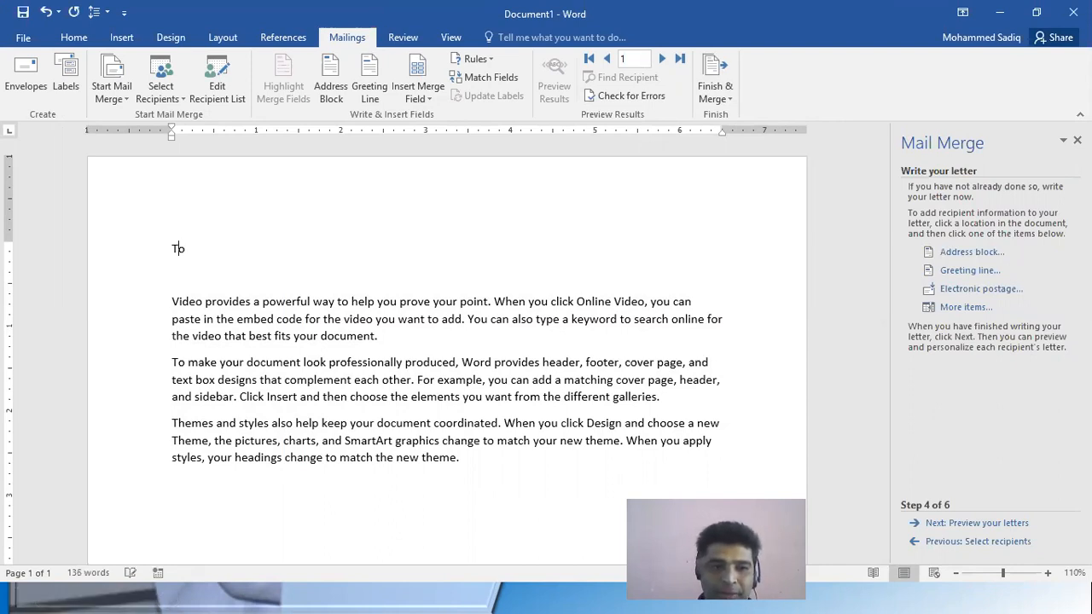
pyautogui.press('Return')
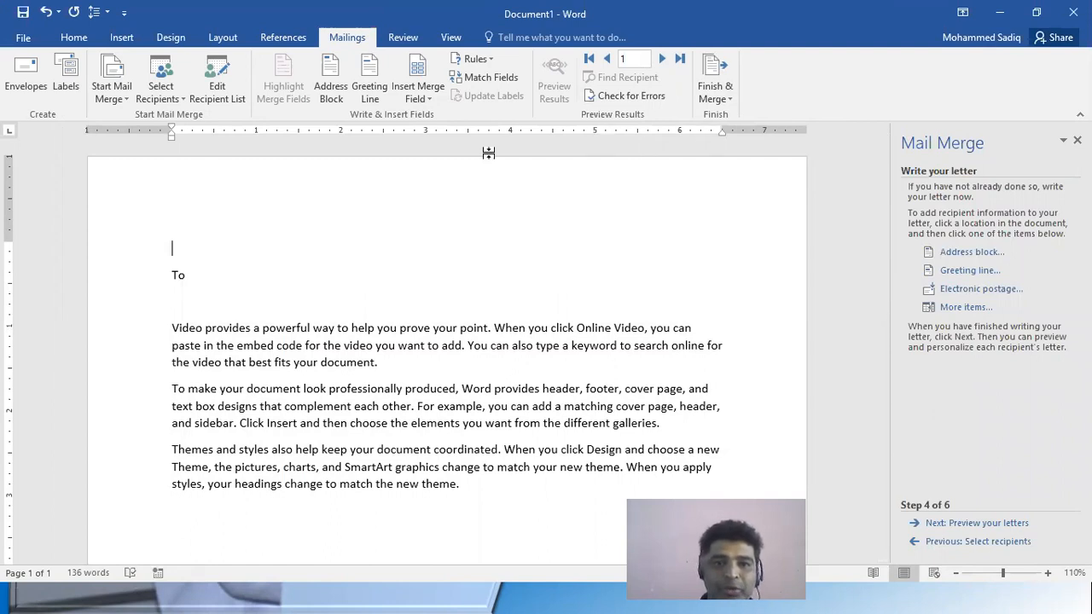
pyautogui.click(73, 38)
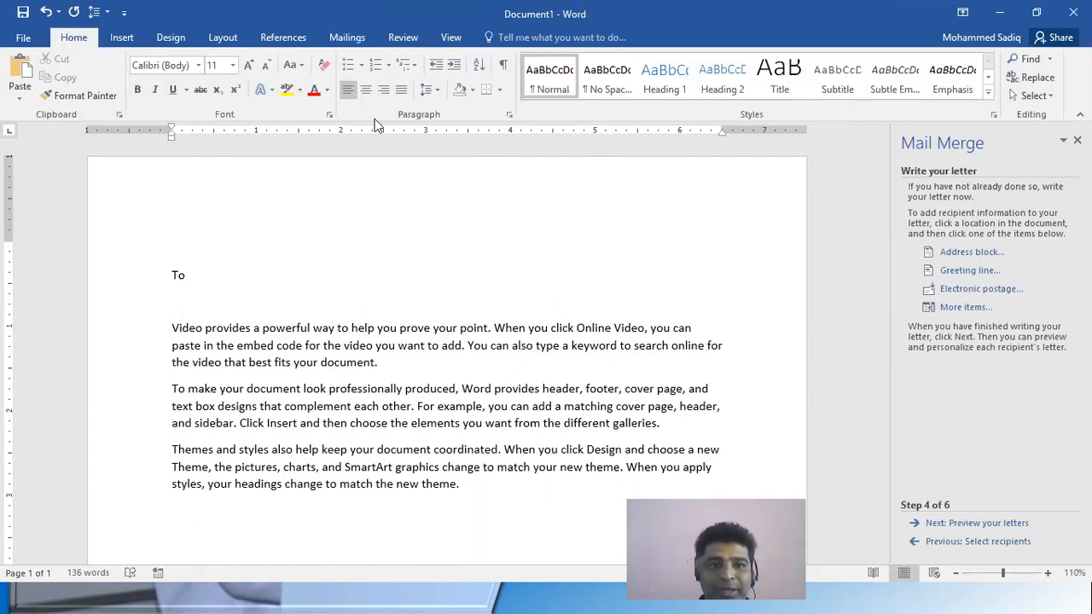
pyautogui.click(385, 91)
pyautogui.write('Date')
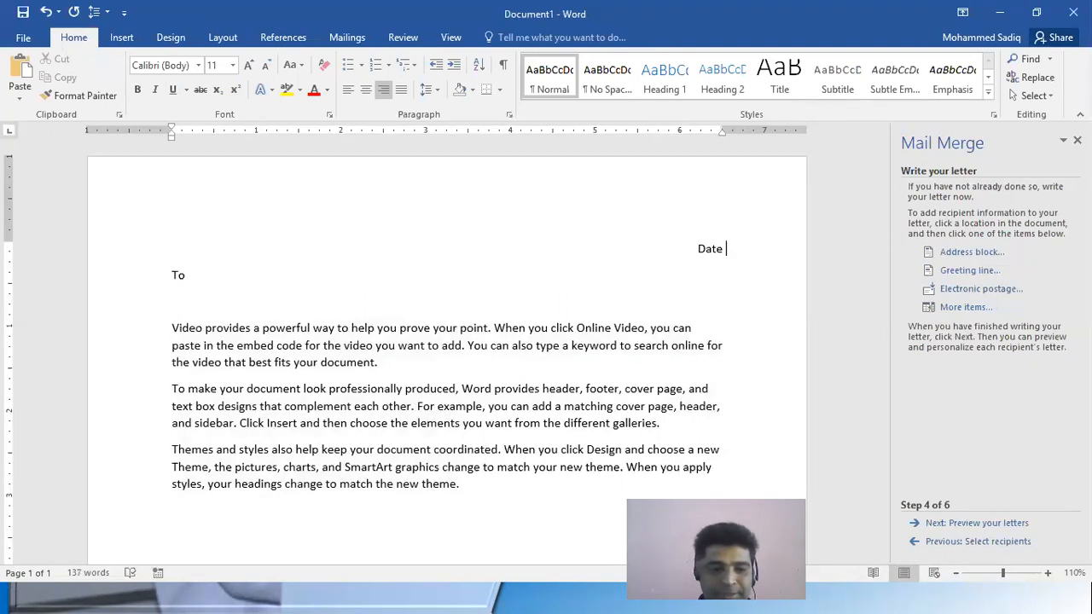
pyautogui.write(' 8-')
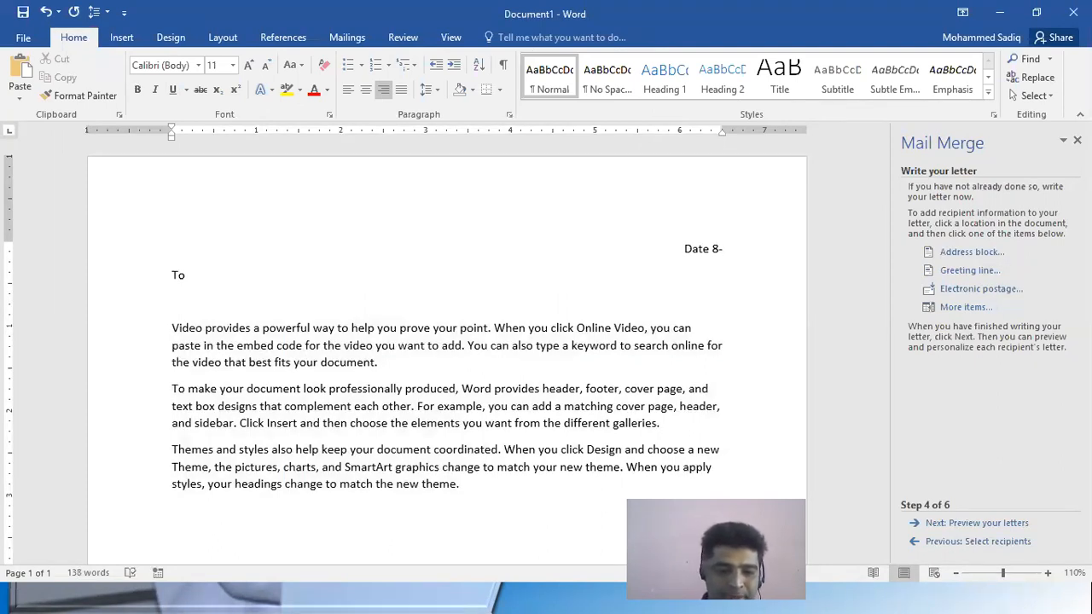
pyautogui.write('April')
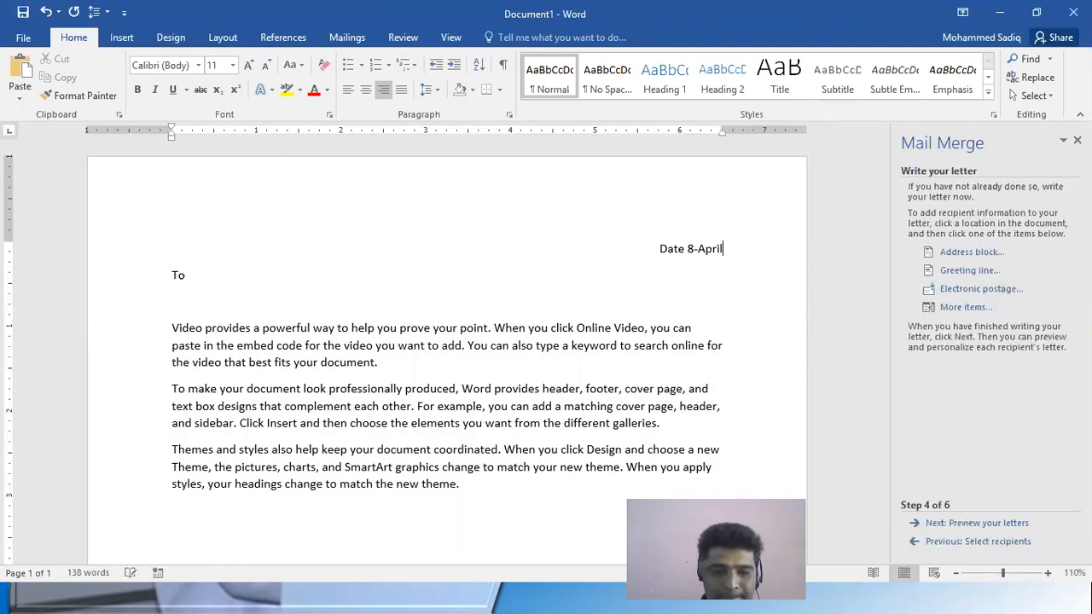
pyautogui.write('-2020')
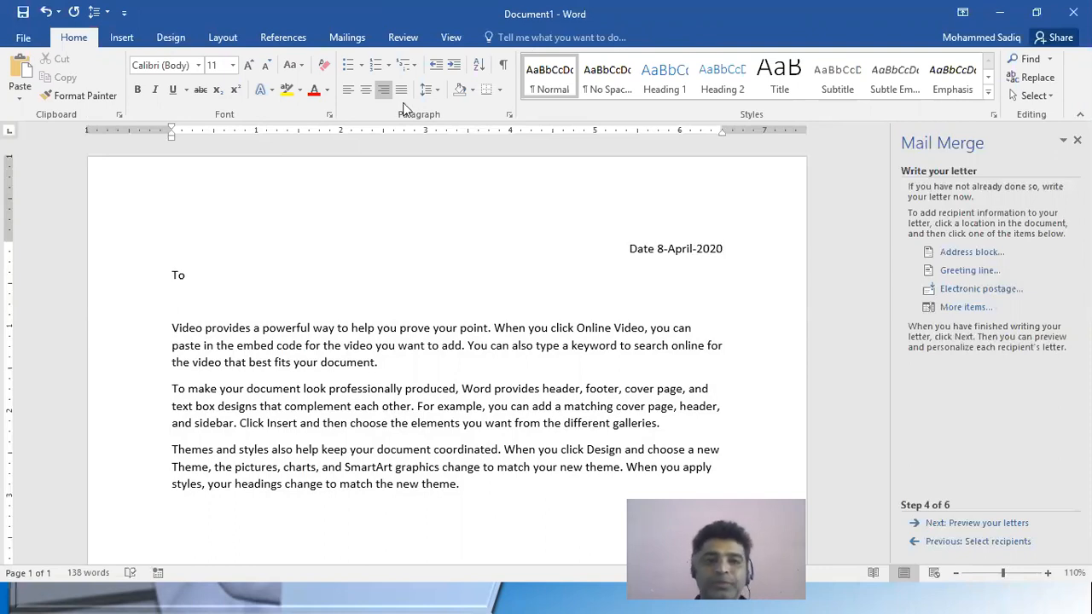
# Add an empty line below "To" for the recipient's address
pyautogui.click(209, 276)
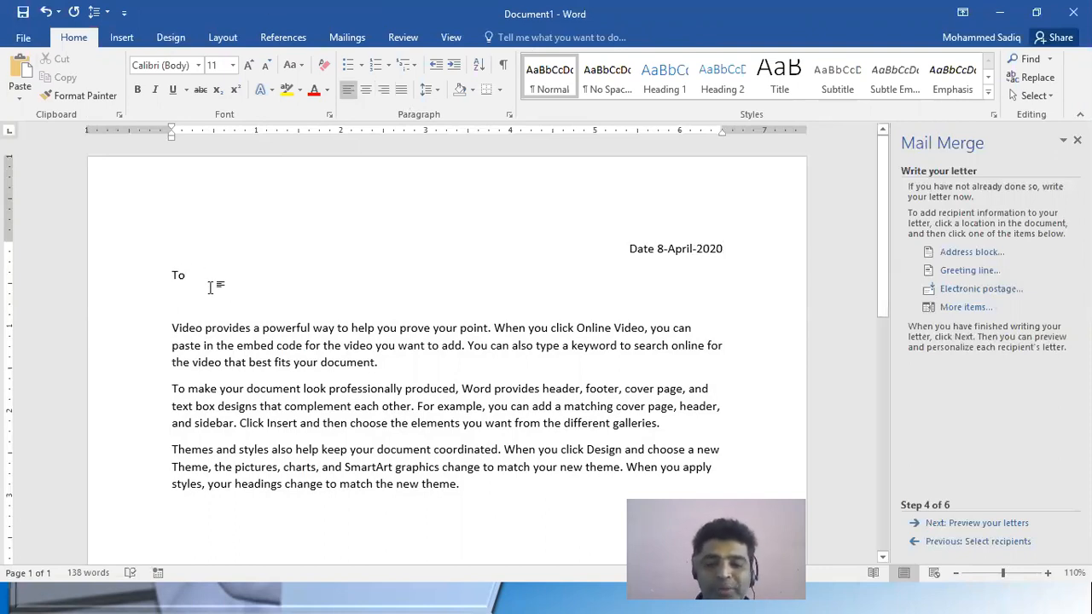
pyautogui.press('Return')
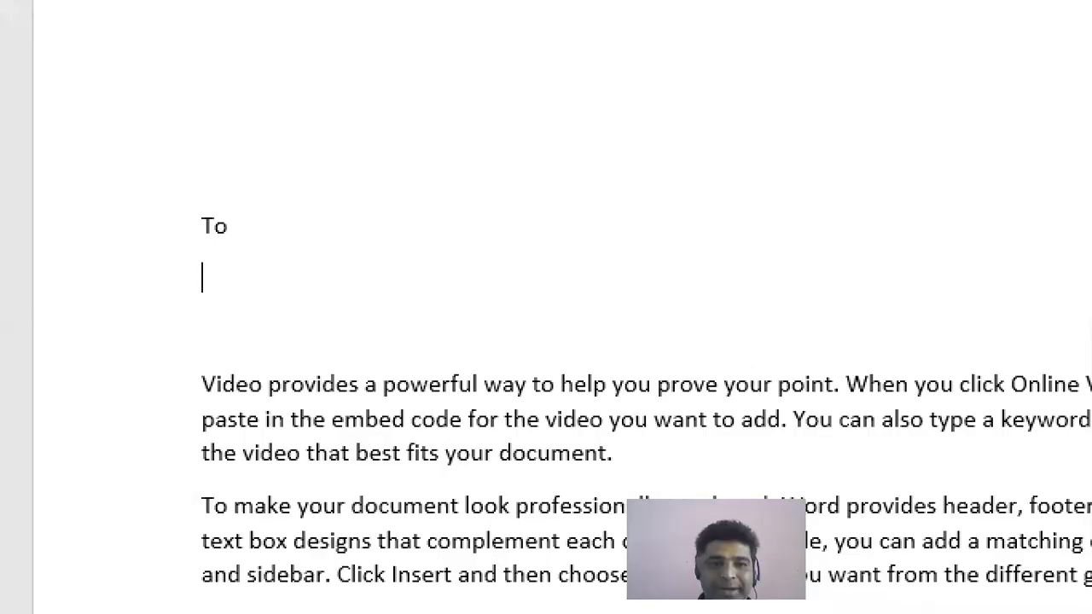
pyautogui.moveTo(236, 261); pyautogui.dragTo(432, 301)
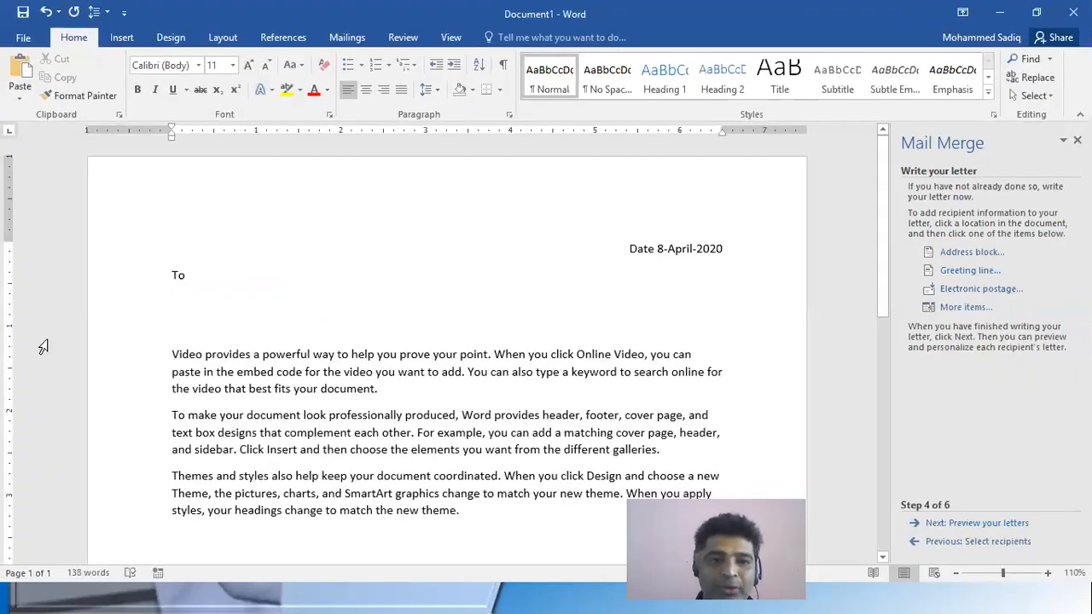
pyautogui.press('Tab')
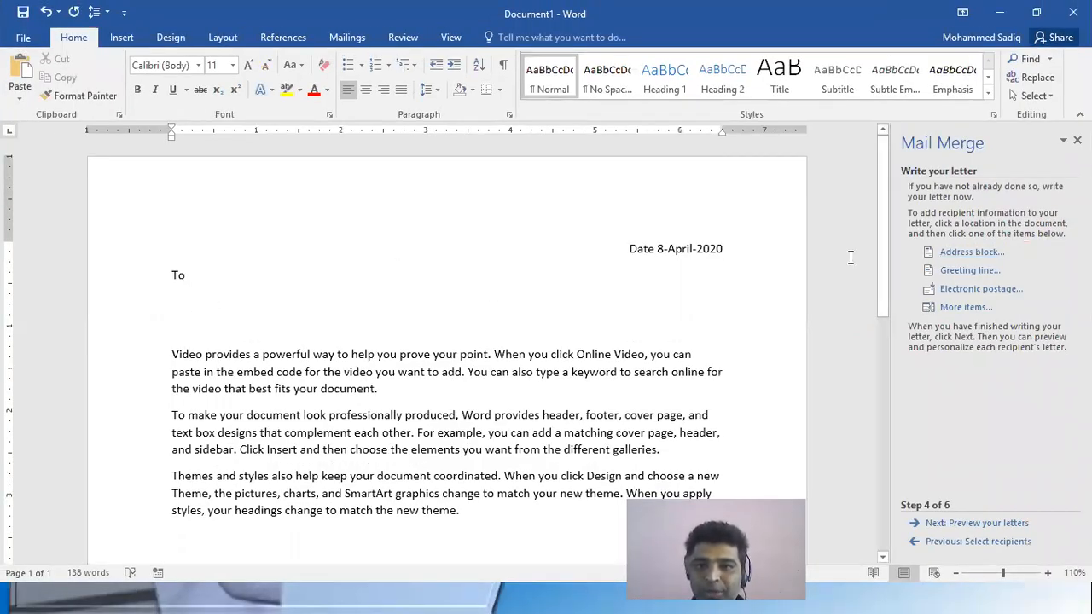
# Start an address block that includes the country/region only if it differs from United States
pyautogui.click(970, 253)
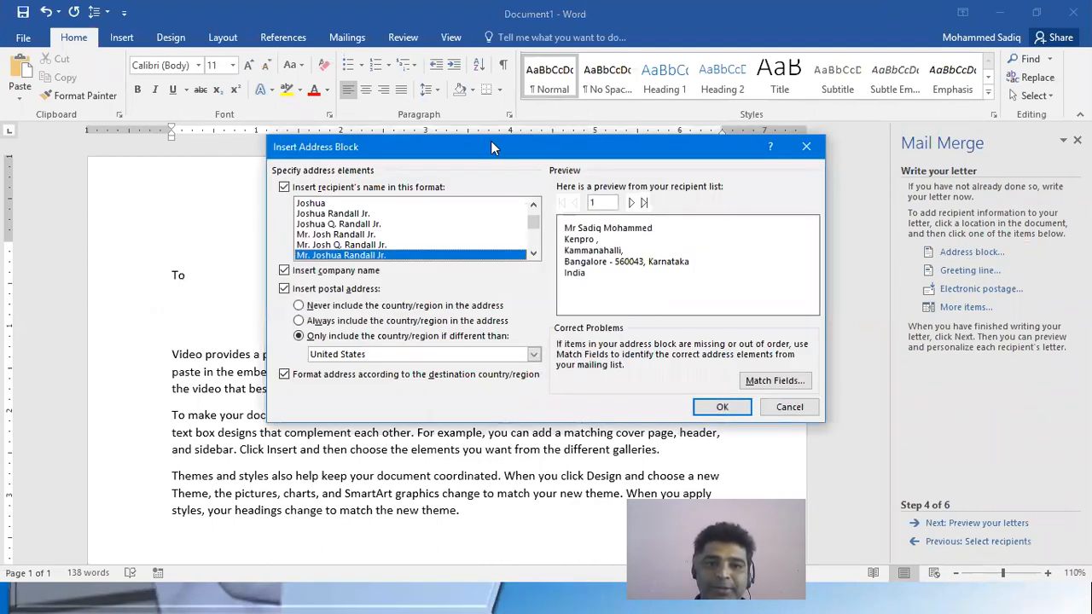
pyautogui.moveTo(491, 141); pyautogui.dragTo(583, 159)
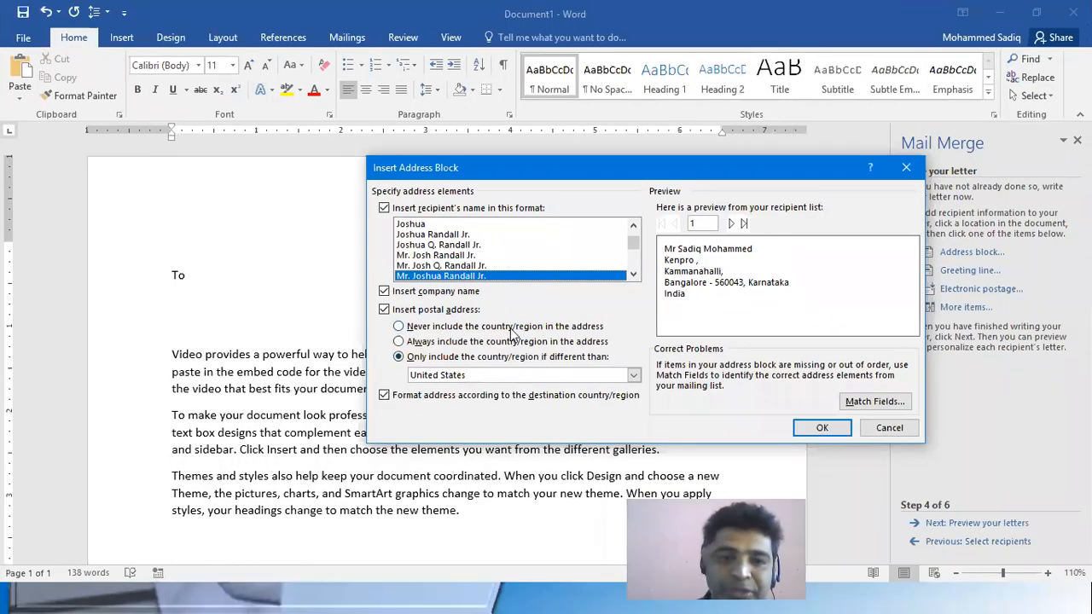
pyautogui.click(468, 329)
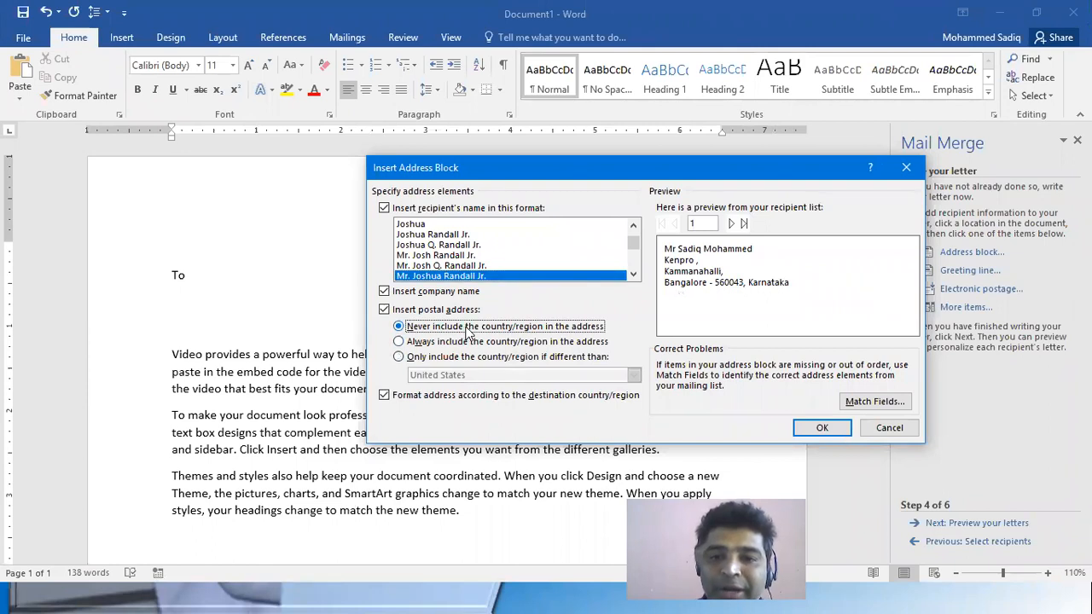
pyautogui.click(522, 345)
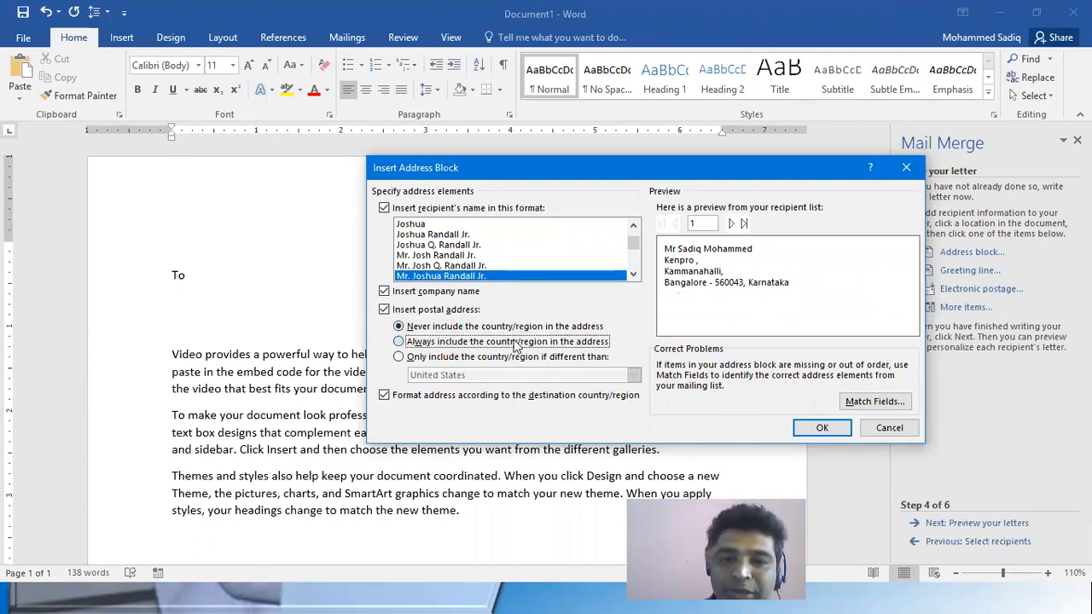
pyautogui.click(497, 359)
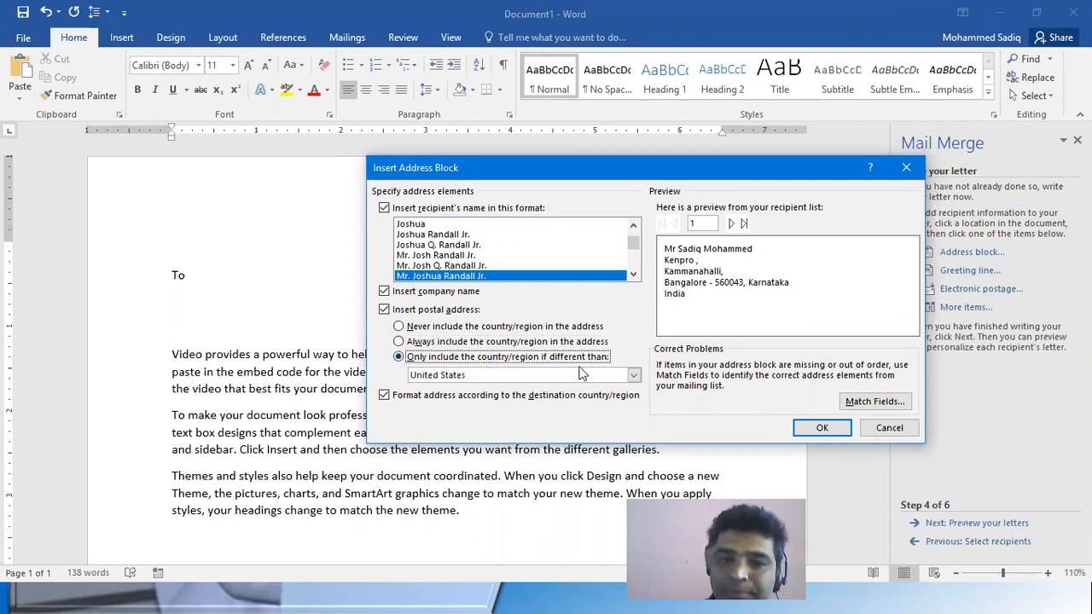
# Browse the address block preview through the recipients in the list
pyautogui.click(705, 222)
pyautogui.click(731, 223)
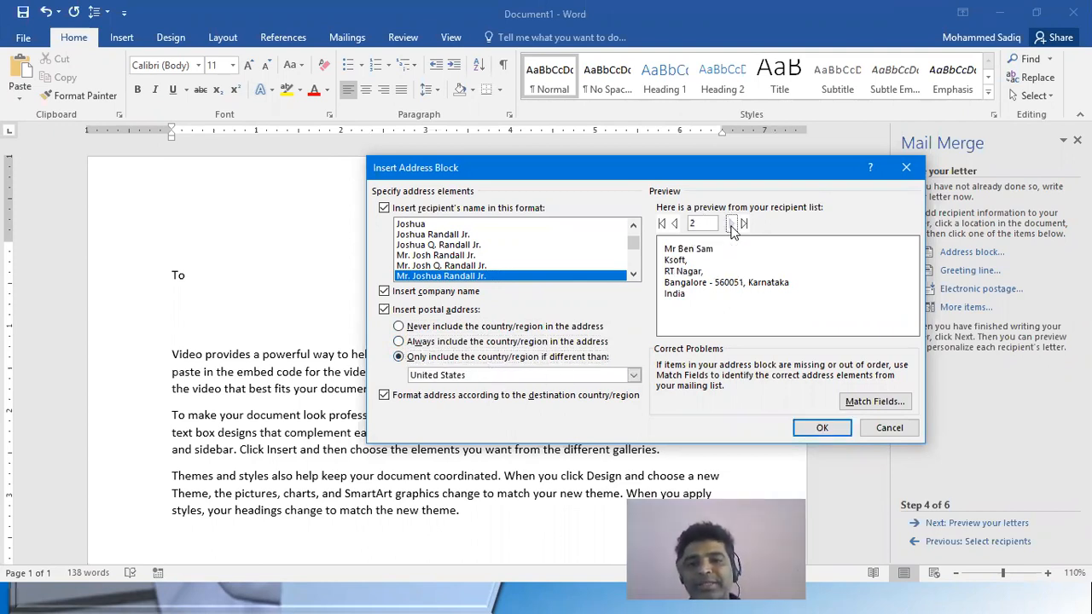
pyautogui.click(732, 223)
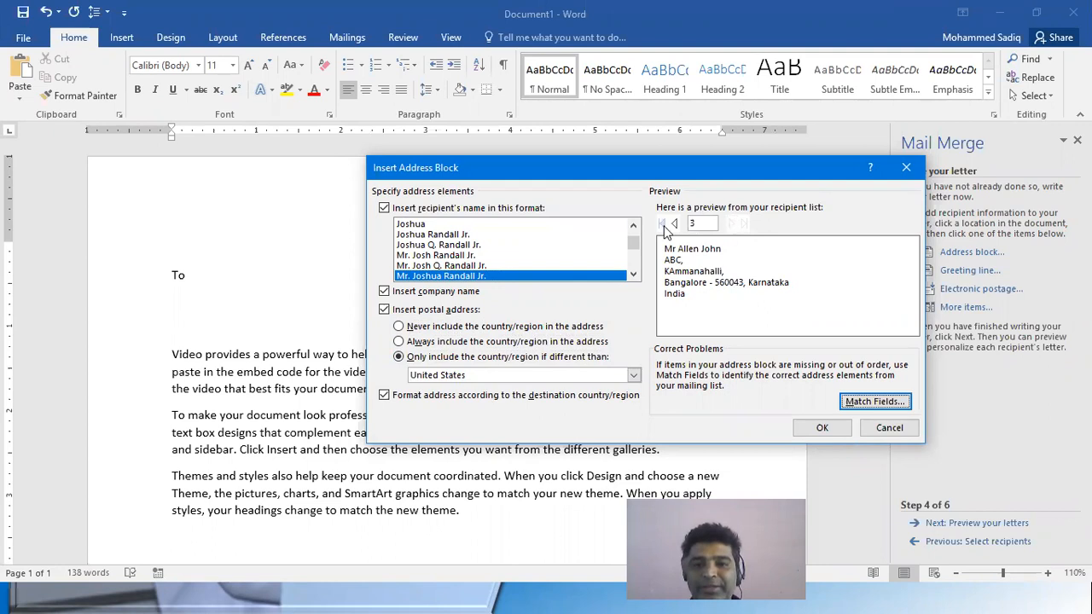
pyautogui.click(677, 224)
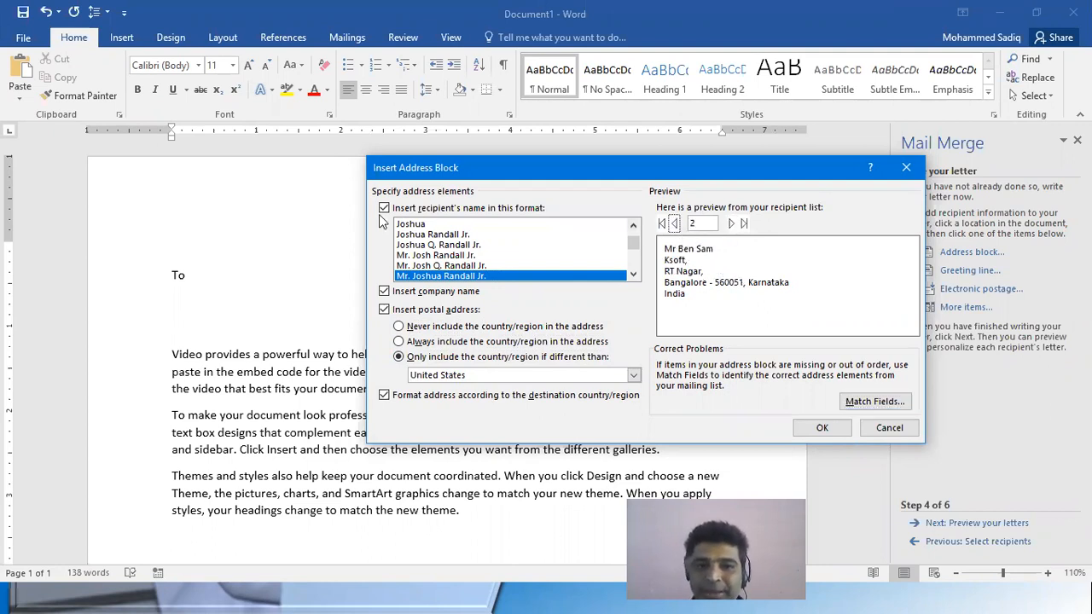
# Choose the "Mr. Joshua Randall Jr." name format and insert the address block below "To"
pyautogui.click(446, 265)
pyautogui.click(452, 246)
pyautogui.click(450, 275)
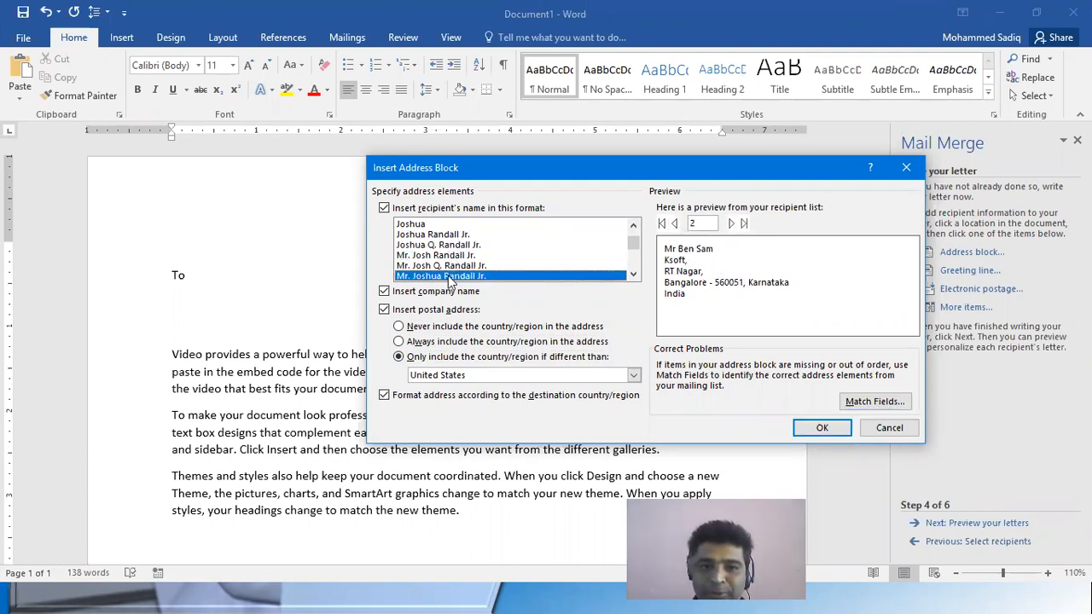
pyautogui.click(677, 223)
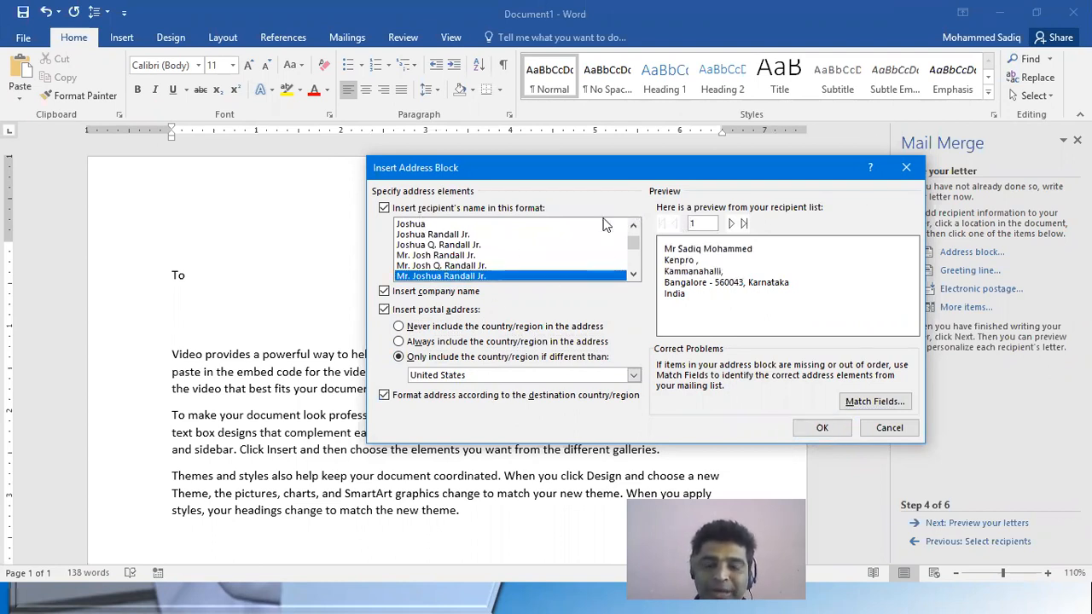
pyautogui.click(822, 430)
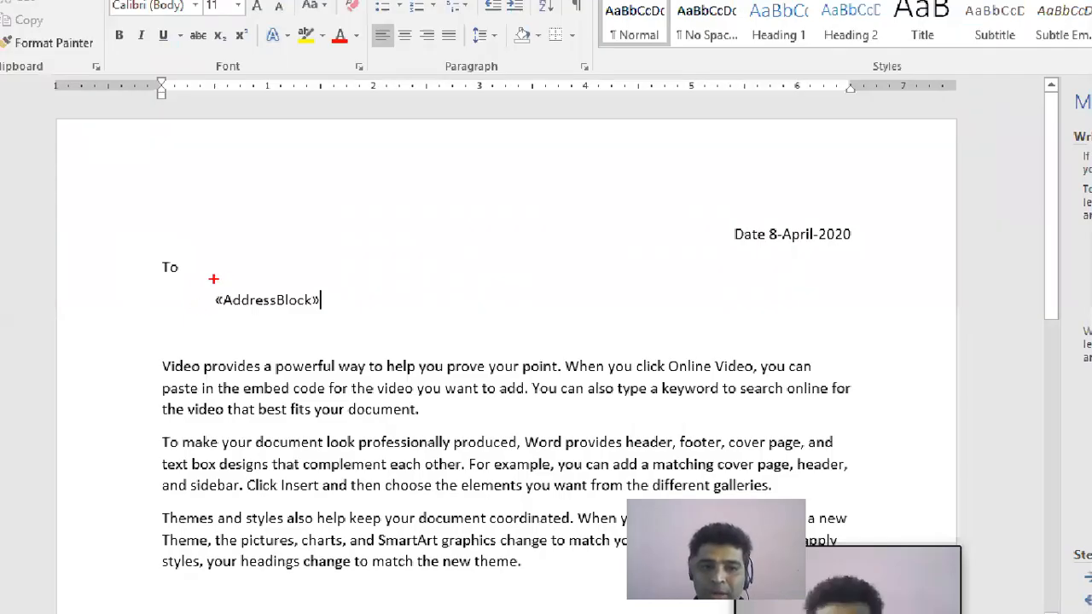
pyautogui.moveTo(206, 278); pyautogui.dragTo(414, 334)
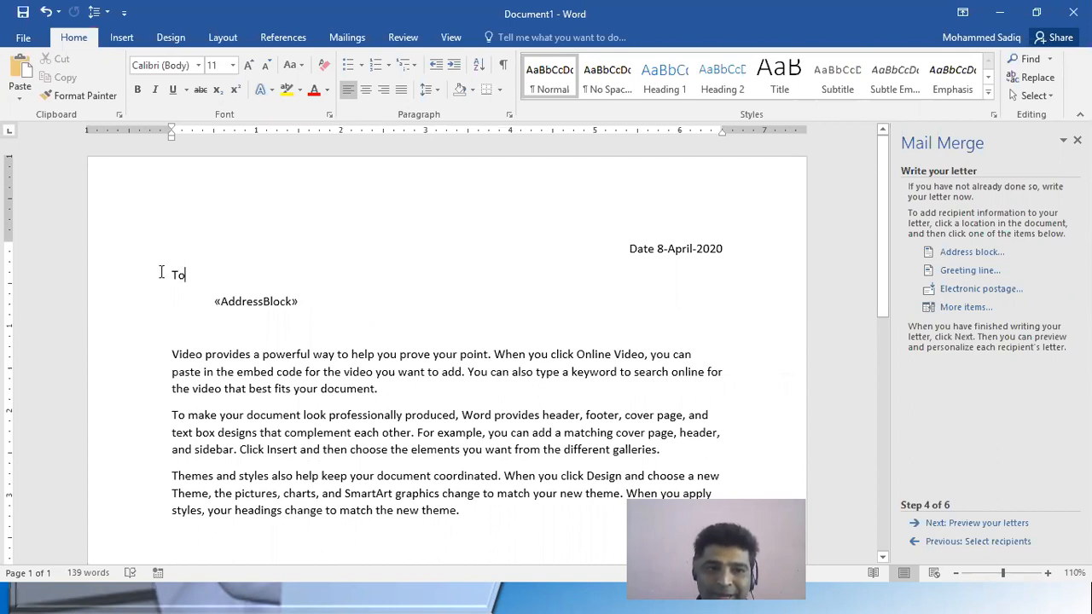
pyautogui.moveTo(163, 272); pyautogui.dragTo(193, 275)
pyautogui.moveTo(637, 246); pyautogui.dragTo(707, 378)
pyautogui.click(377, 389)
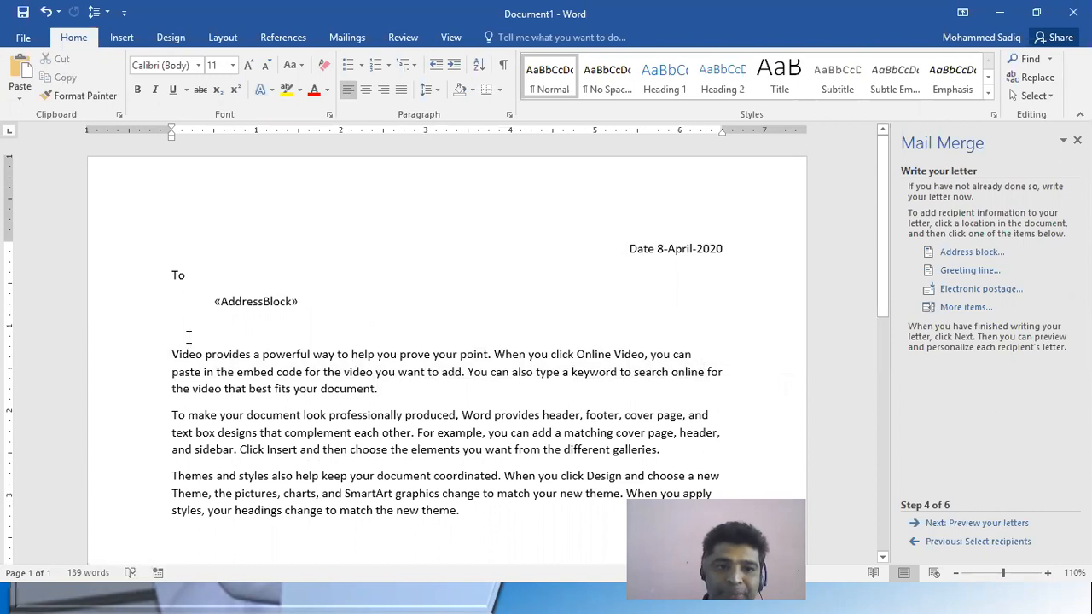
pyautogui.moveTo(300, 302); pyautogui.dragTo(178, 305)
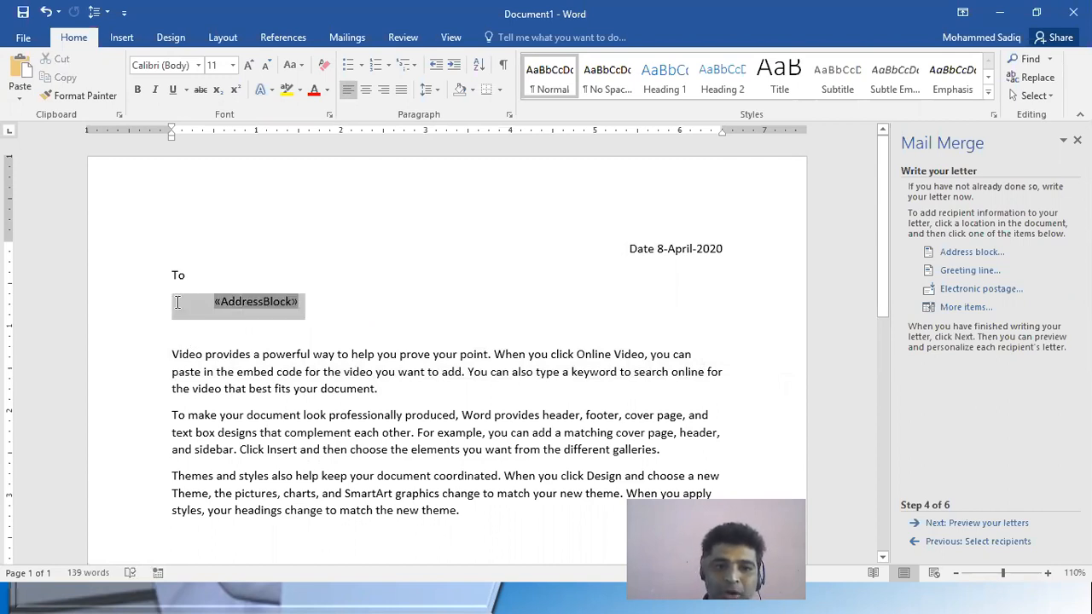
# Start a greeting line on the empty line below the address block, with "Dear Sir or Madam," for invalid recipient names
pyautogui.click(190, 332)
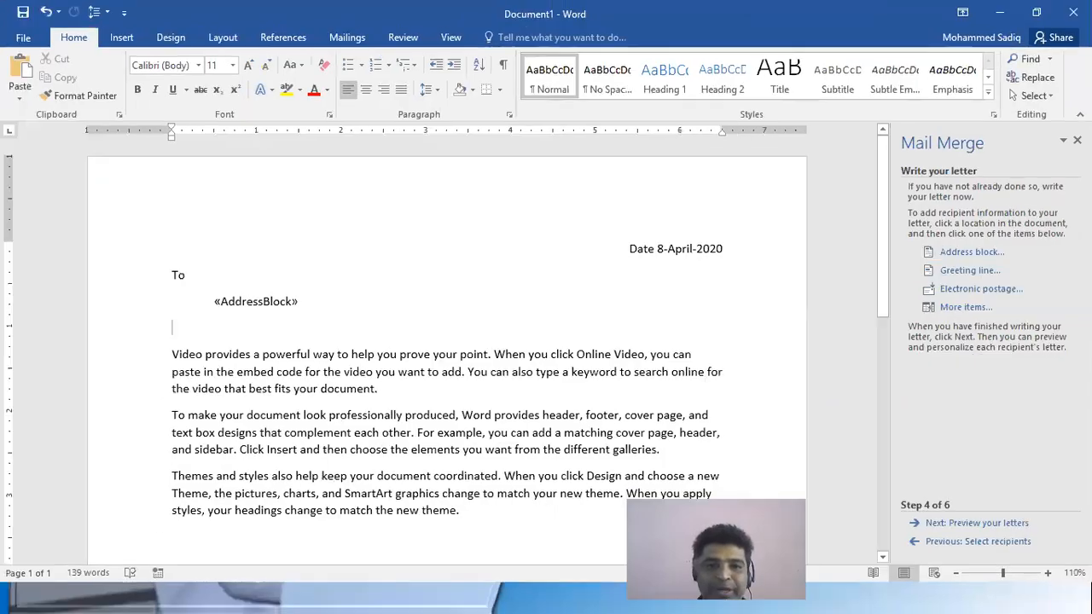
pyautogui.click(982, 270)
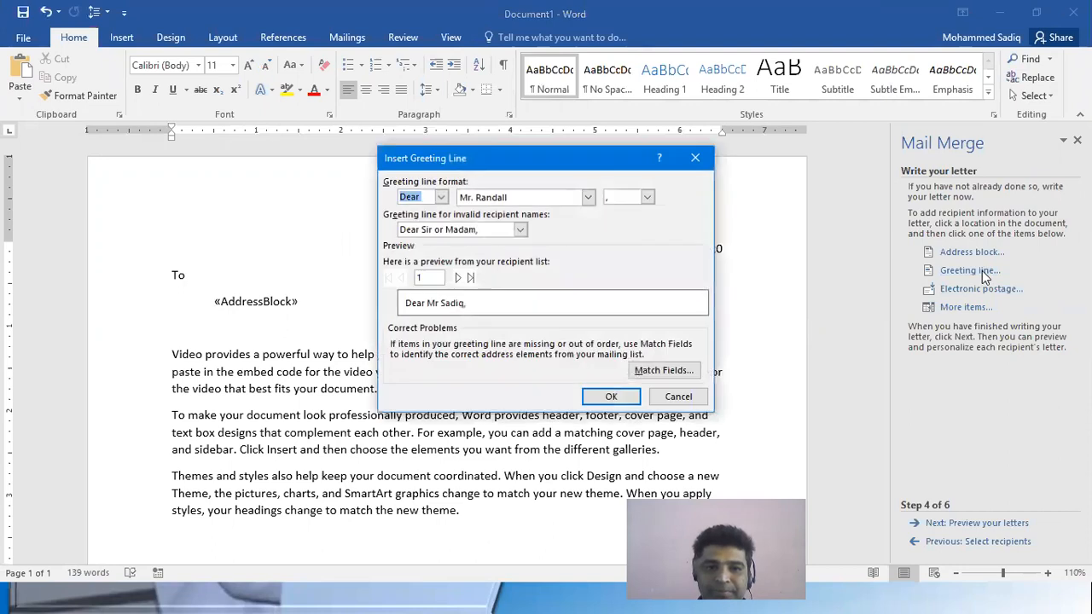
pyautogui.click(467, 230)
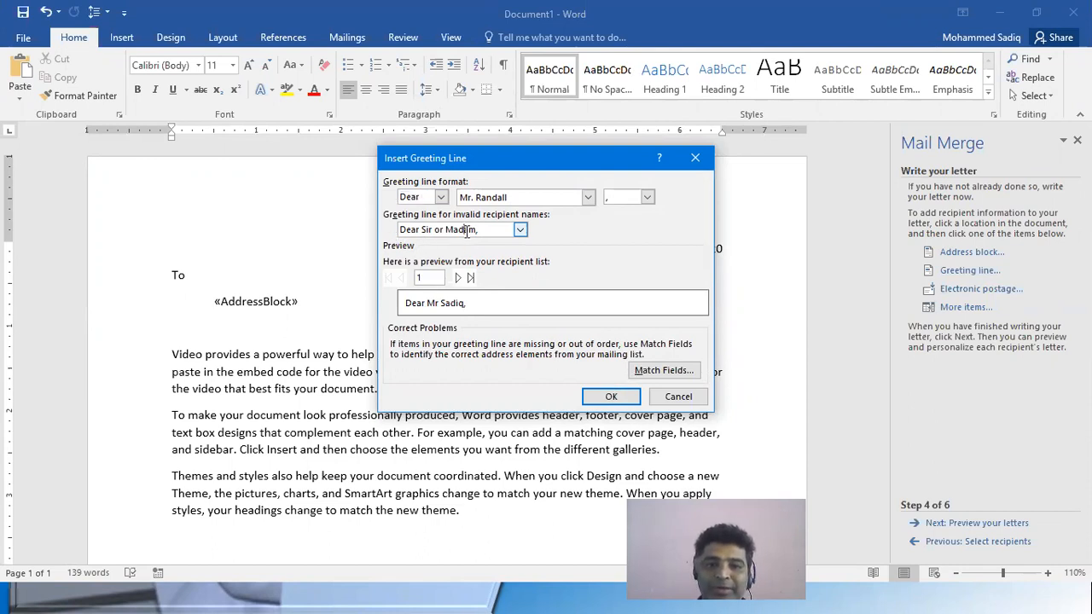
pyautogui.click(519, 229)
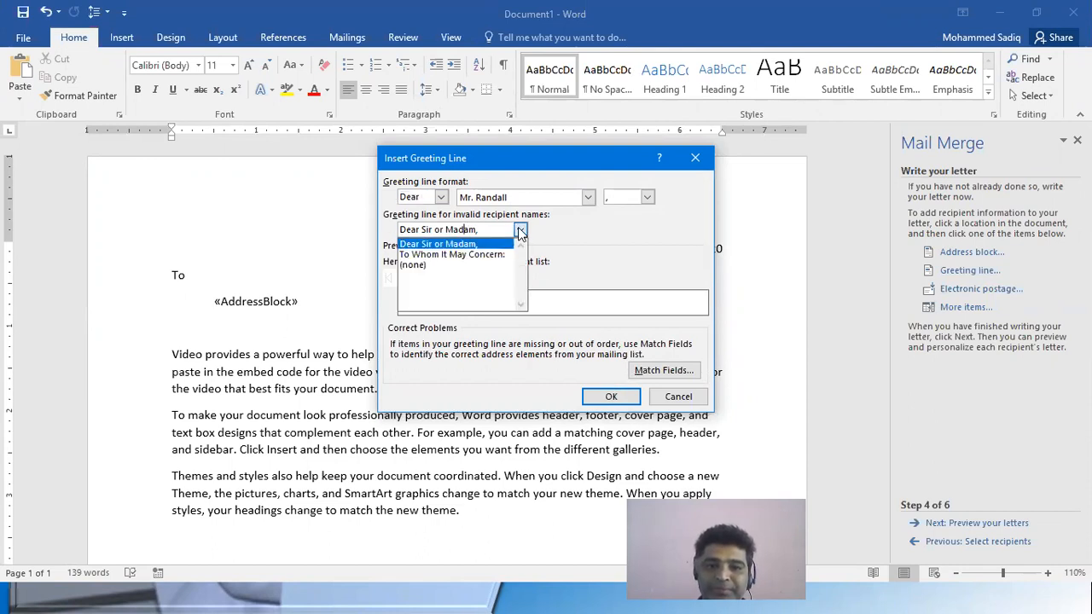
pyautogui.click(480, 256)
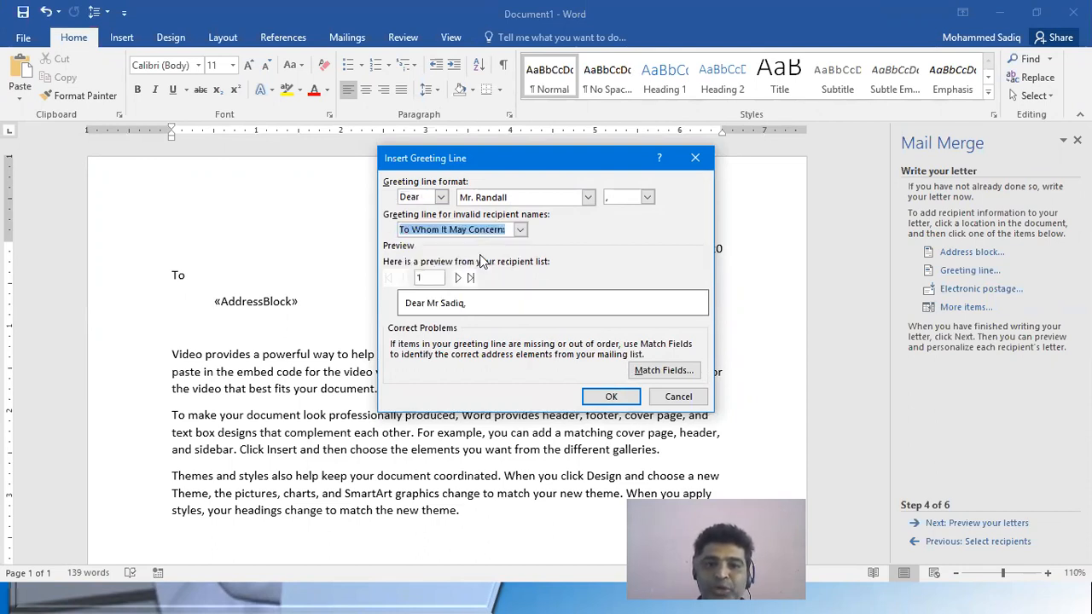
pyautogui.click(520, 229)
pyautogui.click(439, 240)
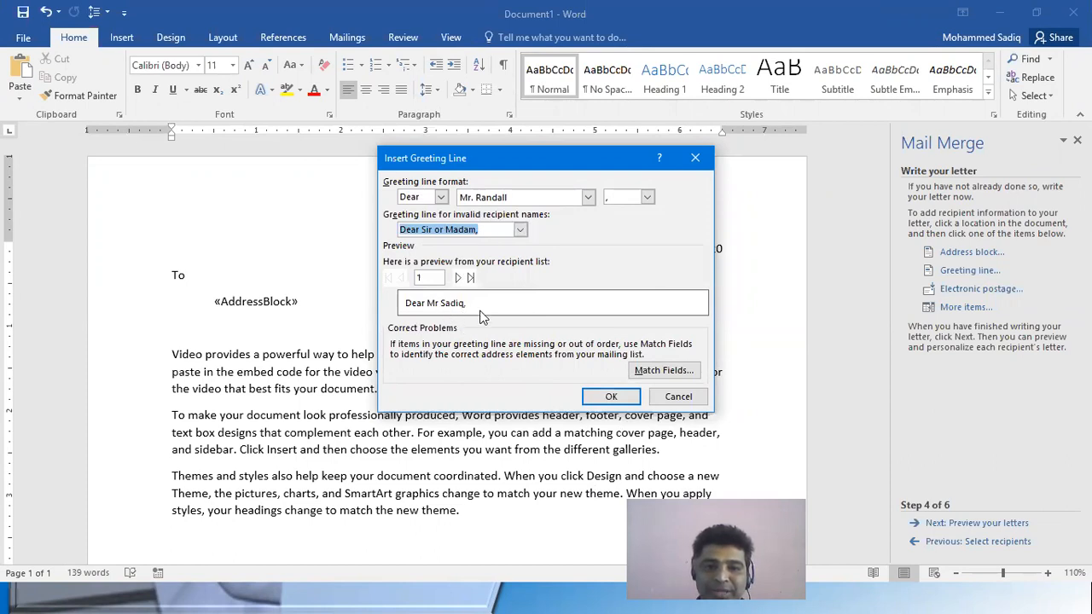
# Set the greeting's name format to "Mr. Josh Randall Jr." and insert the greeting line
pyautogui.click(588, 197)
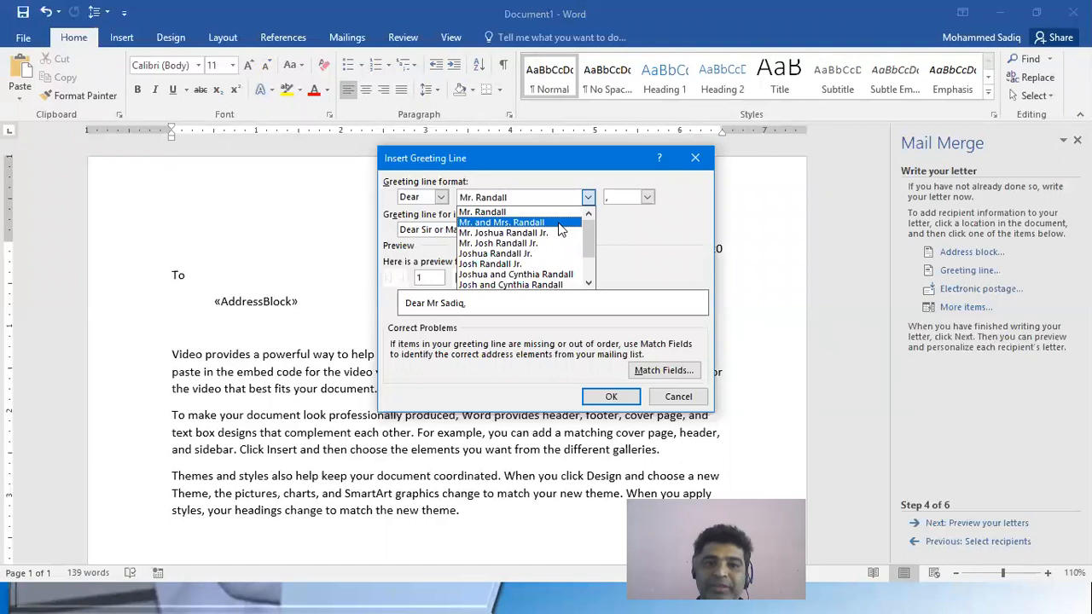
pyautogui.click(555, 223)
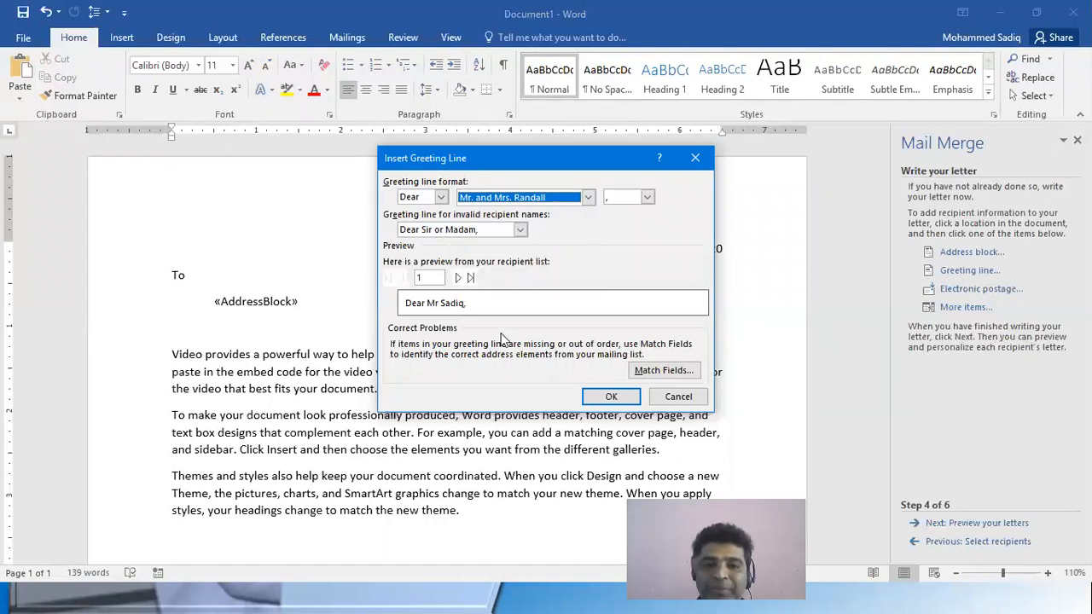
pyautogui.click(588, 197)
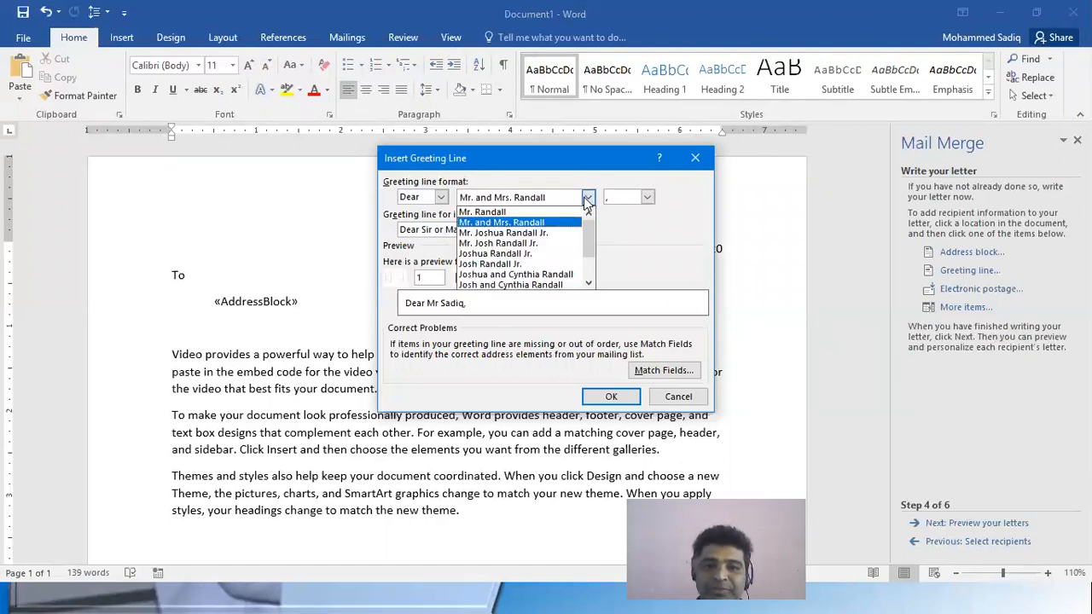
pyautogui.click(530, 244)
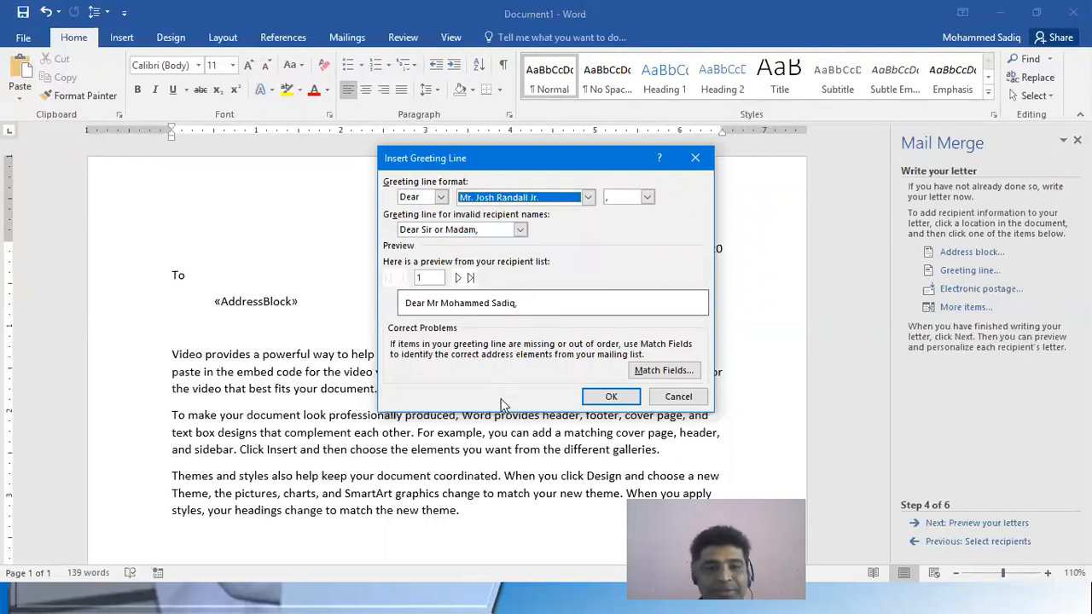
pyautogui.click(597, 399)
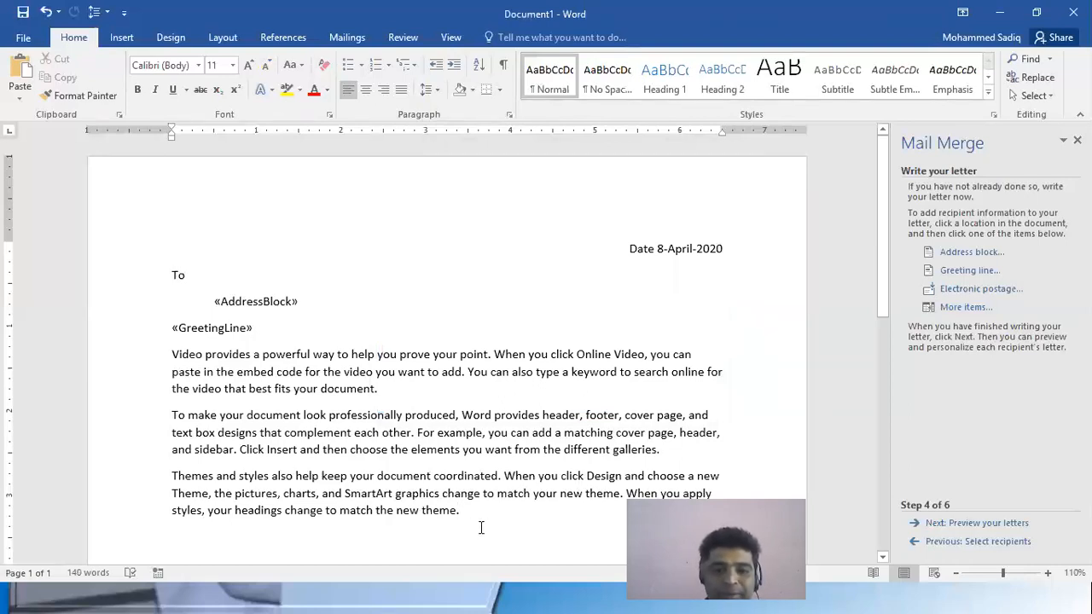
# Add the closing "Thanking You" and the sender's name on separate lines below the letter body
pyautogui.press('Return')
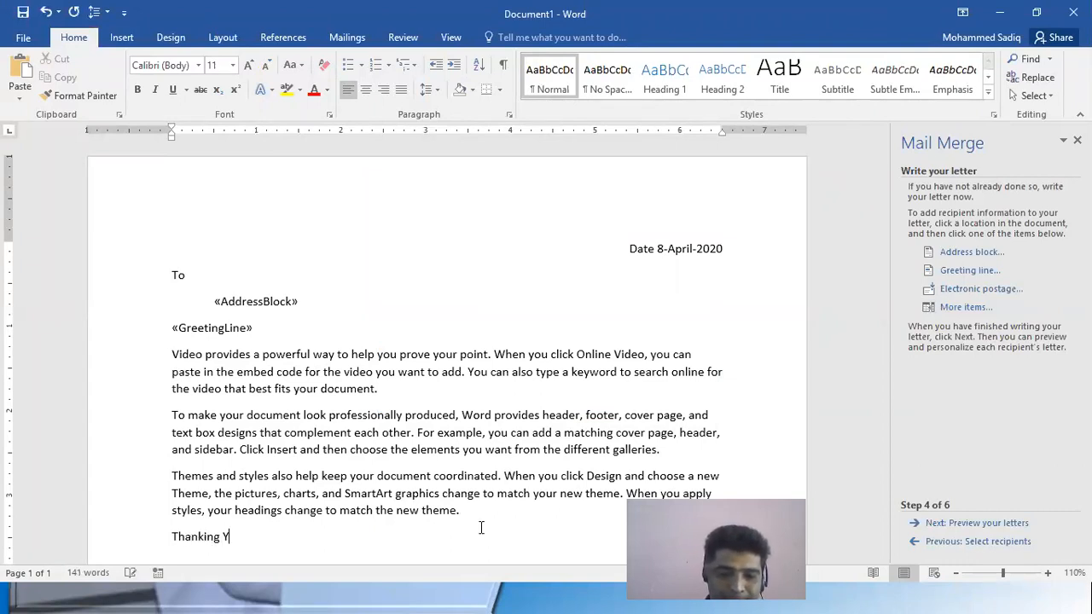
pyautogui.write('Thanking You')
pyautogui.press('Return')
pyautogui.write('Sadiq')
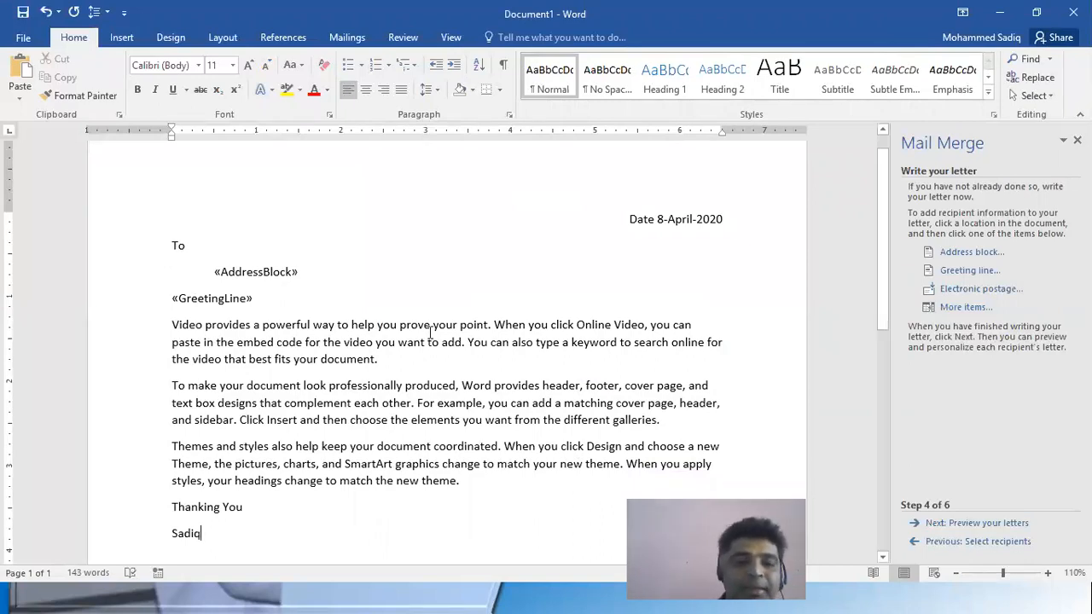
pyautogui.click(172, 507)
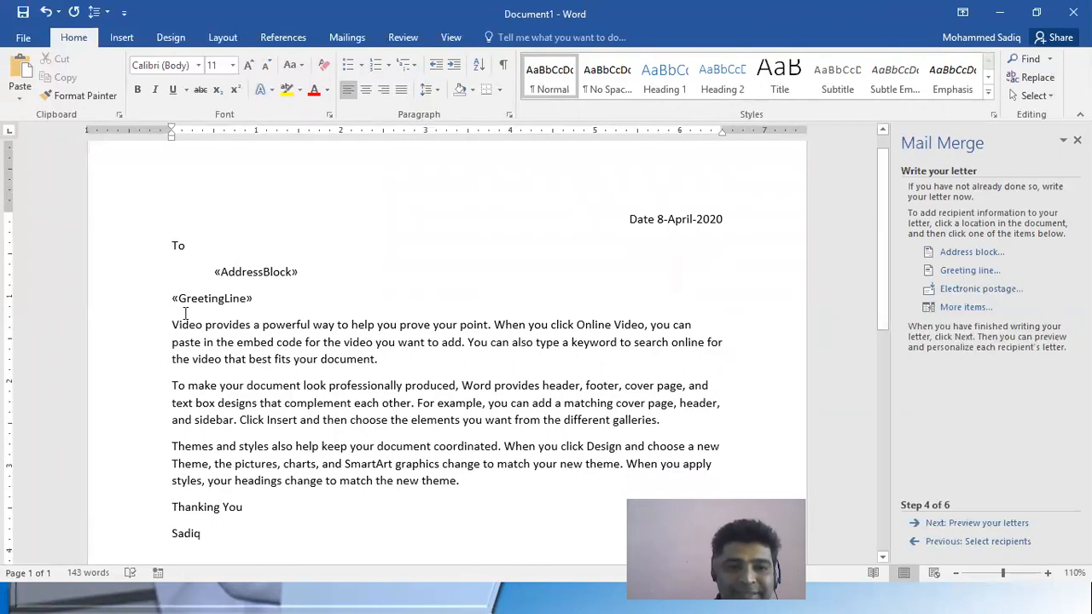
pyautogui.moveTo(219, 273); pyautogui.dragTo(278, 294)
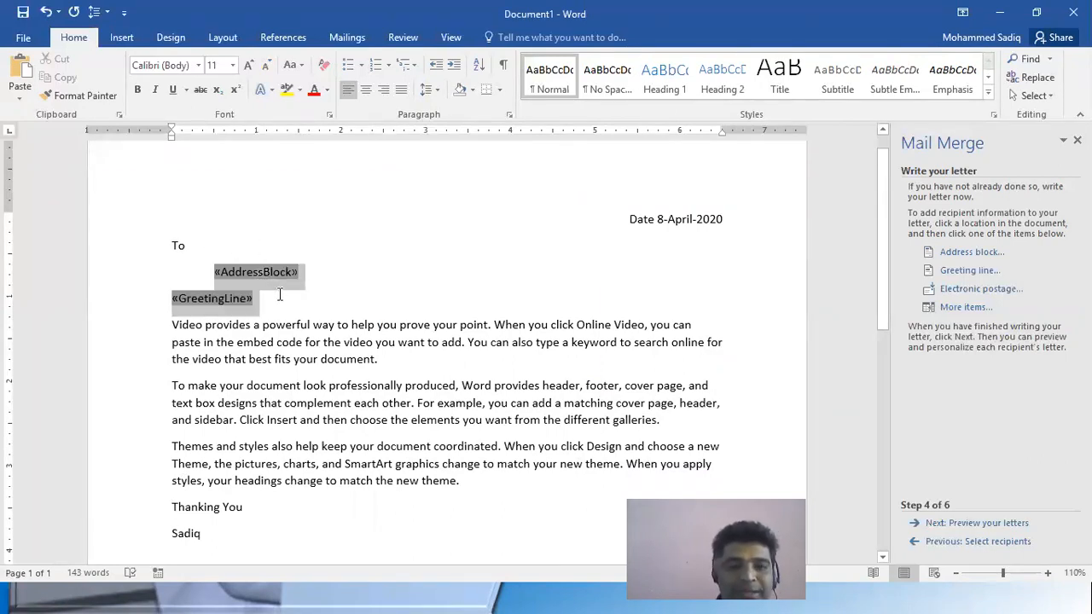
pyautogui.click(354, 343)
# Indent the three body paragraphs about 0.25 inch, with their first lines starting at about 0.95 inch
pyautogui.moveTo(343, 415); pyautogui.dragTo(382, 470)
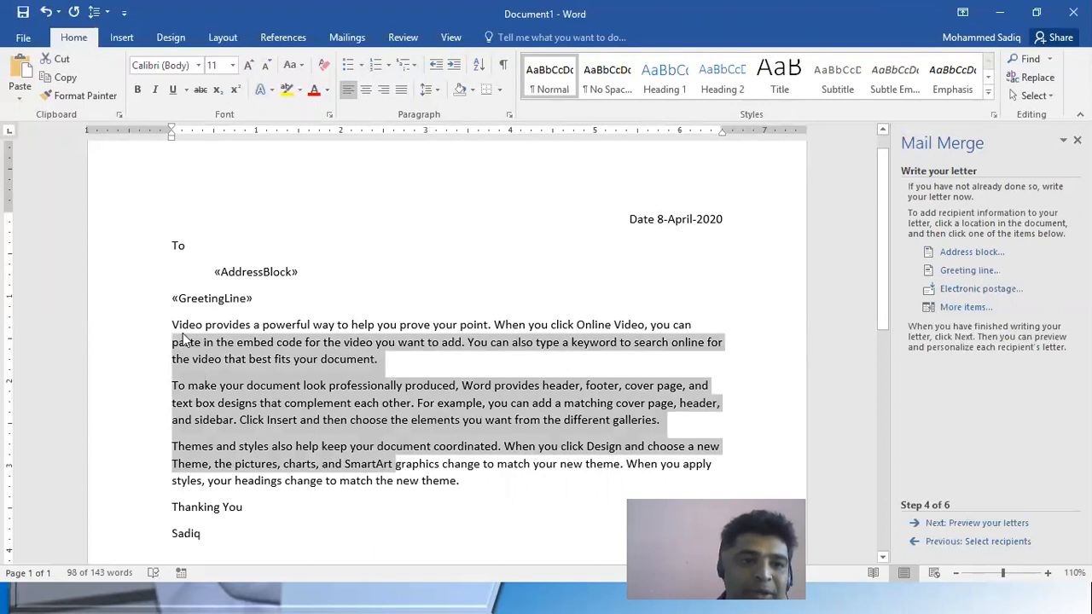
pyautogui.moveTo(172, 324); pyautogui.dragTo(465, 479)
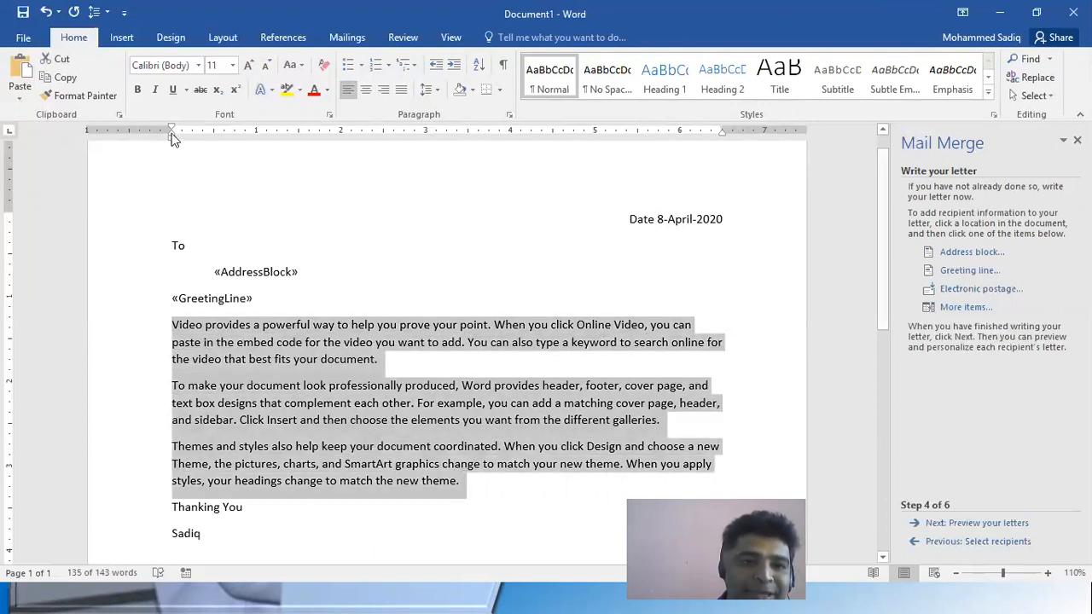
pyautogui.moveTo(176, 128)
pyautogui.mouseDown()
pyautogui.moveTo(229, 136)
pyautogui.moveTo(171, 138)
pyautogui.moveTo(192, 139)
pyautogui.mouseUp()
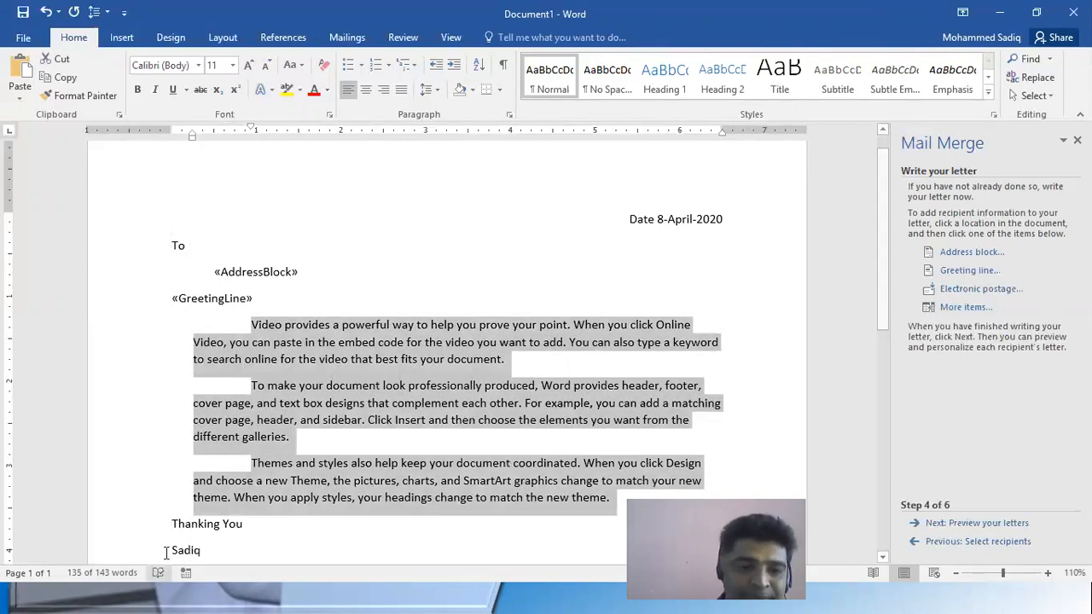
# Give the "Thanking You" and sender's name lines a first-line indent of about 0.75 inch
pyautogui.moveTo(169, 524); pyautogui.dragTo(175, 561)
pyautogui.scroll(-2, 221, 512)
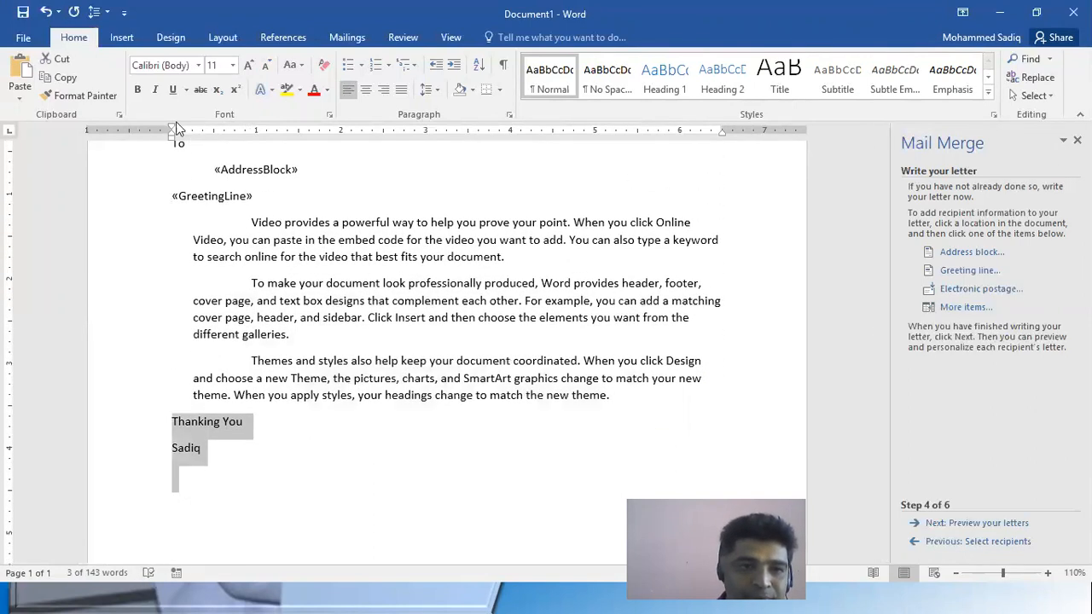
pyautogui.moveTo(171, 132); pyautogui.dragTo(235, 134)
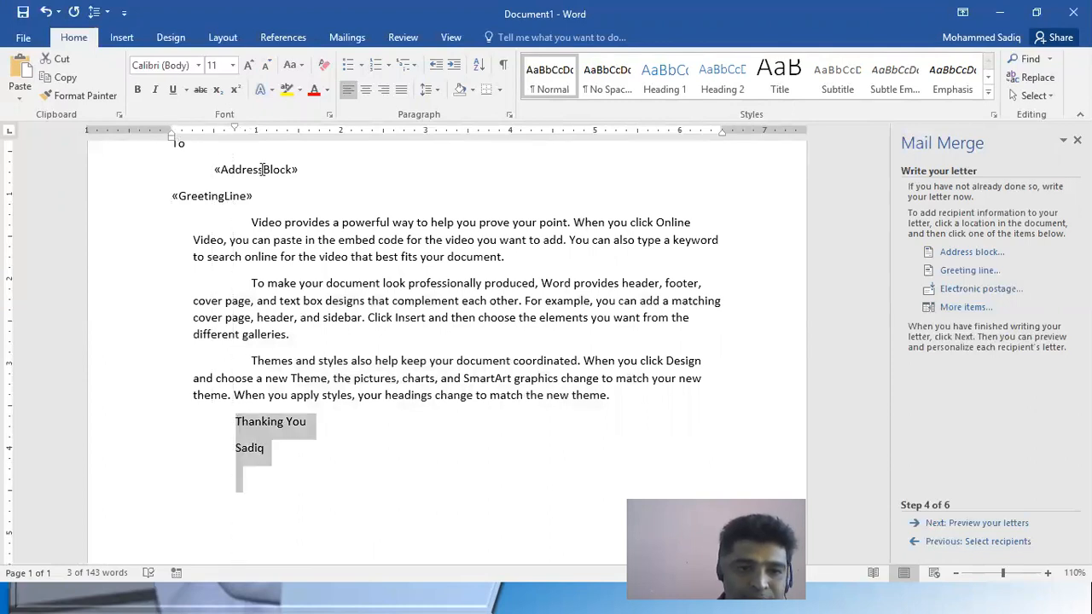
pyautogui.scroll(3, 350, 398)
pyautogui.click(370, 304)
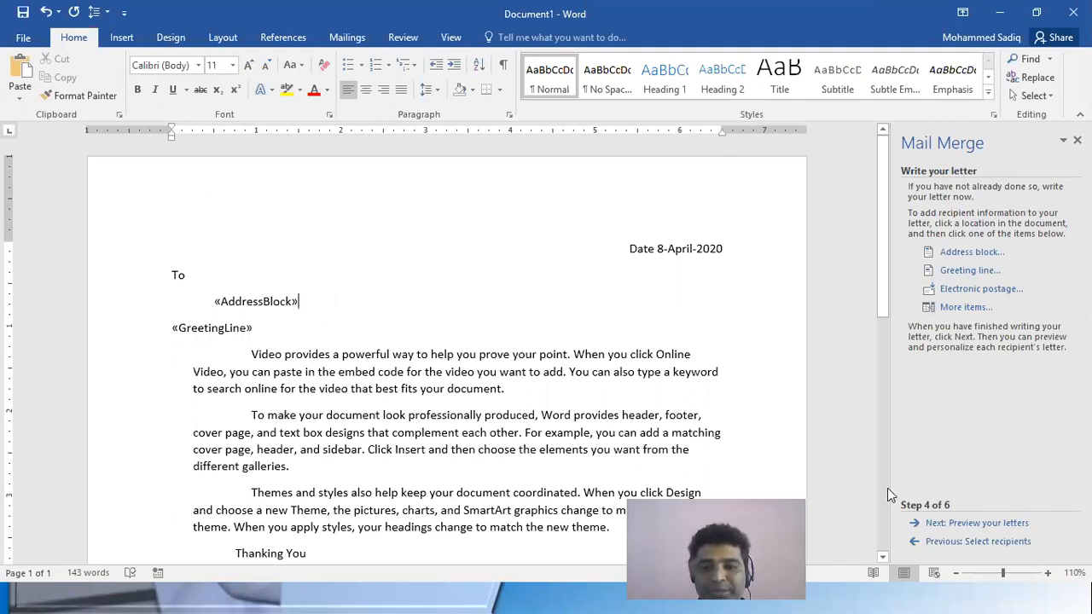
# Advance the merge wizard to previewing the letters and check the address, greeting and body of the first recipient's letter
pyautogui.click(989, 523)
pyautogui.scroll(-1, 242, 260)
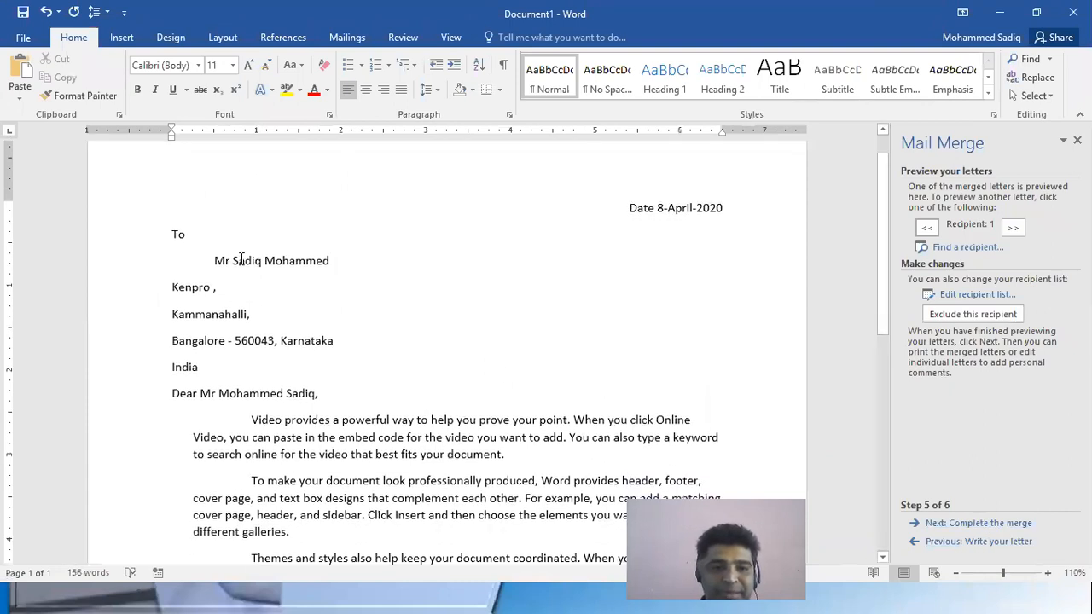
pyautogui.moveTo(212, 263); pyautogui.dragTo(357, 348)
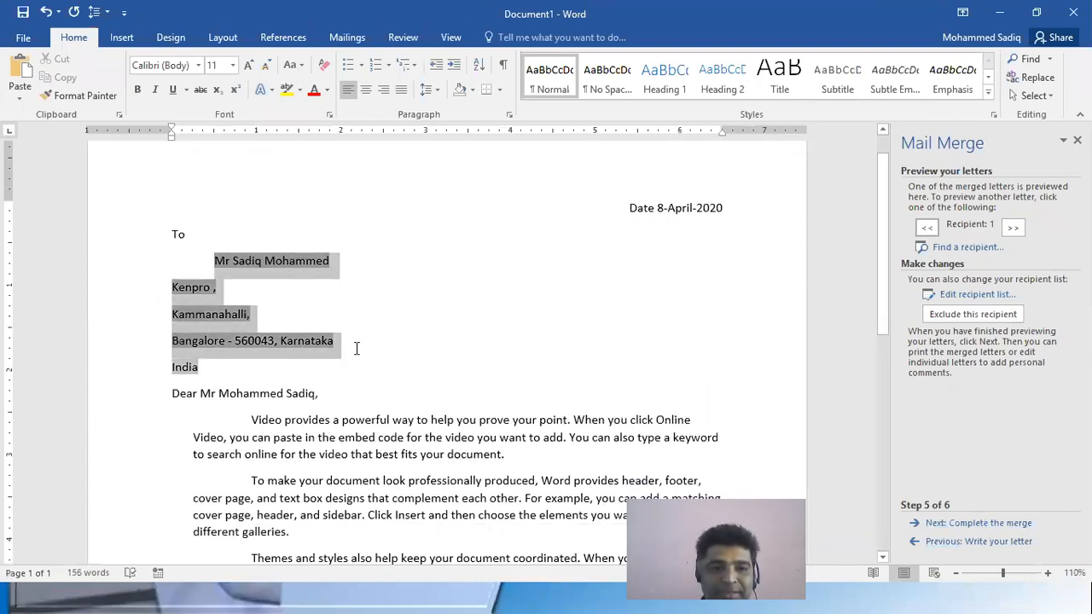
pyautogui.click(320, 393)
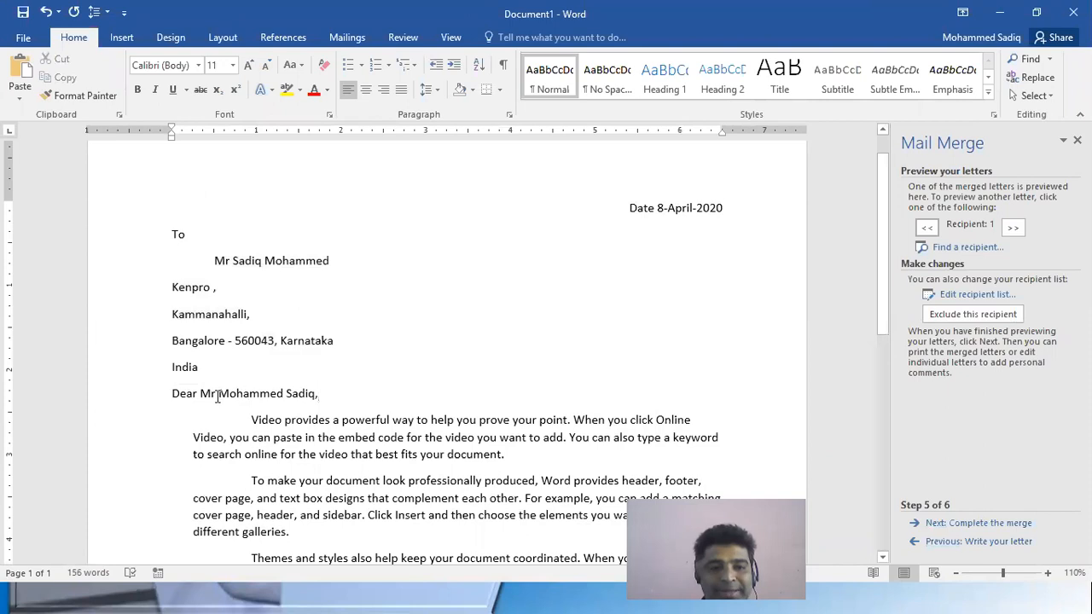
pyautogui.tripleClick(297, 403)
pyautogui.moveTo(304, 433); pyautogui.dragTo(346, 515)
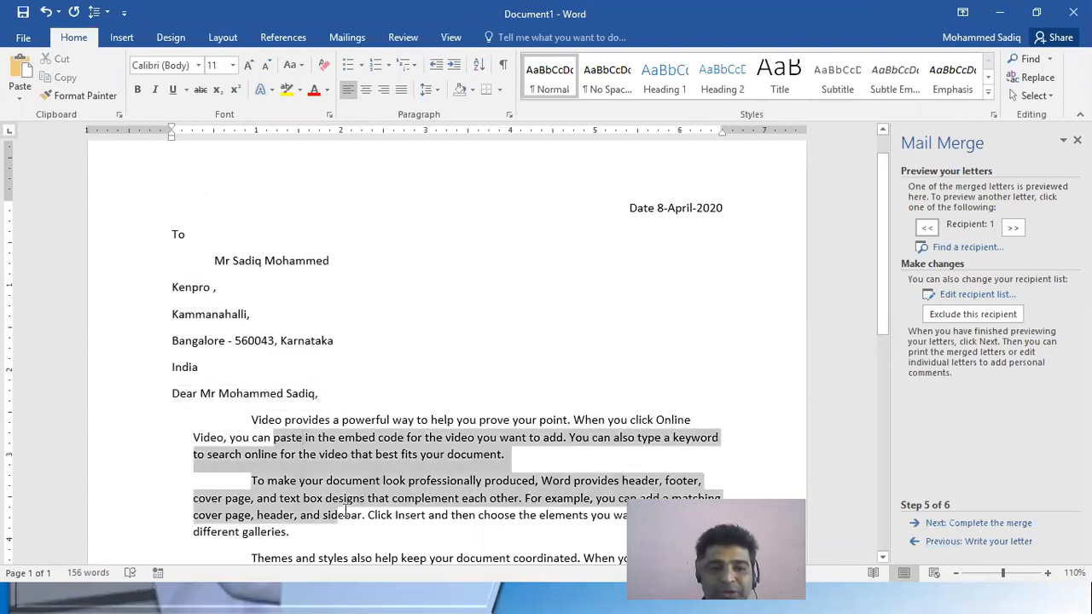
pyautogui.scroll(-1, 365, 474)
pyautogui.scroll(3, 378, 417)
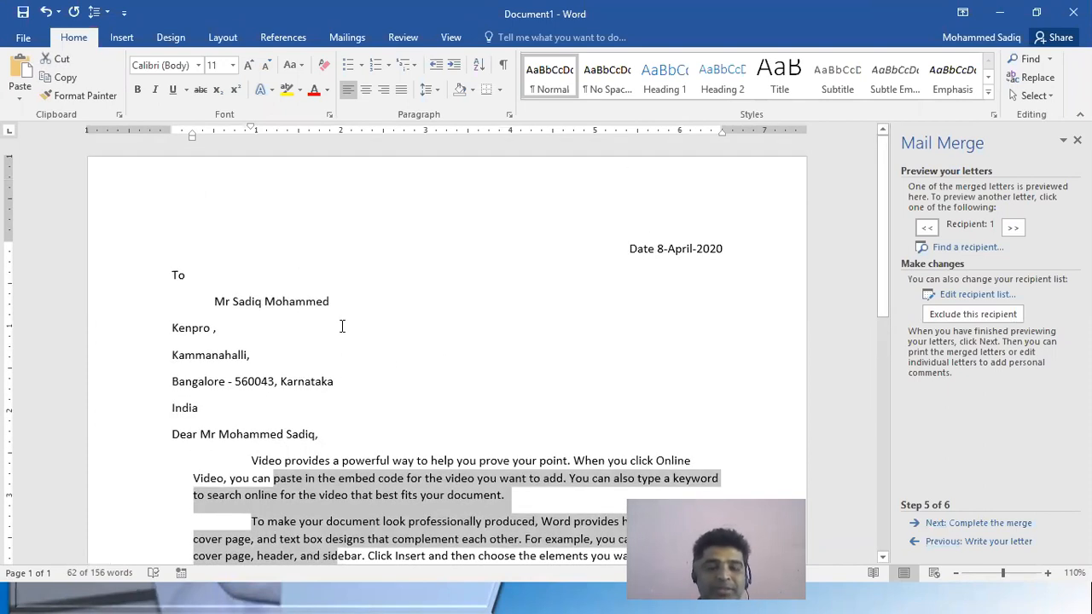
# Browse the letter previews of all three recipients to compare their addresses and greetings against the shared body text
pyautogui.click(1014, 227)
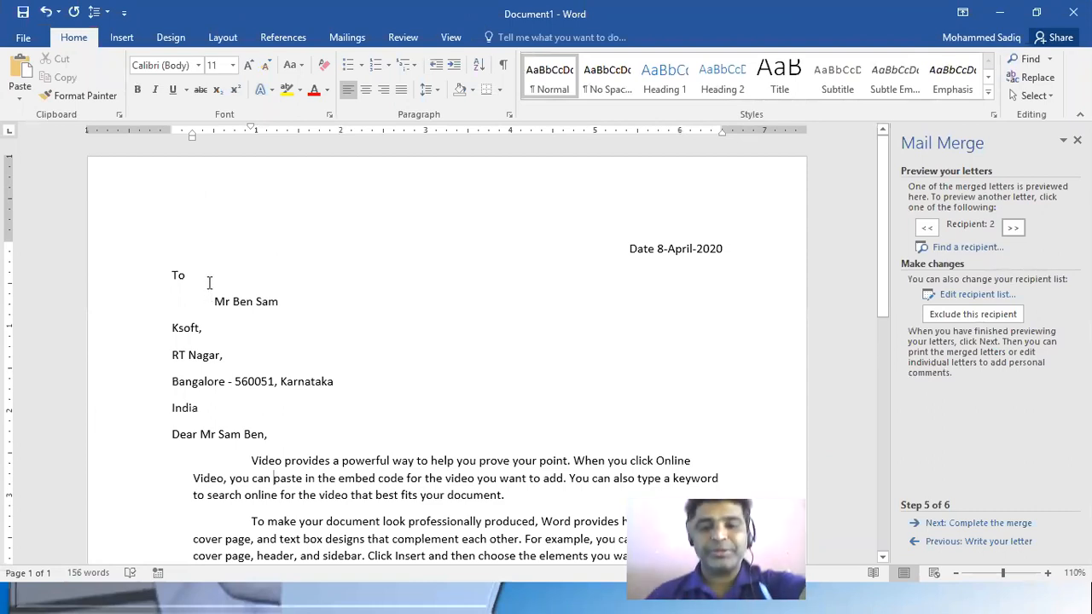
pyautogui.click(1011, 228)
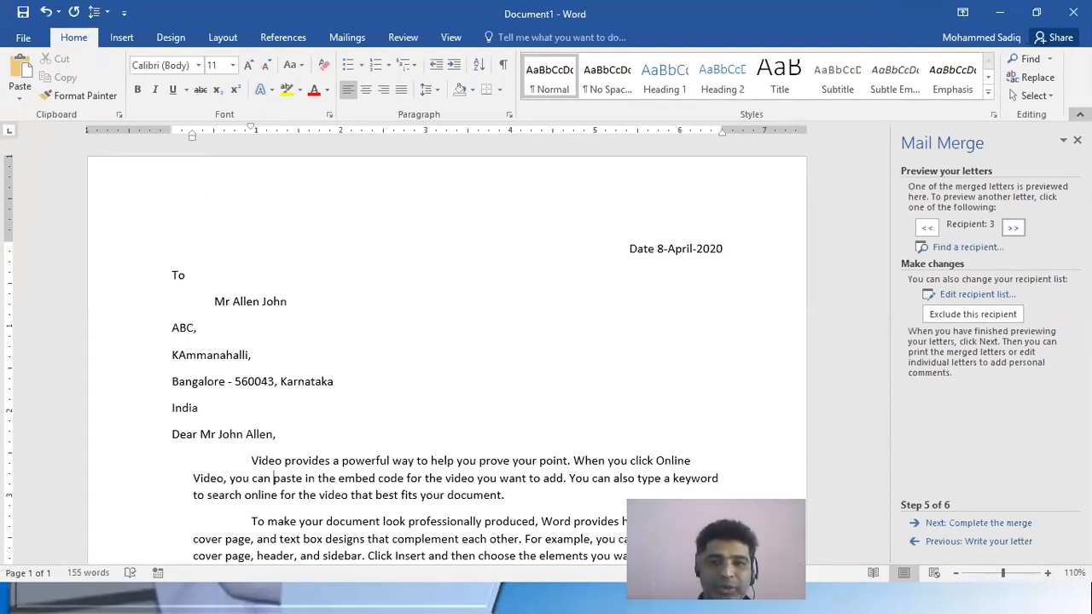
pyautogui.click(927, 227)
pyautogui.click(928, 227)
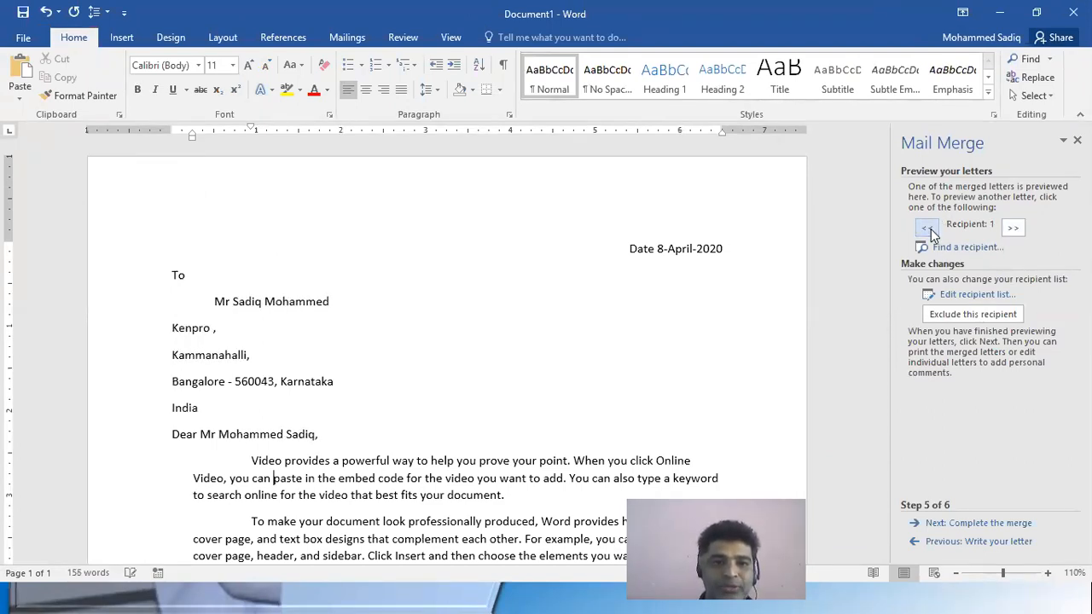
pyautogui.scroll(-8, 634, 268)
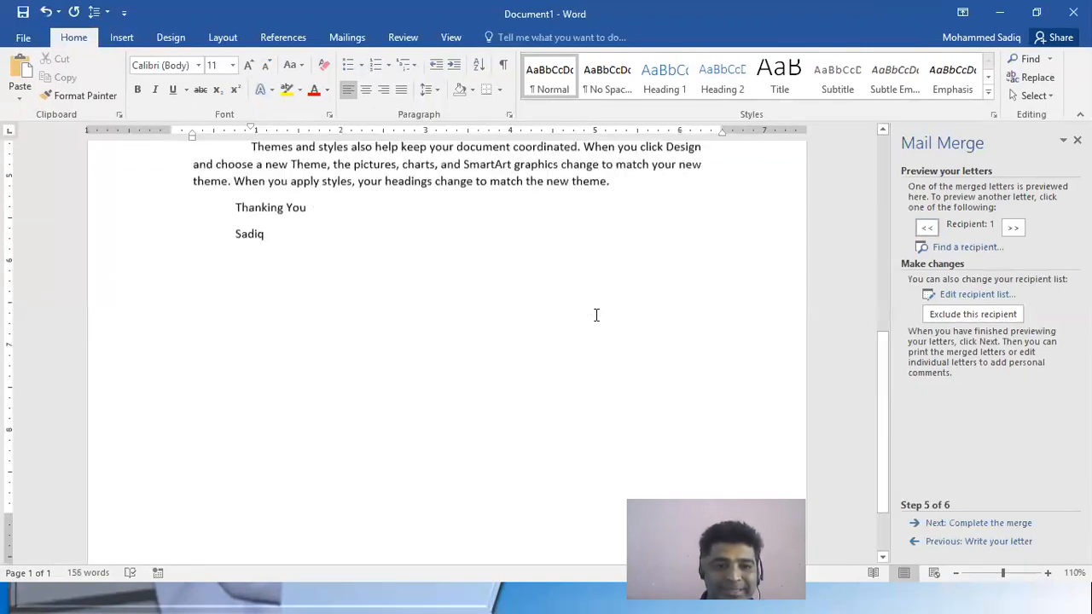
pyautogui.scroll(5, 594, 336)
pyautogui.scroll(2, 596, 336)
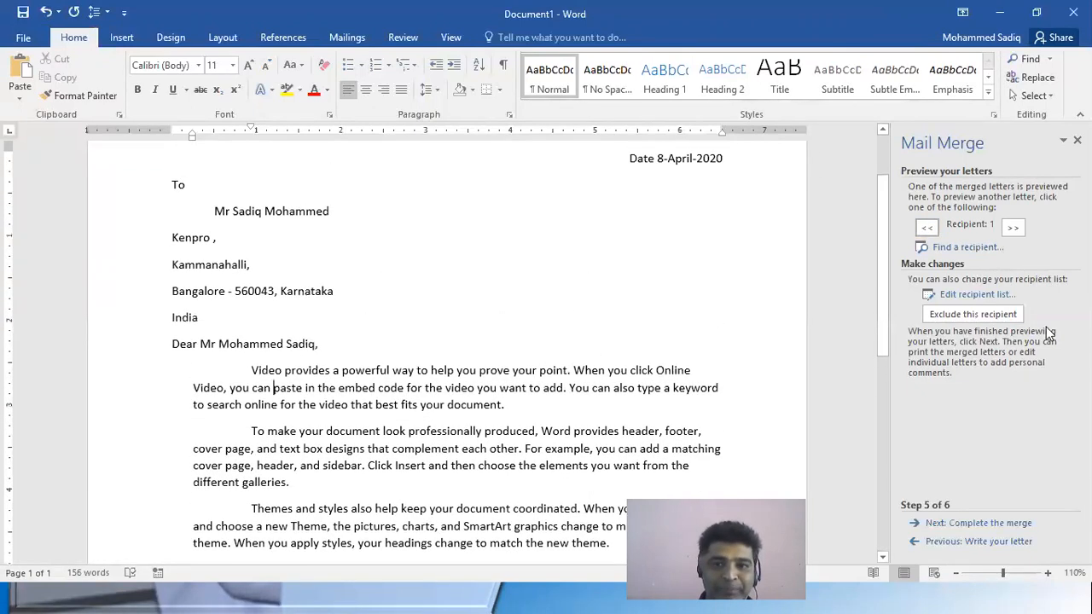
pyautogui.moveTo(246, 372); pyautogui.dragTo(454, 509)
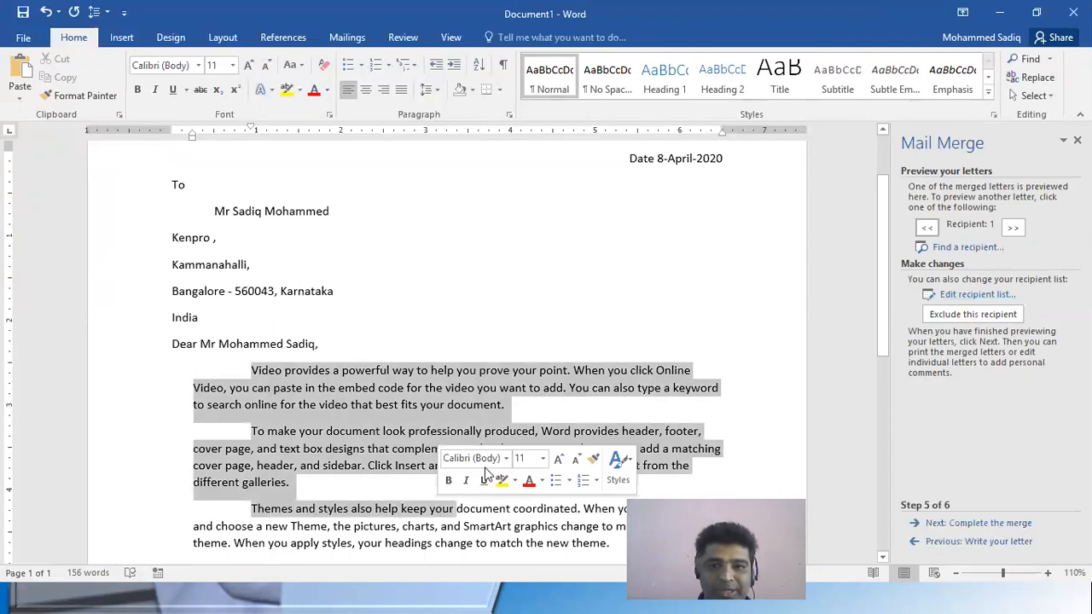
pyautogui.click(1013, 227)
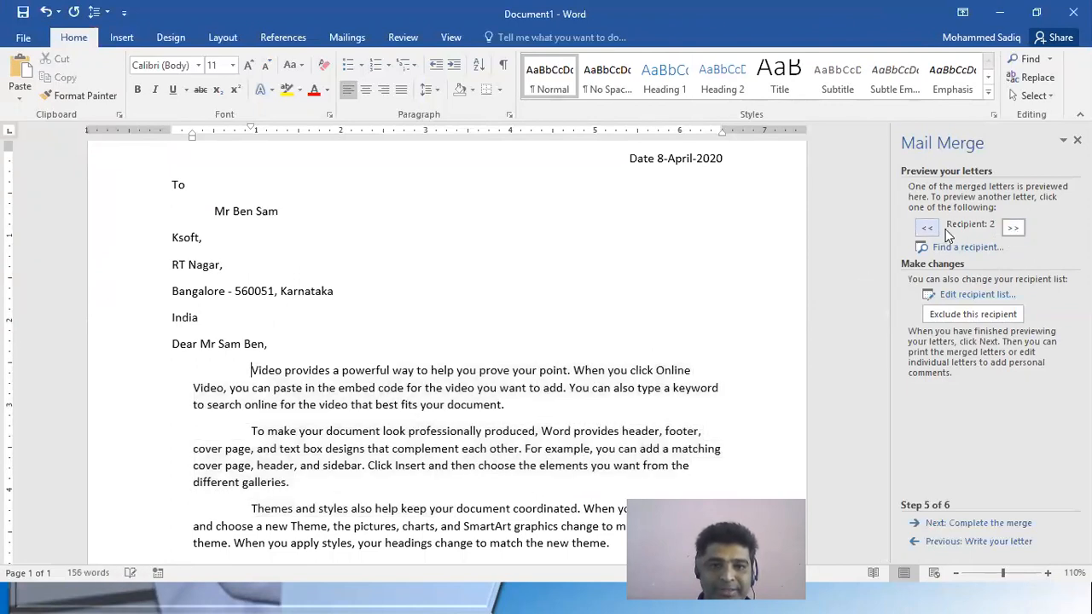
pyautogui.click(1012, 227)
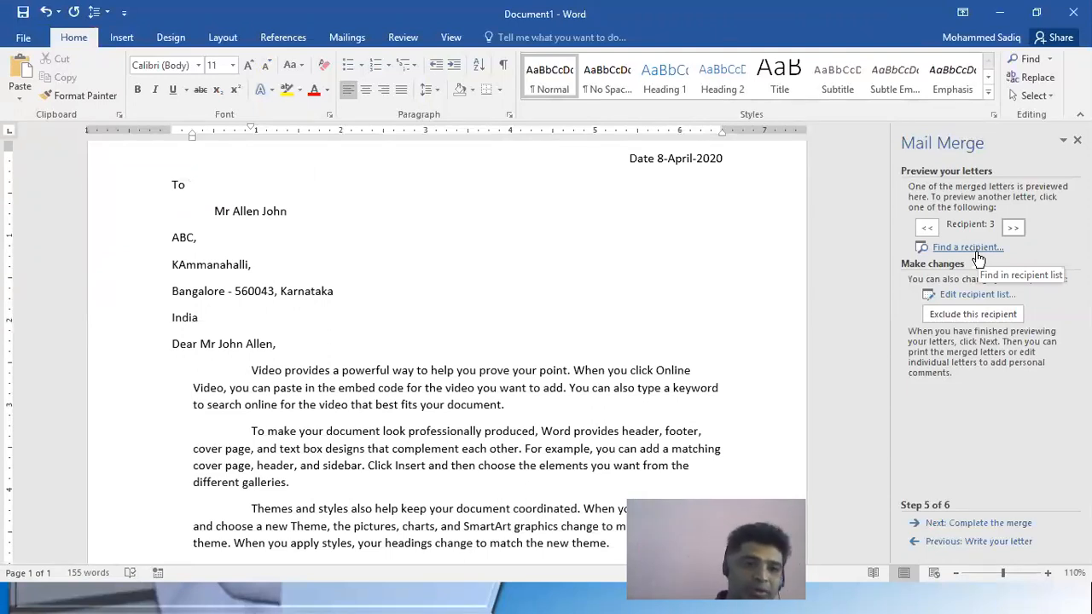
# Give the address lines below the recipient's name a first-line indent of about 0.55 inch
pyautogui.moveTo(333, 319); pyautogui.dragTo(266, 295)
pyautogui.moveTo(172, 130); pyautogui.dragTo(213, 138)
pyautogui.click(176, 317)
pyautogui.moveTo(215, 211); pyautogui.dragTo(244, 316)
pyautogui.moveTo(173, 134)
pyautogui.mouseDown()
pyautogui.moveTo(230, 141)
pyautogui.moveTo(207, 130)
pyautogui.mouseUp()
pyautogui.click(249, 184)
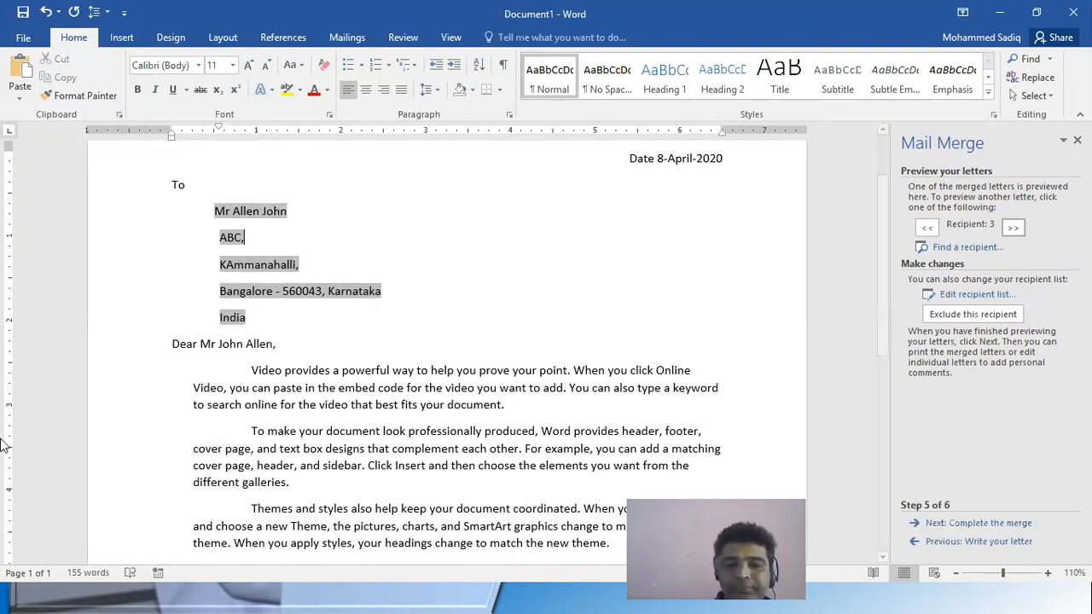
# Exclude the third and the first recipient from the merge
pyautogui.click(1014, 226)
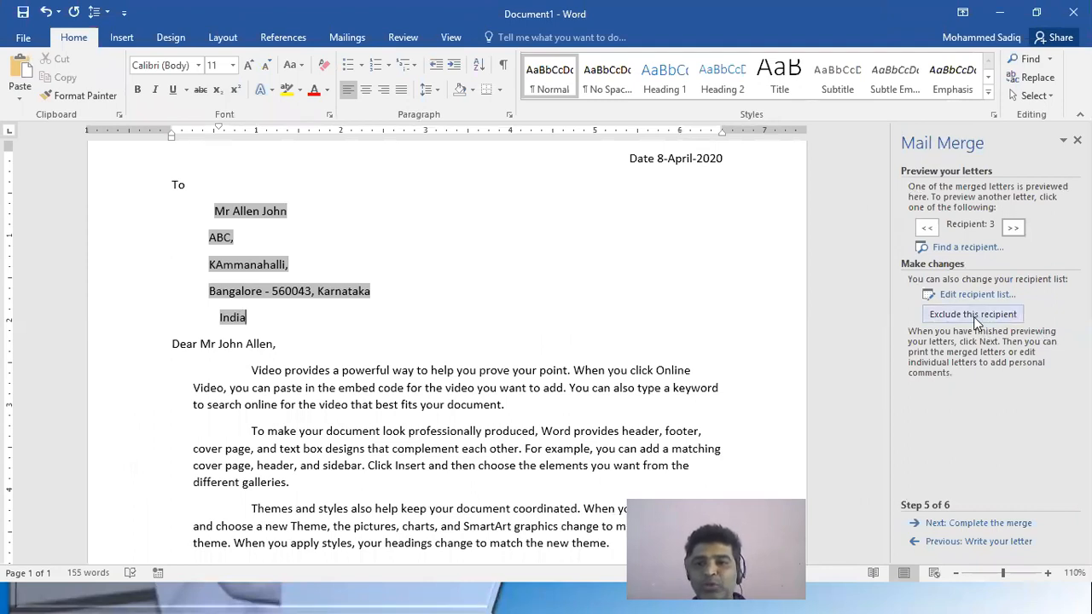
pyautogui.click(976, 315)
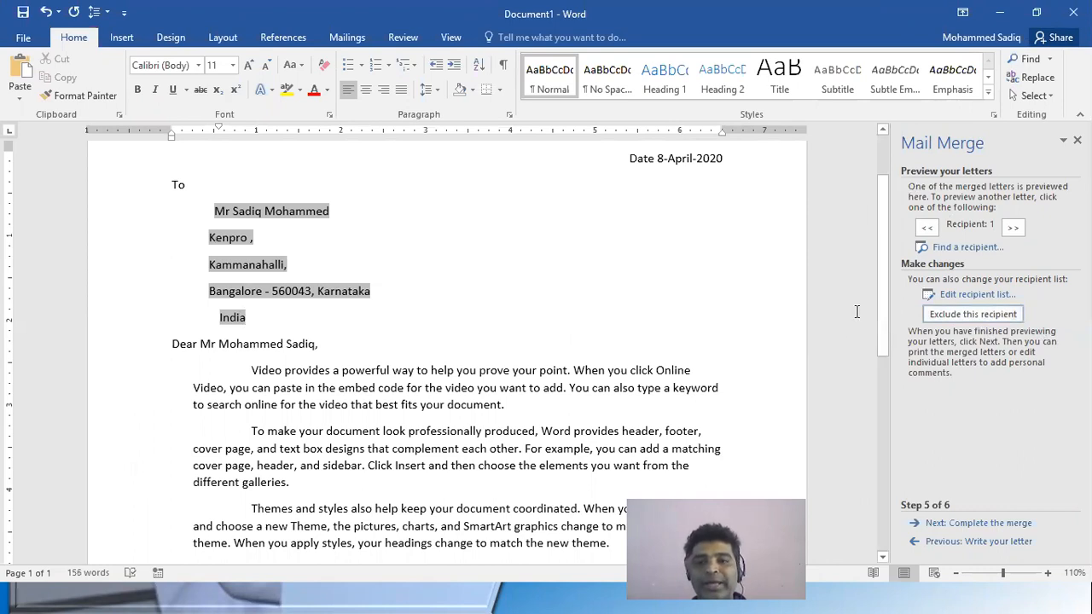
pyautogui.click(1000, 324)
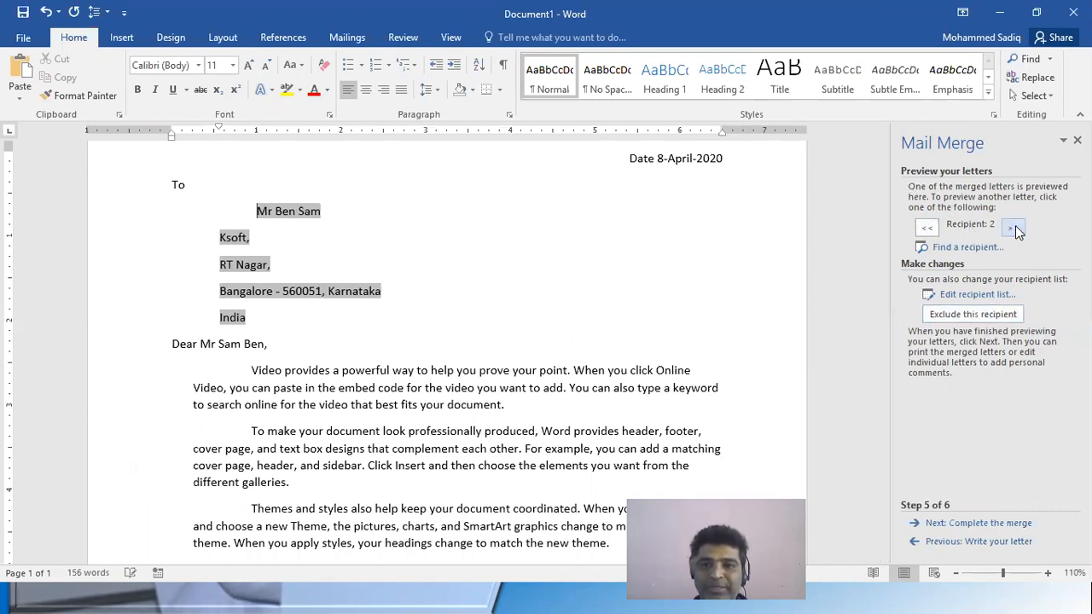
# Edit the recipient list to include the Kenpro and ABC recipients in the merge again
pyautogui.click(980, 294)
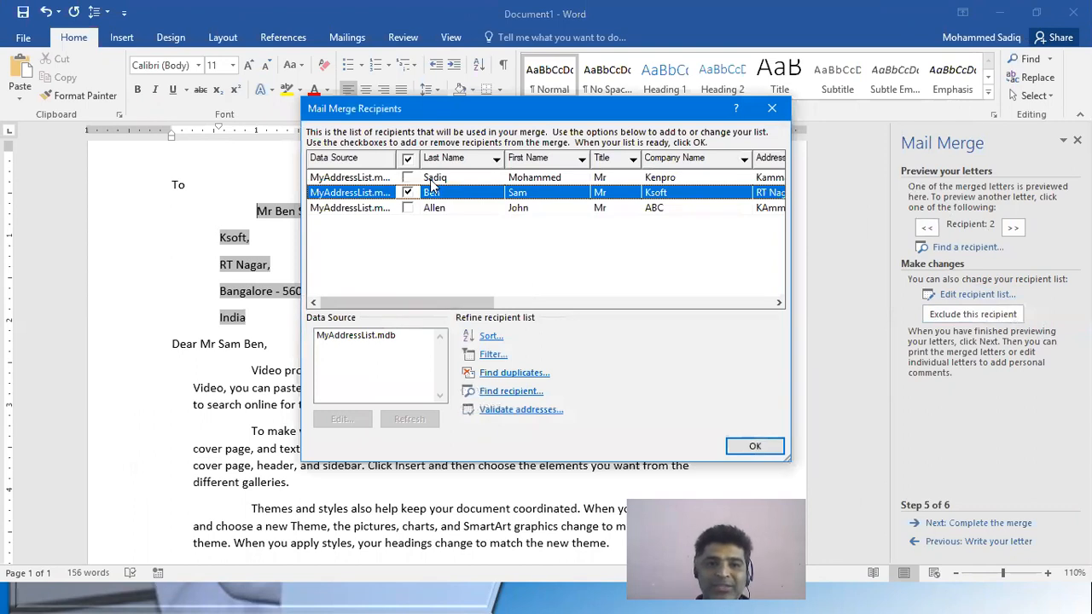
pyautogui.click(408, 208)
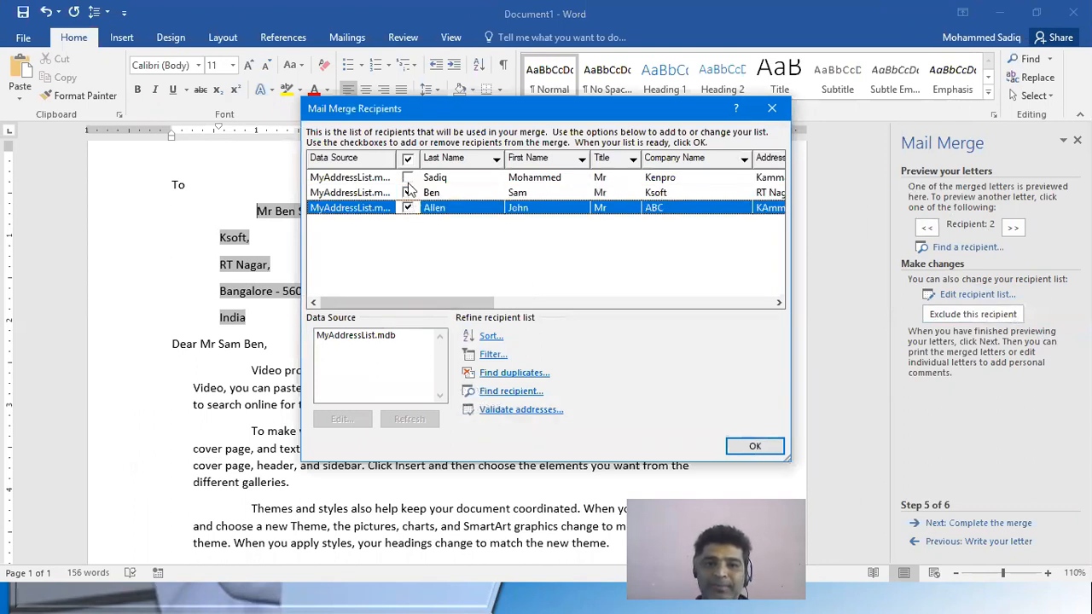
pyautogui.click(407, 177)
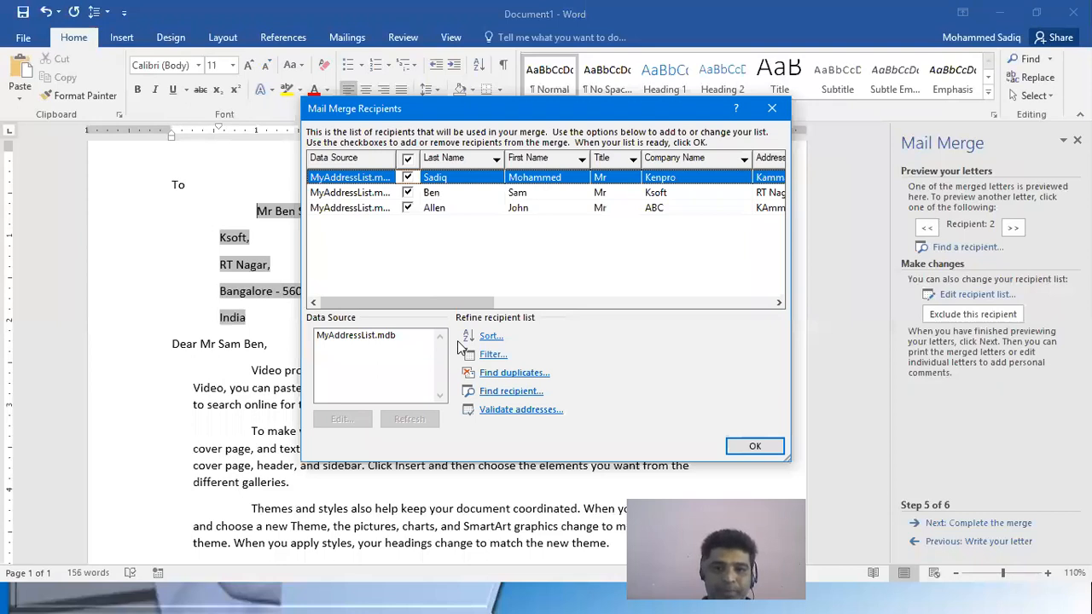
pyautogui.click(752, 445)
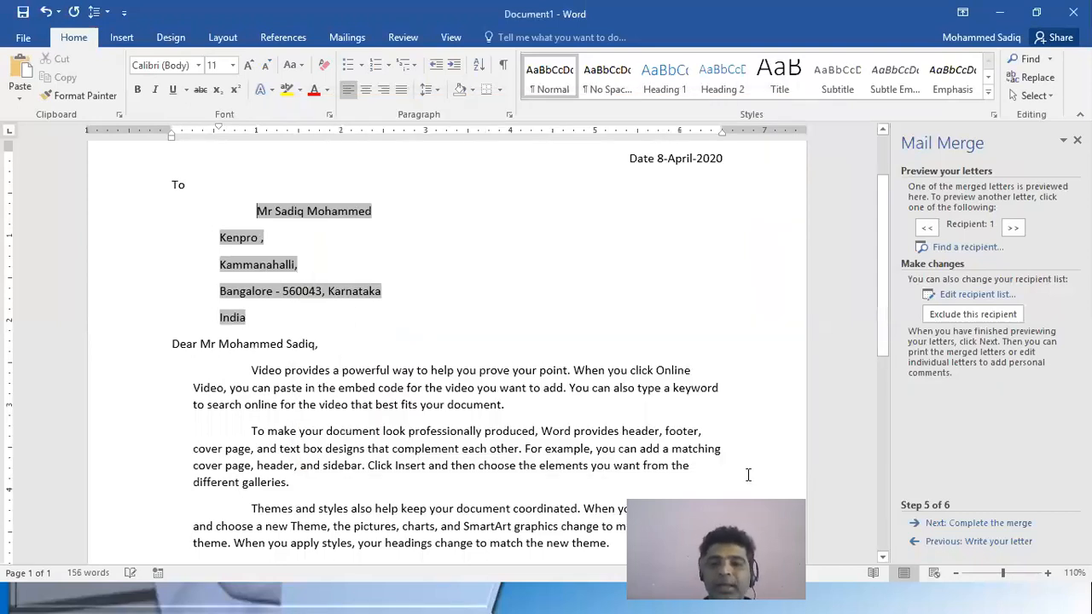
# Advance the wizard to completing the merge and look over the whole letter
pyautogui.click(978, 523)
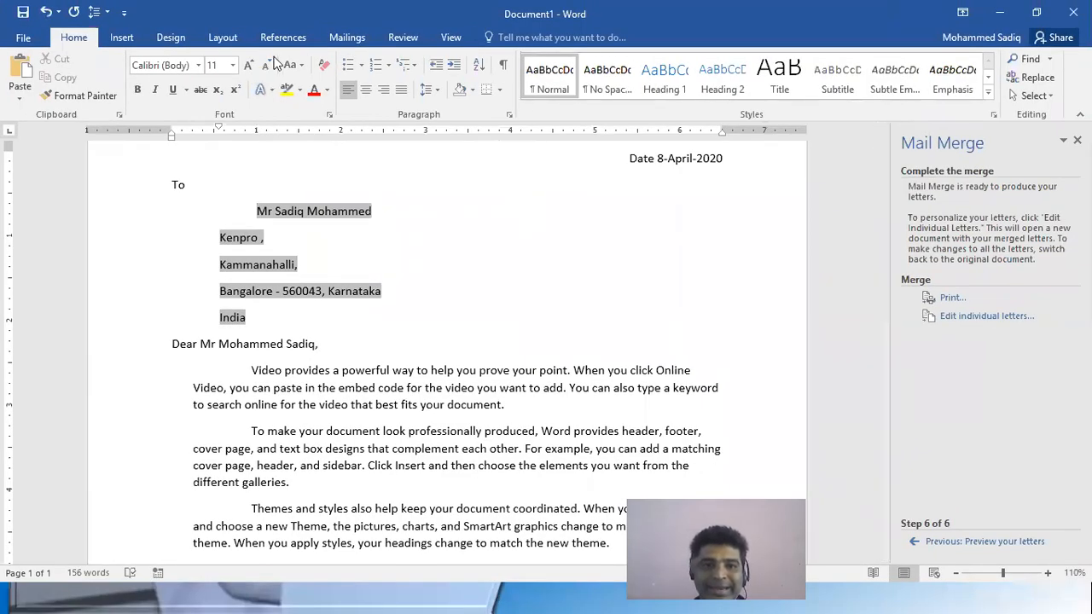
pyautogui.scroll(-2, 542, 252)
pyautogui.scroll(-4, 543, 255)
pyautogui.scroll(8, 542, 255)
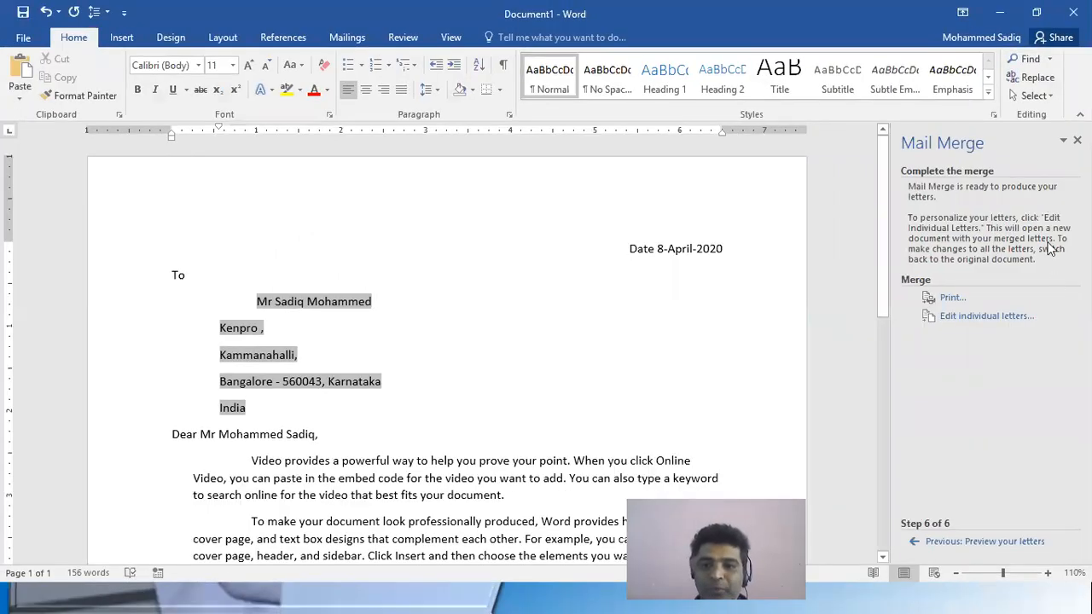
# Print one copy of the merged letters for all records on the Canon iPR C1 Class Driver printer
pyautogui.click(948, 298)
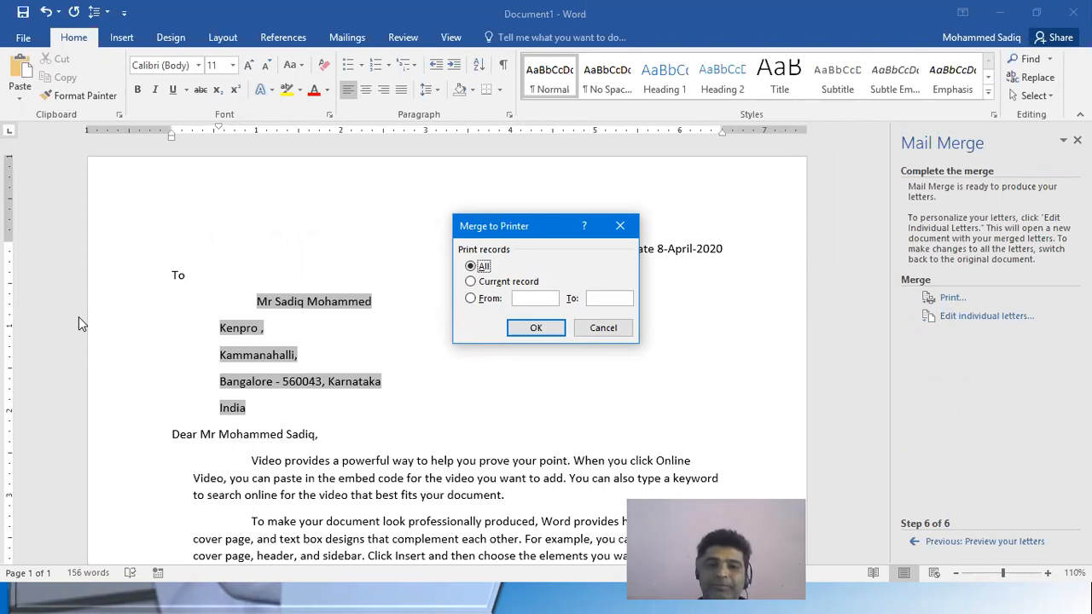
pyautogui.click(527, 330)
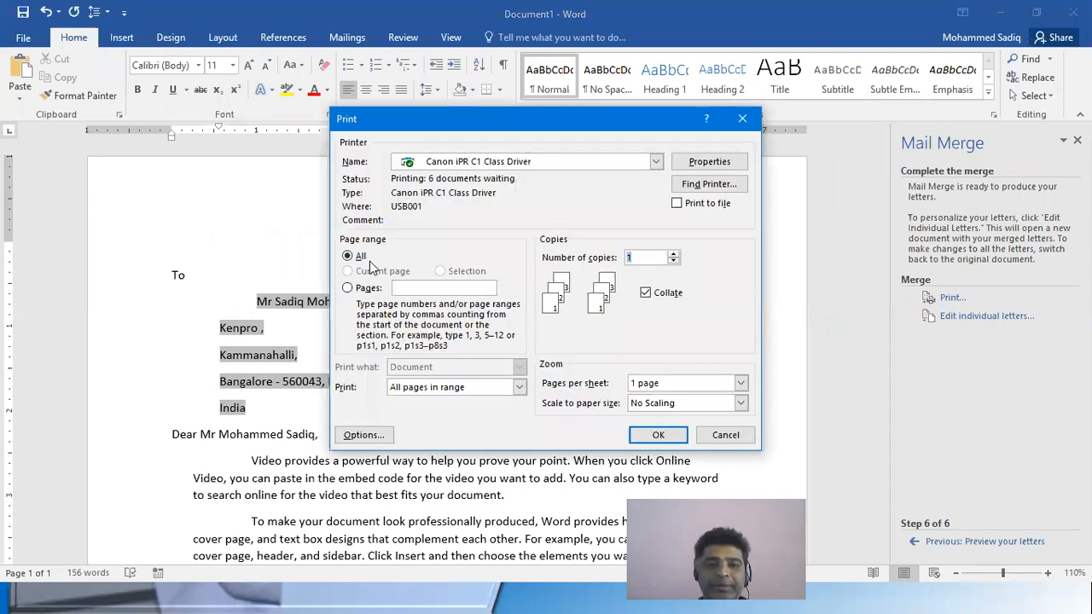
pyautogui.click(659, 437)
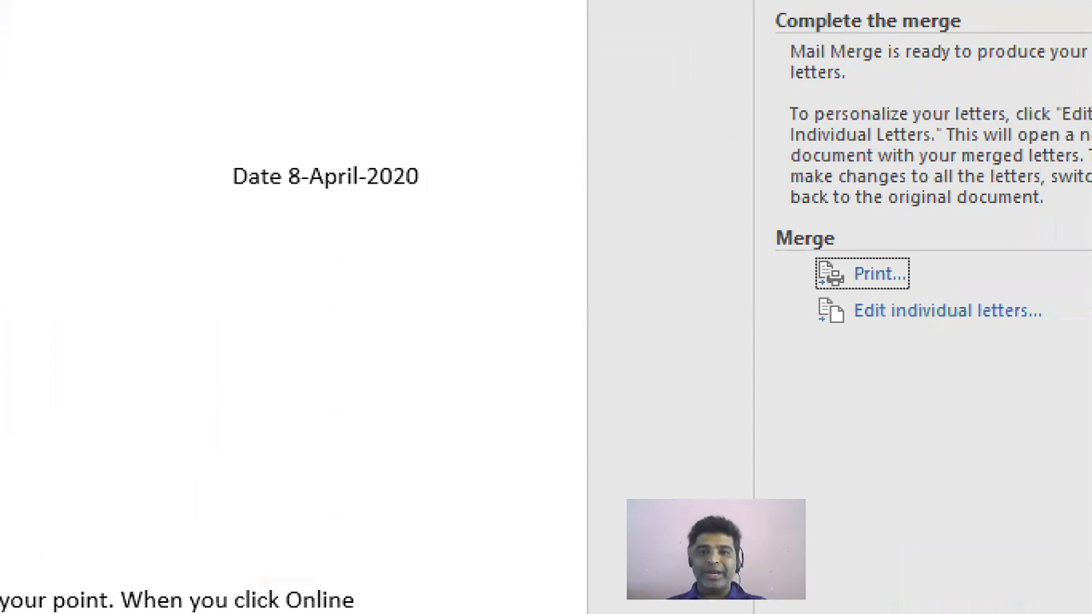
# Merge all records into a new document of individually editable letters
pyautogui.moveTo(832, 295)
pyautogui.mouseDown()
pyautogui.moveTo(1090, 326)
pyautogui.moveTo(1057, 327)
pyautogui.mouseUp()
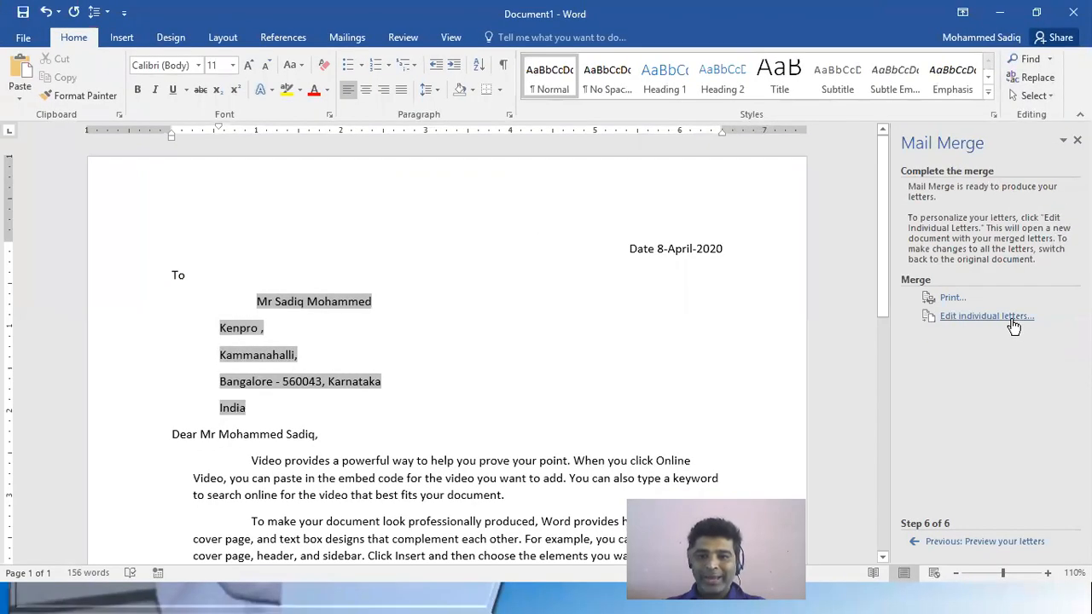
pyautogui.click(1012, 318)
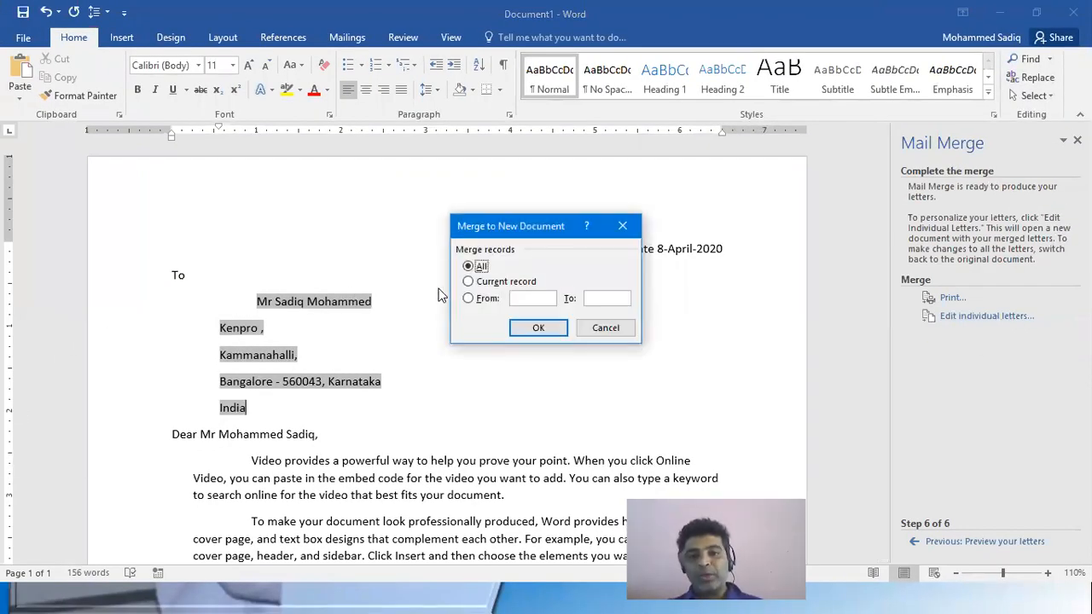
pyautogui.click(477, 282)
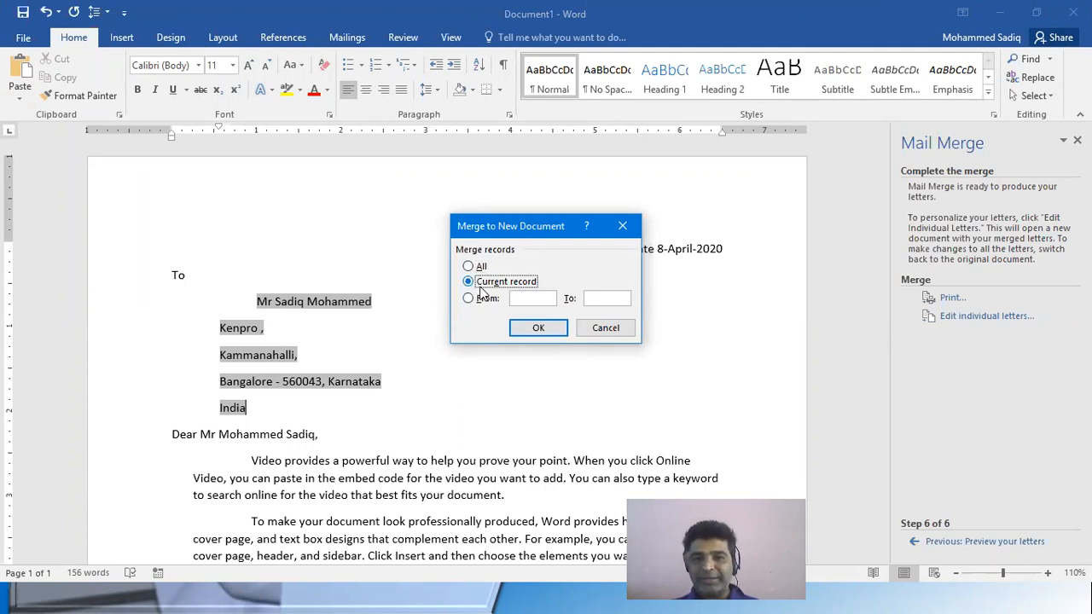
pyautogui.click(468, 299)
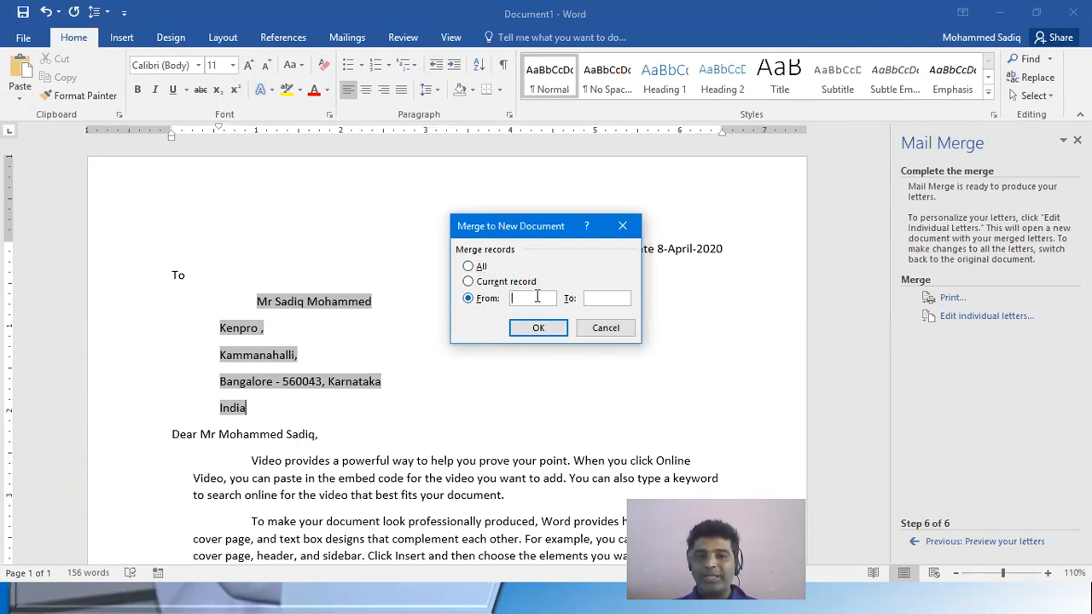
pyautogui.click(470, 266)
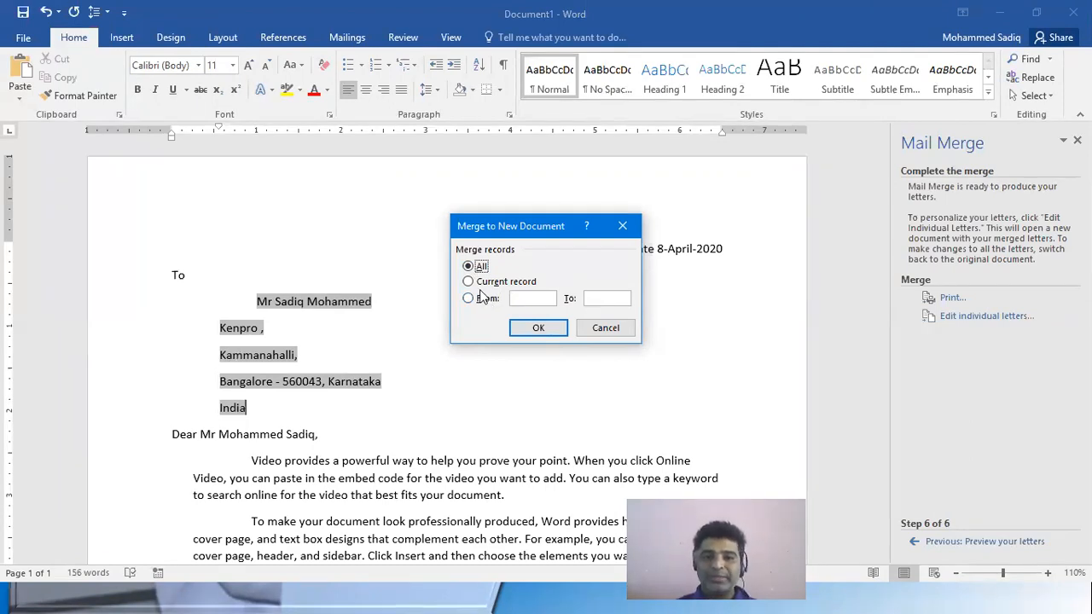
pyautogui.click(479, 299)
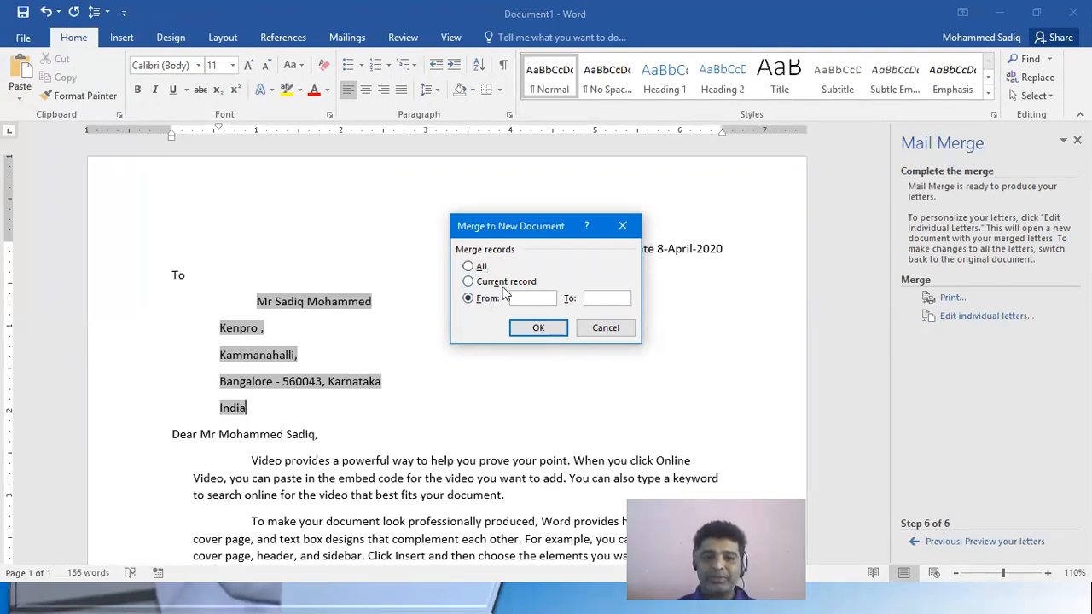
pyautogui.click(471, 266)
pyautogui.click(538, 329)
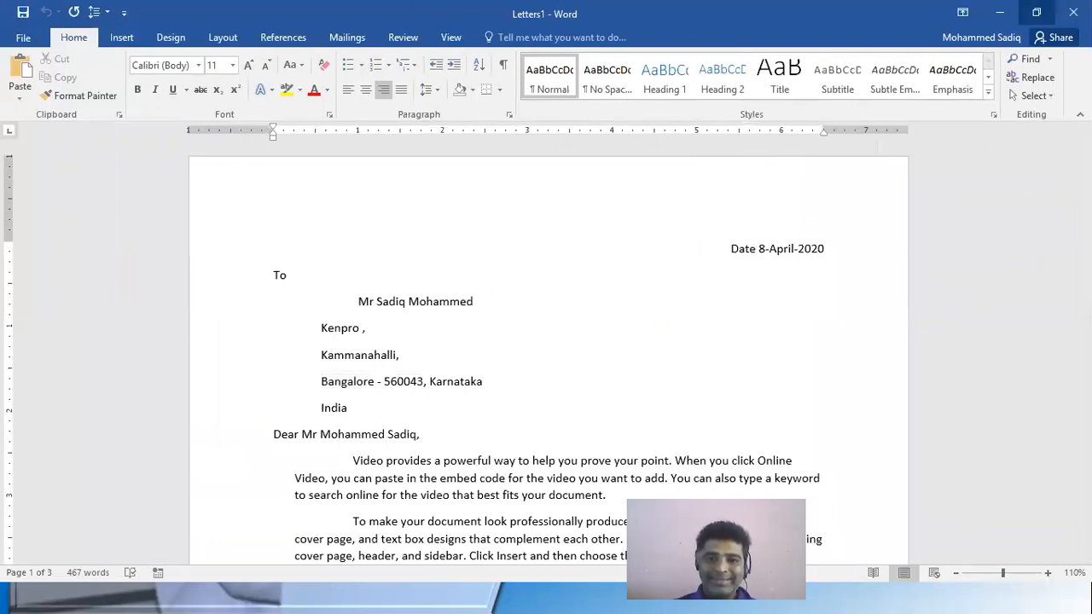
# Reduce the merged letters window to a smaller size and move it beside the original letter
pyautogui.click(1036, 11)
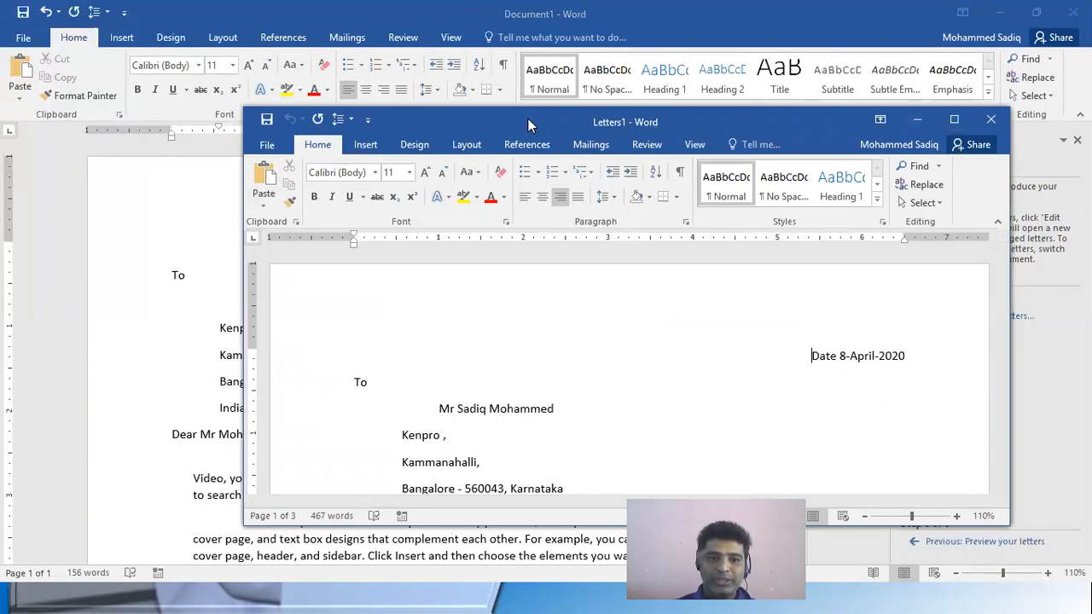
pyautogui.moveTo(528, 119); pyautogui.dragTo(739, 133)
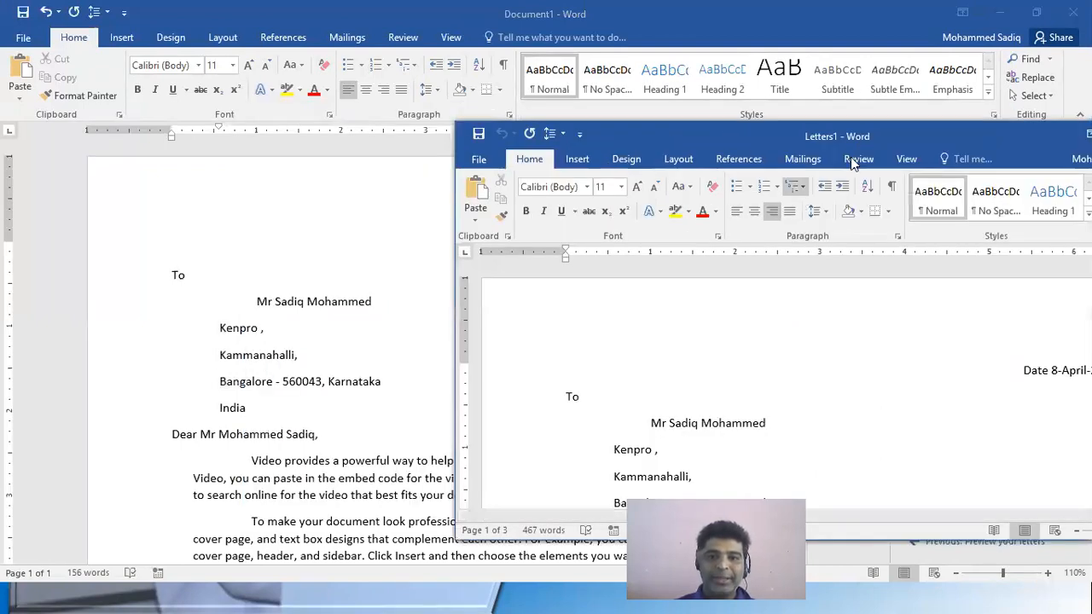
# Maximize the merged letters window and look through the letters for all recipients
pyautogui.moveTo(922, 148); pyautogui.dragTo(536, 141)
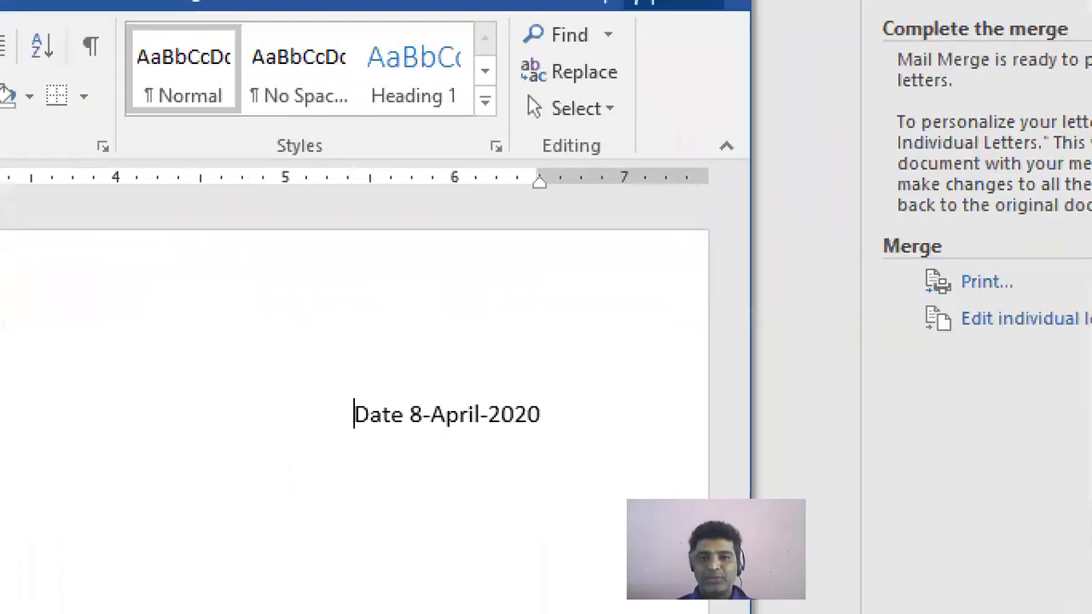
pyautogui.moveTo(903, 279)
pyautogui.mouseDown()
pyautogui.moveTo(998, 337)
pyautogui.moveTo(1089, 350)
pyautogui.mouseUp()
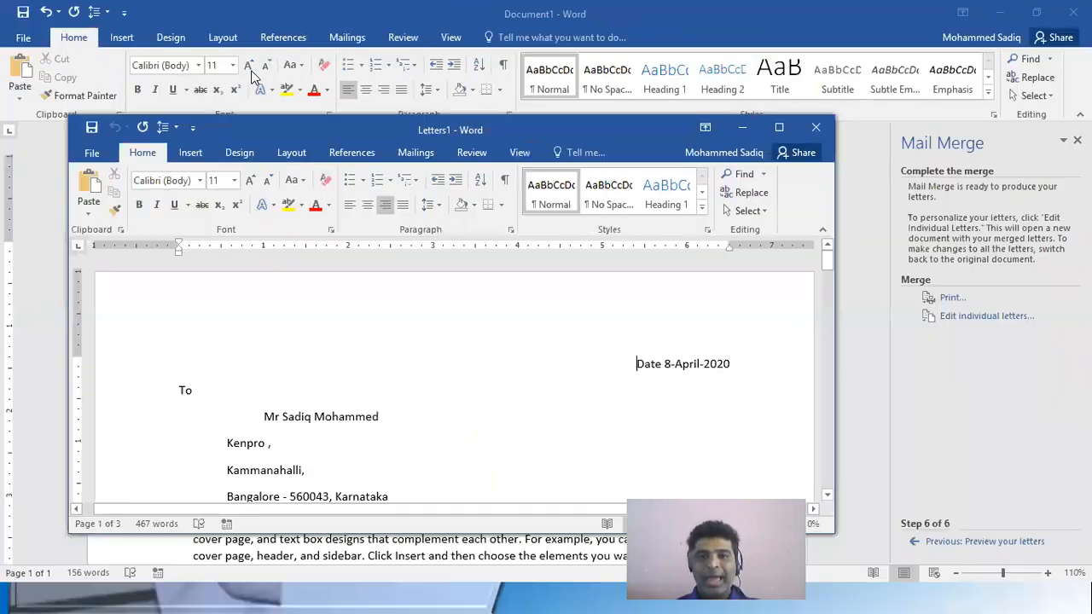
pyautogui.click(779, 127)
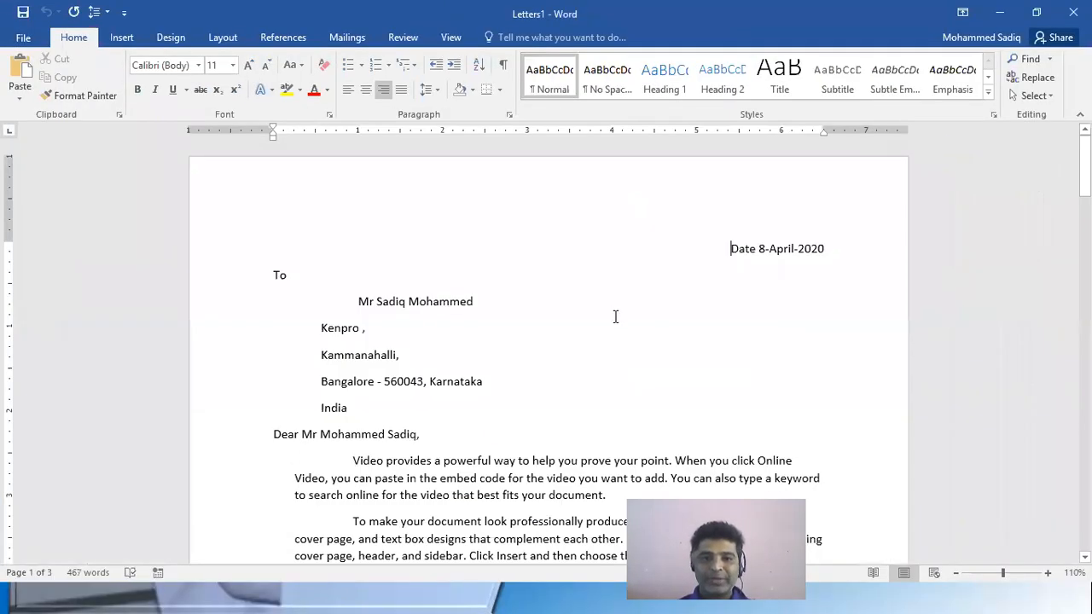
pyautogui.scroll(-10, 616, 324)
pyautogui.scroll(-15, 616, 331)
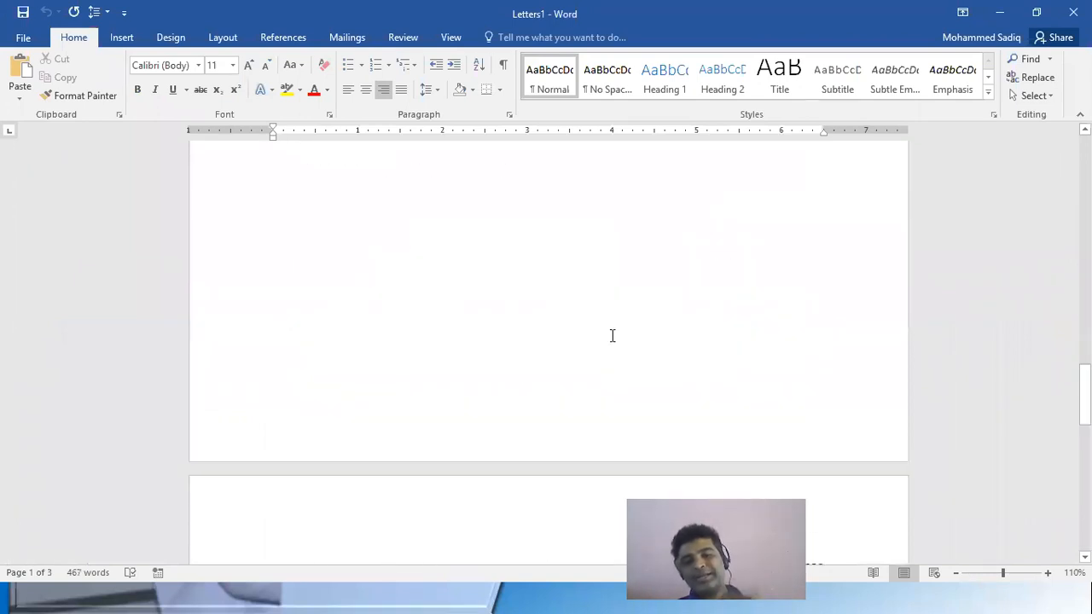
pyautogui.scroll(2, 597, 333)
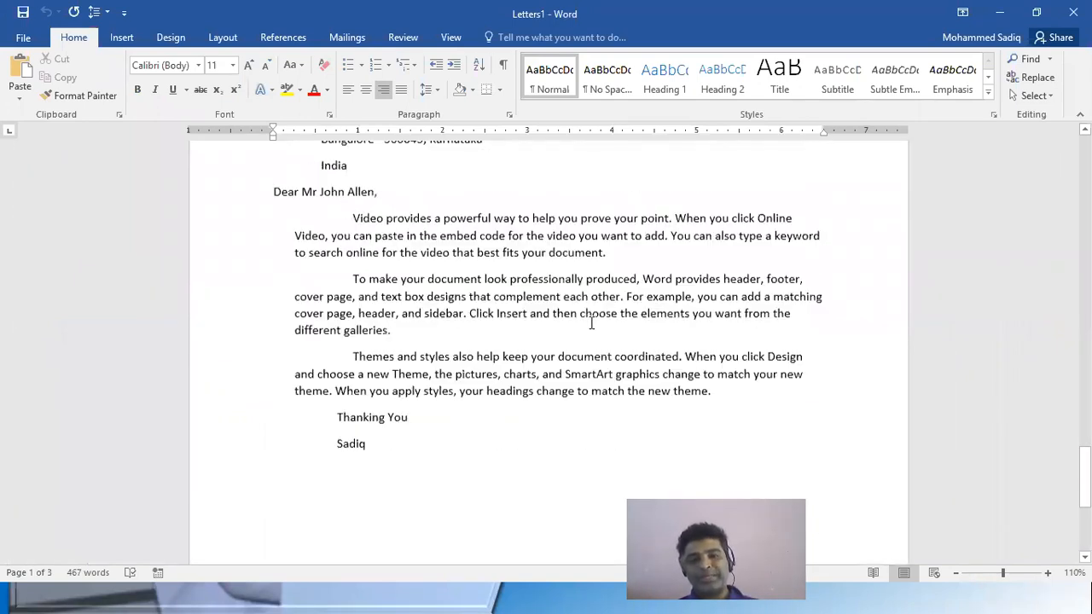
pyautogui.scroll(20, 591, 317)
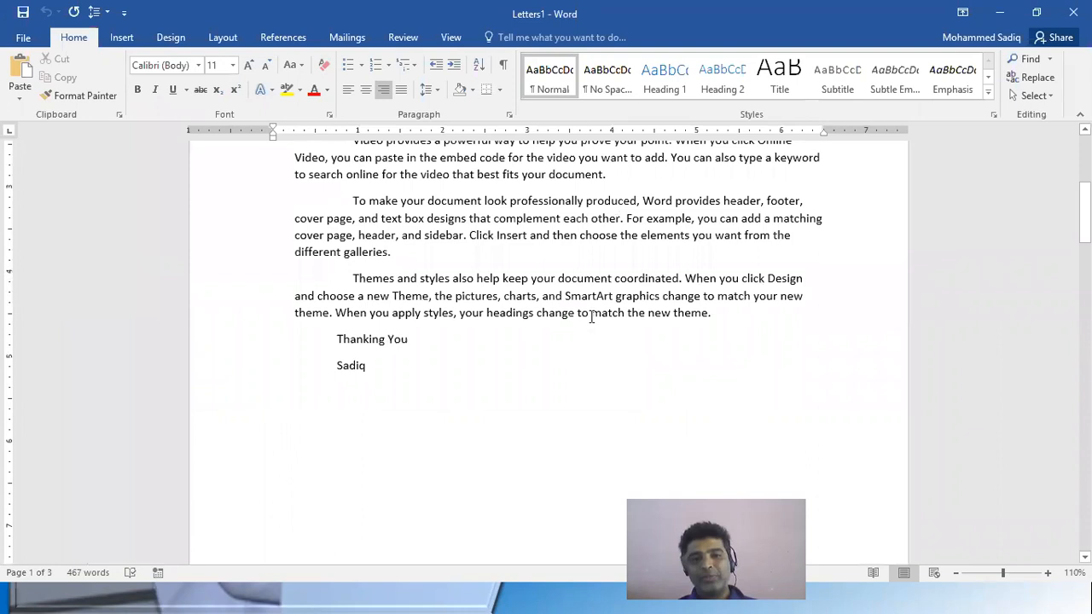
# Italicize the recipient's name, company, area and city lines in the first letter's address block
pyautogui.moveTo(338, 295); pyautogui.dragTo(513, 388)
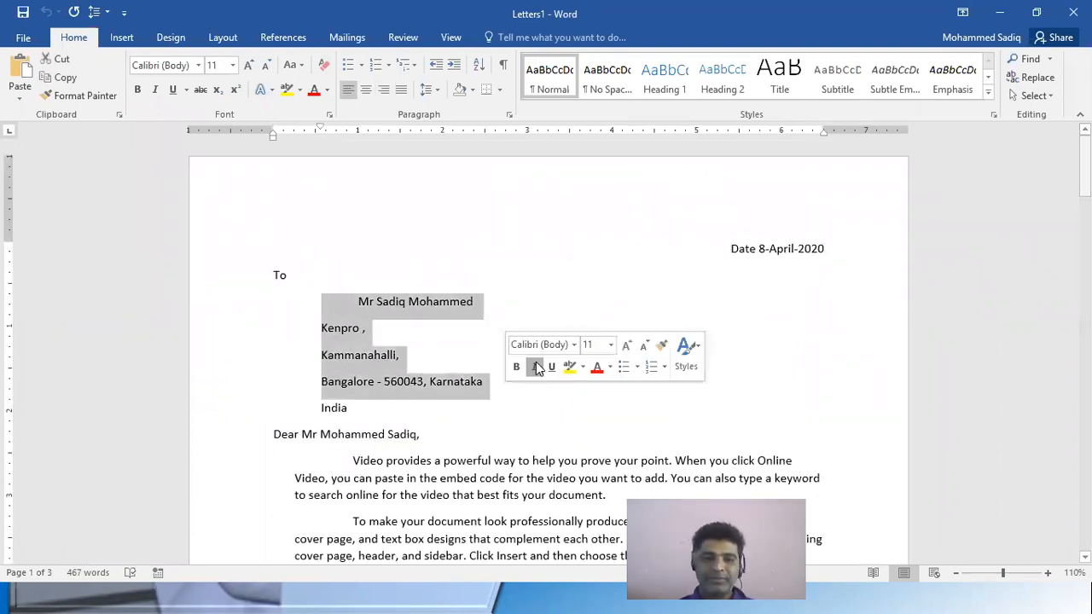
pyautogui.hotkey('ctrl', 'i')
pyautogui.click(625, 357)
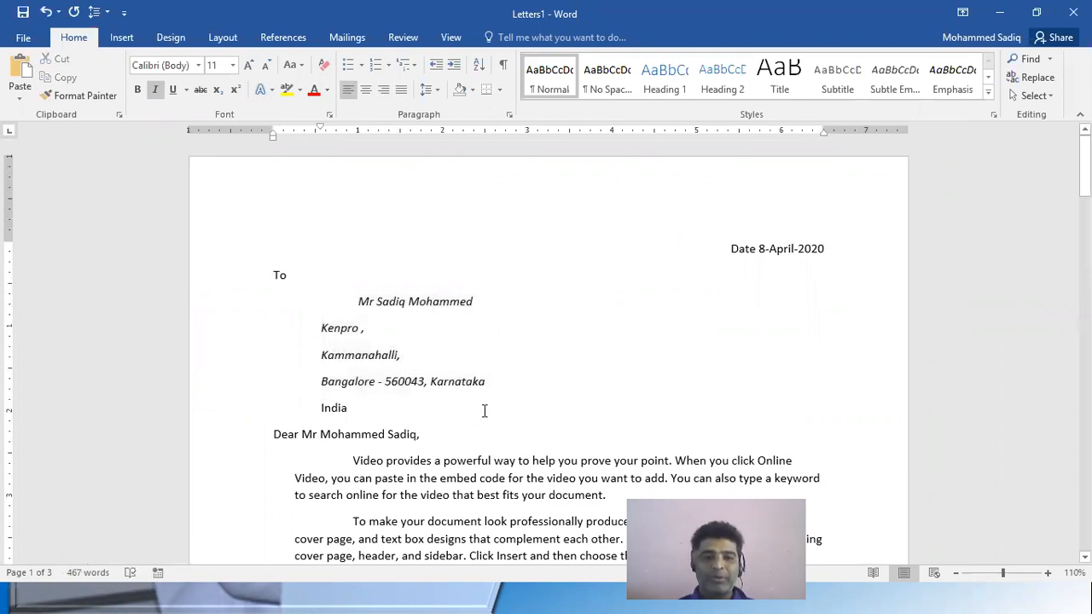
# Look through the second and third letters to compare their address formatting and body text with the first letter
pyautogui.scroll(-3, 284, 359)
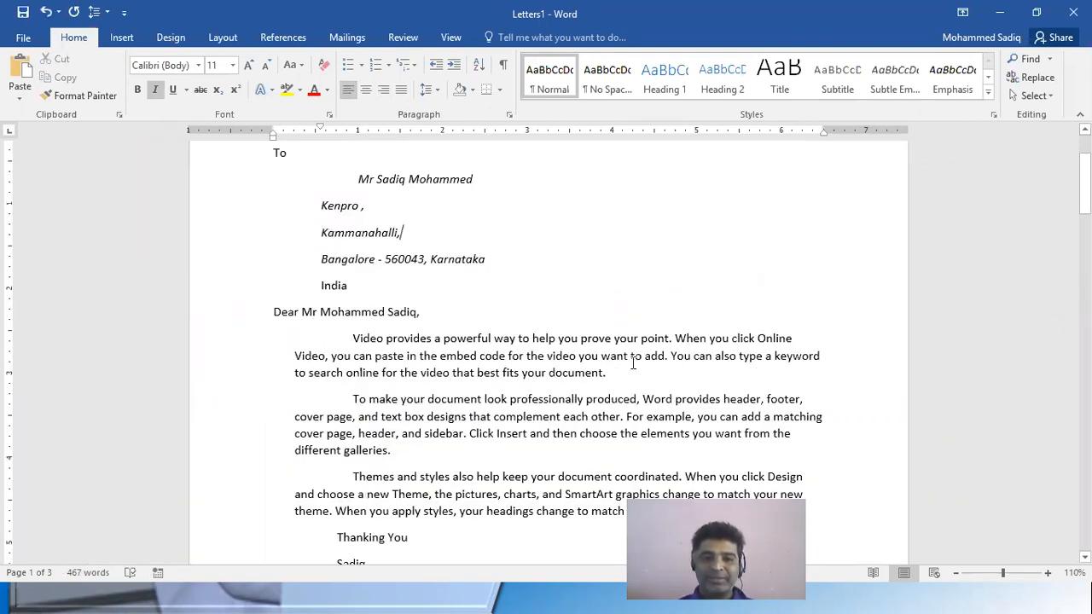
pyautogui.click(525, 357)
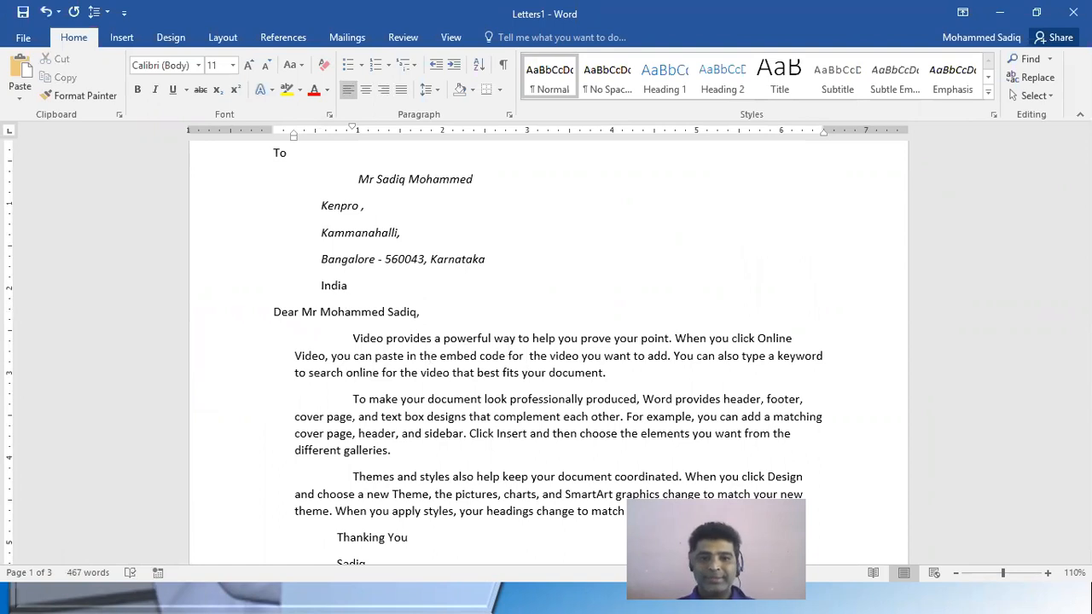
pyautogui.scroll(-15, 452, 433)
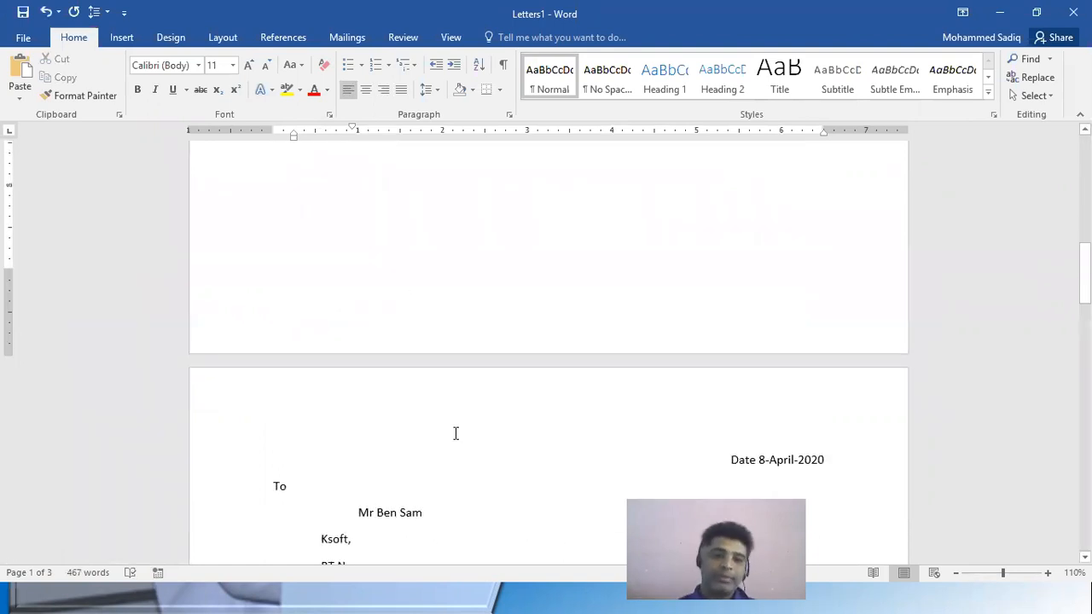
pyautogui.scroll(-15, 442, 424)
pyautogui.scroll(-5, 450, 415)
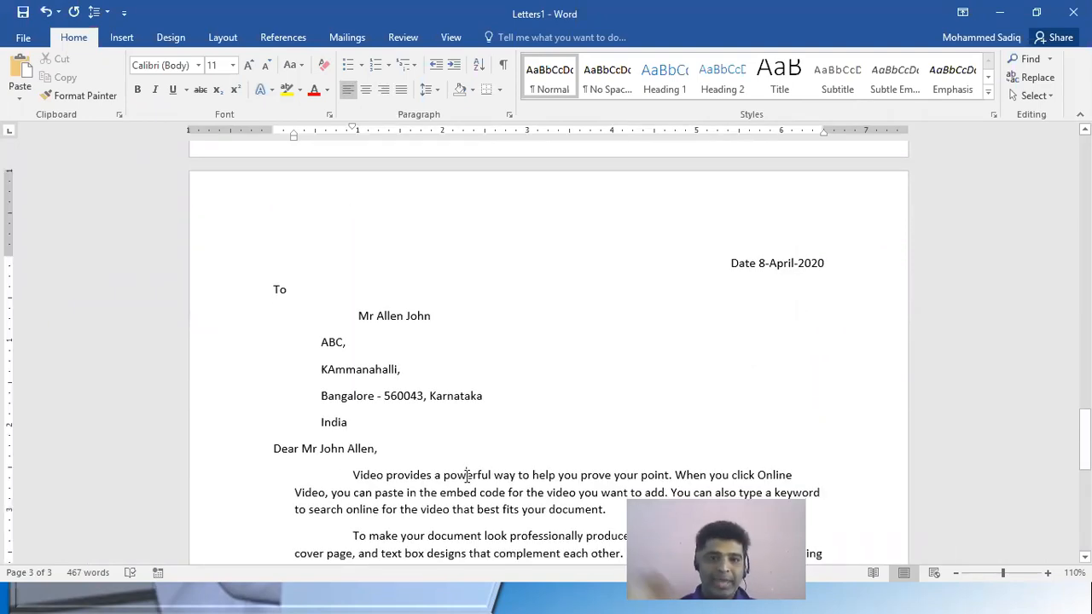
pyautogui.click(467, 476)
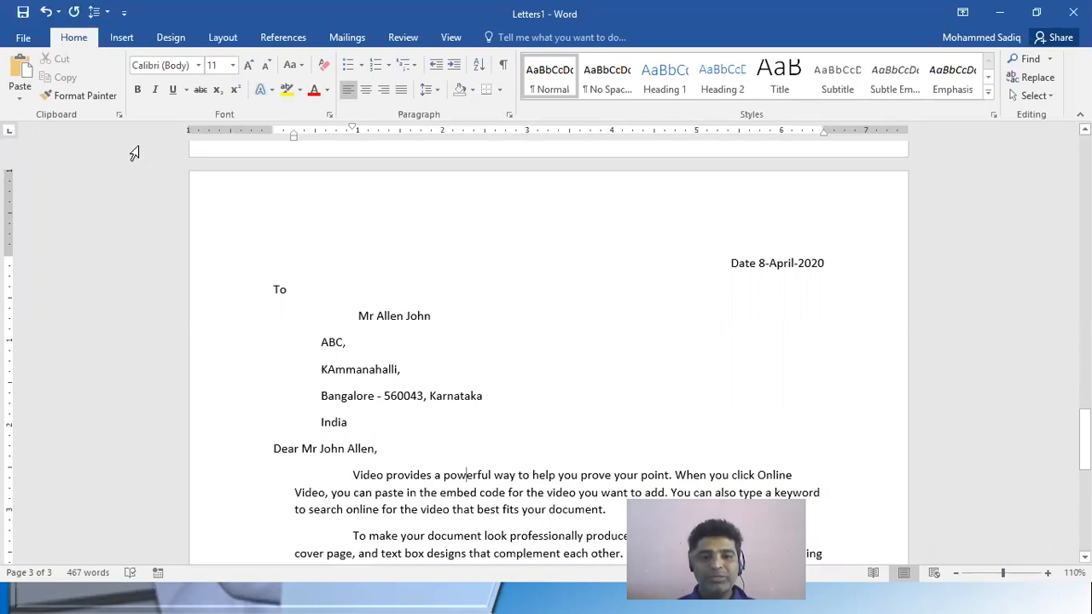
pyautogui.scroll(15, 482, 394)
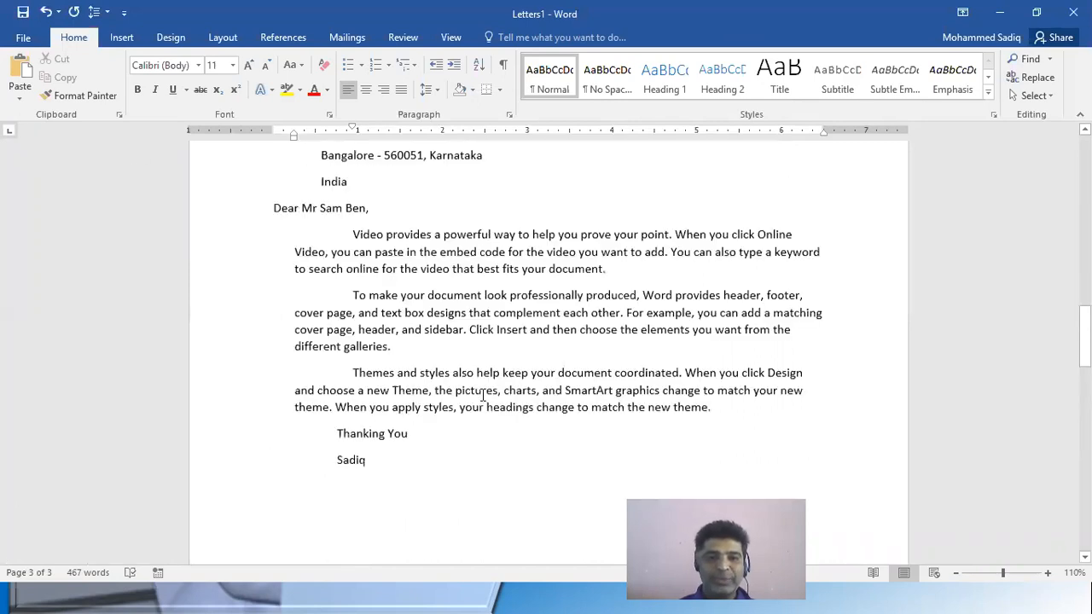
pyautogui.scroll(8, 482, 394)
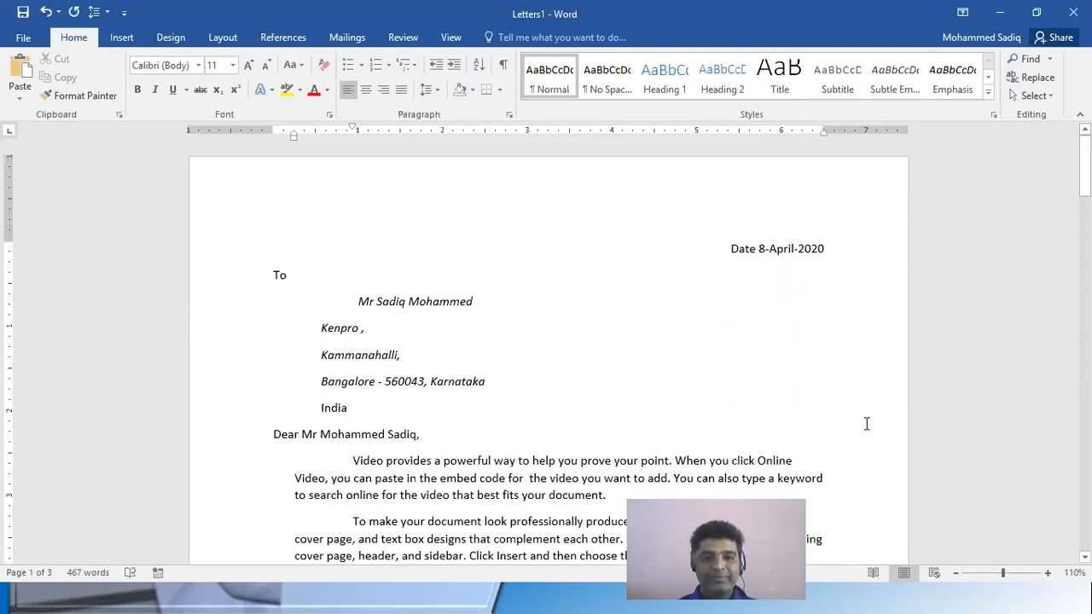
# Insert "Meeting is schedule at 11:30 am" after "Video provides a powerful way" in the first letter's opening paragraph
pyautogui.write('Mee')
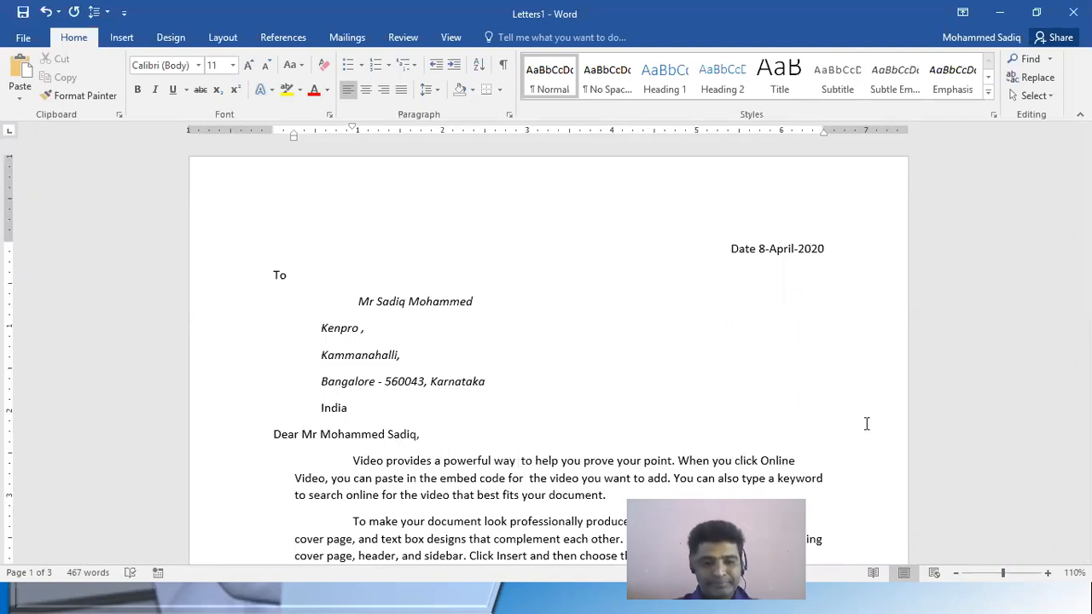
pyautogui.write('ting i')
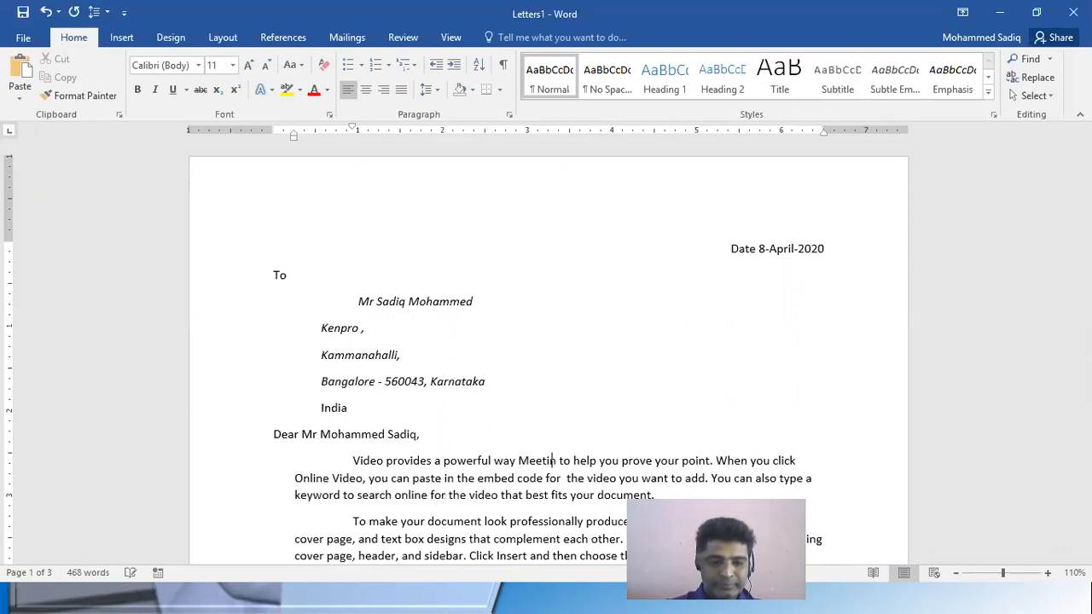
pyautogui.write('s sched')
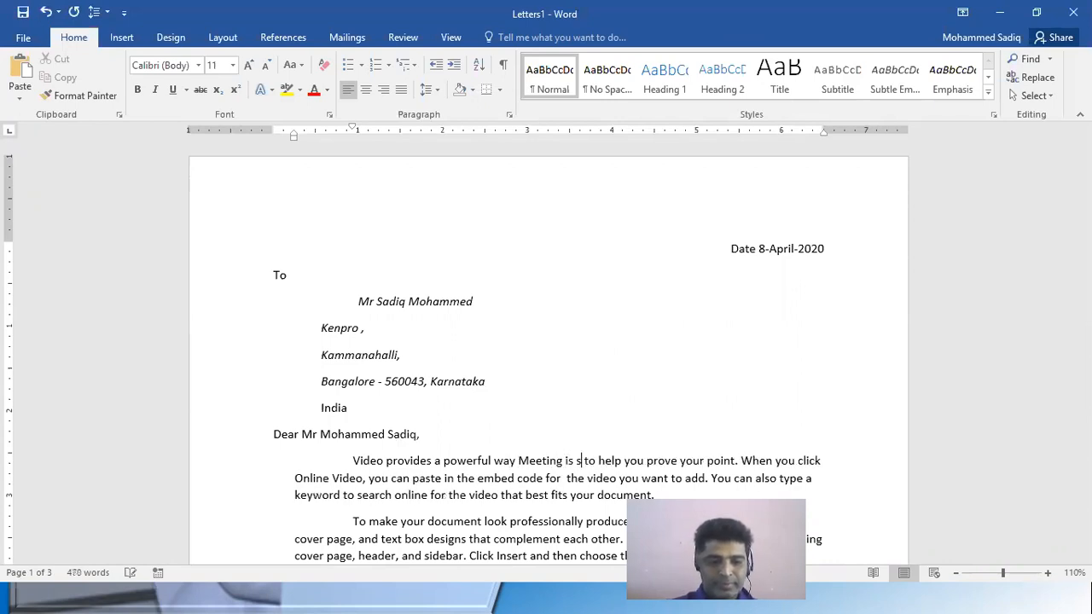
pyautogui.write('ule ')
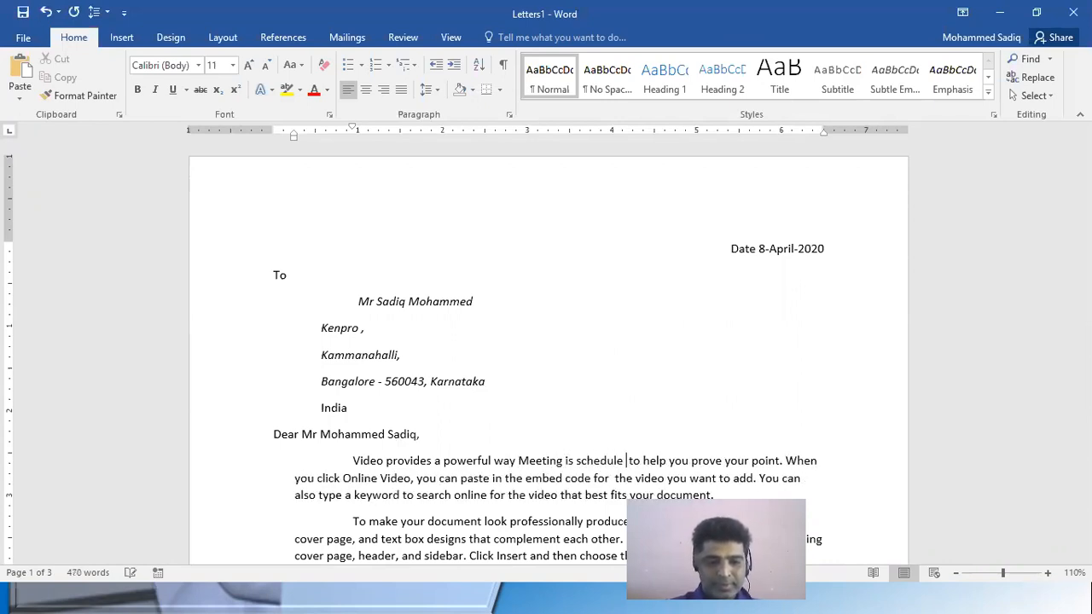
pyautogui.write('at 11: ')
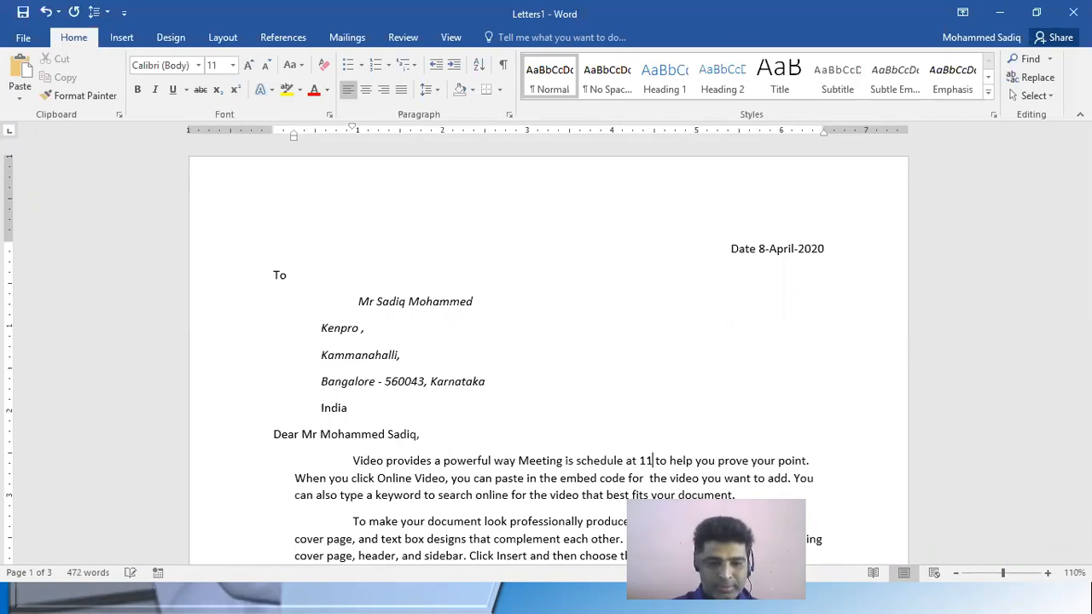
pyautogui.write('30 am')
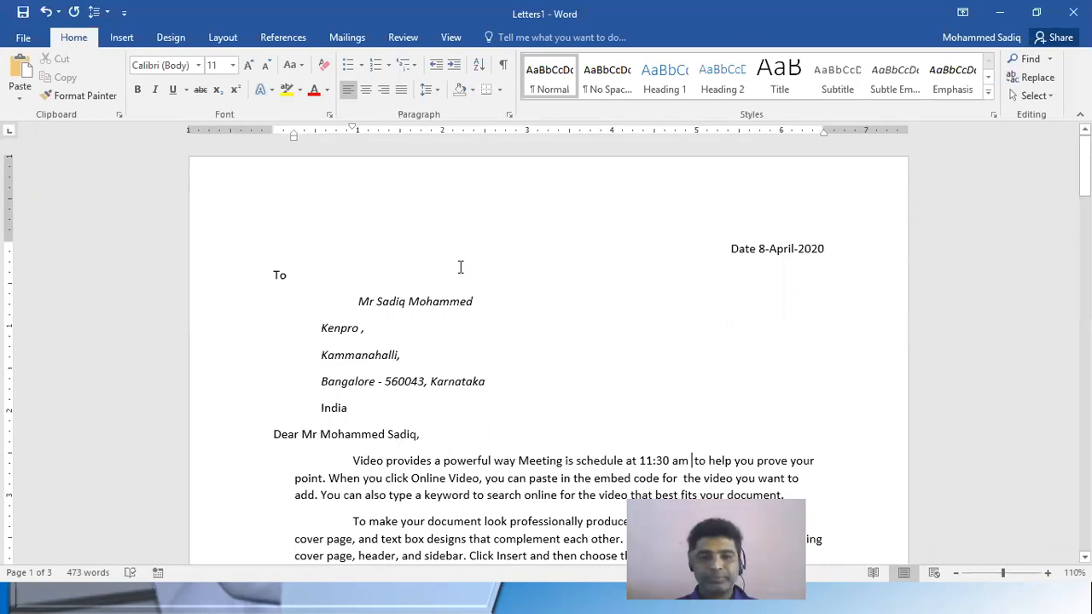
# Copy the meeting text from the first letter to after "Video provides a powerful way" in the second letter
pyautogui.keyDown('shift'); pyautogui.click(517, 465); pyautogui.keyUp('shift')
pyautogui.hotkey('ctrl', 'c')
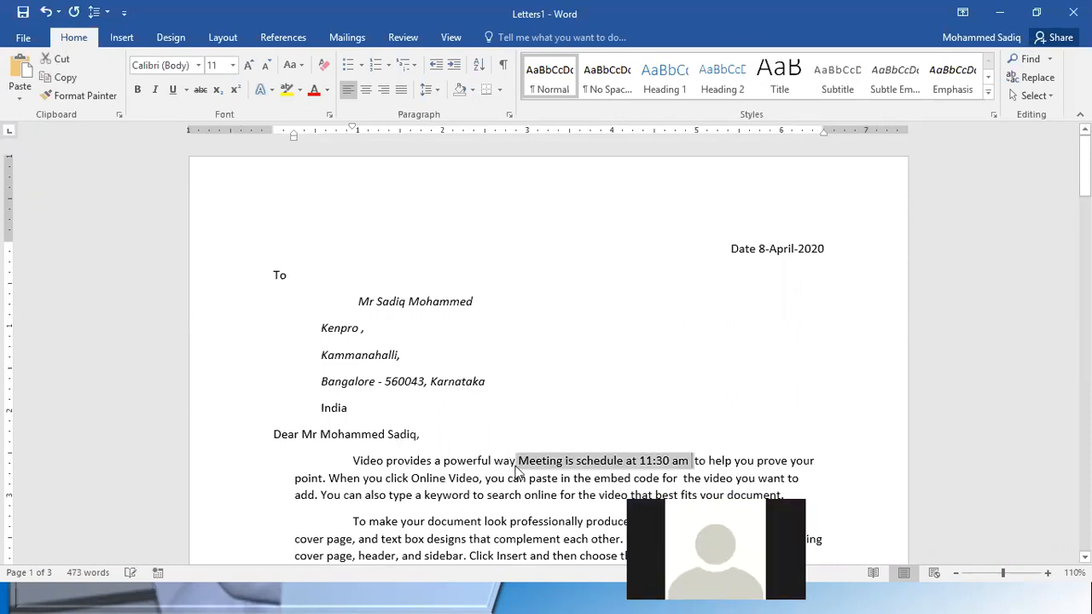
pyautogui.scroll(-15, 580, 452)
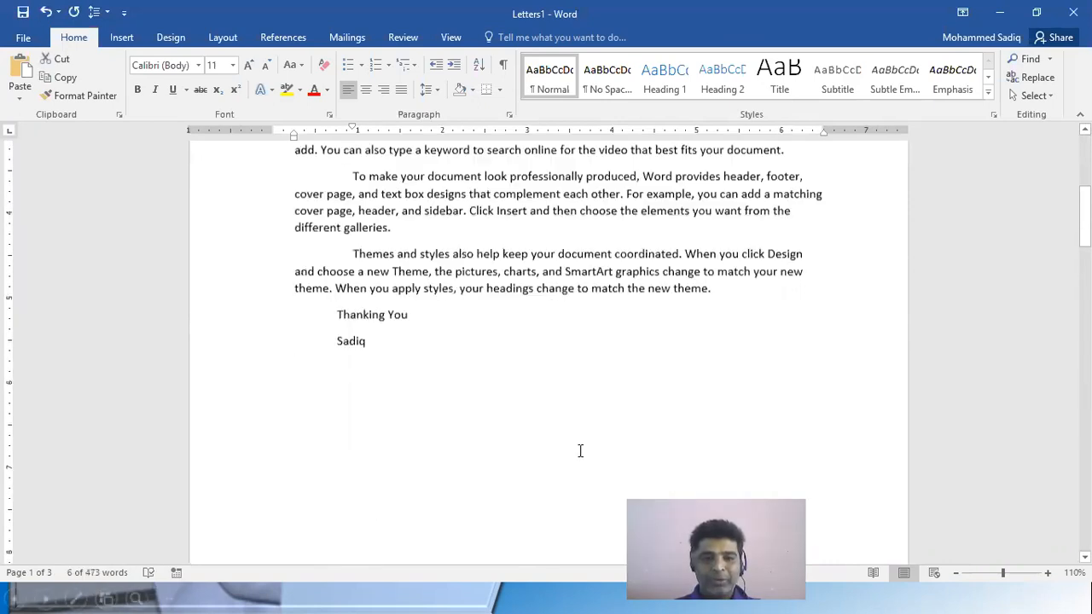
pyautogui.scroll(-11, 563, 452)
pyautogui.scroll(4, 527, 314)
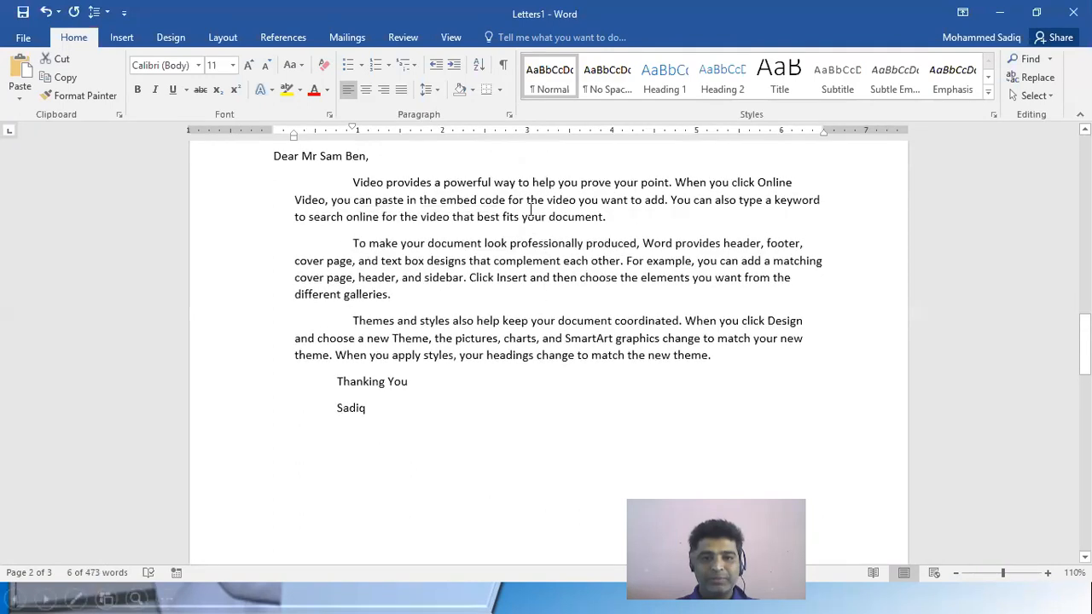
pyautogui.click(517, 183)
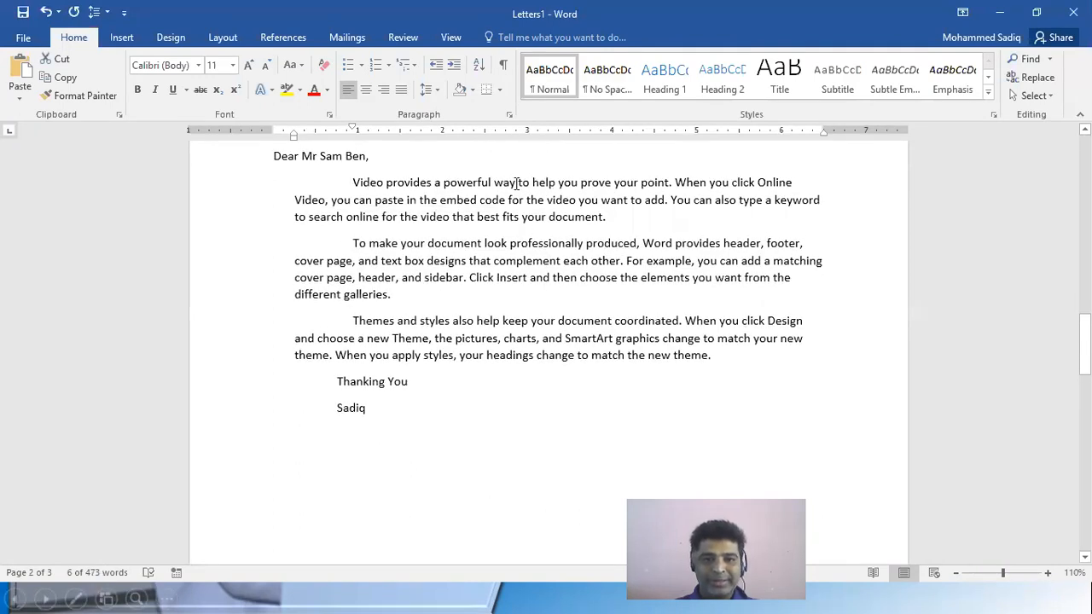
pyautogui.hotkey('ctrl', 'v')
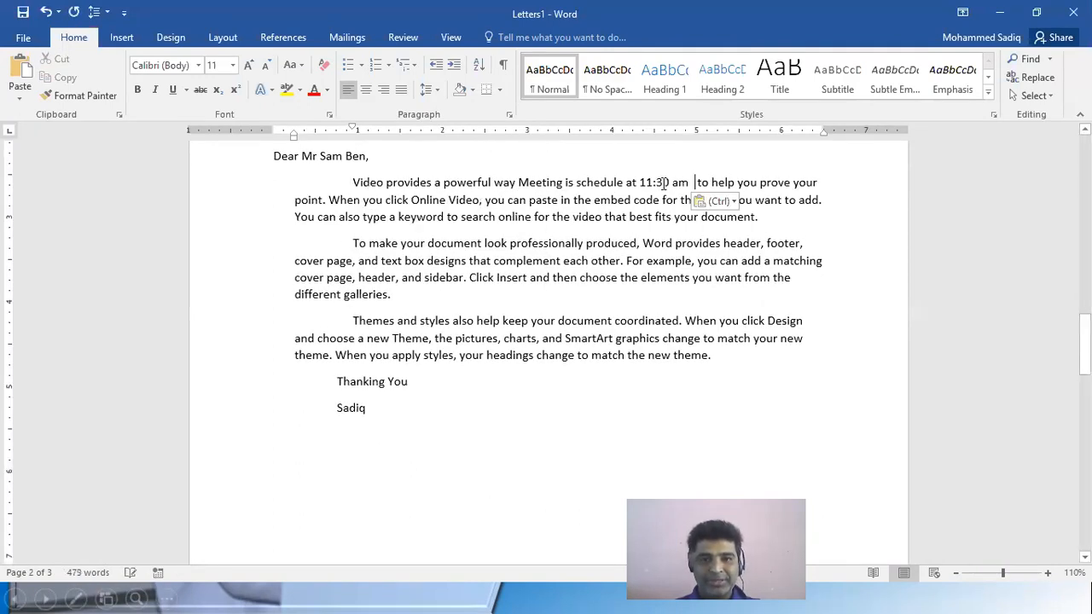
# Set the meeting time in the second letter to 11:00 am and compare it with the first letter
pyautogui.click(658, 182)
pyautogui.press('BackSpace')
pyautogui.write('0')
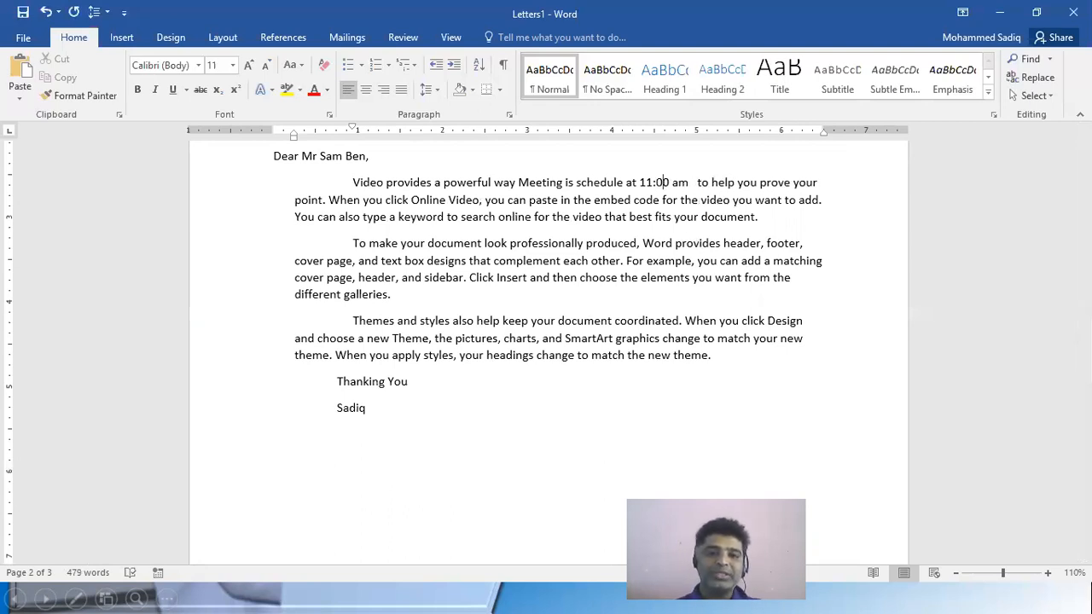
pyautogui.scroll(5, 545, 286)
pyautogui.scroll(12, 550, 282)
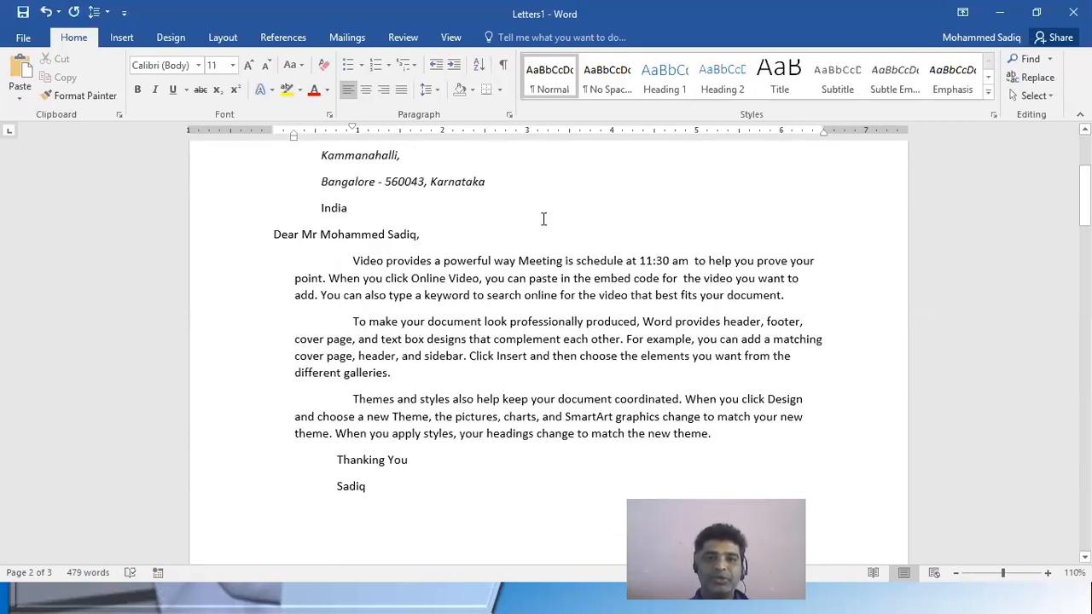
pyautogui.scroll(3, 543, 219)
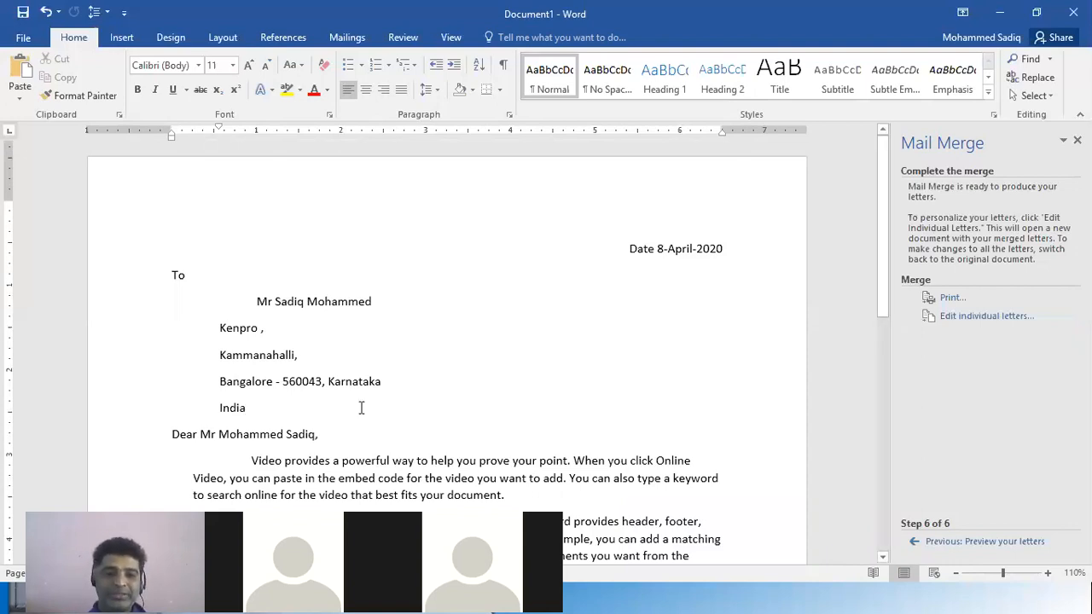
# Examine the original letter's recipient-specific address and greeting against the body paragraphs shared by every recipient
pyautogui.scroll(-3, 332, 358)
pyautogui.moveTo(232, 297); pyautogui.dragTo(615, 473)
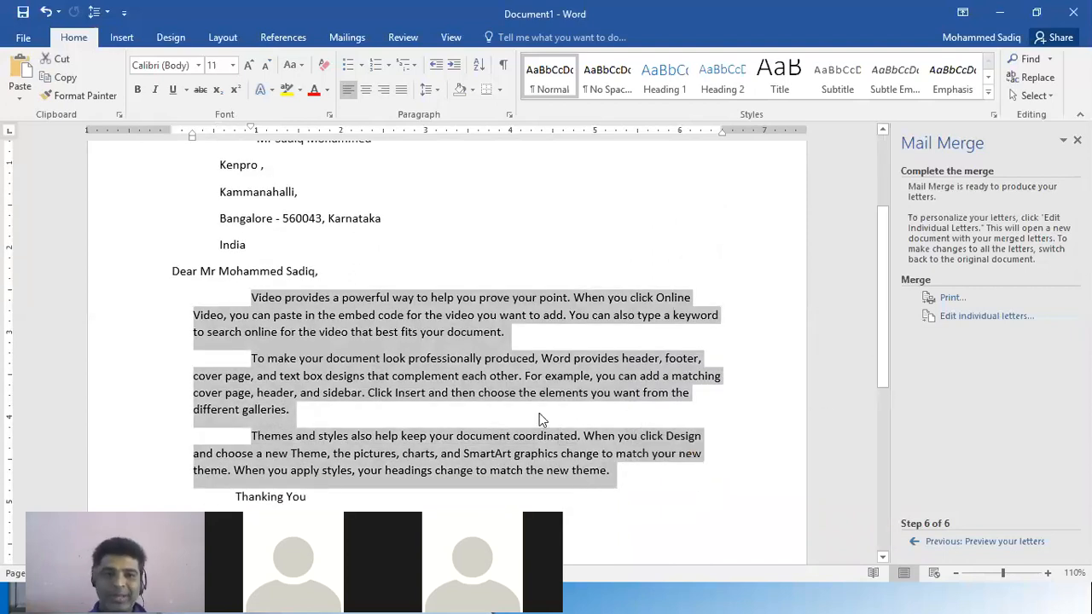
pyautogui.scroll(2, 195, 236)
pyautogui.moveTo(253, 221); pyautogui.dragTo(348, 300)
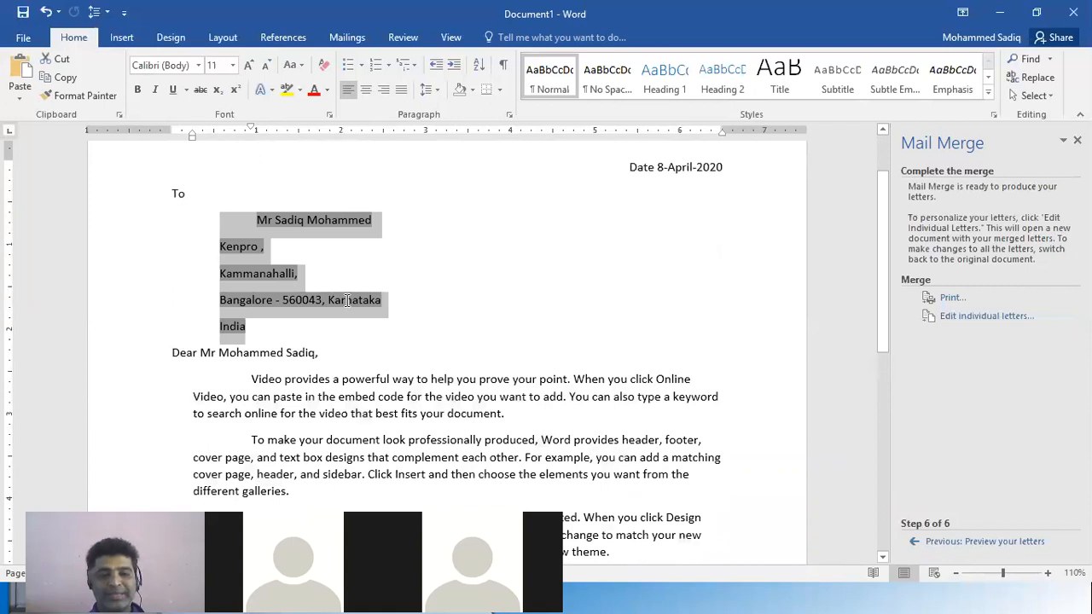
pyautogui.scroll(2, 520, 372)
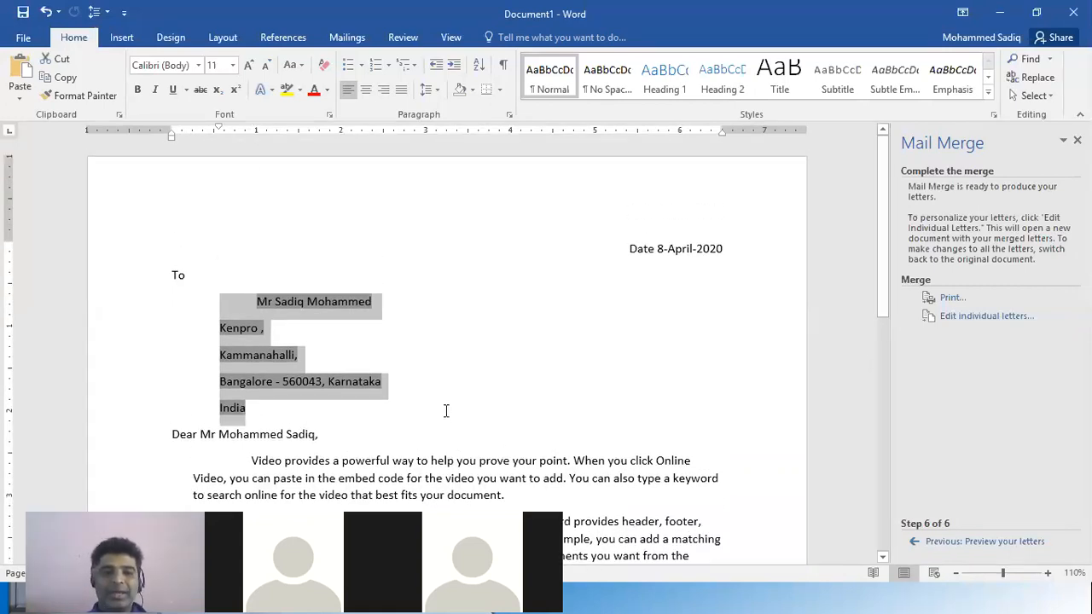
pyautogui.scroll(-3, 445, 410)
pyautogui.moveTo(222, 327); pyautogui.dragTo(558, 494)
pyautogui.scroll(-3, 529, 460)
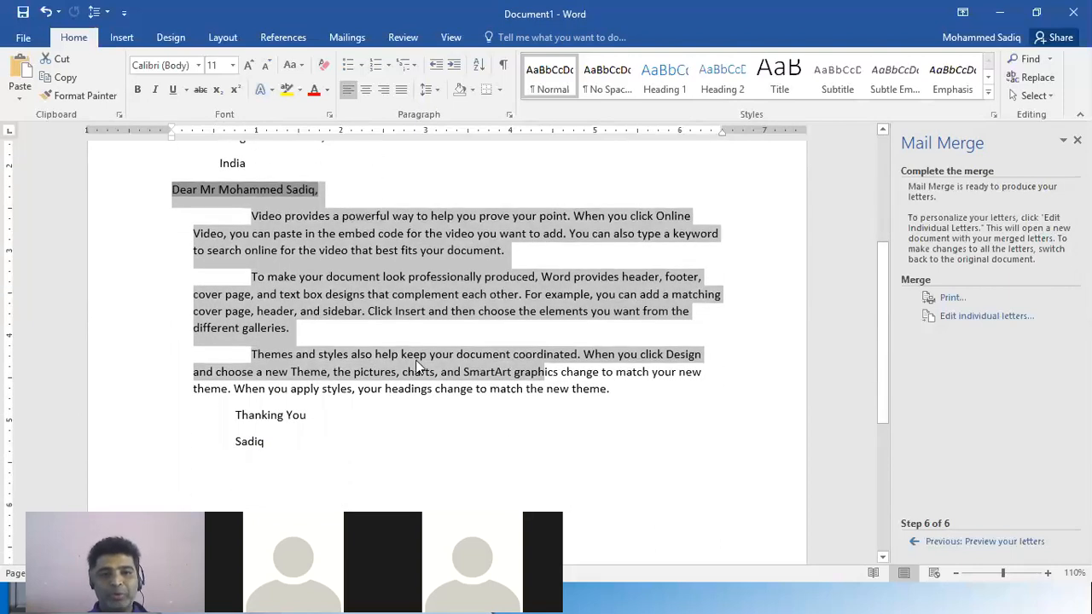
pyautogui.scroll(3, 418, 367)
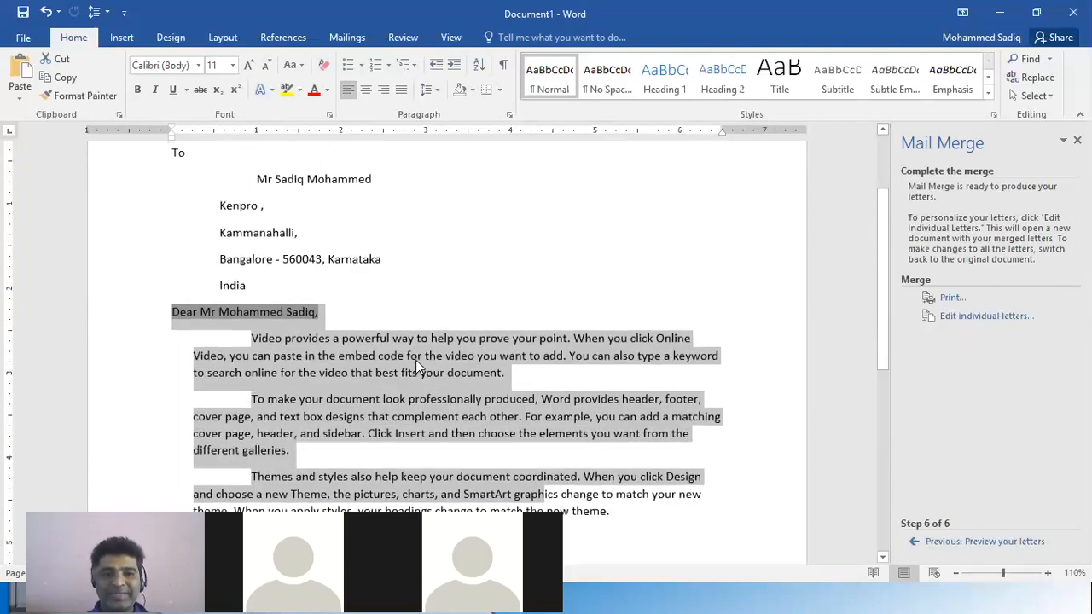
pyautogui.click(386, 265)
pyautogui.moveTo(251, 338); pyautogui.dragTo(611, 433)
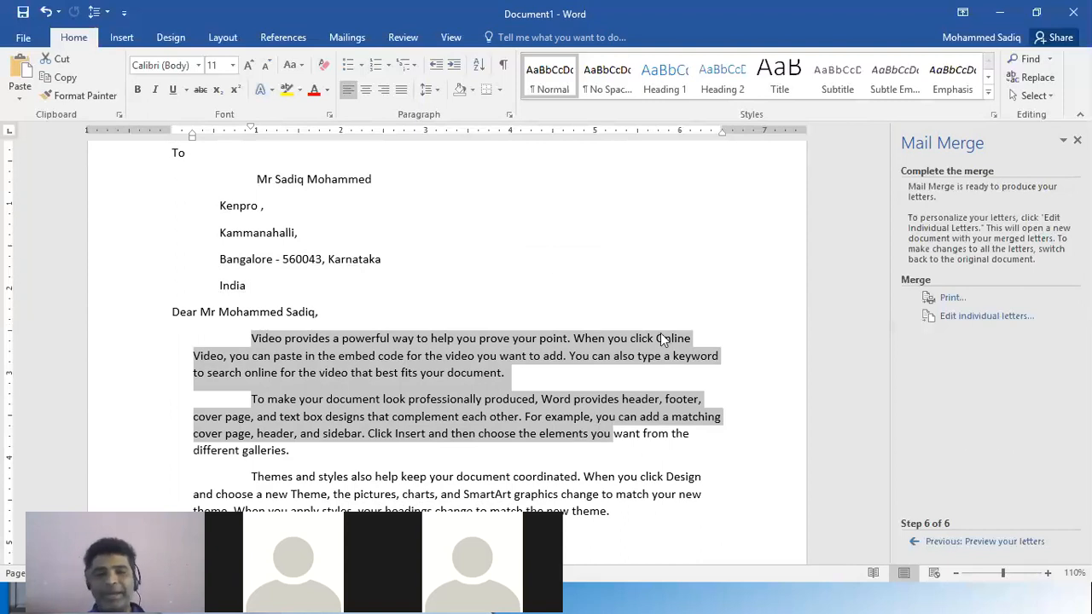
pyautogui.click(309, 268)
pyautogui.moveTo(309, 268); pyautogui.dragTo(388, 301)
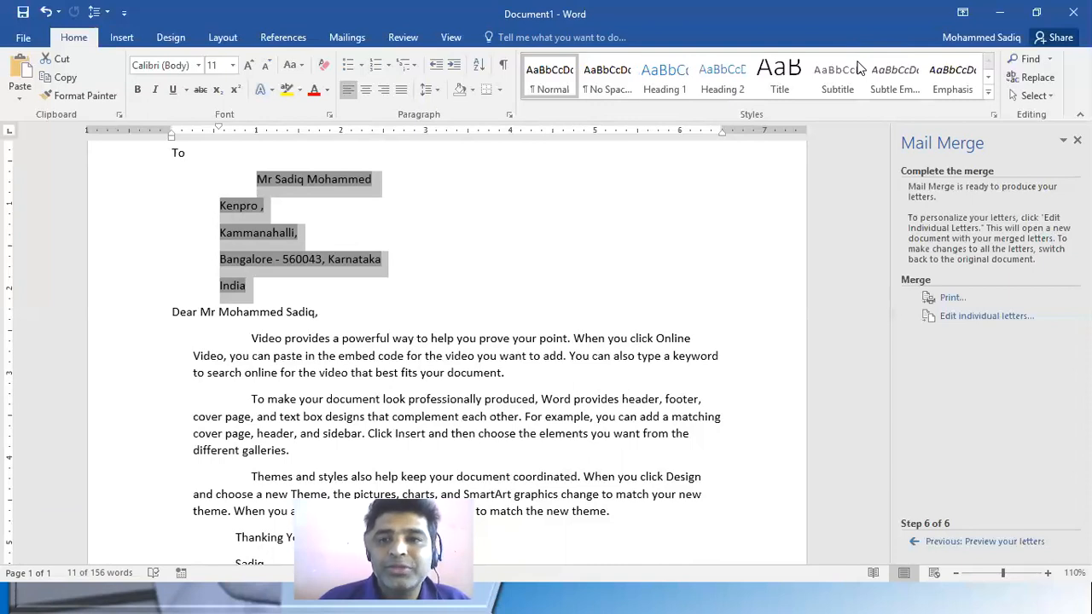
pyautogui.click(469, 220)
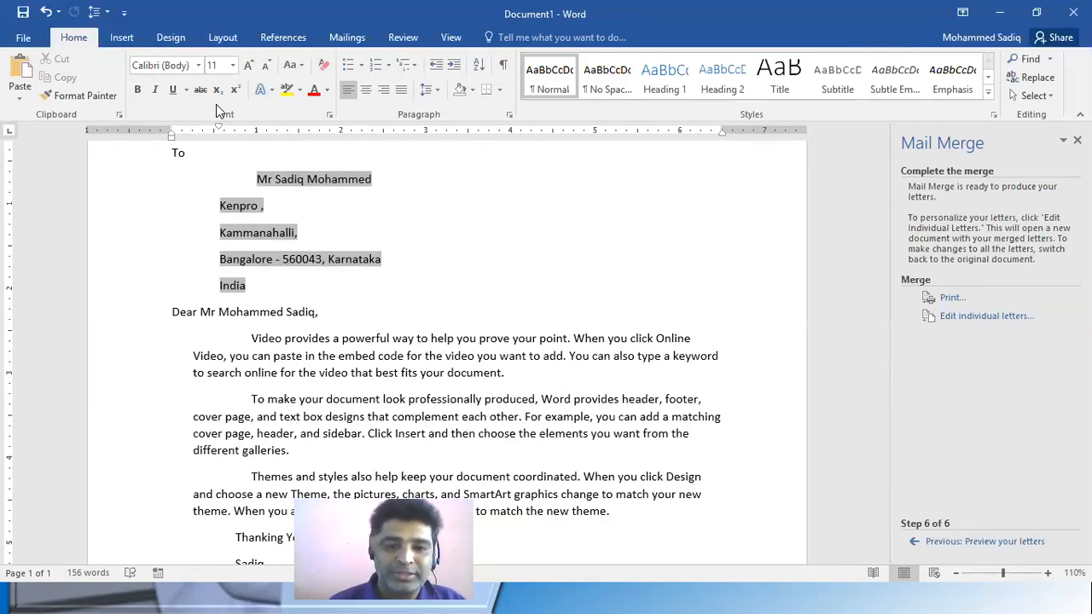
pyautogui.click(417, 266)
pyautogui.scroll(-5, 609, 329)
pyautogui.scroll(5, 674, 463)
pyautogui.press('Up')
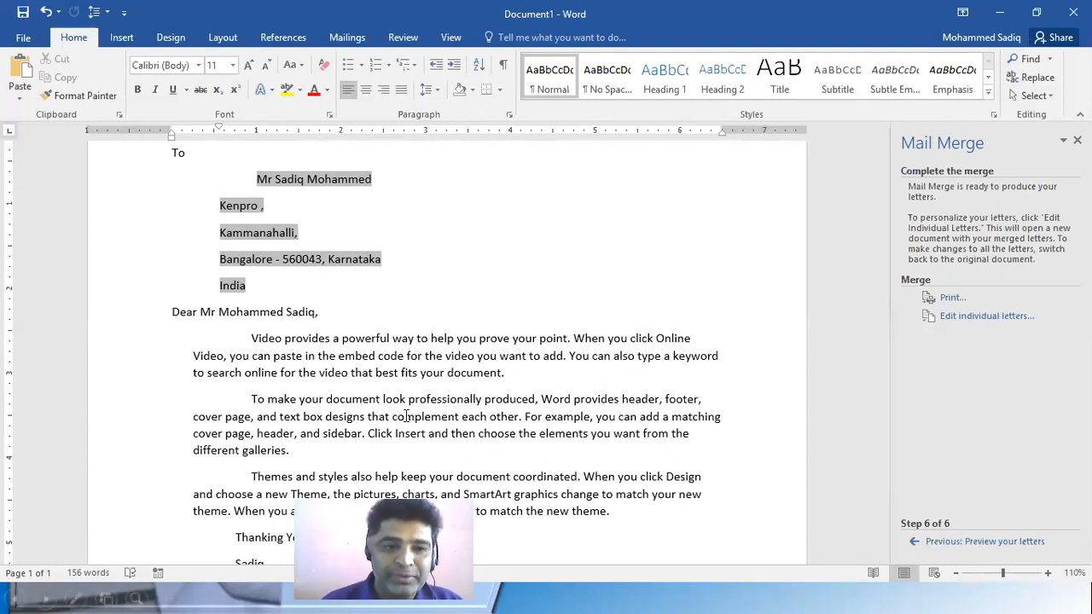
# Create a new blank document and bring up the commands for inserting content into it
pyautogui.click(24, 40)
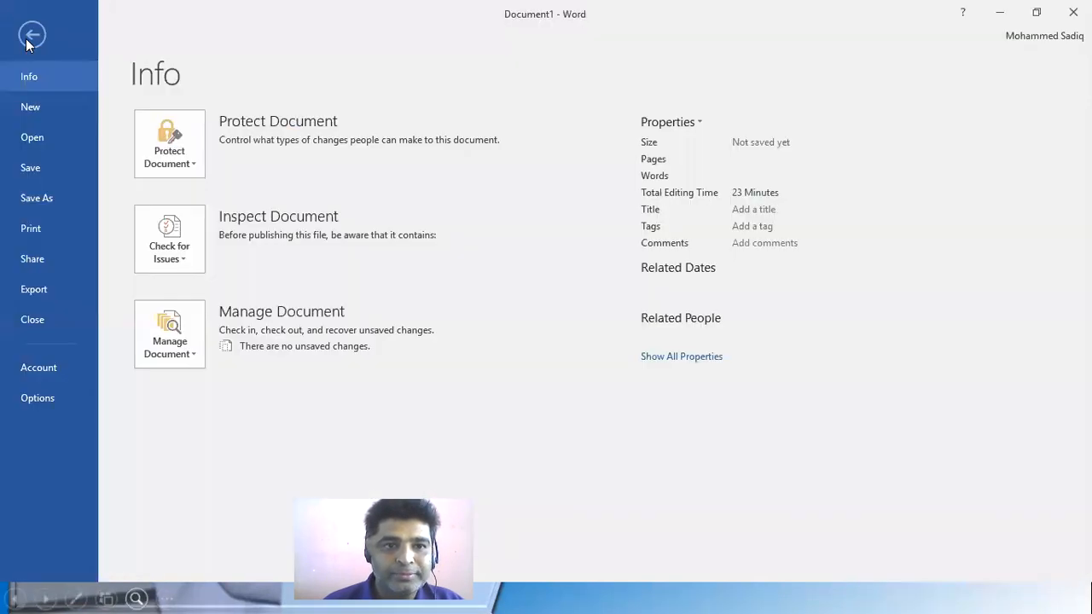
pyautogui.click(52, 106)
pyautogui.click(233, 269)
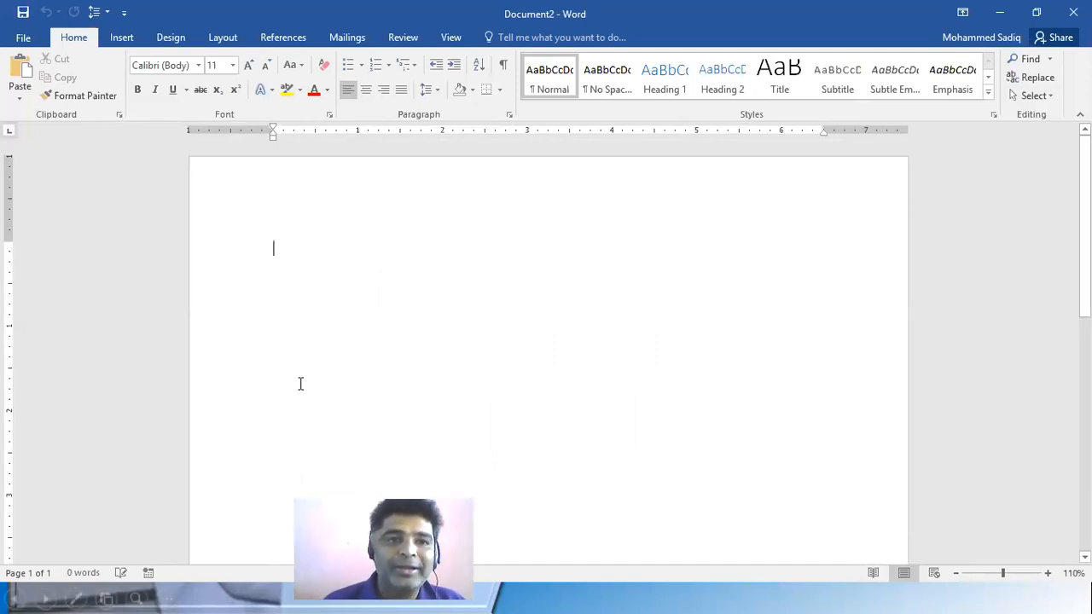
pyautogui.click(122, 38)
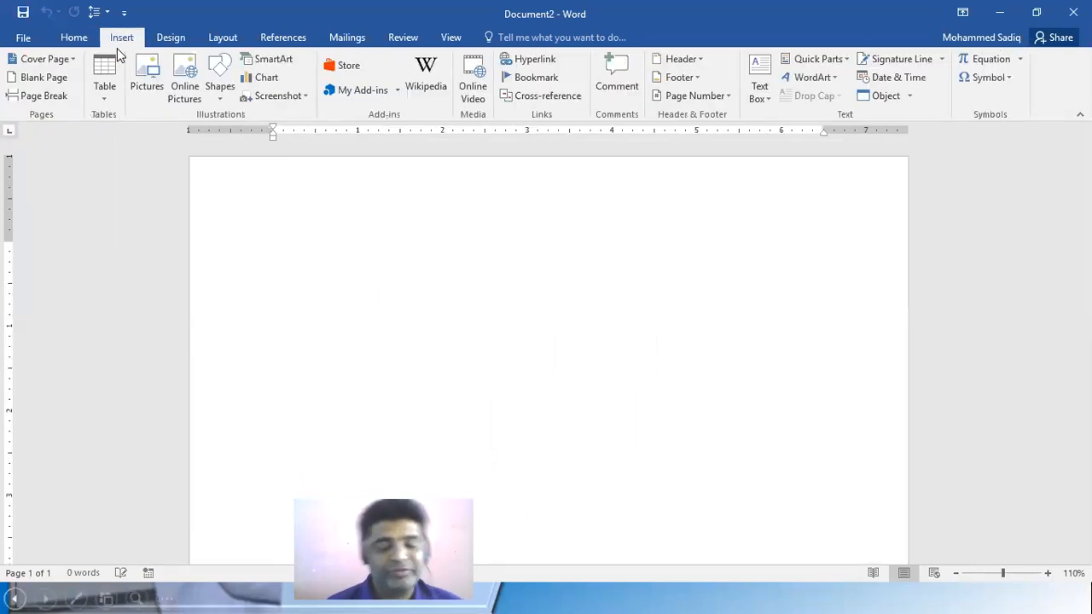
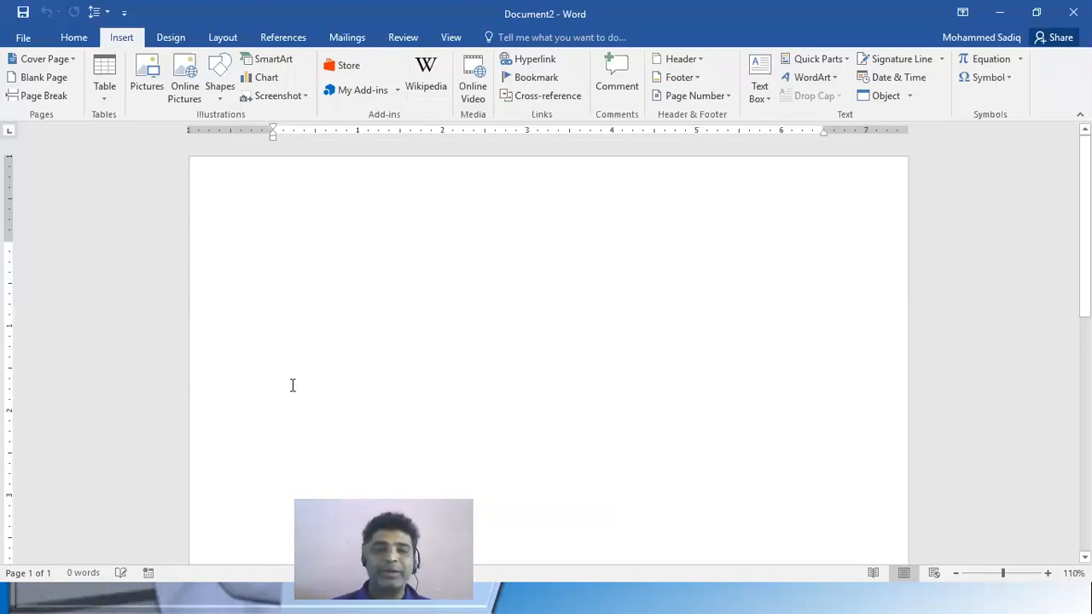
# Look through the SmartArt layouts and insert a Vertical Accent List graphic from the List category
pyautogui.click(274, 60)
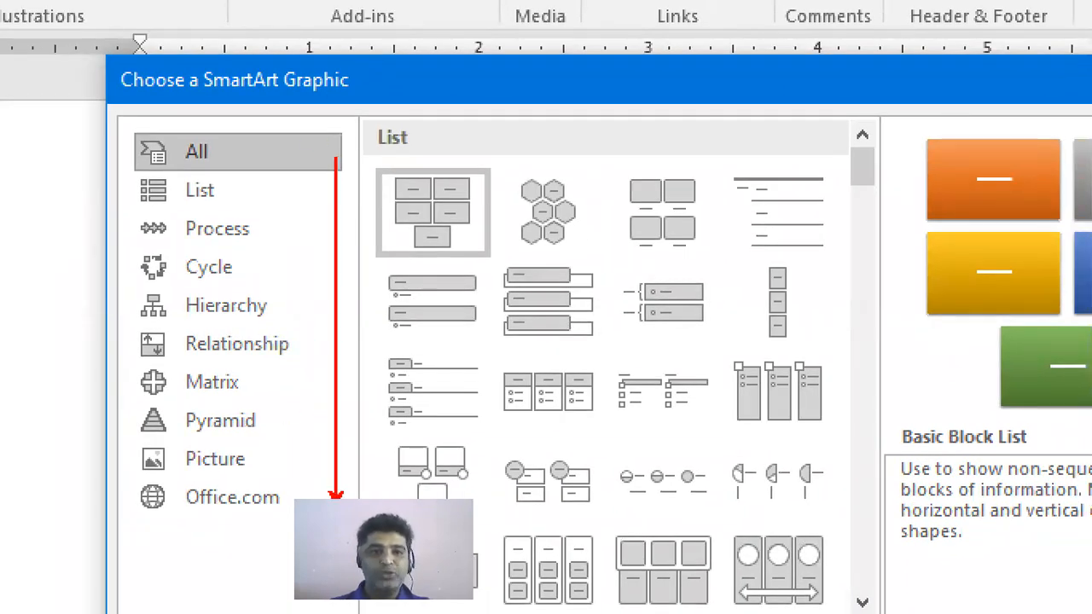
pyautogui.moveTo(240, 193); pyautogui.dragTo(252, 193)
pyautogui.moveTo(260, 234); pyautogui.dragTo(272, 234)
pyautogui.moveTo(250, 273); pyautogui.dragTo(258, 274)
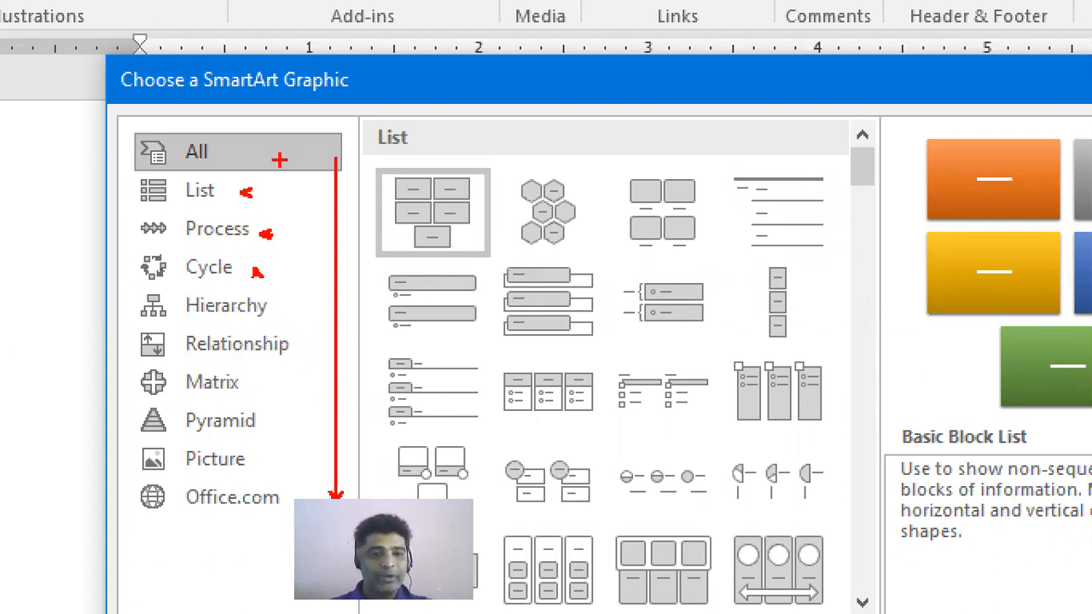
pyautogui.press('Escape')
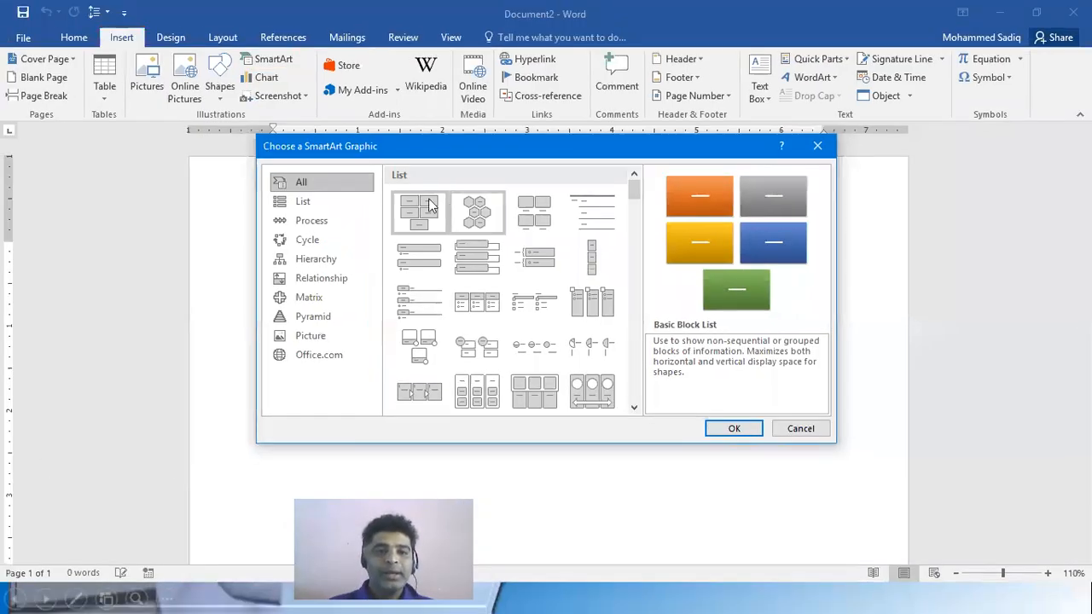
pyautogui.click(318, 200)
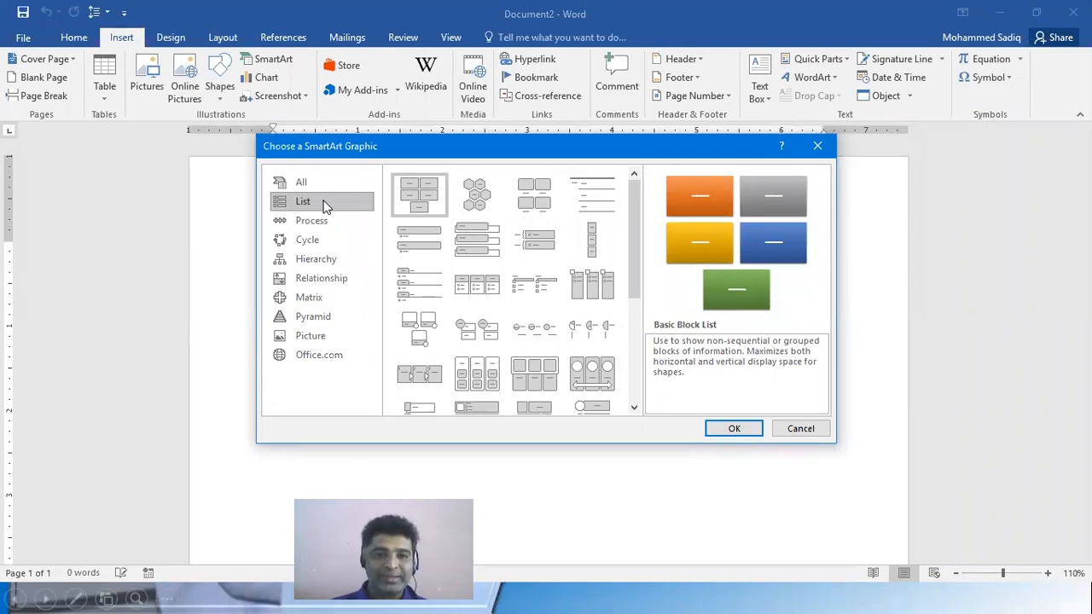
pyautogui.moveTo(637, 227); pyautogui.dragTo(650, 329)
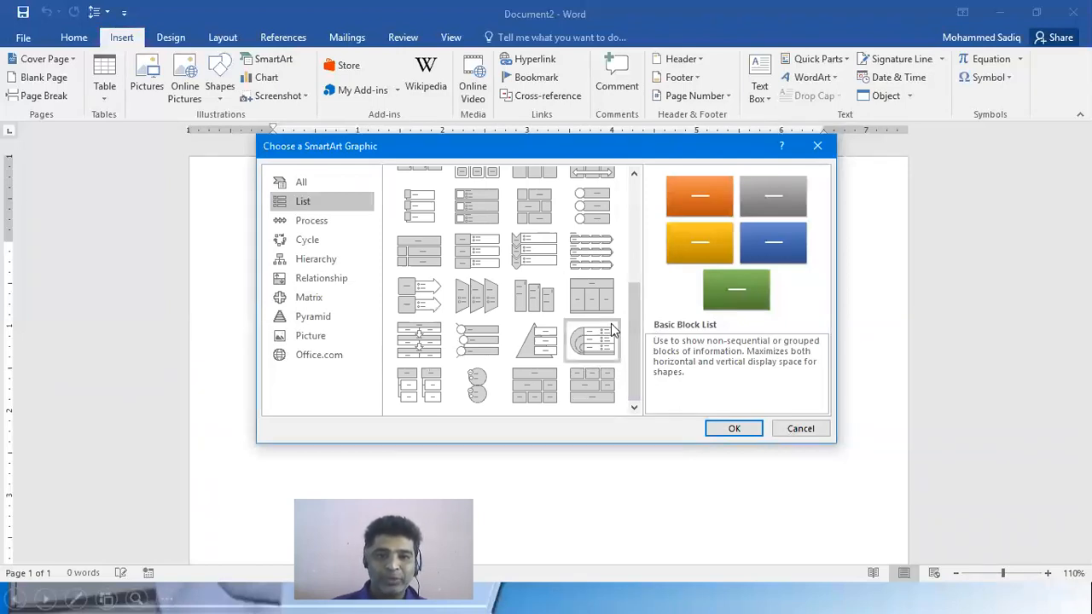
pyautogui.moveTo(631, 337); pyautogui.dragTo(646, 226)
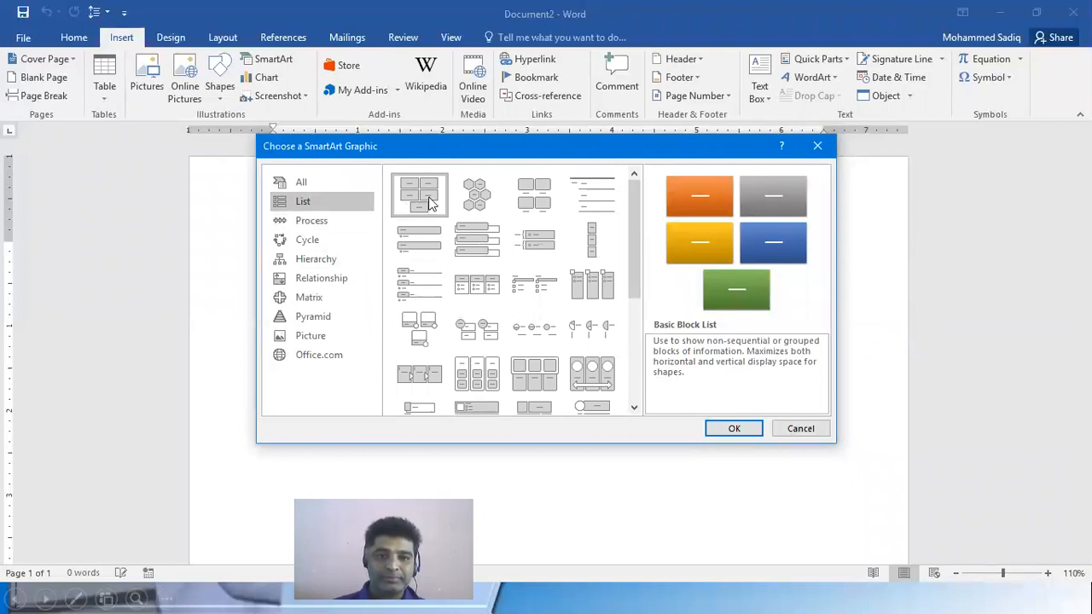
pyautogui.moveTo(638, 234); pyautogui.dragTo(622, 307)
pyautogui.click(591, 308)
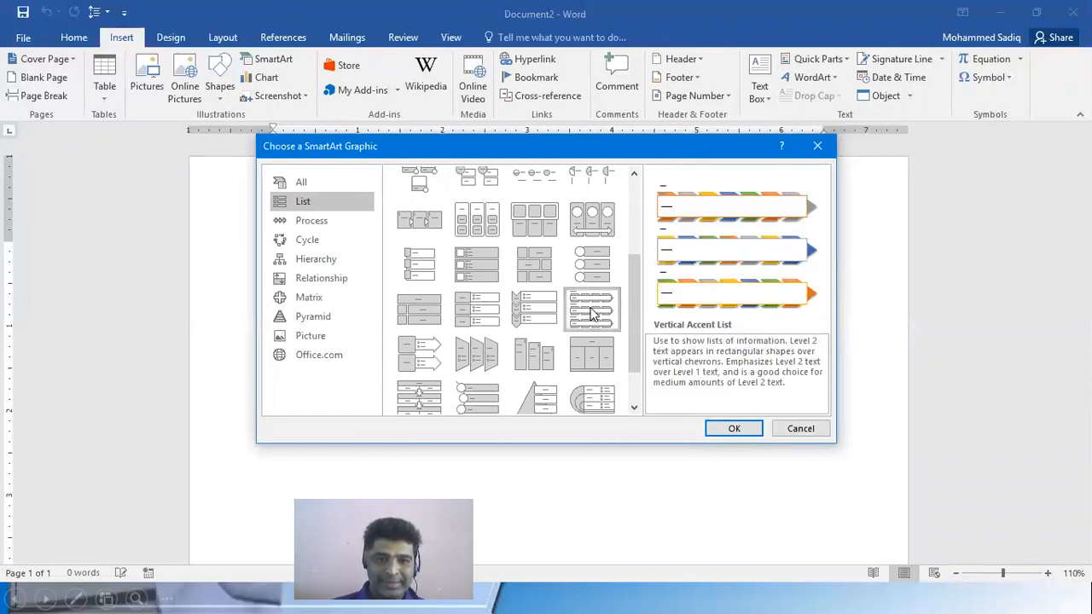
pyautogui.click(731, 426)
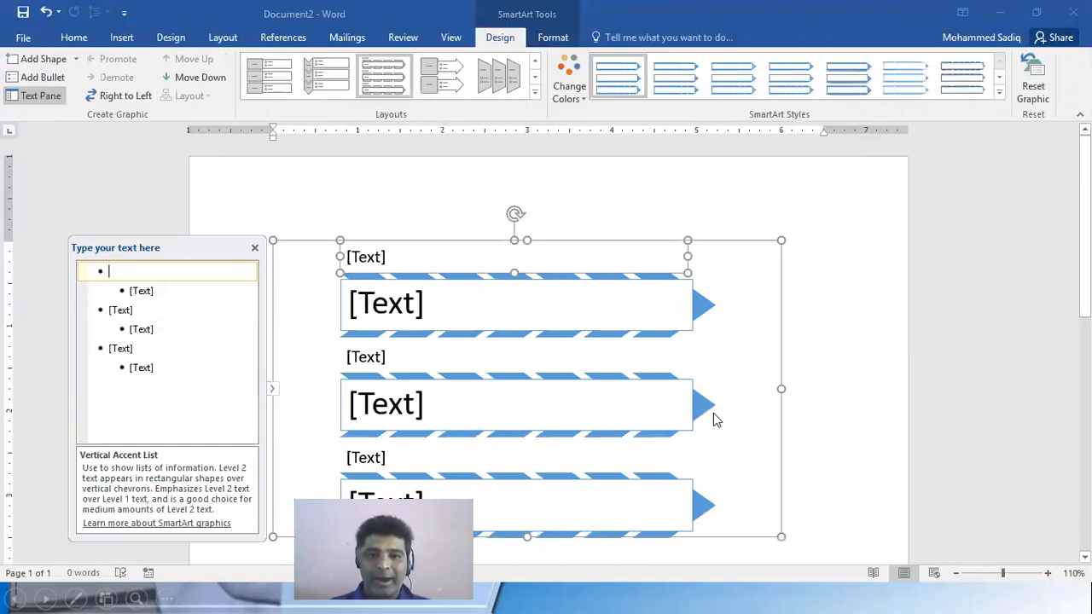
# Hide and reshow the SmartArt text pane, and compare its bullet levels with the placeholders in the graphic
pyautogui.click(272, 395)
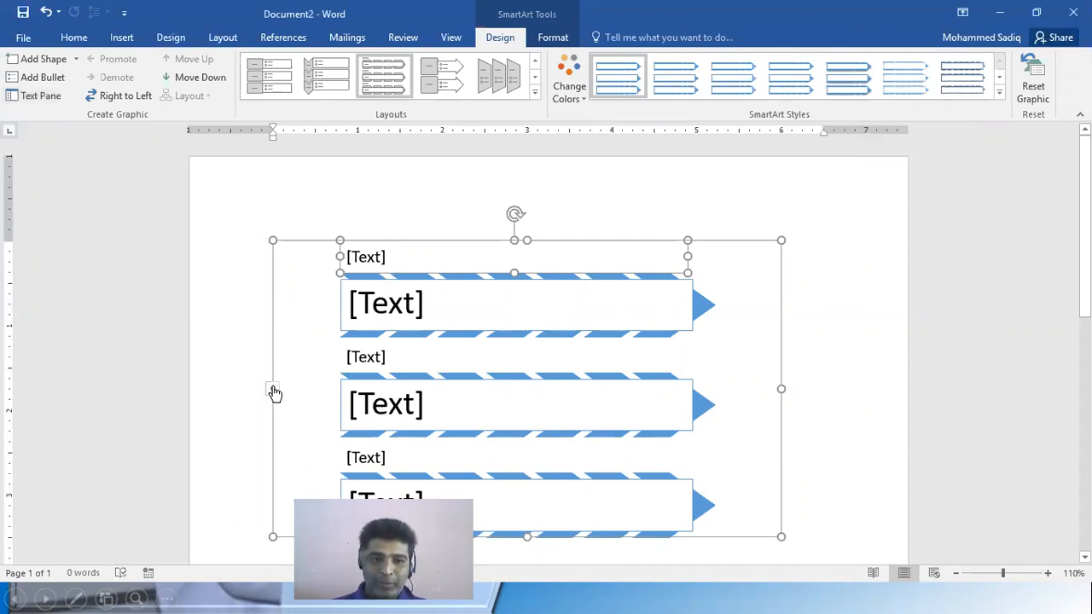
pyautogui.click(273, 393)
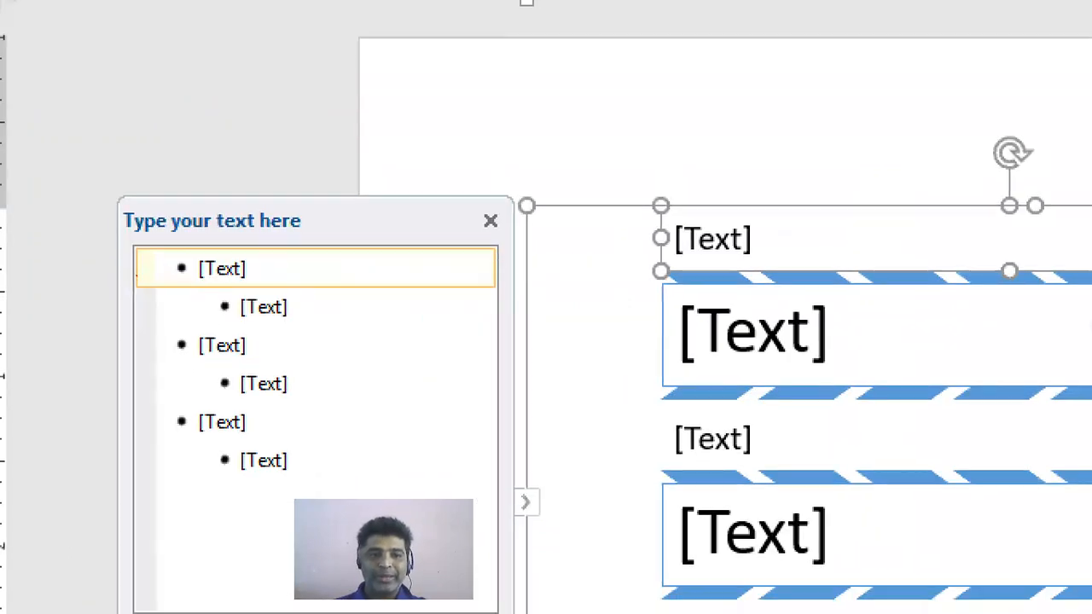
pyautogui.moveTo(148, 246); pyautogui.dragTo(375, 493)
pyautogui.moveTo(740, 338); pyautogui.dragTo(807, 339)
pyautogui.press('Escape')
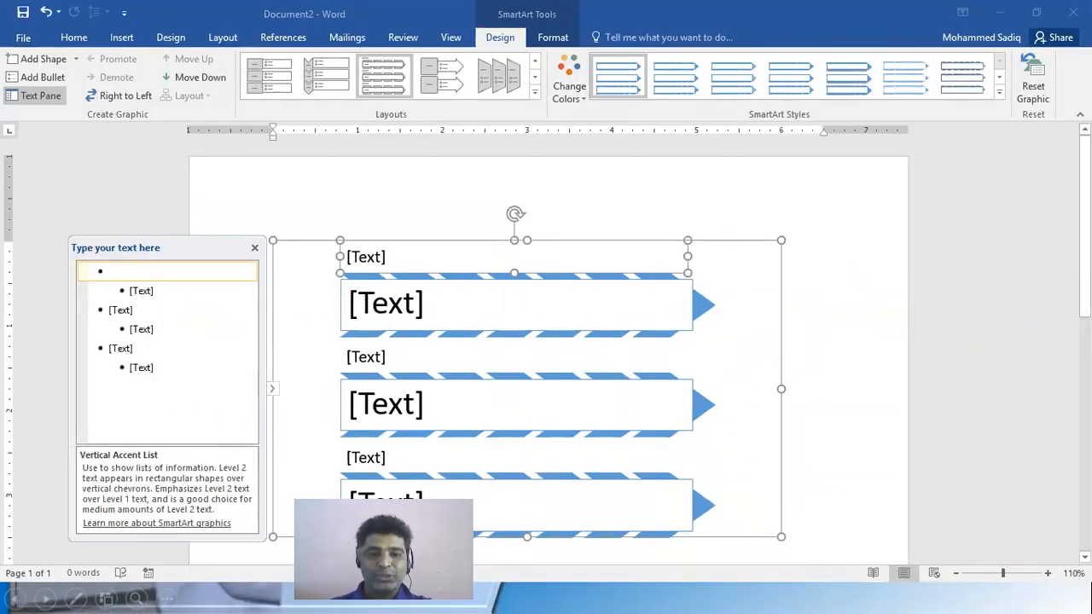
pyautogui.hotkey('ctrl', '1')
pyautogui.click(271, 240)
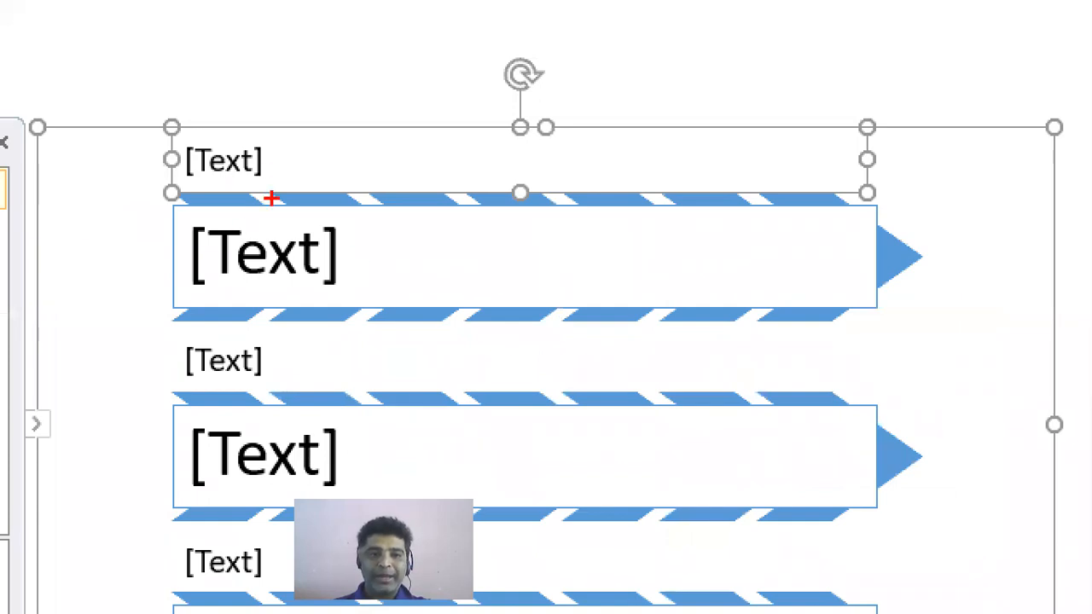
pyautogui.press('Escape')
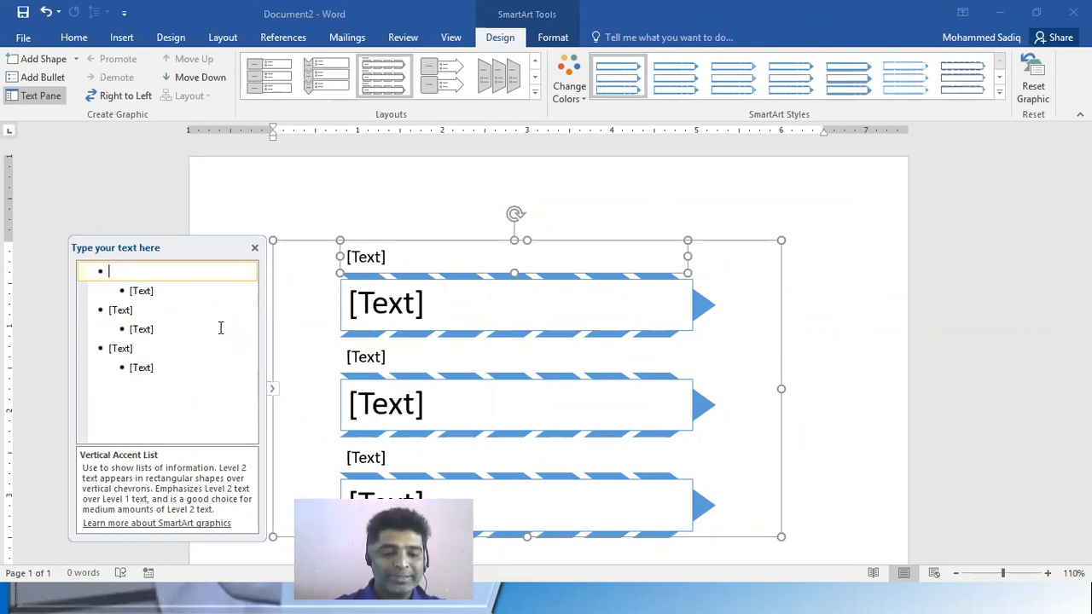
# Enter "Microsoft Word" as the first top-level entry of the SmartArt list
pyautogui.write('MSWord')
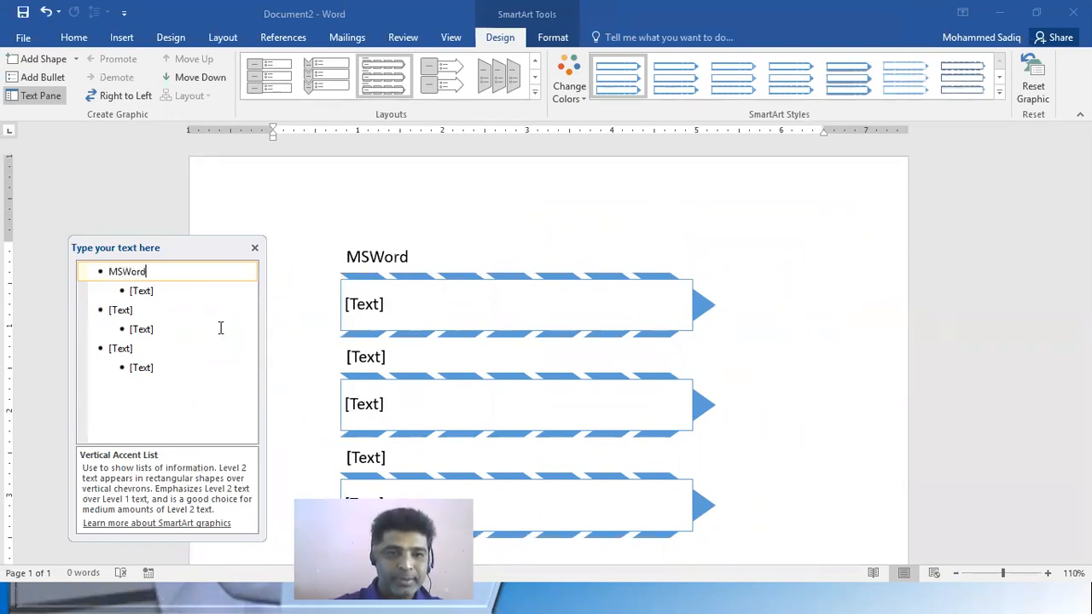
pyautogui.click(120, 271)
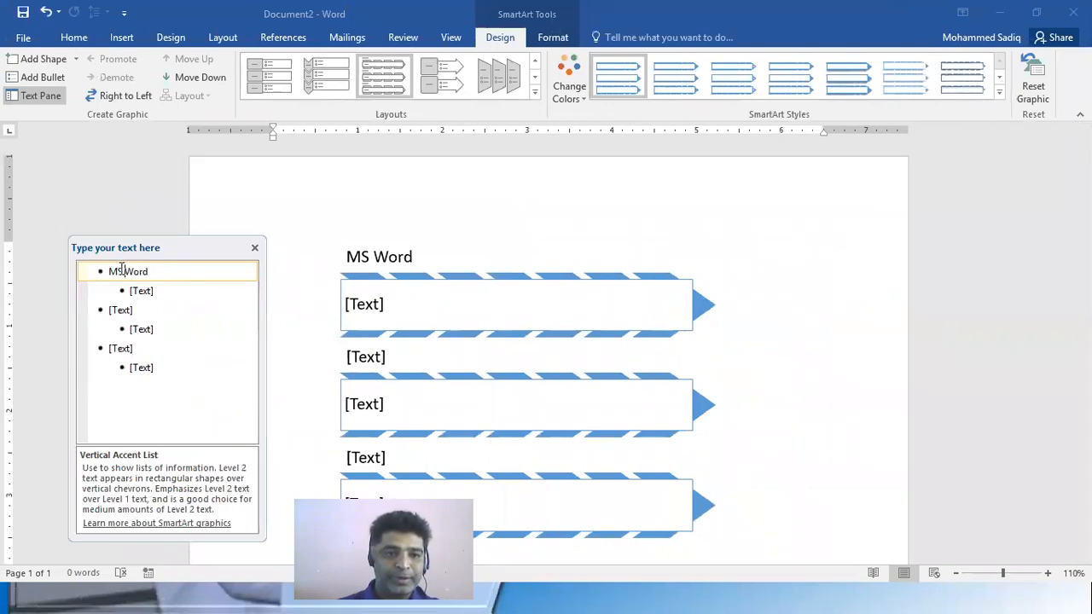
pyautogui.write('icrosod')
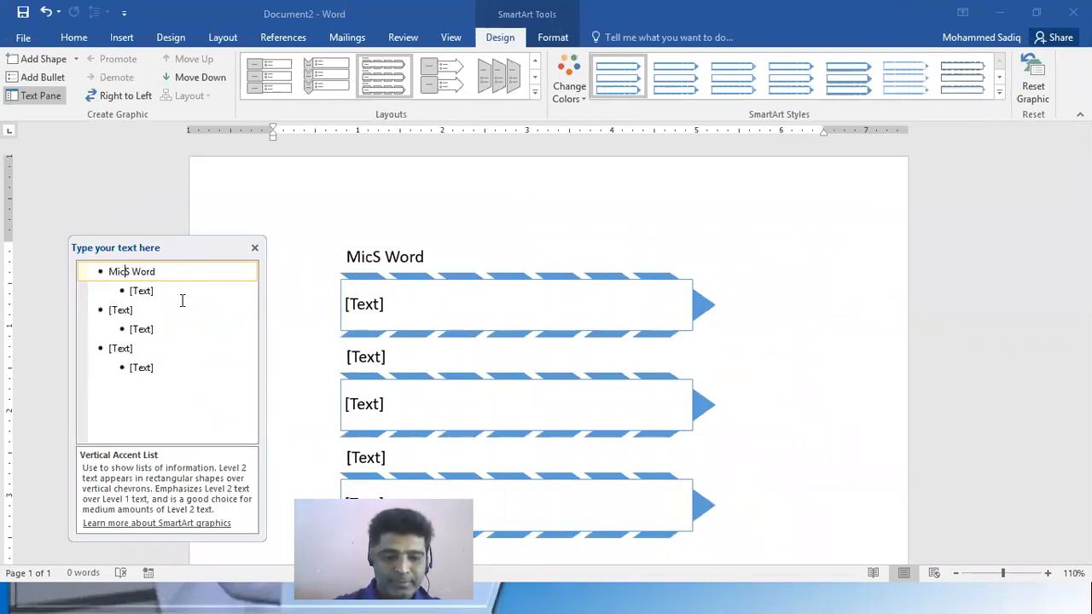
pyautogui.press('BackSpace')
pyautogui.write('ft')
pyautogui.press('Delete')
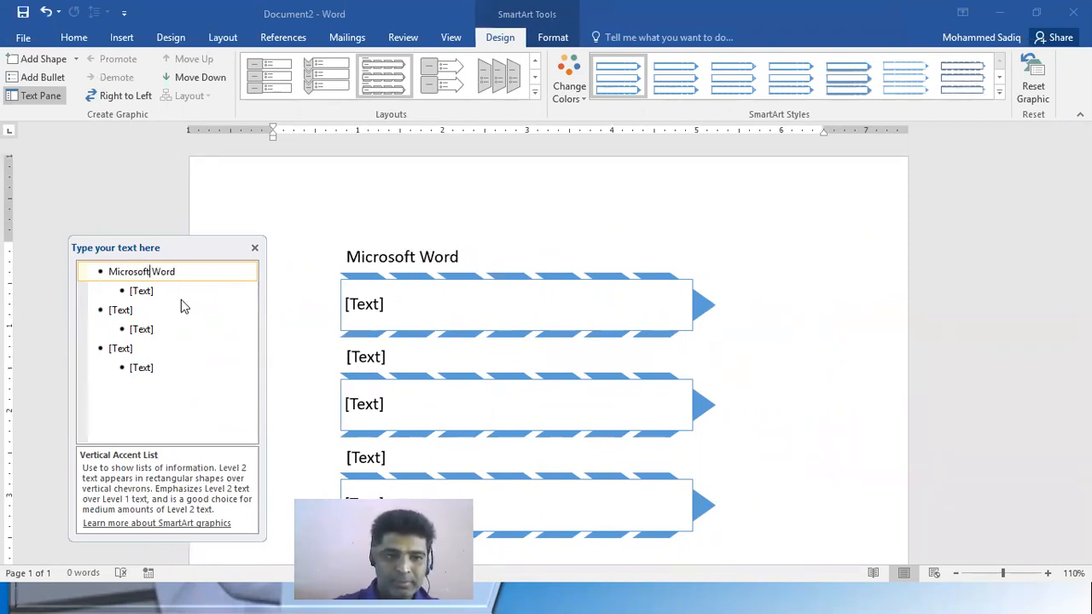
# Enter "Microsoft Excel" and "Microsoft Power Point" as the second and third top-level entries, copying "Microsoft" from the first entry for Excel
pyautogui.hotkey('ctrl', 'shift', 'Left')
pyautogui.hotkey('ctrl', 'c')
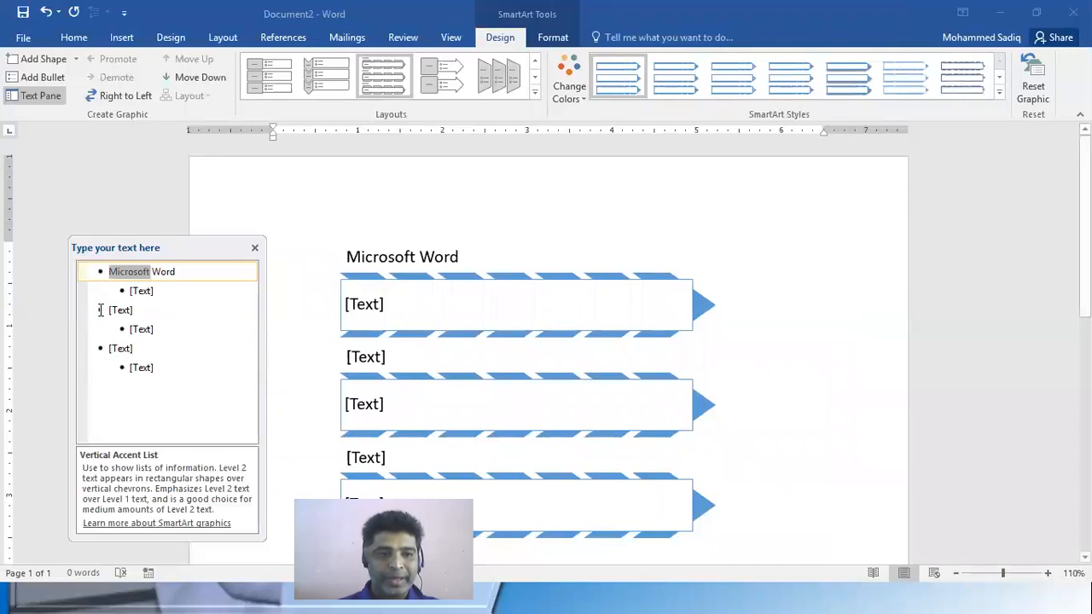
pyautogui.click(147, 313)
pyautogui.hotkey('ctrl', 'v')
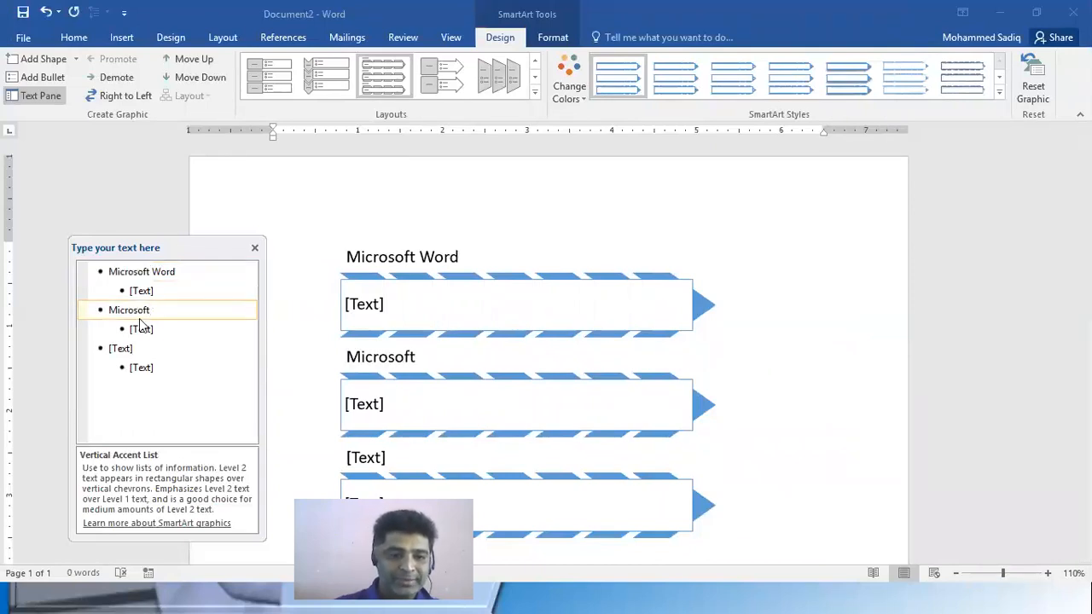
pyautogui.write('Excel')
pyautogui.click(135, 351)
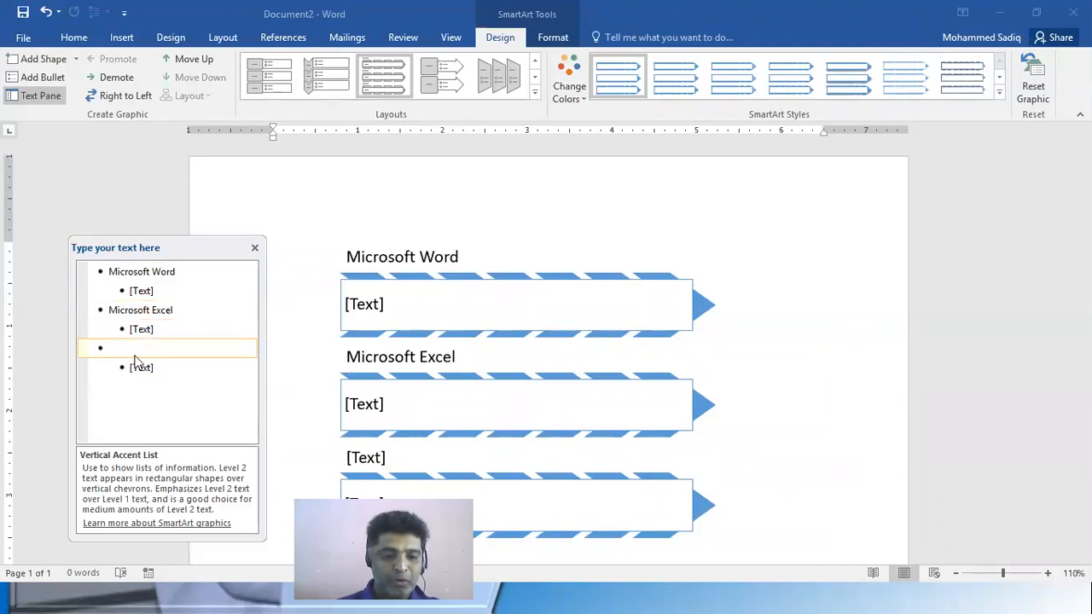
pyautogui.write('Microsoft Po')
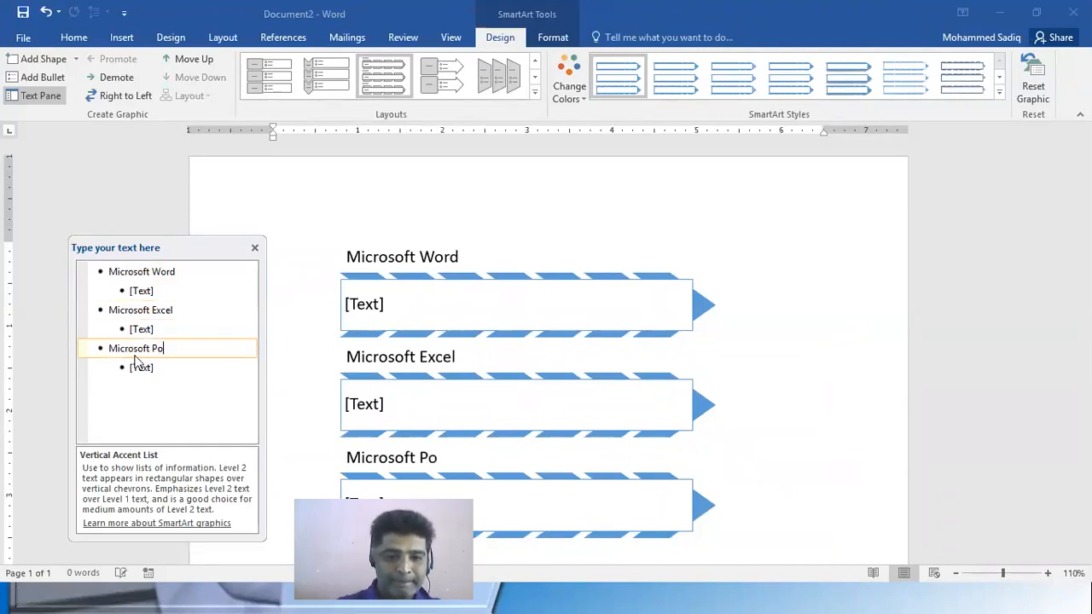
pyautogui.write('wer Point')
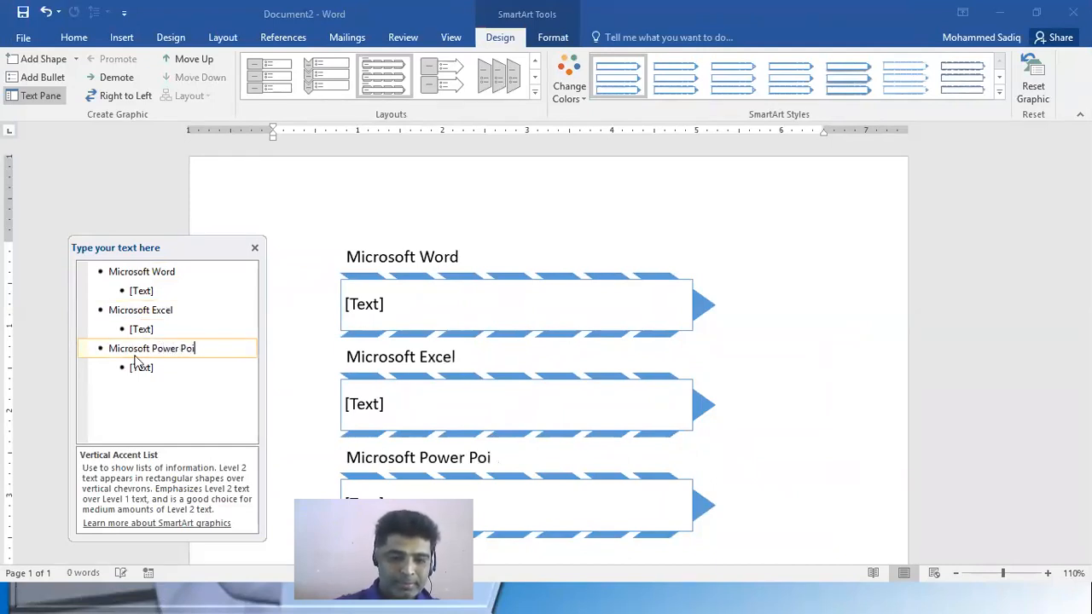
pyautogui.click(831, 336)
# Fill in the sub-entries with "Documentation Software" under Microsoft Word and "Data Analysis" under Microsoft Excel
pyautogui.click(174, 295)
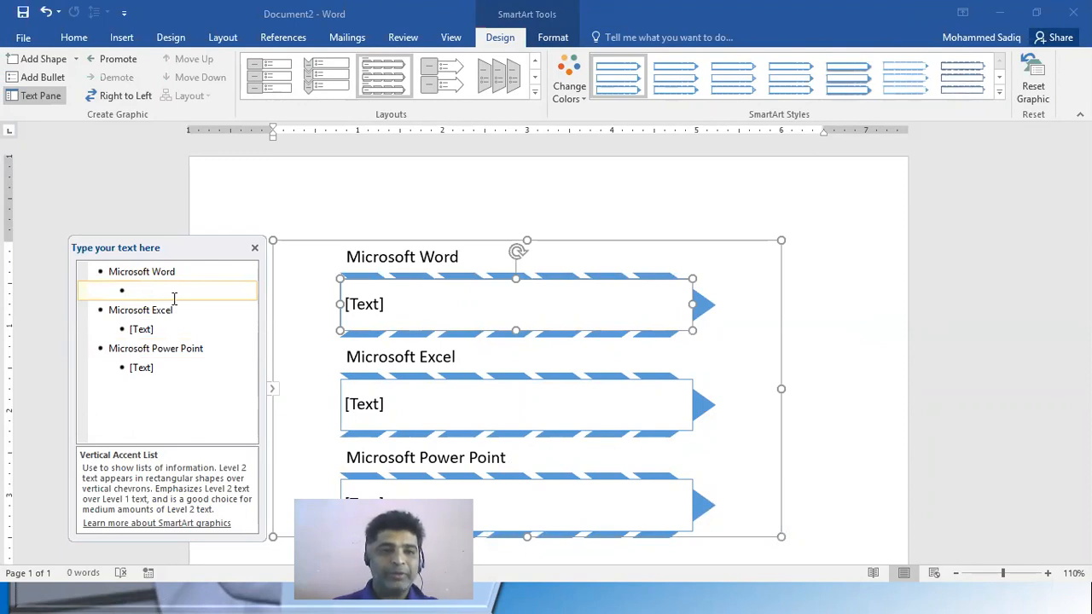
pyautogui.write('Doc')
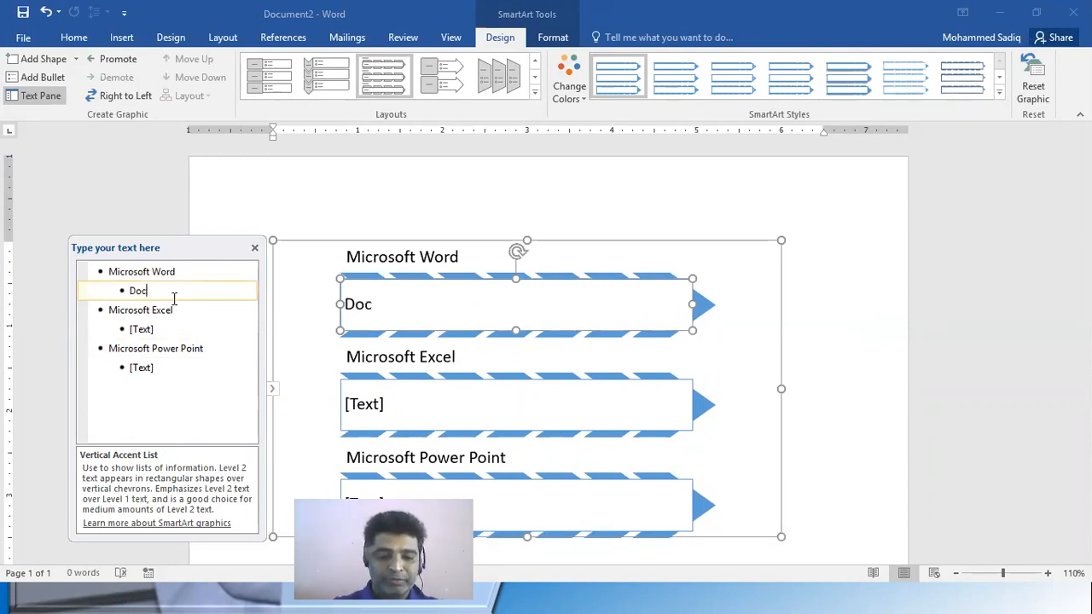
pyautogui.write('umentation Software')
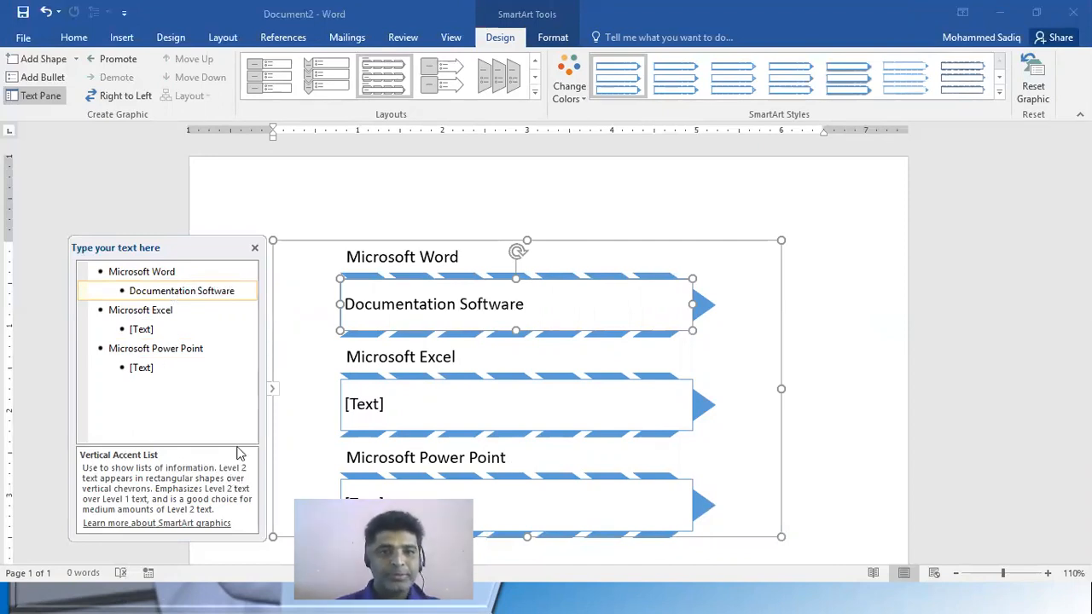
pyautogui.click(150, 331)
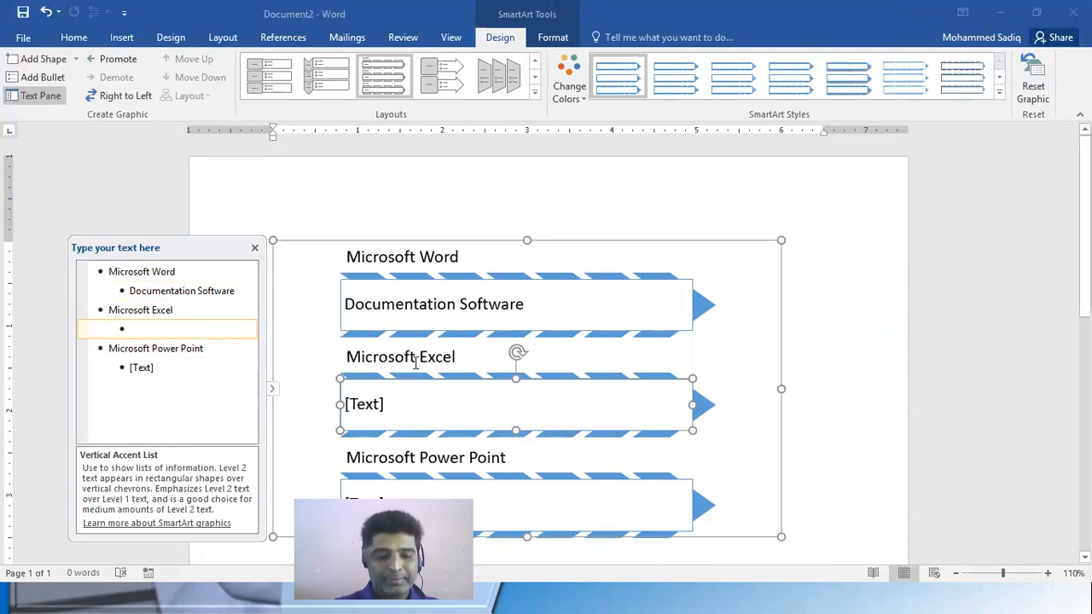
pyautogui.write('Data Analysis')
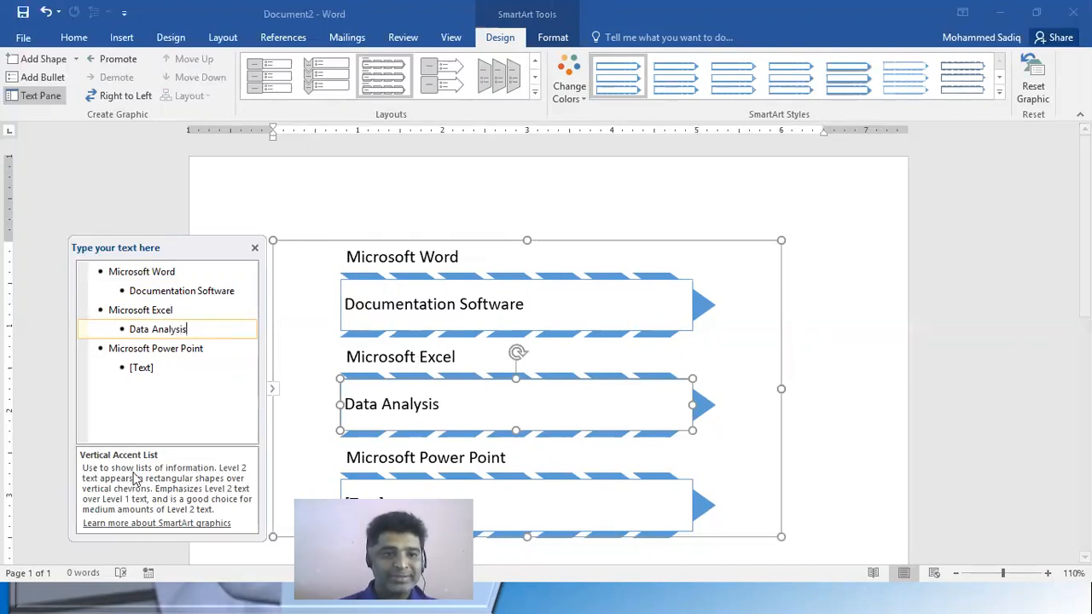
# Enter "Presentation" as the sub-entry under Microsoft Power Point and leave the SmartArt text pane
pyautogui.click(162, 369)
pyautogui.write('Per')
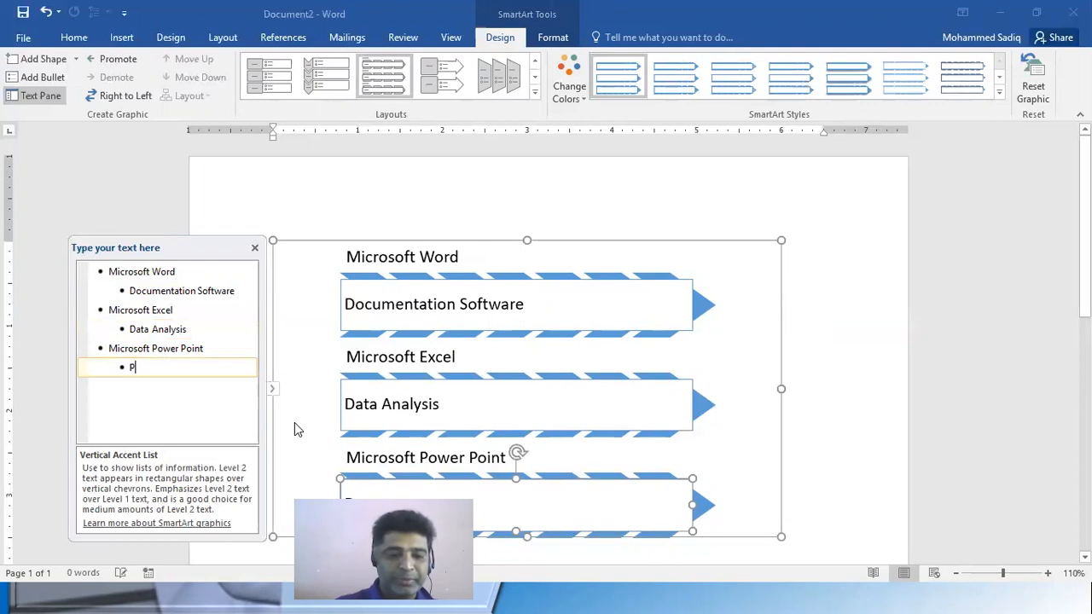
pyautogui.press('BackSpace')
pyautogui.press('BackSpace')
pyautogui.write('resen')
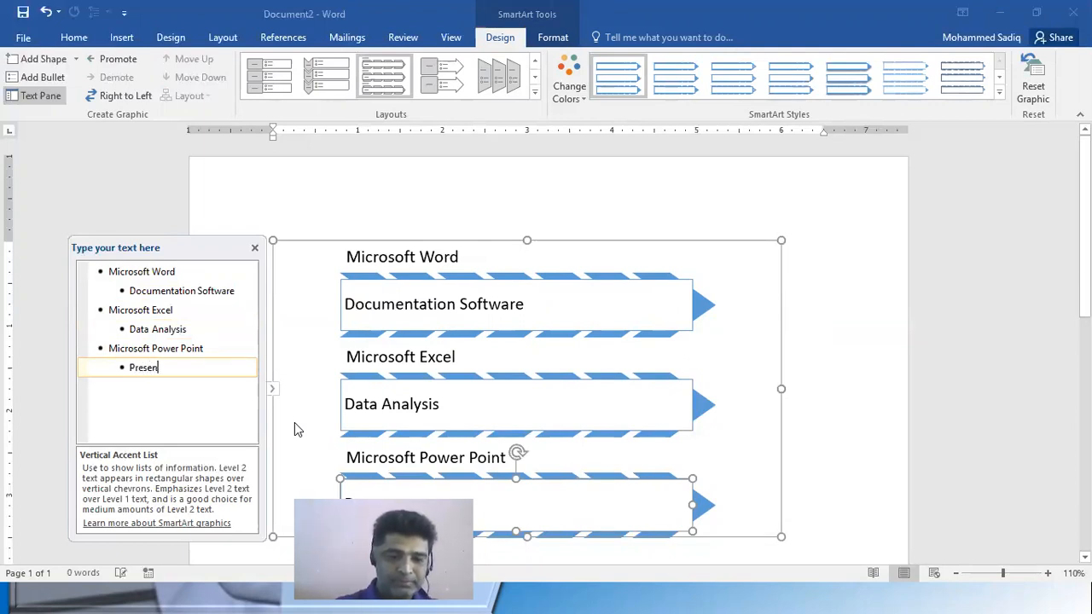
pyautogui.write('tation')
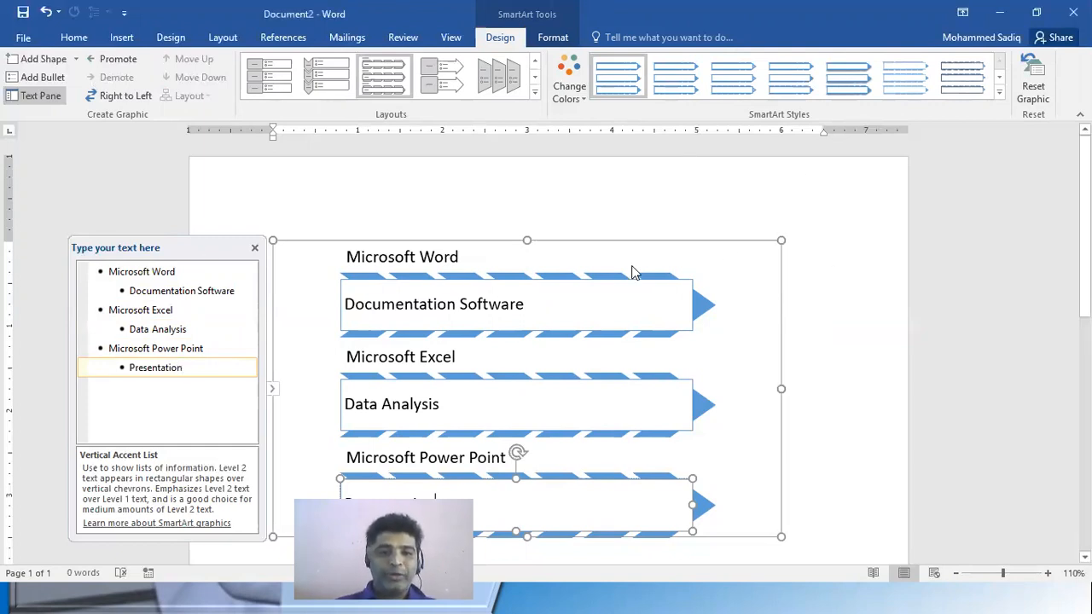
pyautogui.click(37, 341)
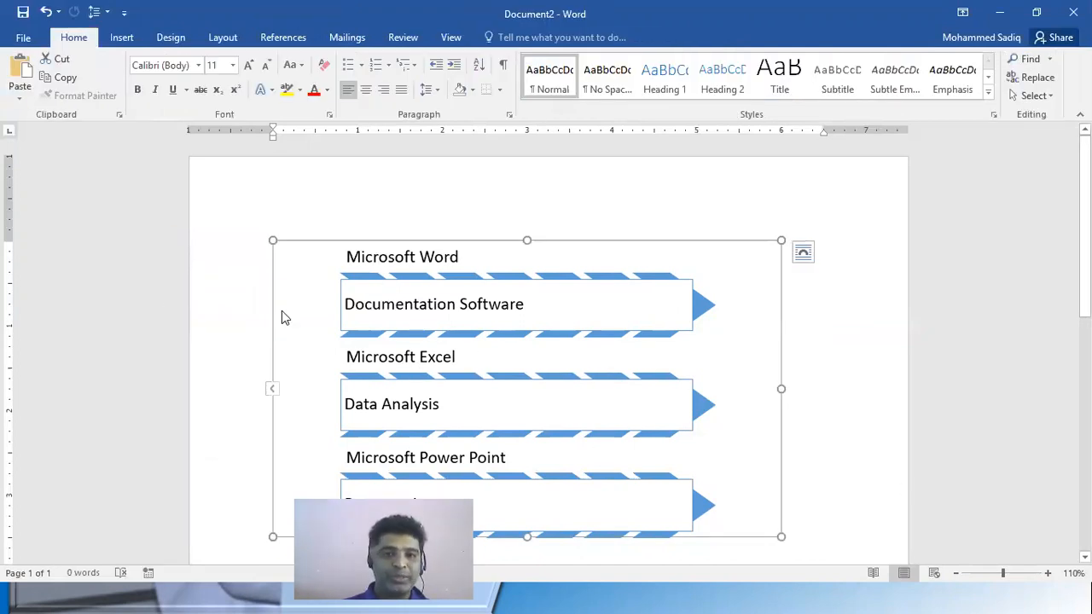
# Select the whole SmartArt graphic and look over its formatting and design commands, including the available layouts
pyautogui.scroll(-2, 782, 349)
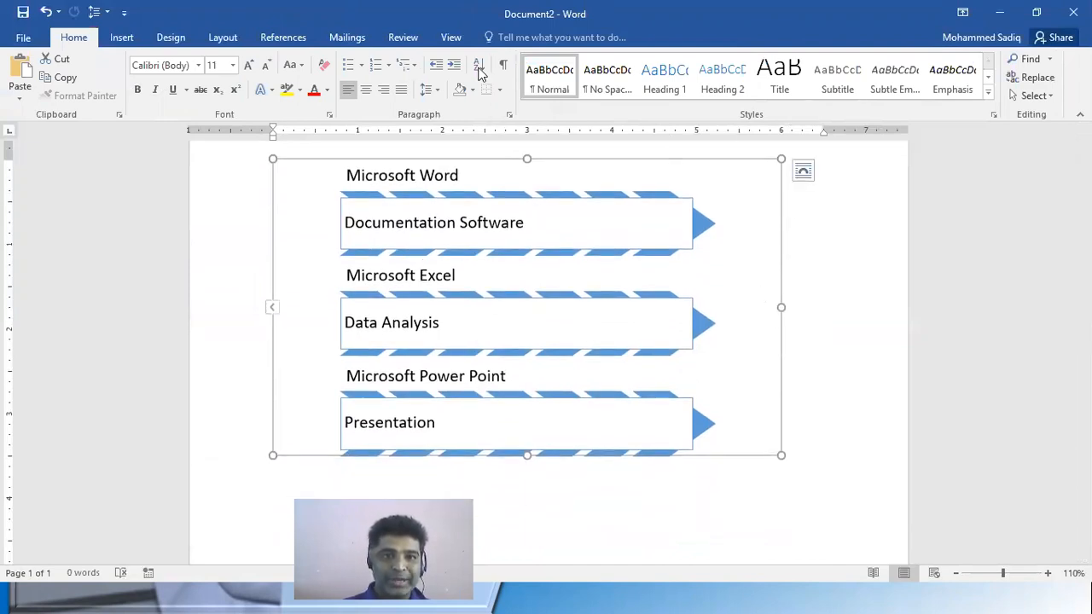
pyautogui.click(649, 161)
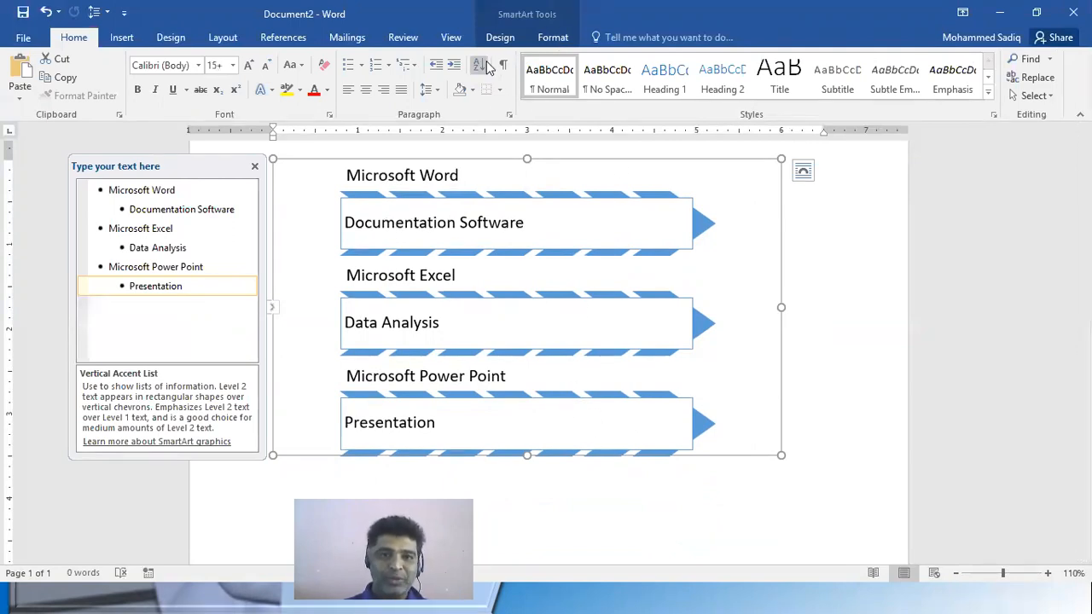
pyautogui.click(501, 39)
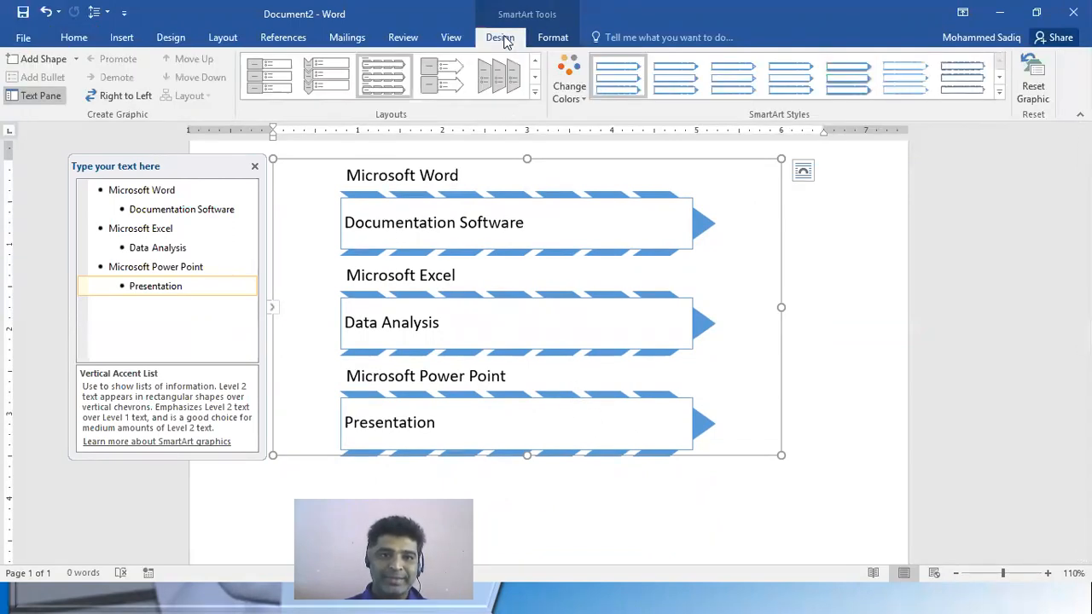
pyautogui.click(552, 39)
pyautogui.click(500, 38)
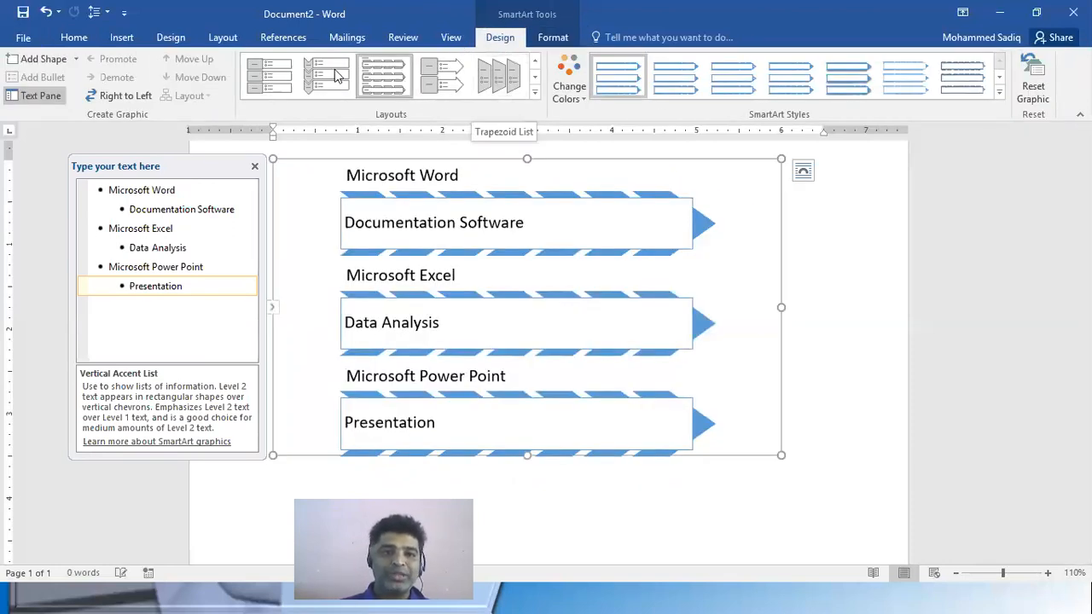
# Try the Vertical Block List, Trapezoid List and Vertical Chevron List layouts on the SmartArt graphic, returning to Vertical Block List
pyautogui.click(270, 79)
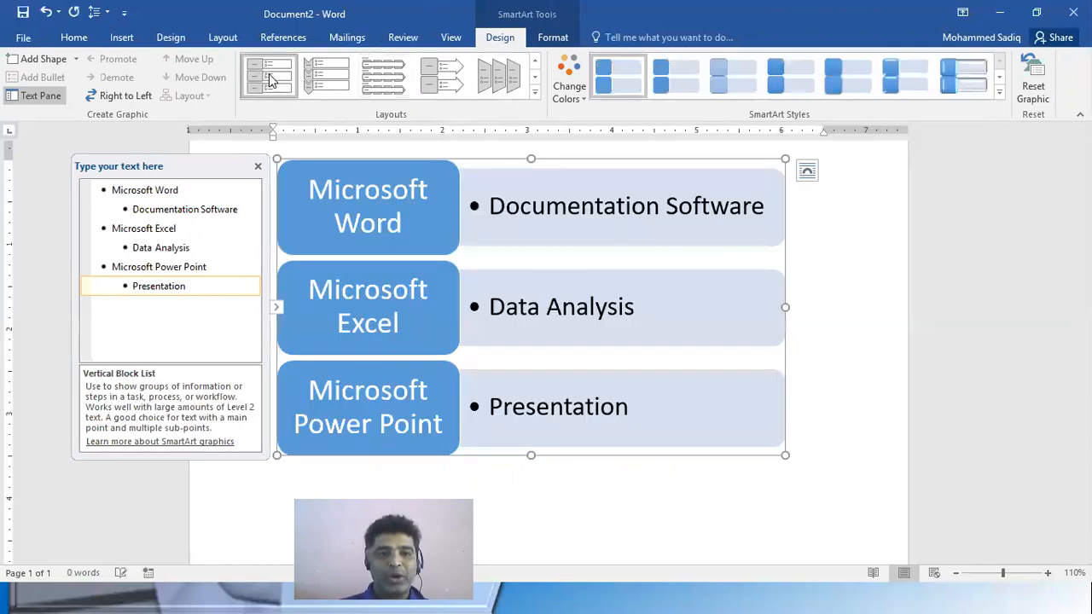
pyautogui.click(501, 79)
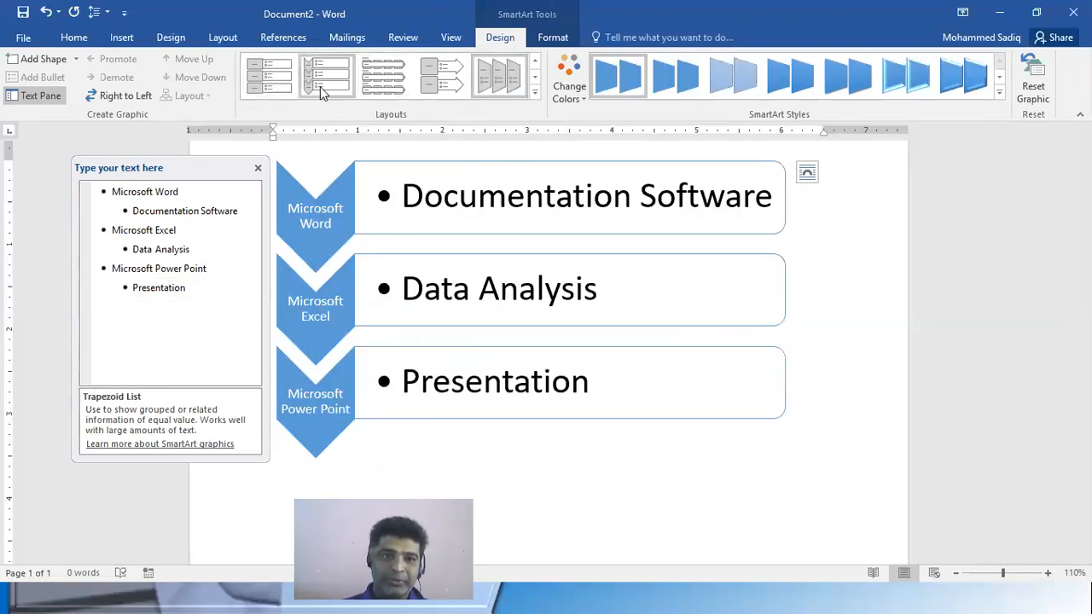
pyautogui.click(319, 86)
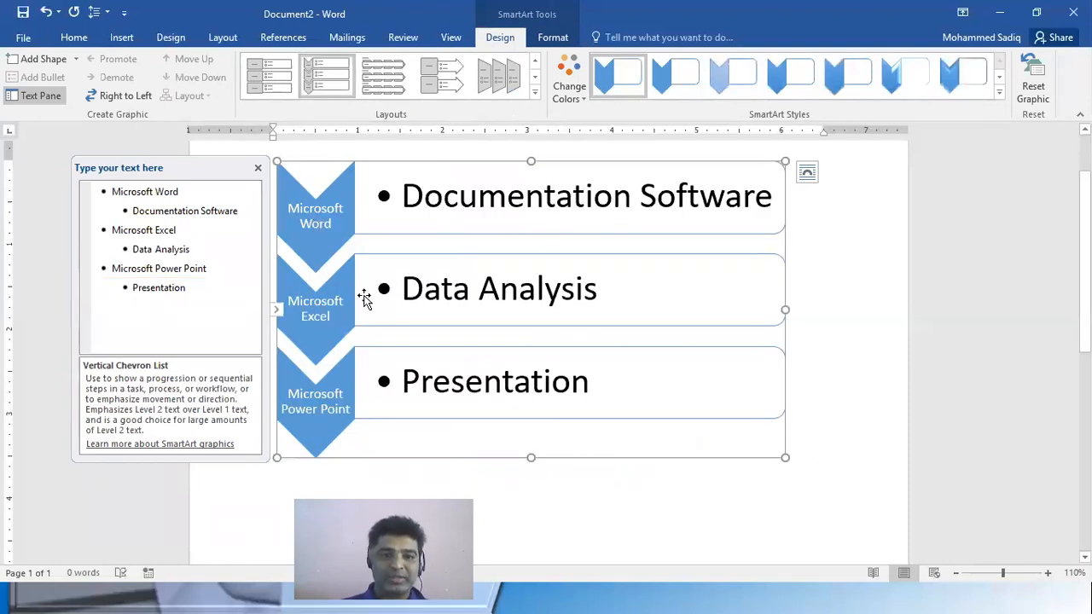
pyautogui.click(279, 90)
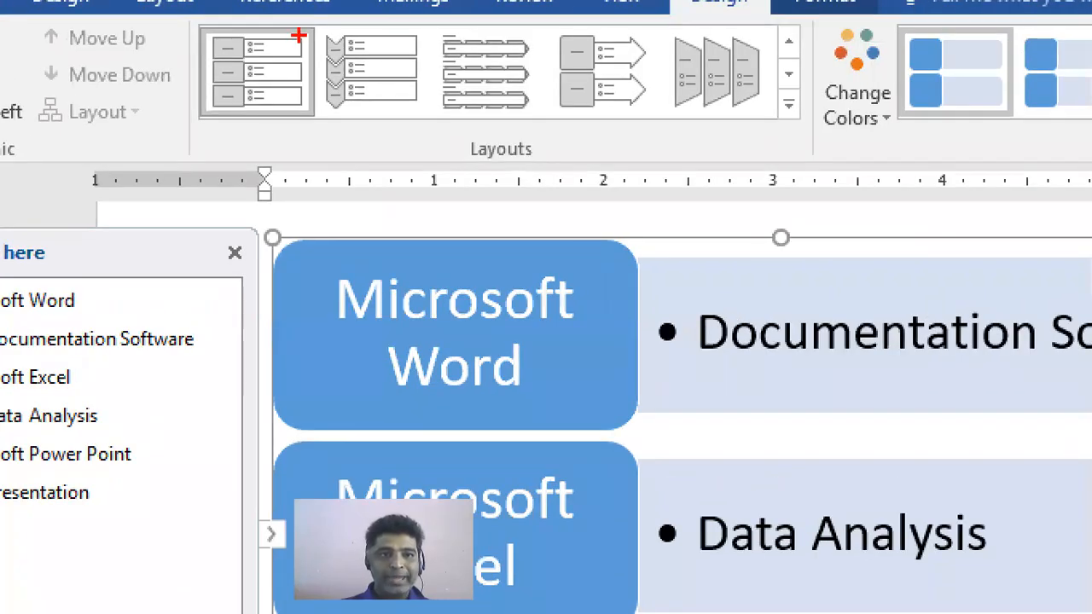
pyautogui.moveTo(278, 47)
pyautogui.mouseDown()
pyautogui.moveTo(305, 63)
pyautogui.moveTo(292, 83)
pyautogui.mouseUp()
pyautogui.click(285, 72)
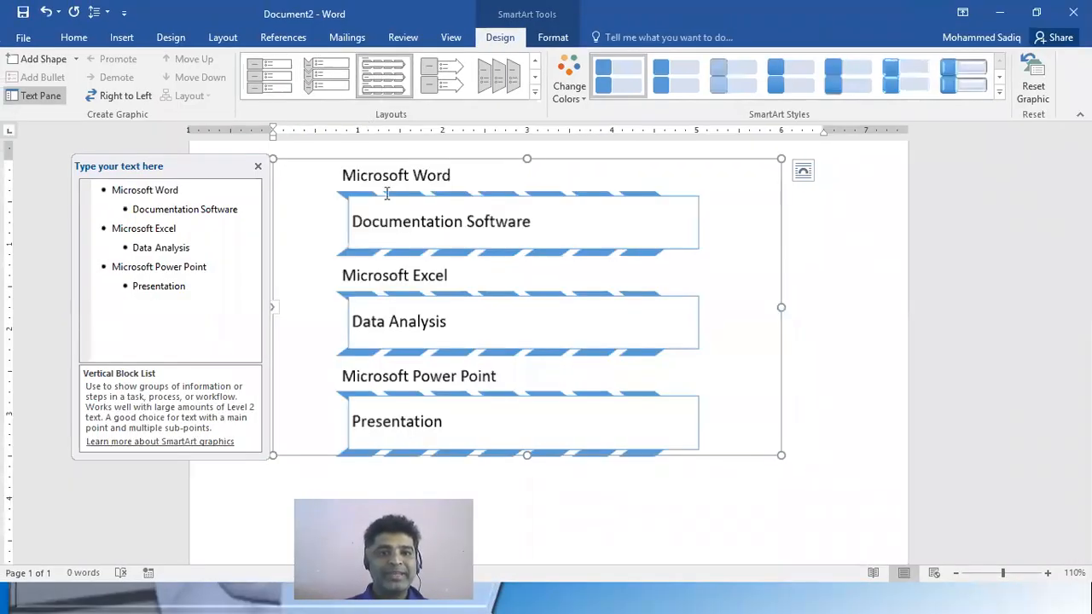
# Compare the Vertical Accent List, Vertical Arrow List and Vertical Block List layouts on the graphic, ending with Vertical Arrow List
pyautogui.click(381, 79)
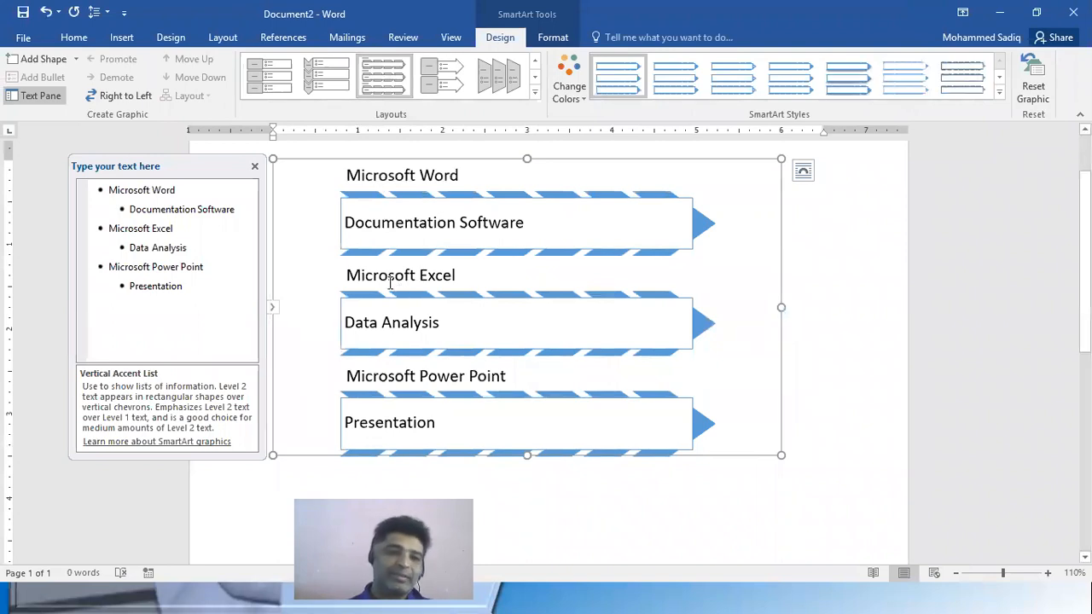
pyautogui.click(446, 72)
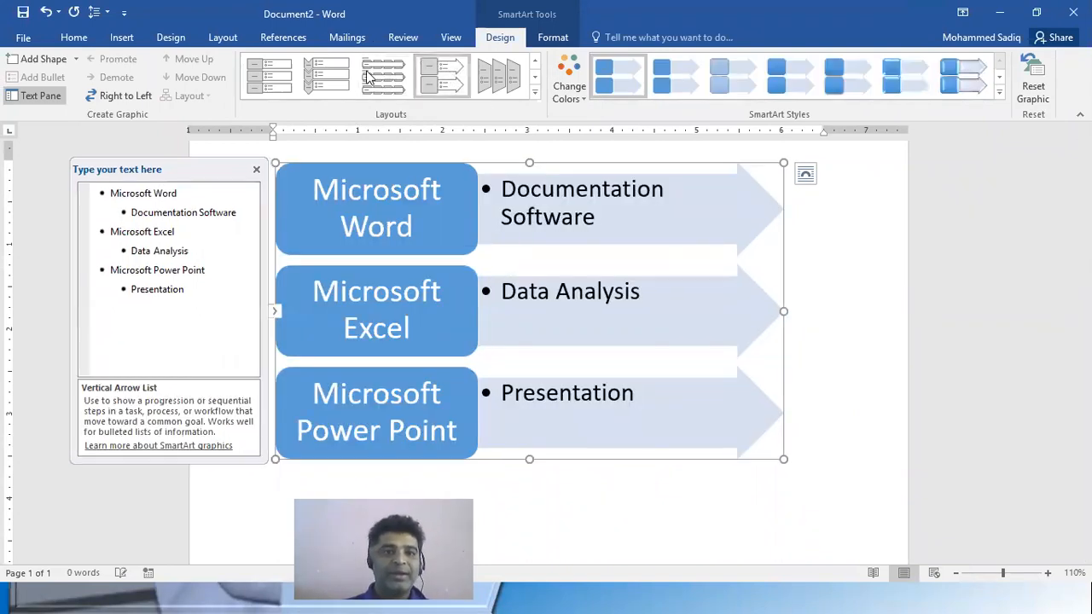
pyautogui.click(270, 79)
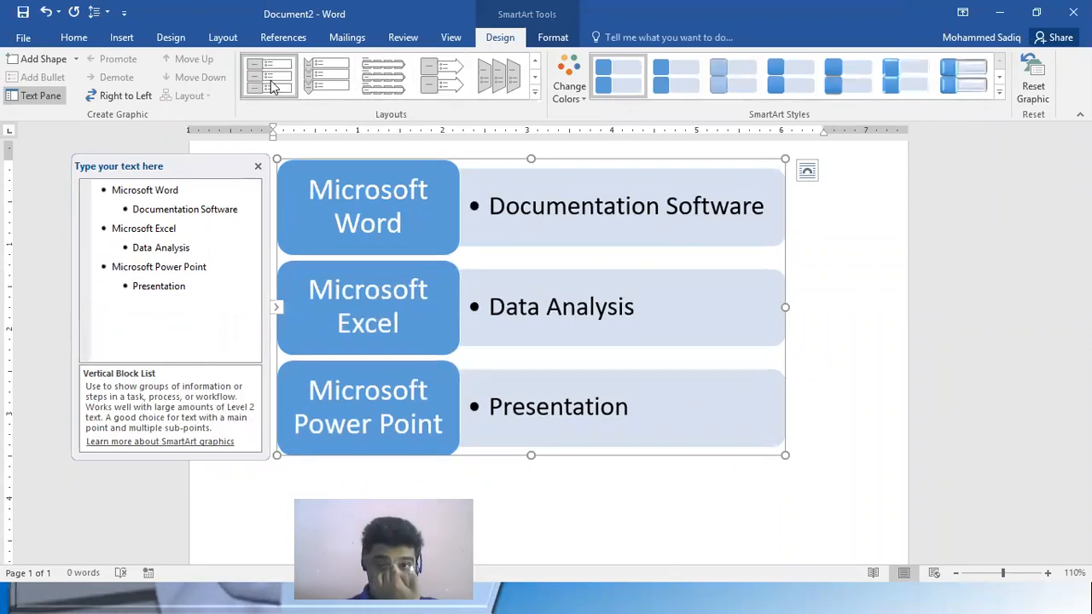
pyautogui.click(433, 95)
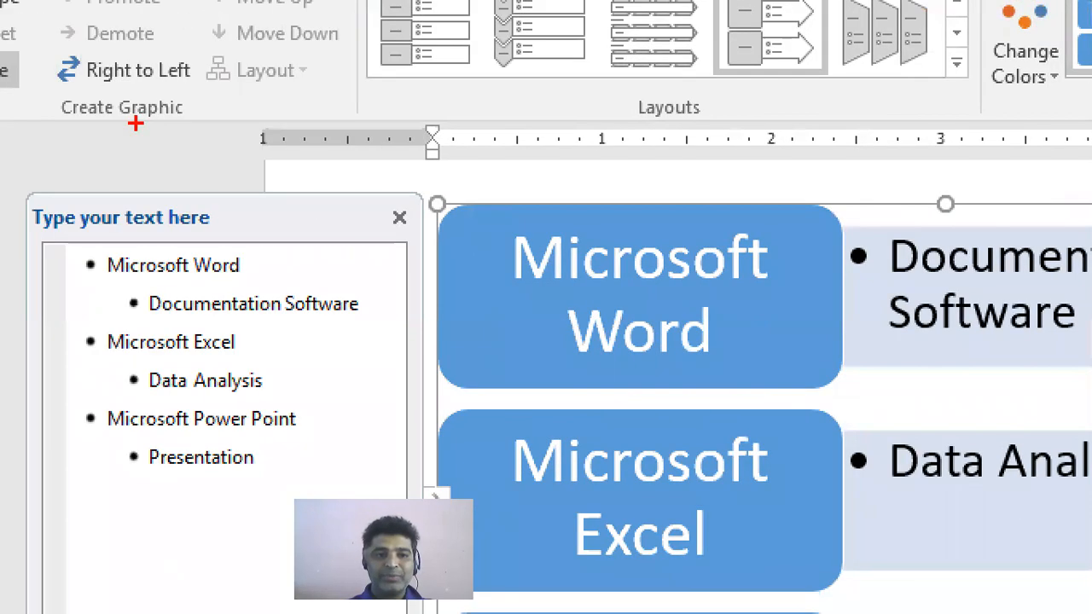
pyautogui.moveTo(102, 247)
pyautogui.mouseDown()
pyautogui.moveTo(358, 496)
pyautogui.moveTo(378, 498)
pyautogui.mouseUp()
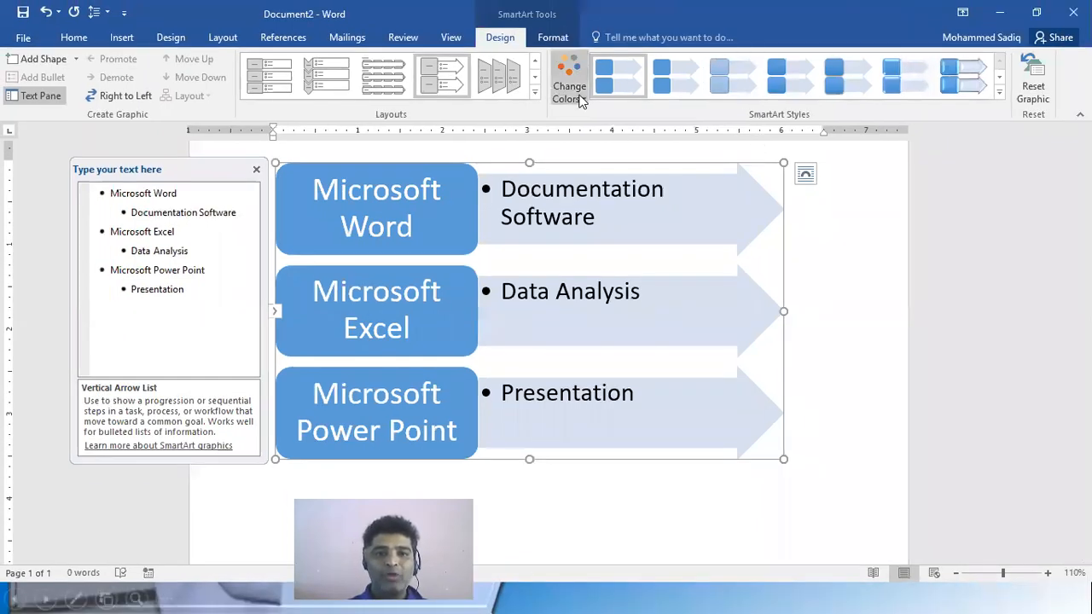
pyautogui.click(1042, 75)
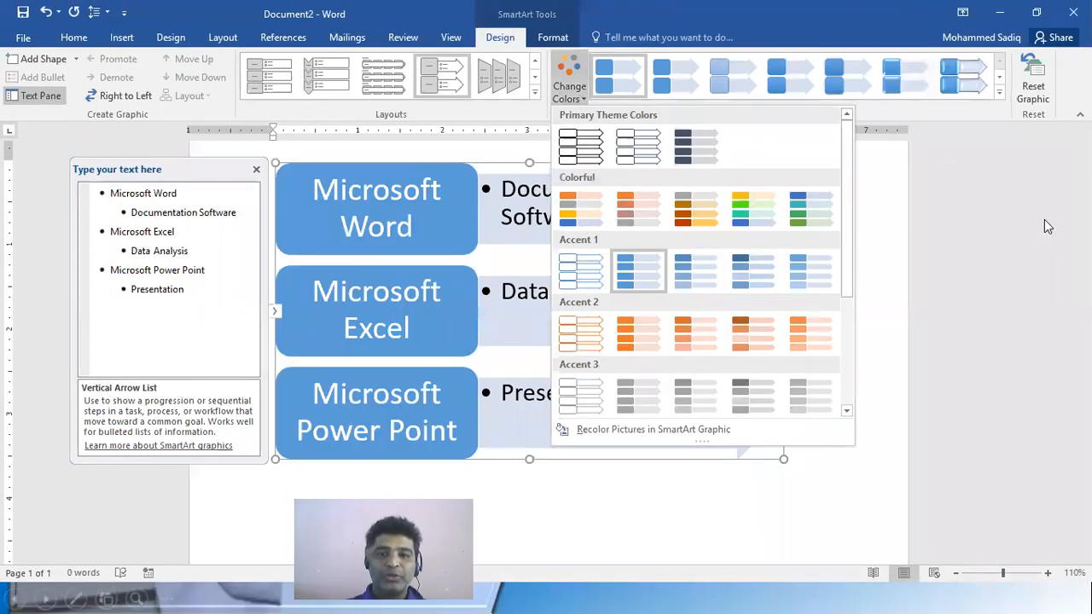
pyautogui.click(890, 239)
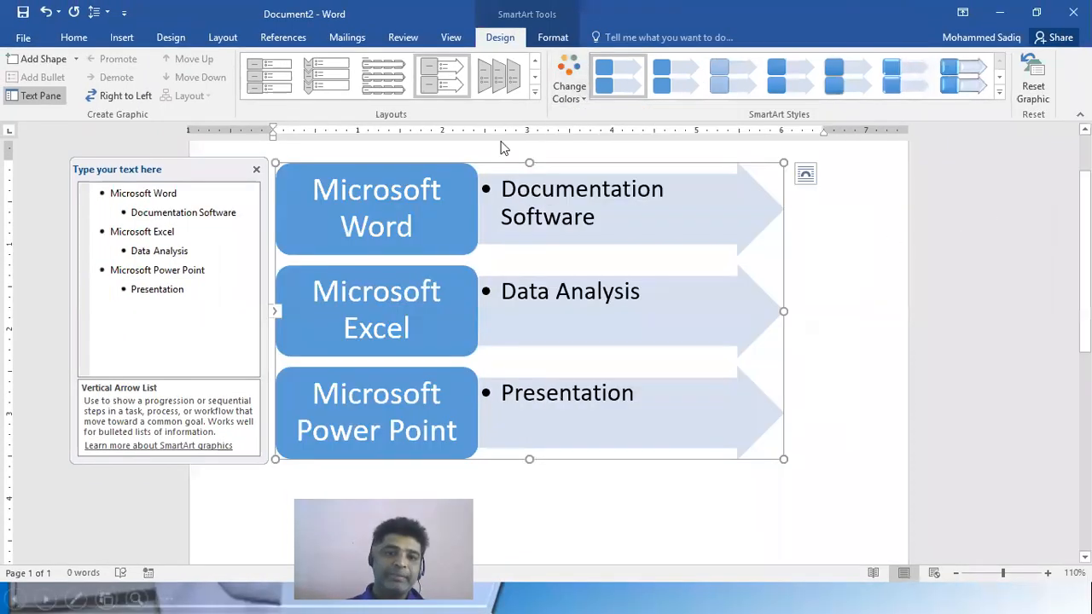
pyautogui.click(577, 101)
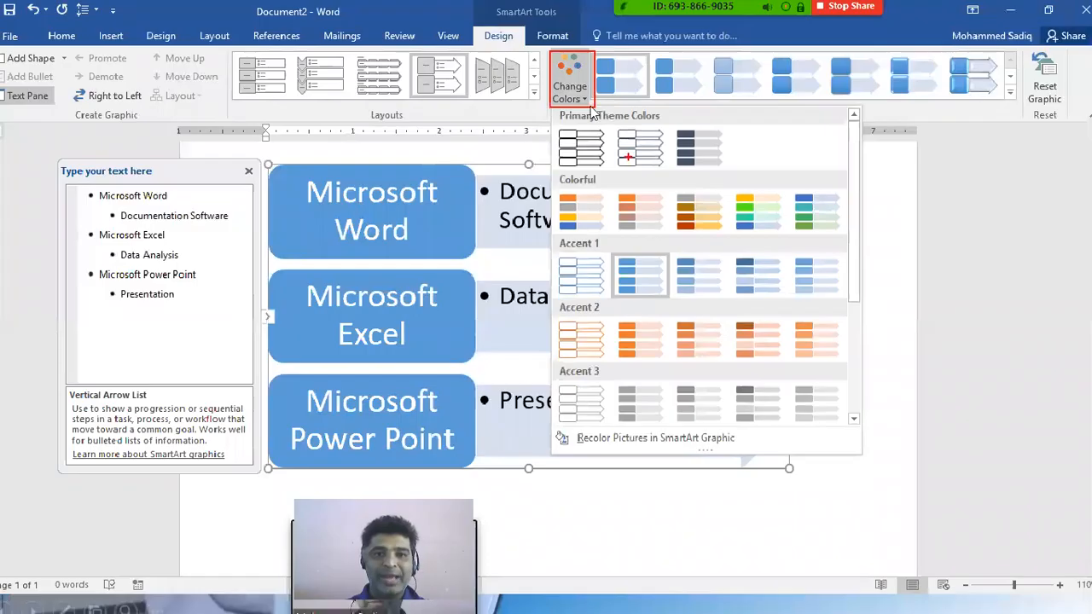
pyautogui.click(577, 85)
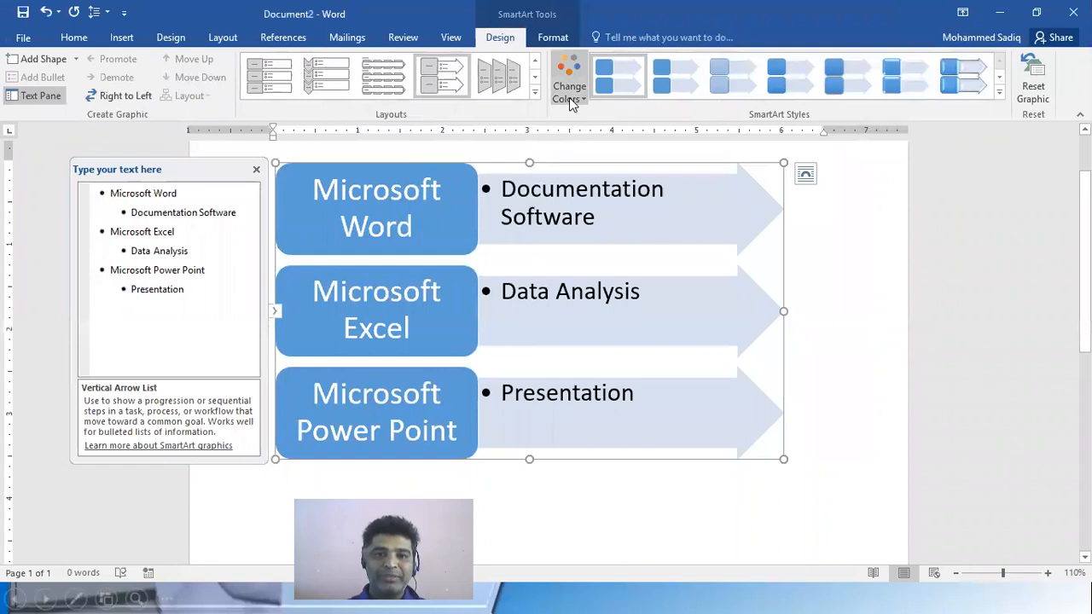
# Recolor the SmartArt graphic with the Colorful variation that gives the three blocks yellow, green and blue
pyautogui.click(577, 86)
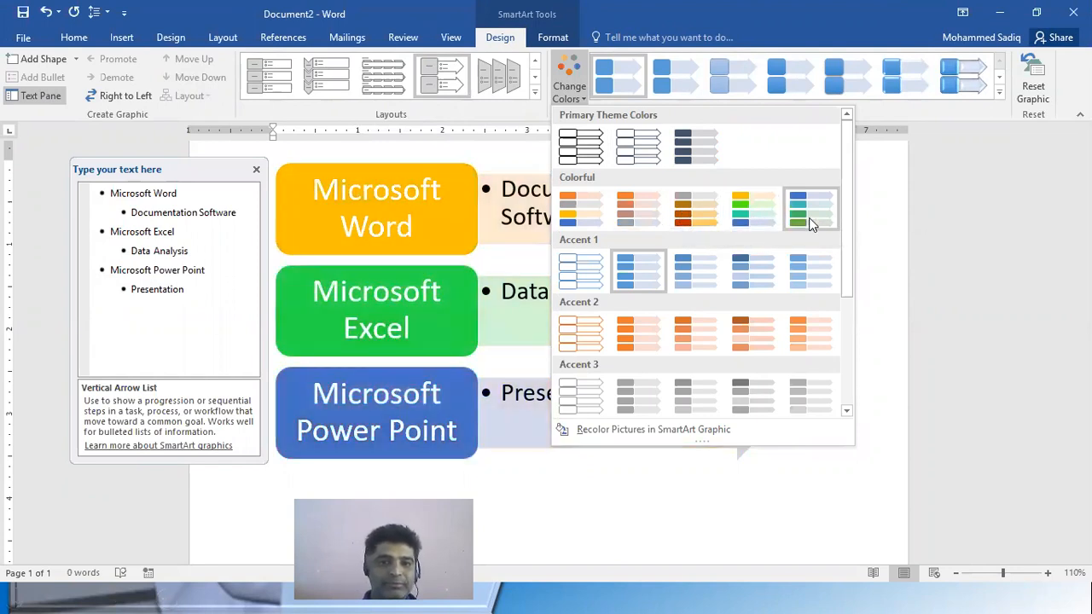
pyautogui.click(768, 213)
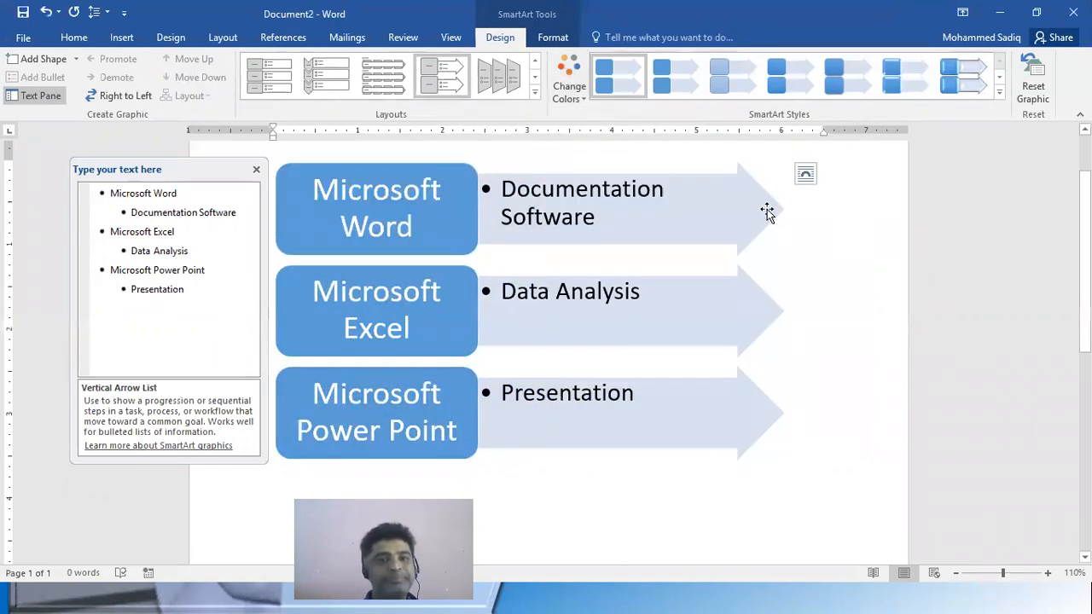
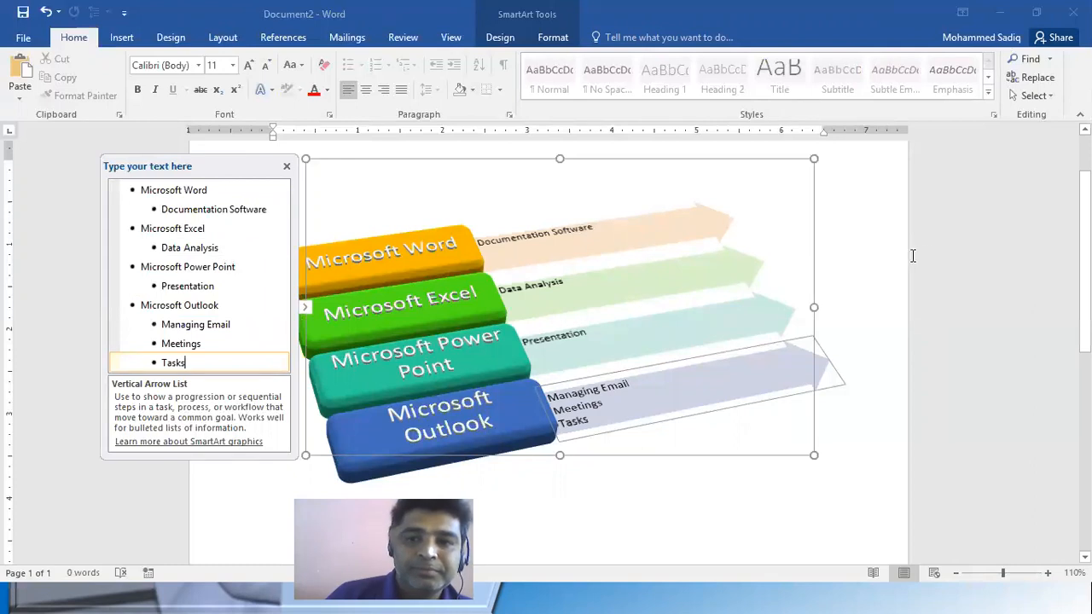
# Close the SmartArt text pane, deselect the graphic and view the result at 70% zoom
pyautogui.click(286, 168)
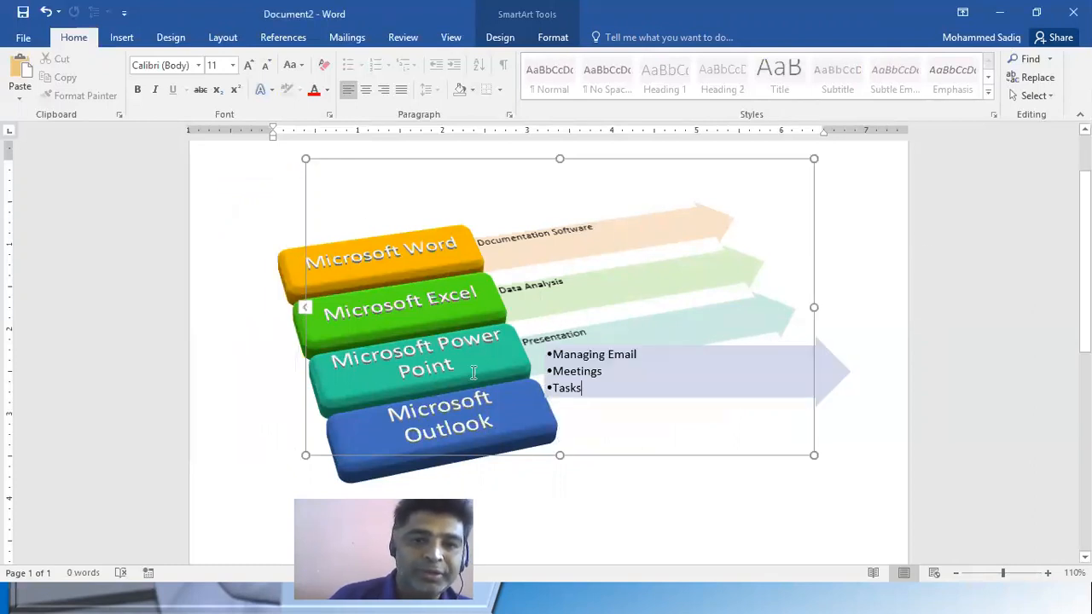
pyautogui.click(789, 522)
pyautogui.click(588, 461)
pyautogui.scroll(-2, 587, 463)
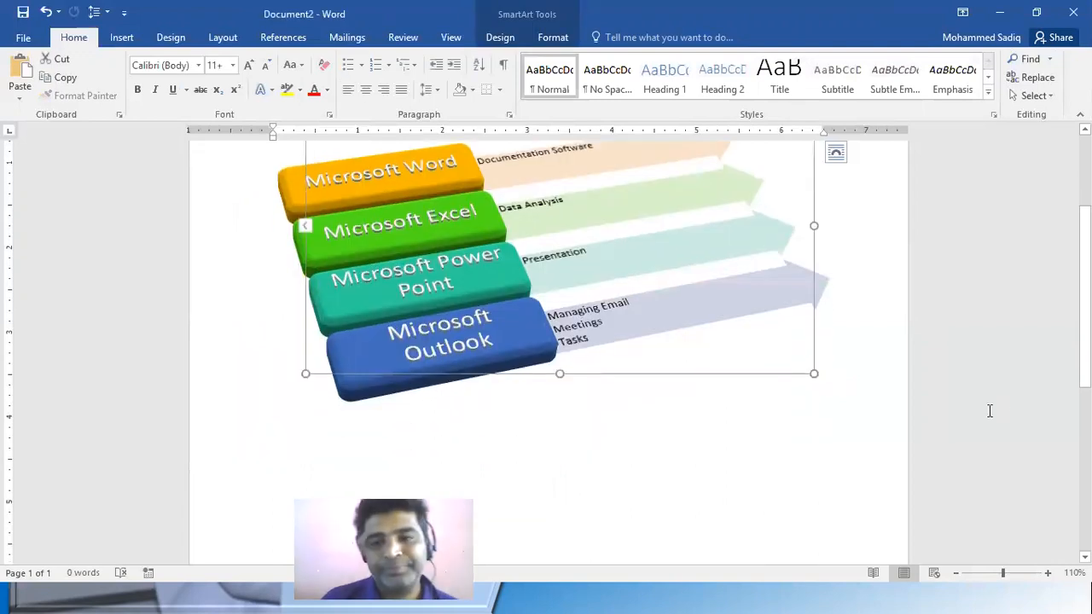
pyautogui.click(858, 492)
pyautogui.scroll(-4, 893, 483)
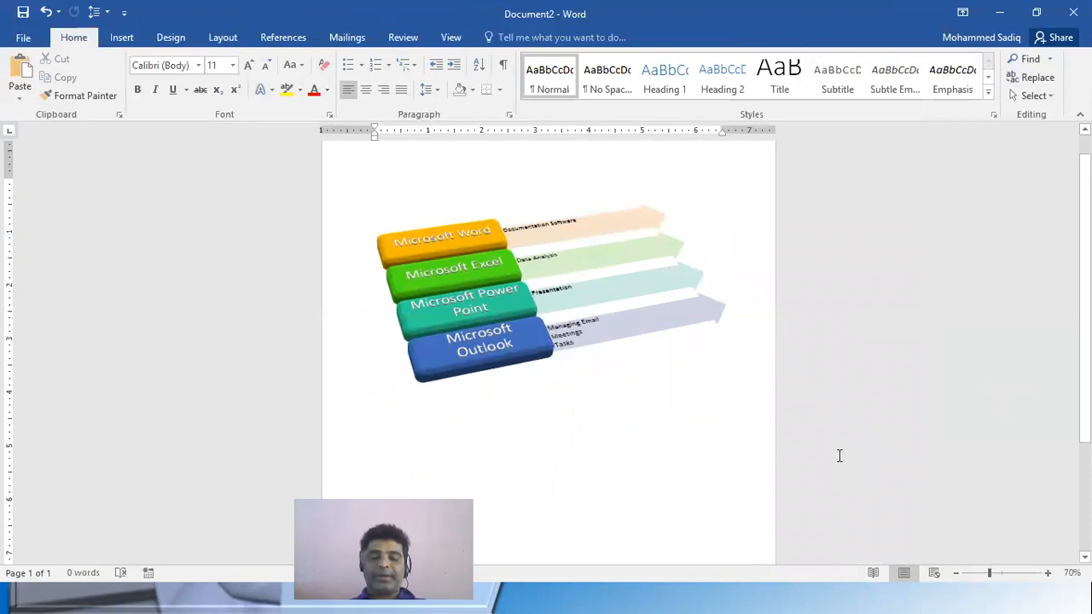
# Try several 3-D styles on the SmartArt graphic, ending with the straight-on style that has bevelled blocks and thin dark outlines
pyautogui.click(661, 305)
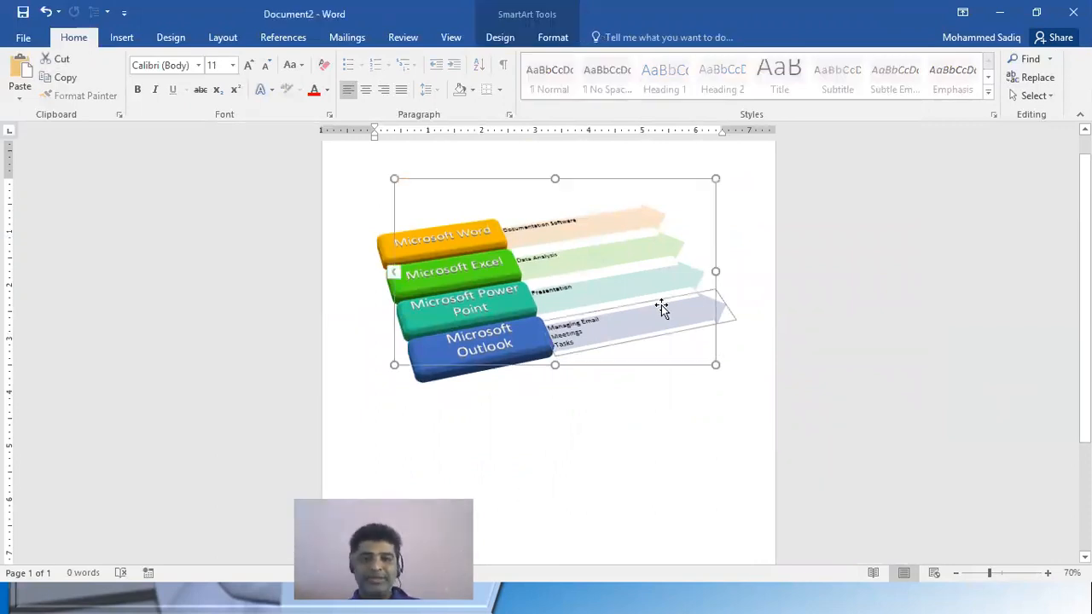
pyautogui.click(551, 37)
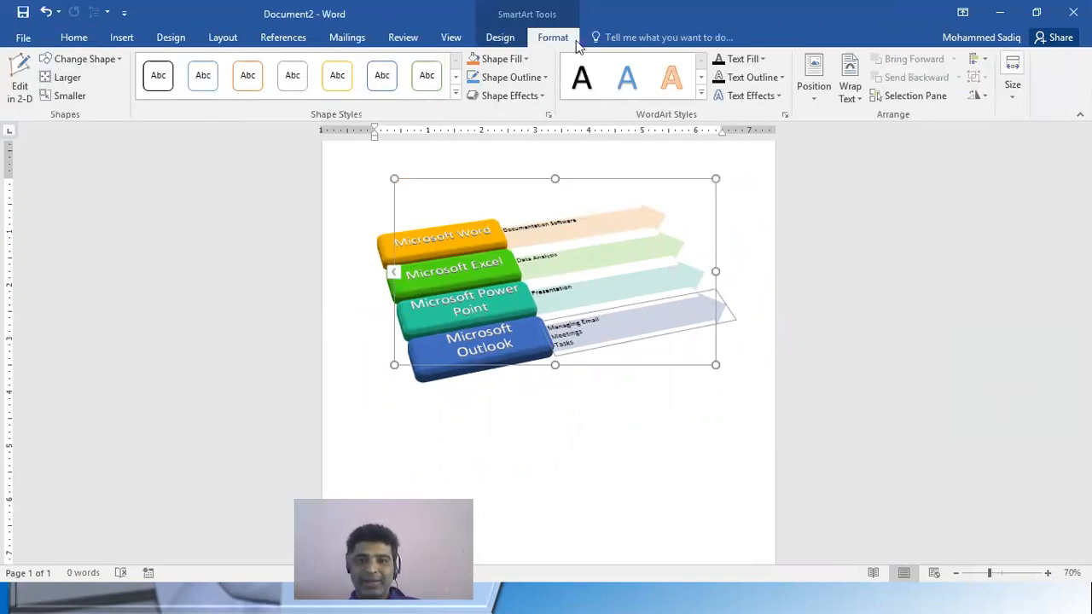
pyautogui.click(500, 37)
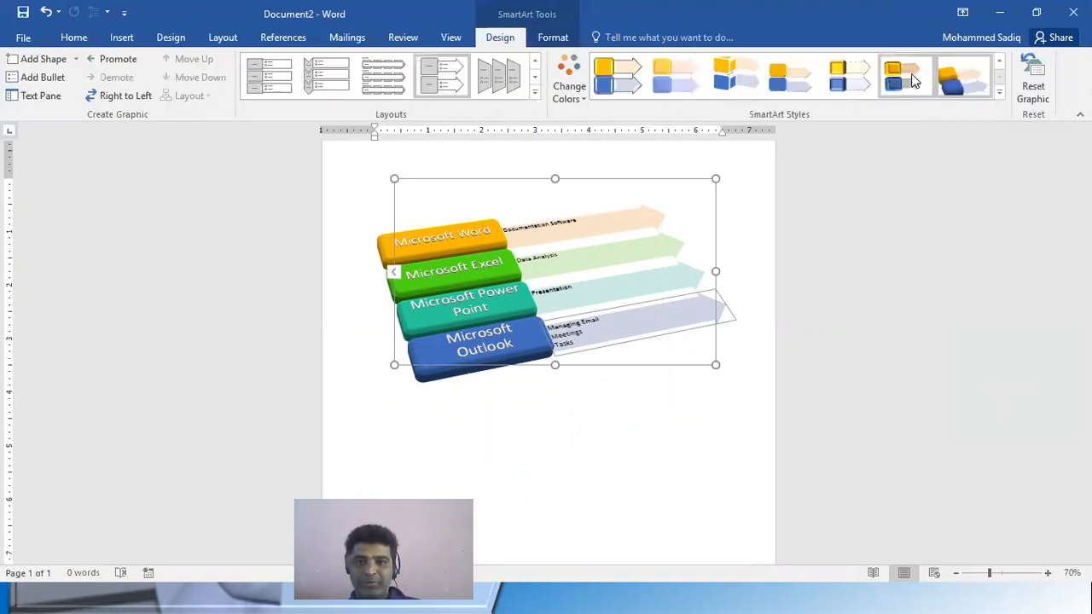
pyautogui.click(909, 75)
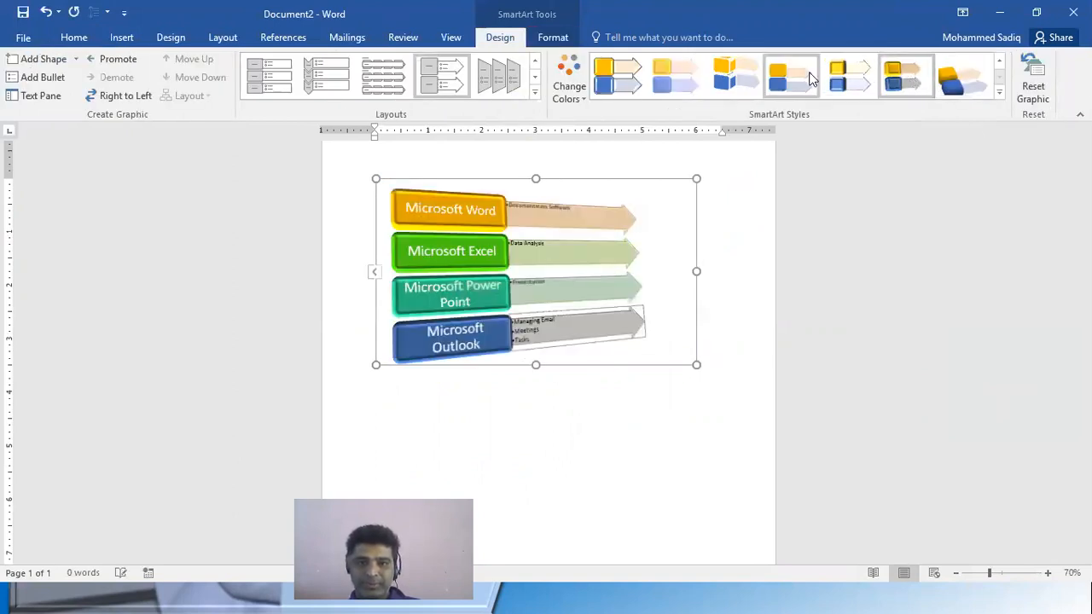
pyautogui.click(848, 75)
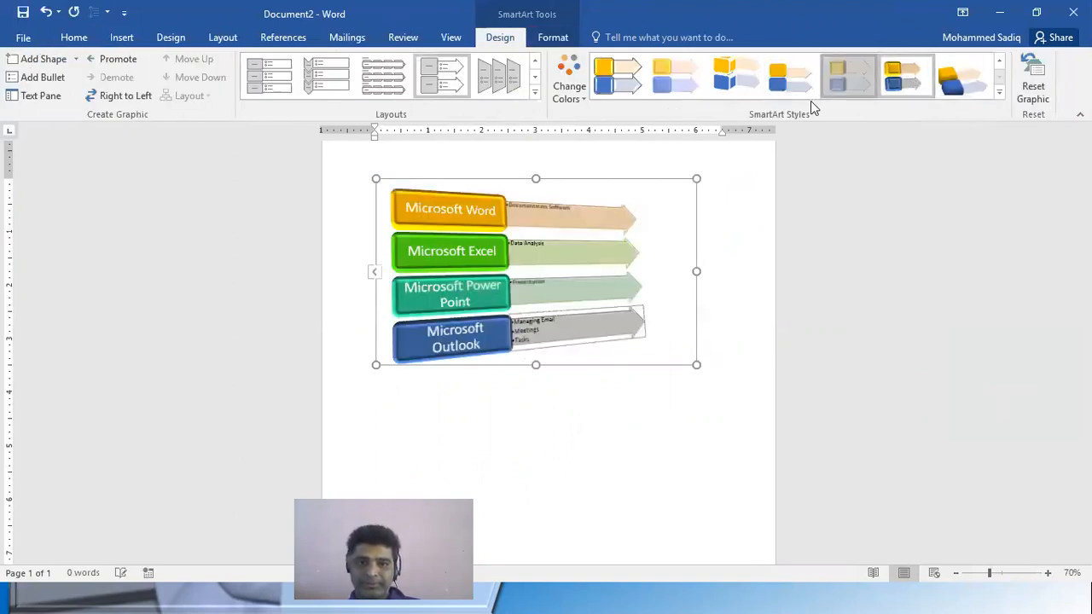
pyautogui.click(699, 454)
pyautogui.click(632, 258)
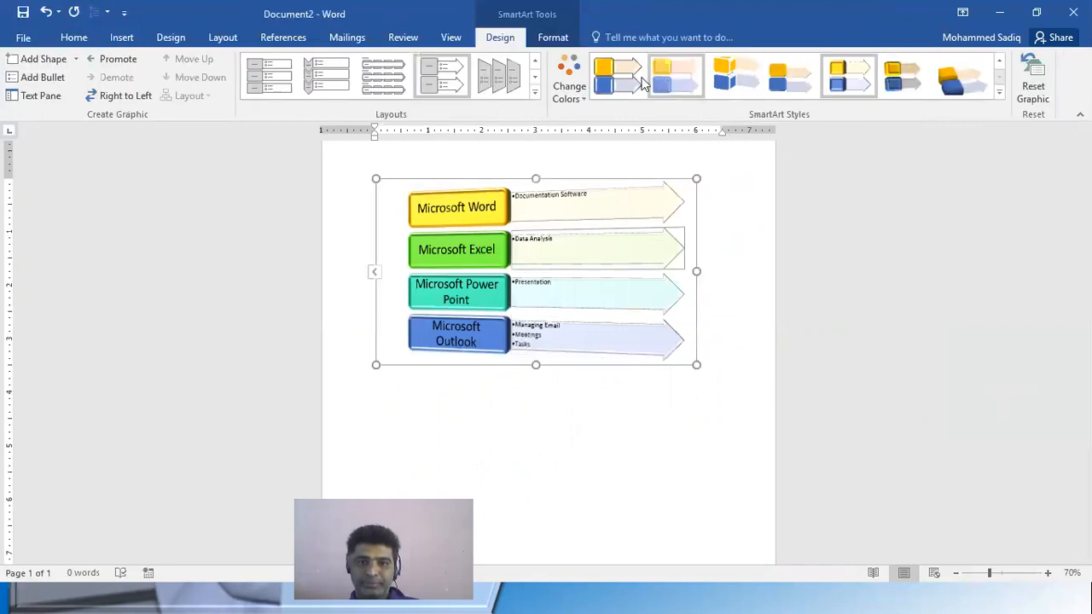
pyautogui.click(616, 79)
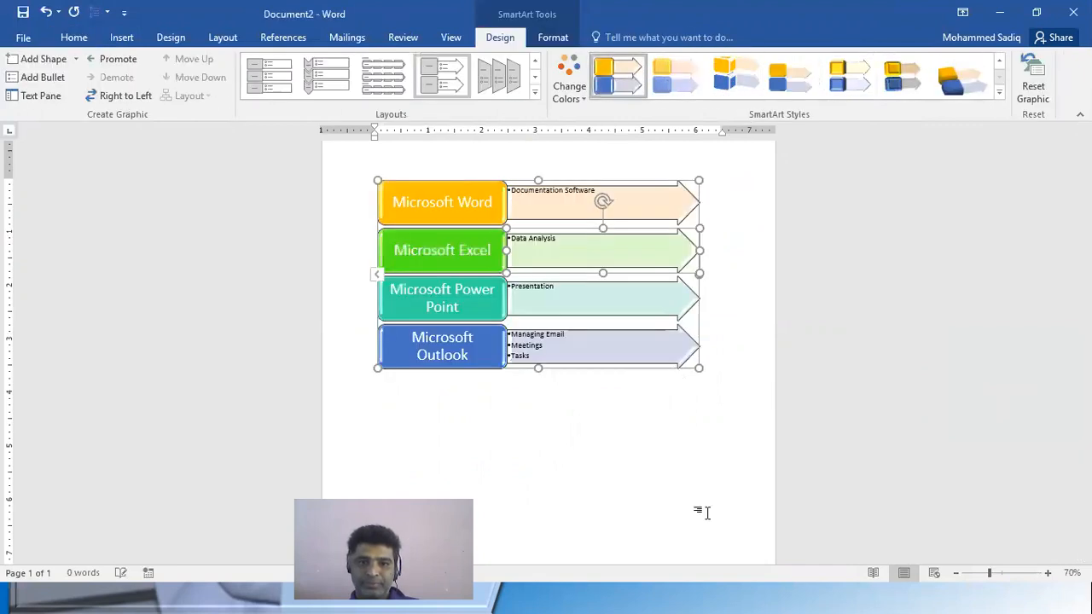
pyautogui.click(726, 451)
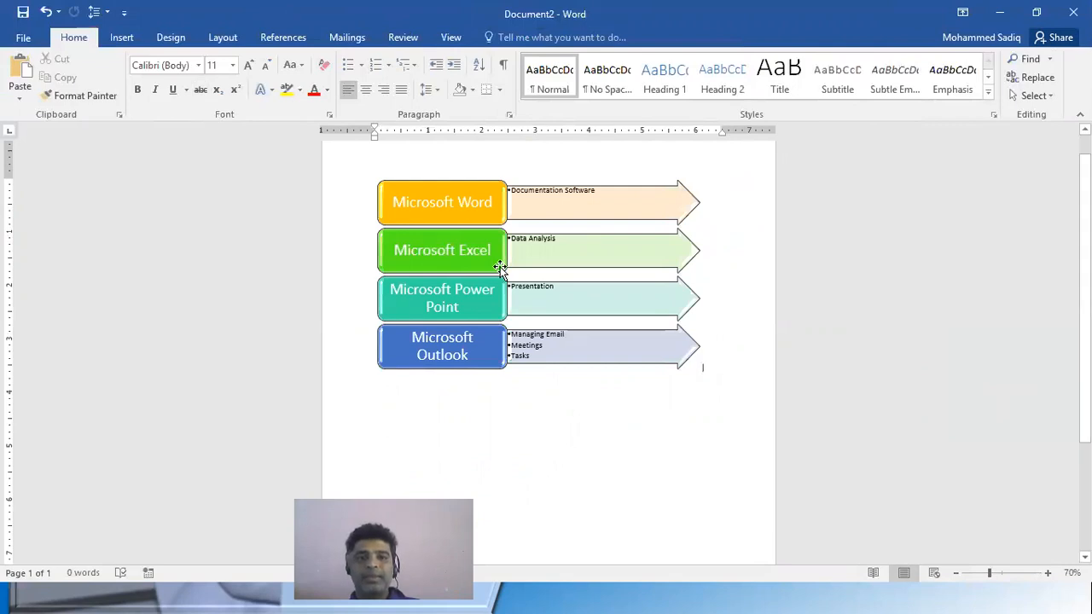
# Compare the Trapezoid List and Vertical Arrow List layouts on the graphic and look over the full set of list layouts
pyautogui.click(491, 209)
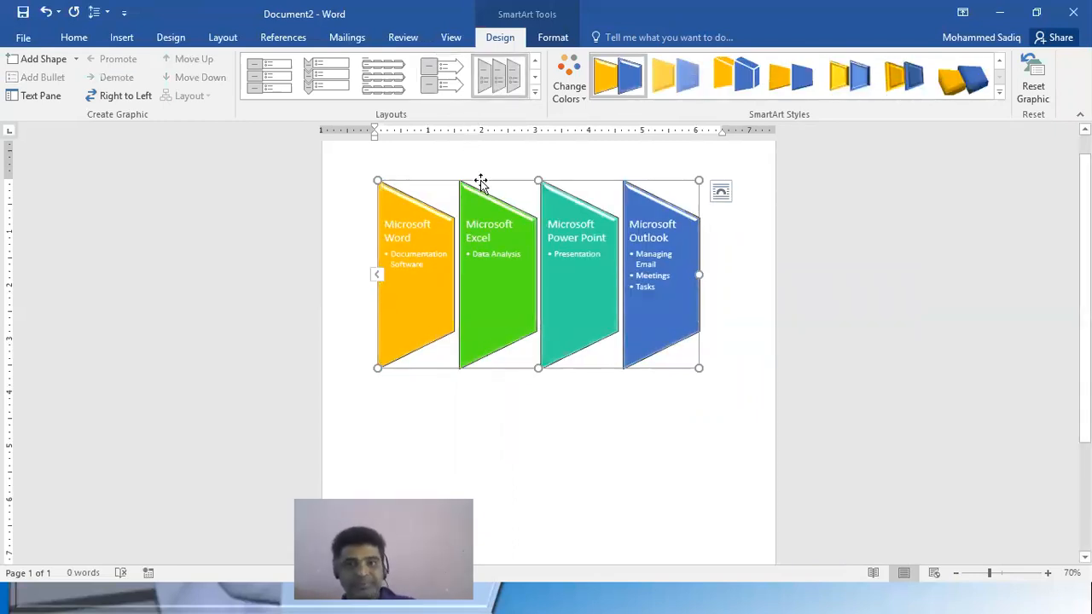
pyautogui.click(442, 82)
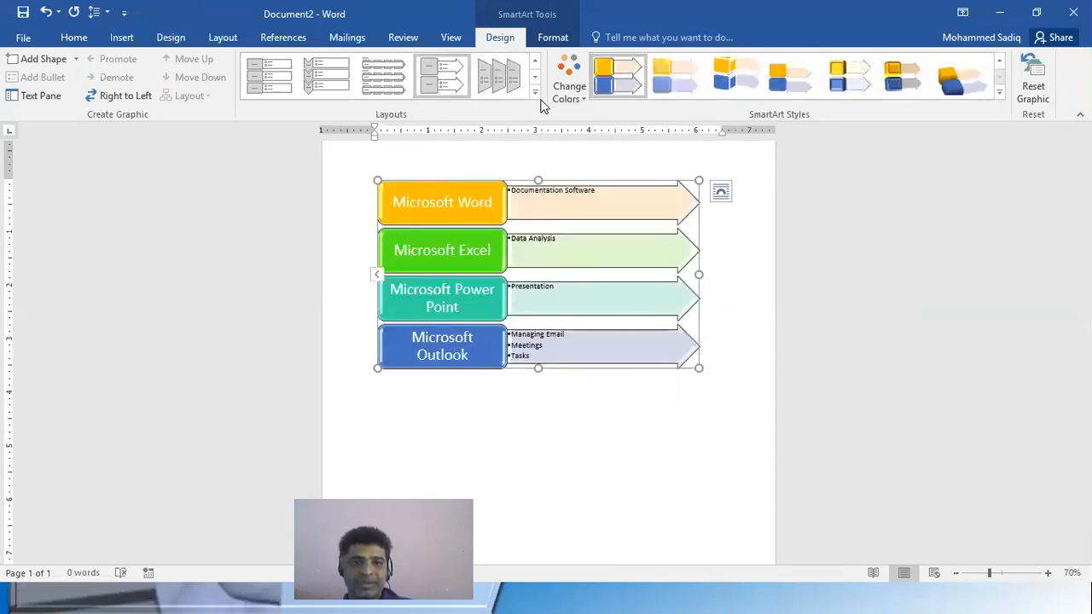
pyautogui.click(535, 92)
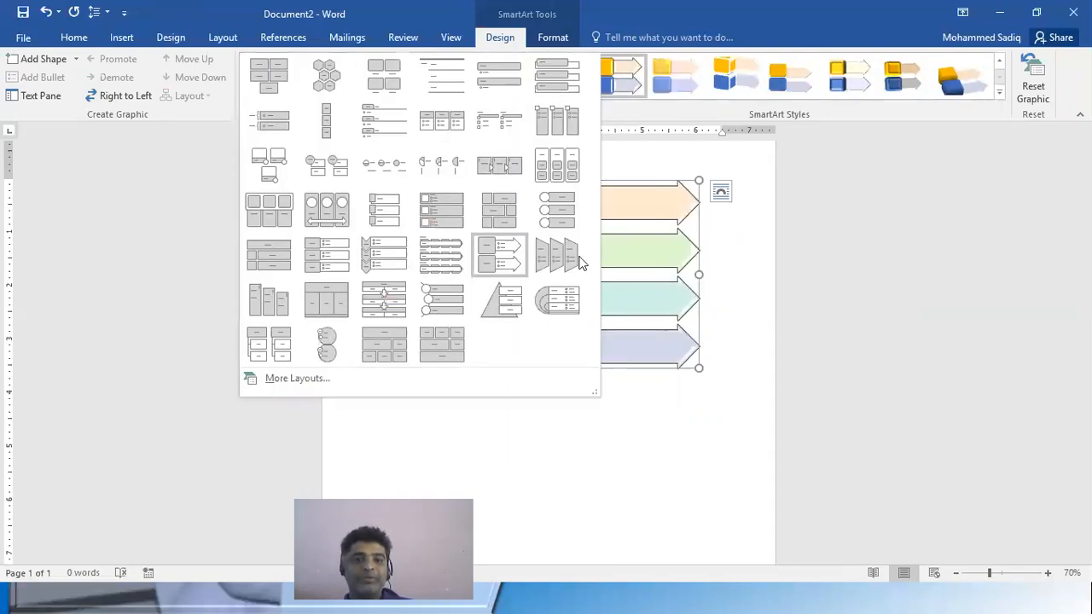
pyautogui.click(698, 501)
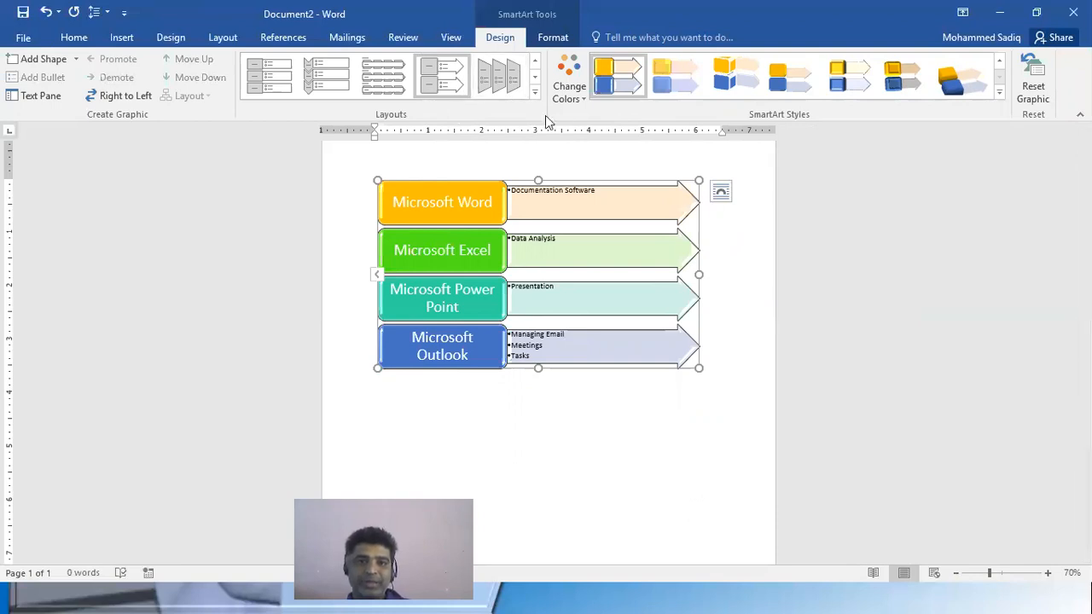
# Try the picture layout with vertical headings, then switch the SmartArt to boxes with coloured title bars and round picture placeholders
pyautogui.click(535, 91)
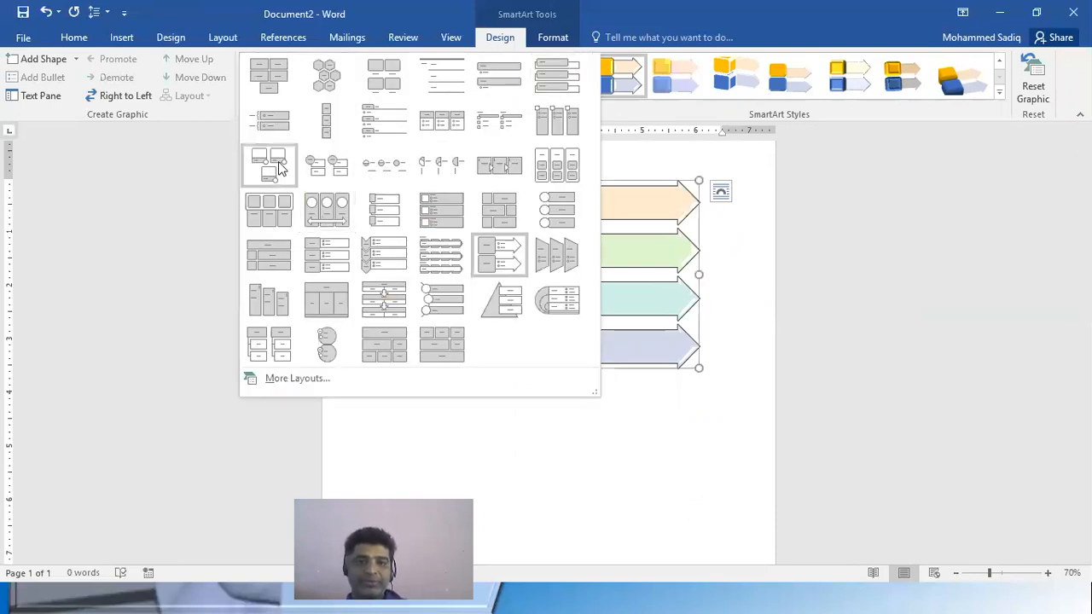
pyautogui.click(558, 126)
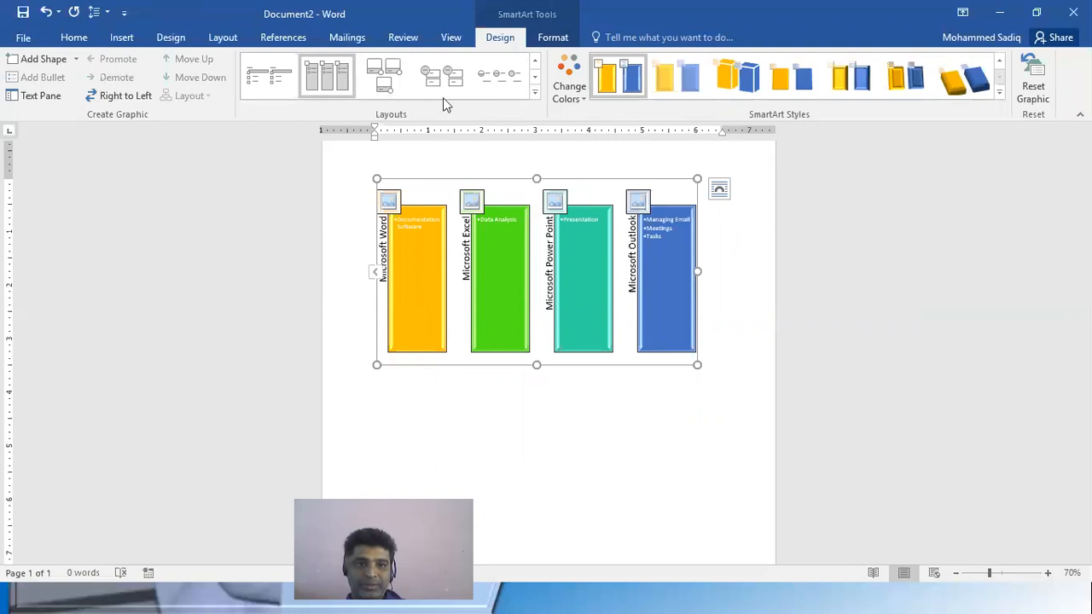
pyautogui.click(395, 81)
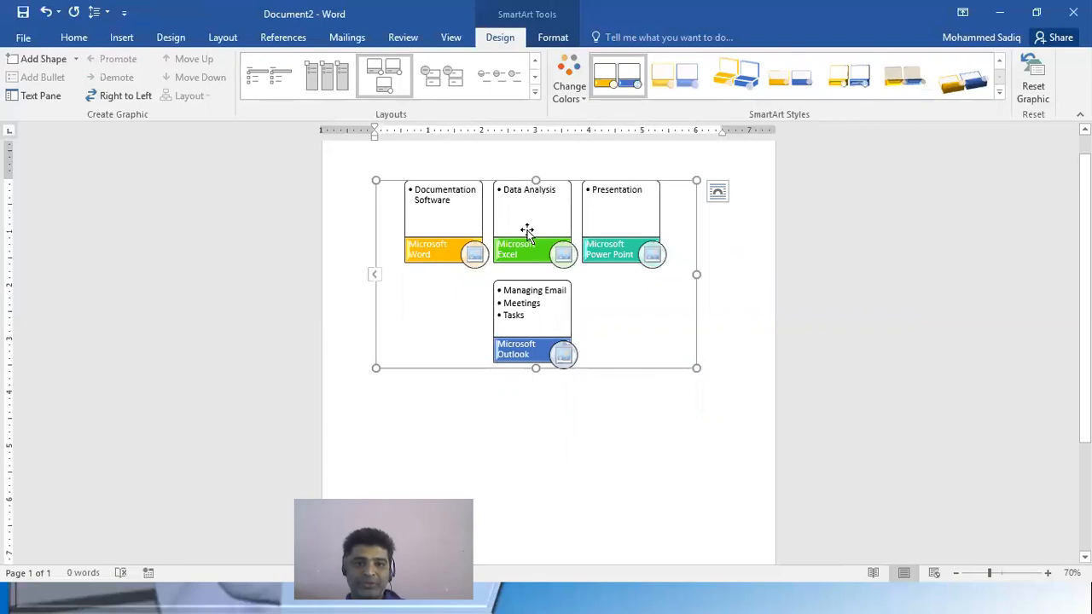
pyautogui.click(475, 255)
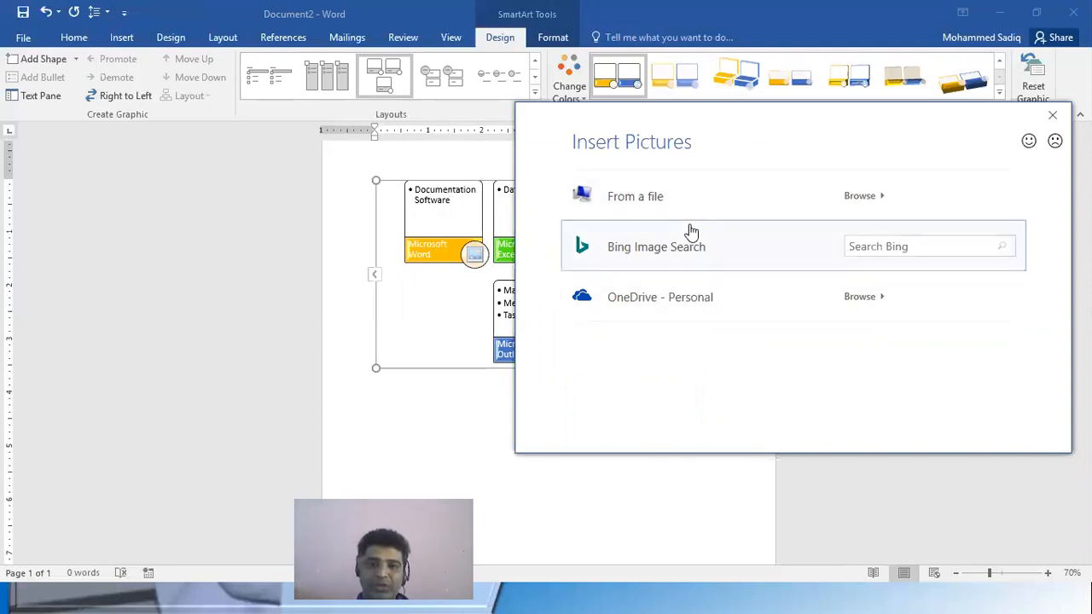
pyautogui.click(653, 198)
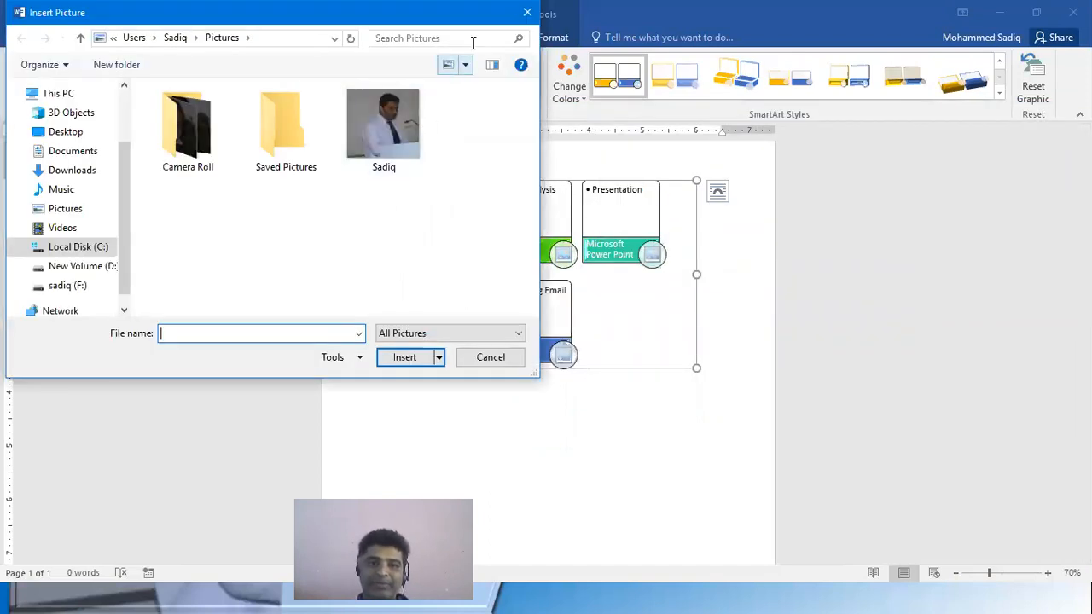
pyautogui.click(527, 12)
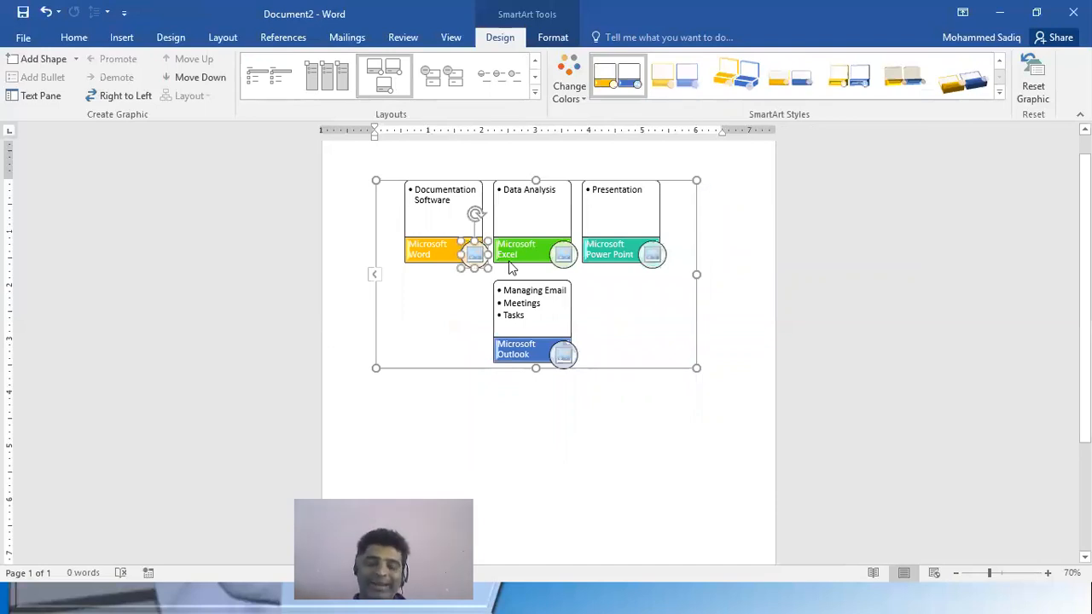
# Search Bing images for "Word" to fill the Microsoft Word block's picture placeholder
pyautogui.click(476, 255)
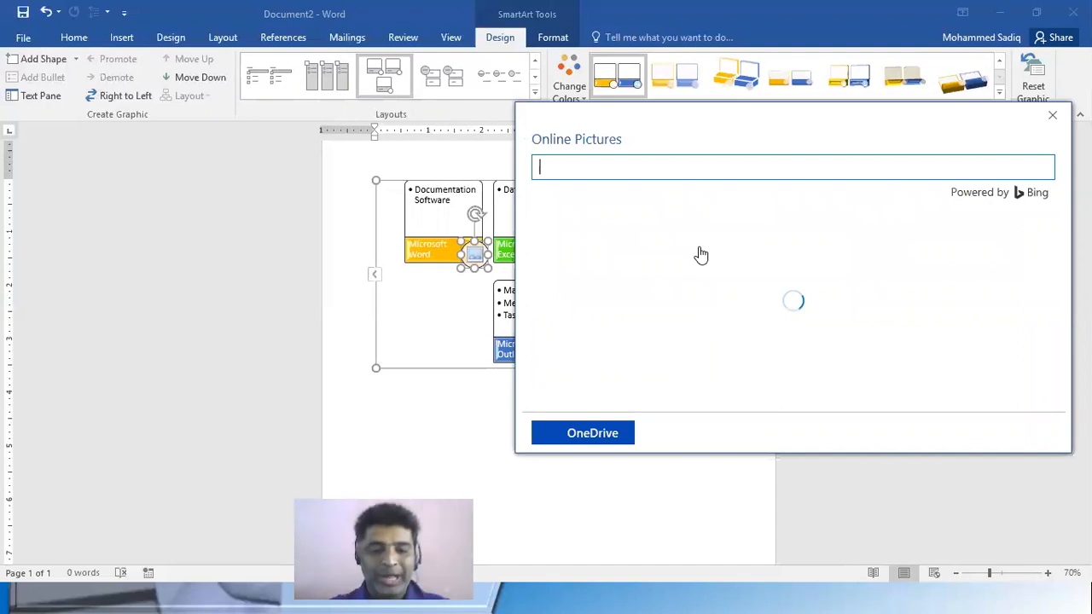
pyautogui.write('Work')
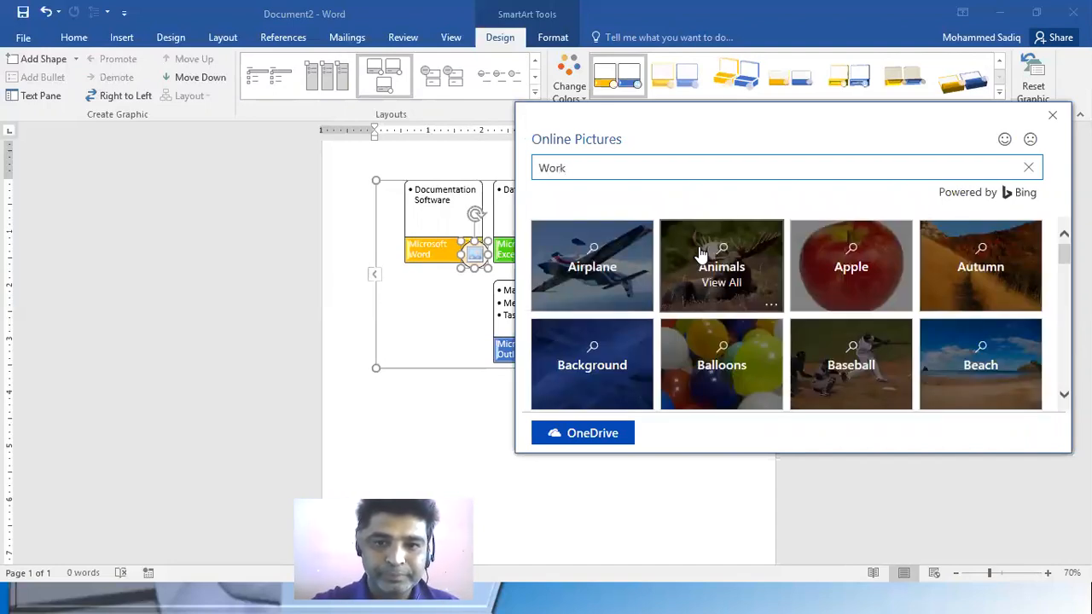
pyautogui.press('Return')
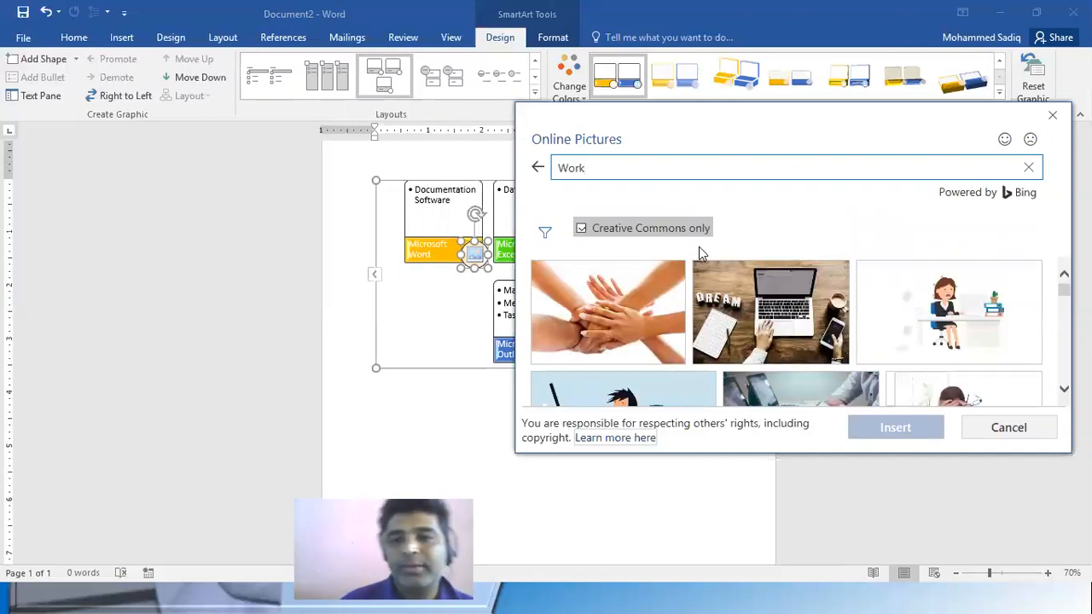
pyautogui.scroll(-1, 981, 320)
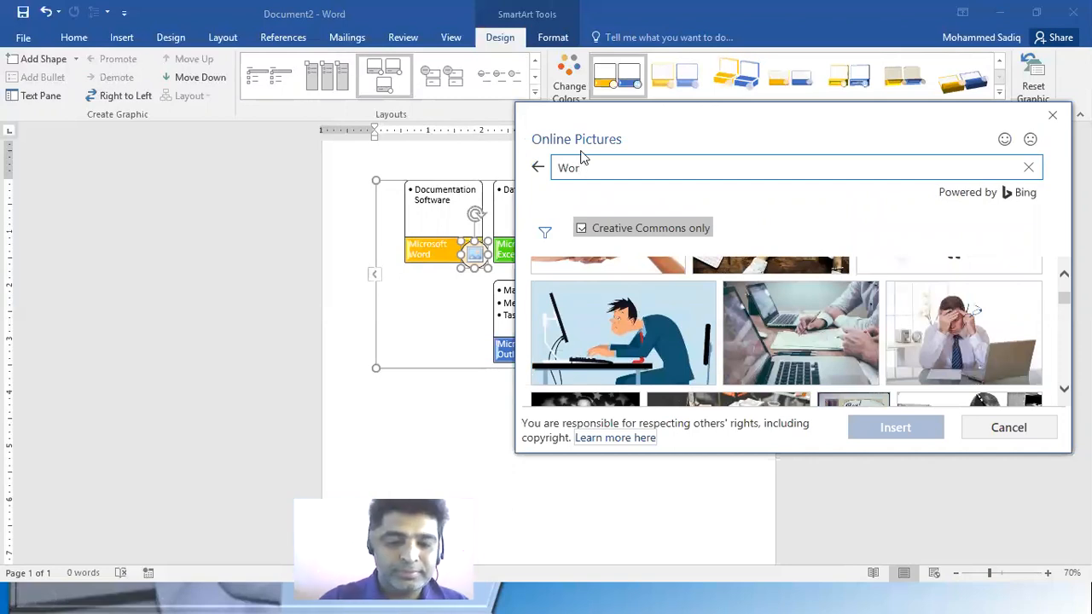
pyautogui.write('d')
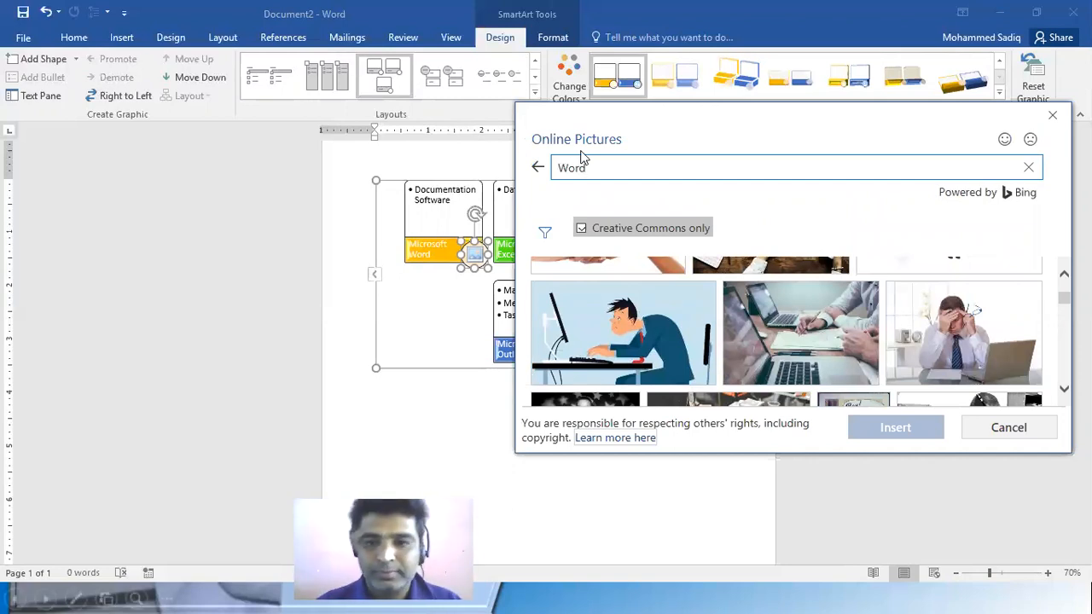
pyautogui.press('Return')
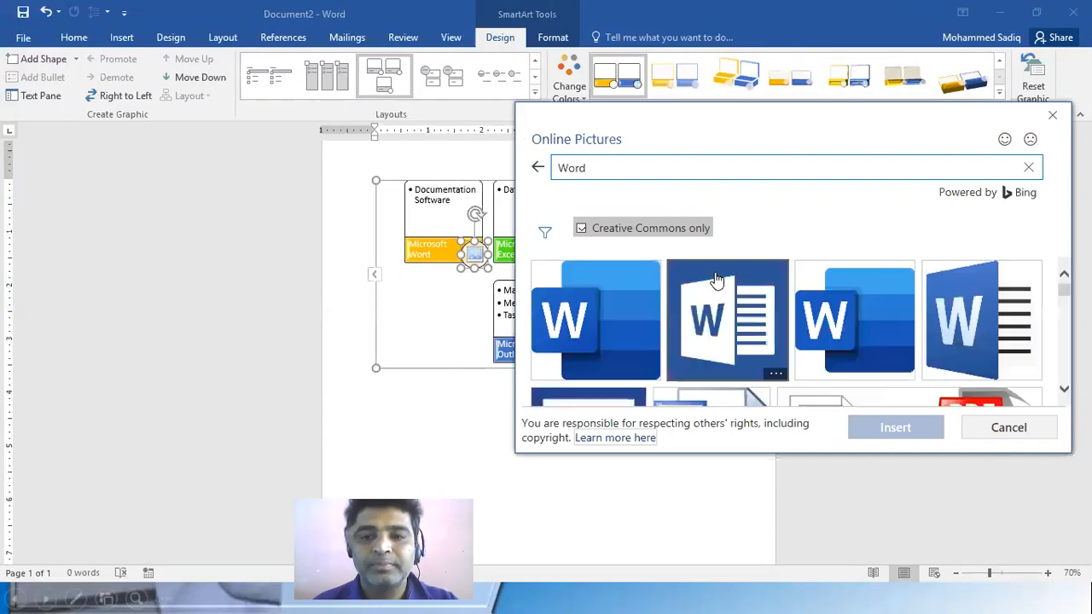
# Insert the blue-framed W logo from the search results into the Microsoft Word block's picture placeholder
pyautogui.scroll(-1, 768, 333)
pyautogui.scroll(1, 763, 345)
pyautogui.scroll(-2, 764, 345)
pyautogui.scroll(1, 627, 333)
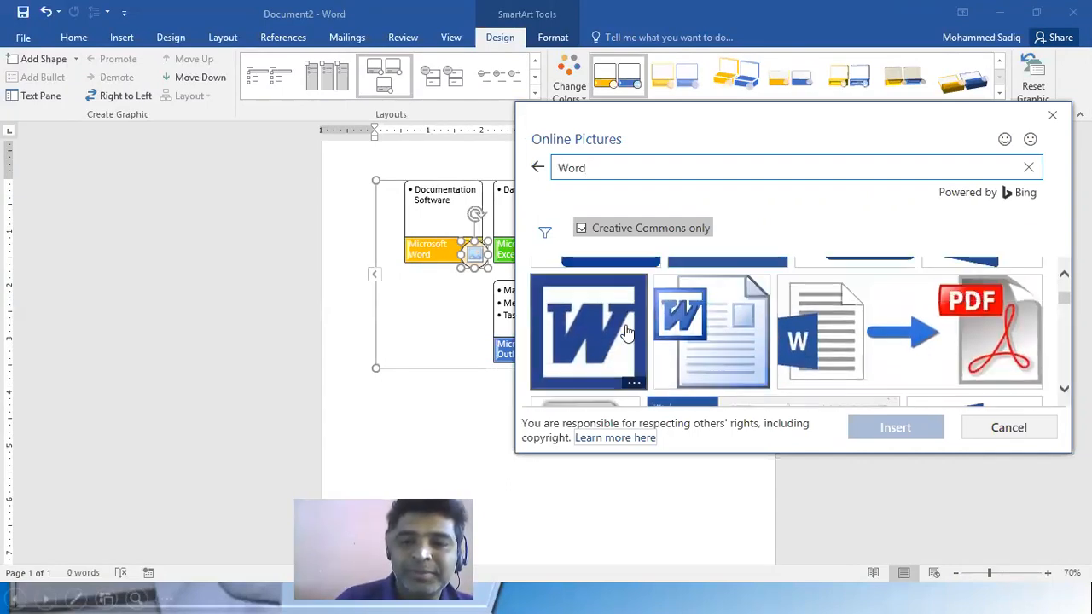
pyautogui.click(608, 330)
pyautogui.click(887, 431)
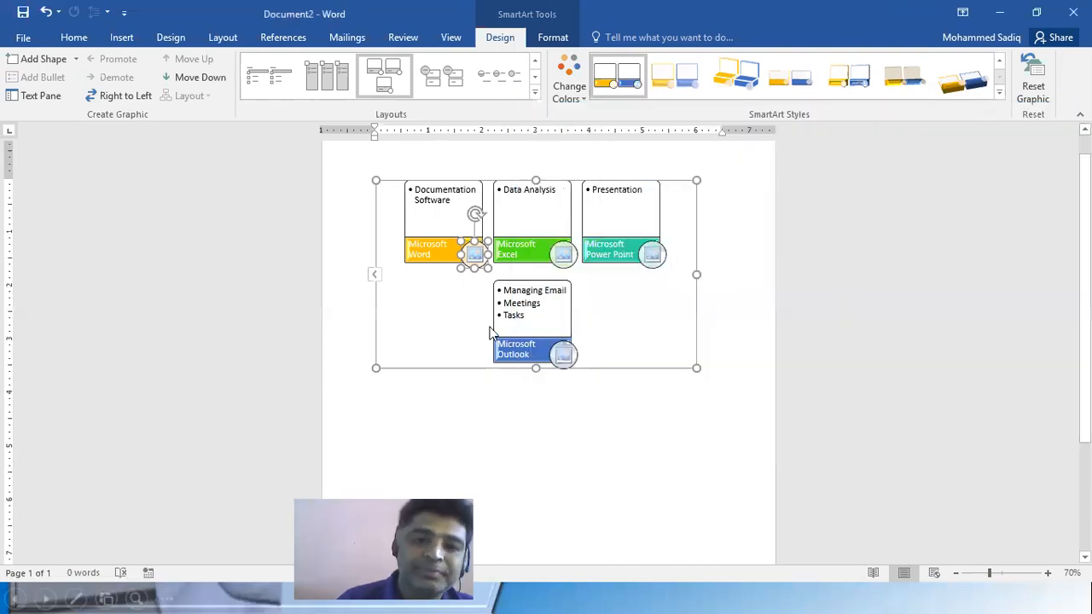
# Search Bing images for "excel" to fill the Microsoft Excel block's picture placeholder
pyautogui.click(564, 255)
pyautogui.click(866, 249)
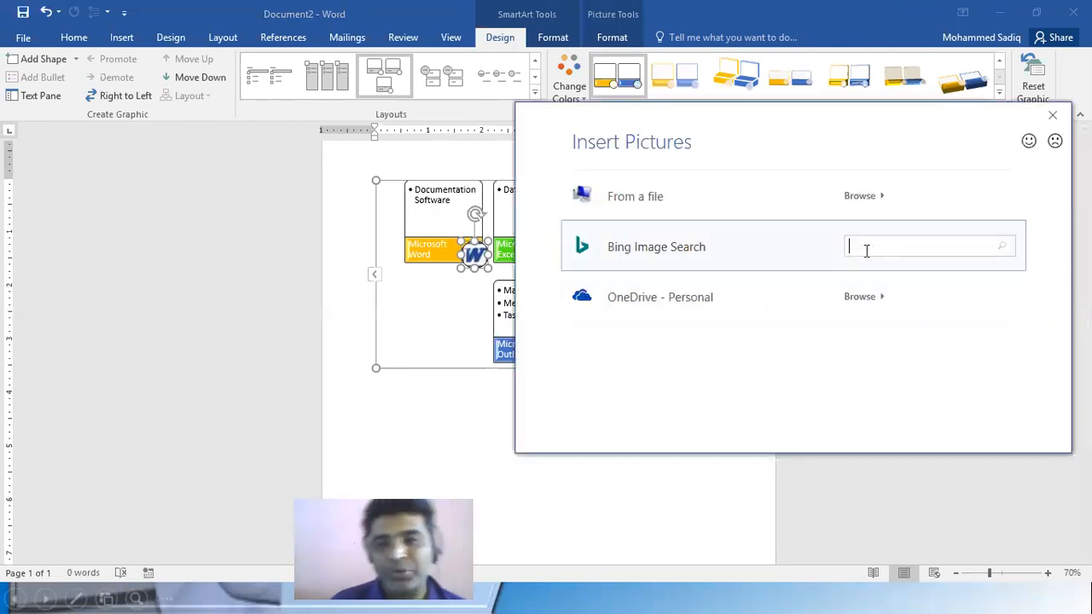
pyautogui.write('Exc')
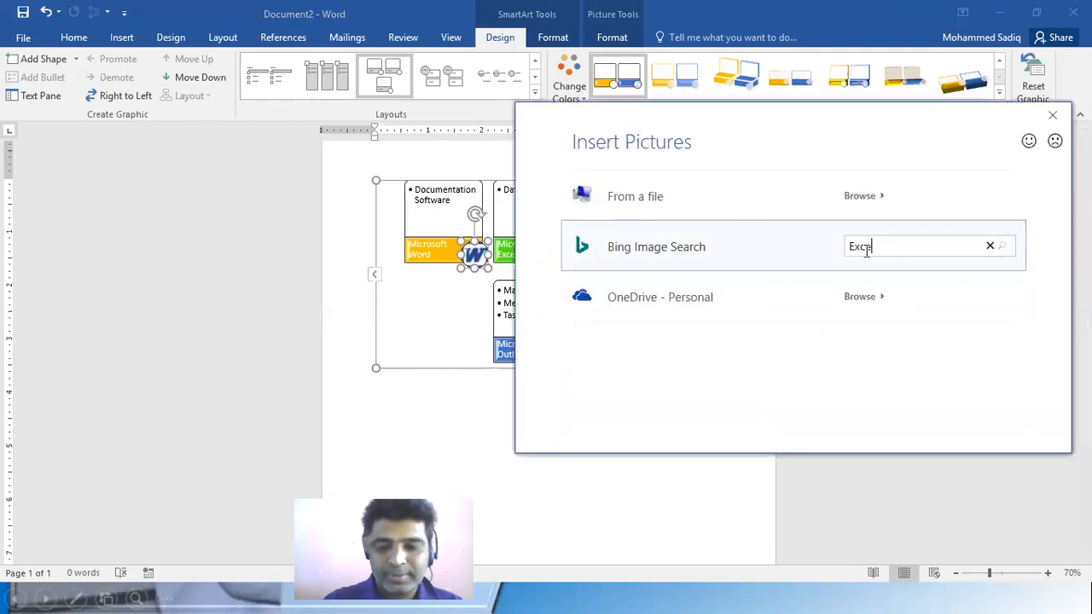
pyautogui.write('el')
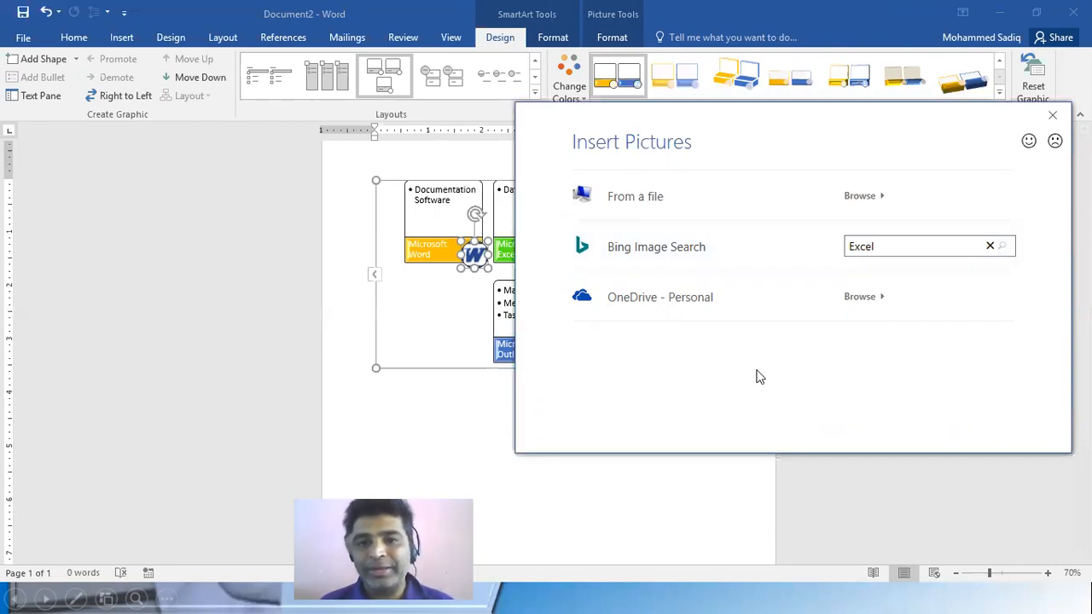
pyautogui.click(706, 259)
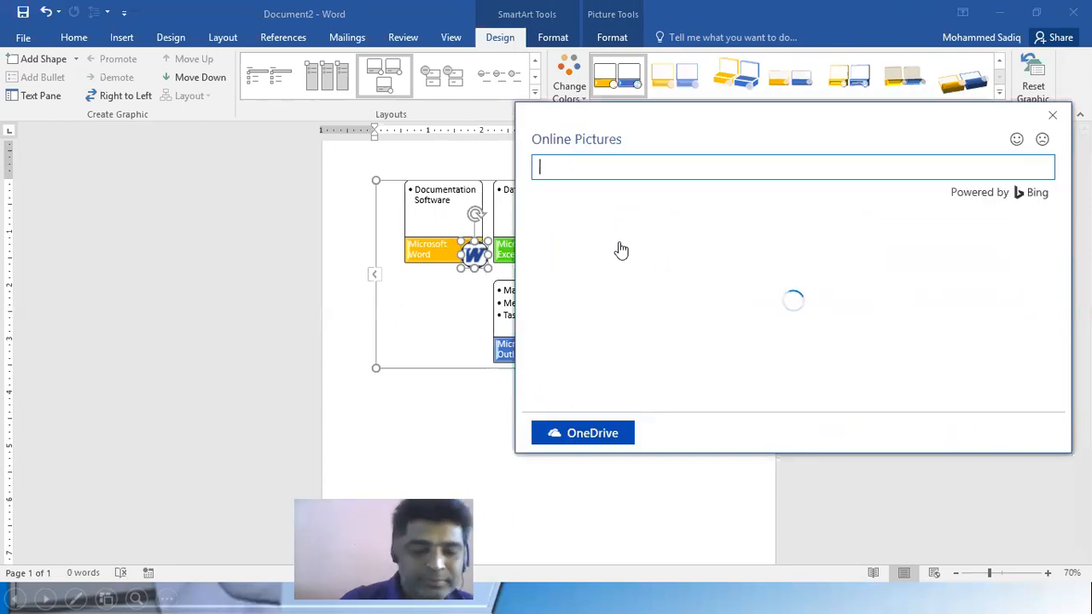
pyautogui.write('exce')
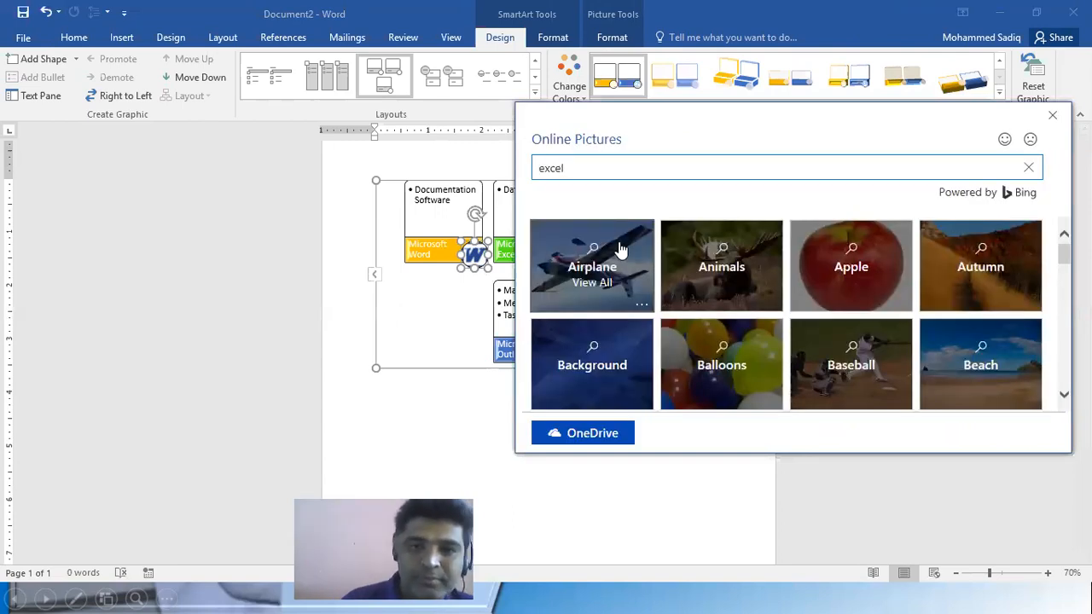
pyautogui.write('l')
pyautogui.press('Return')
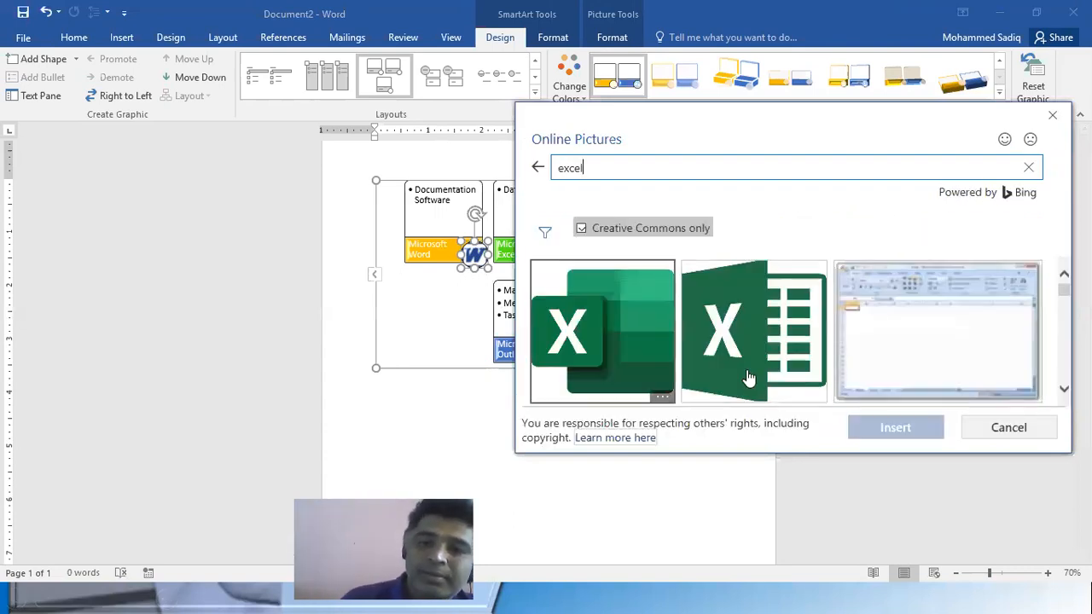
# Insert the dark green X logo with the spreadsheet grid into the Microsoft Excel block's picture placeholder
pyautogui.click(753, 337)
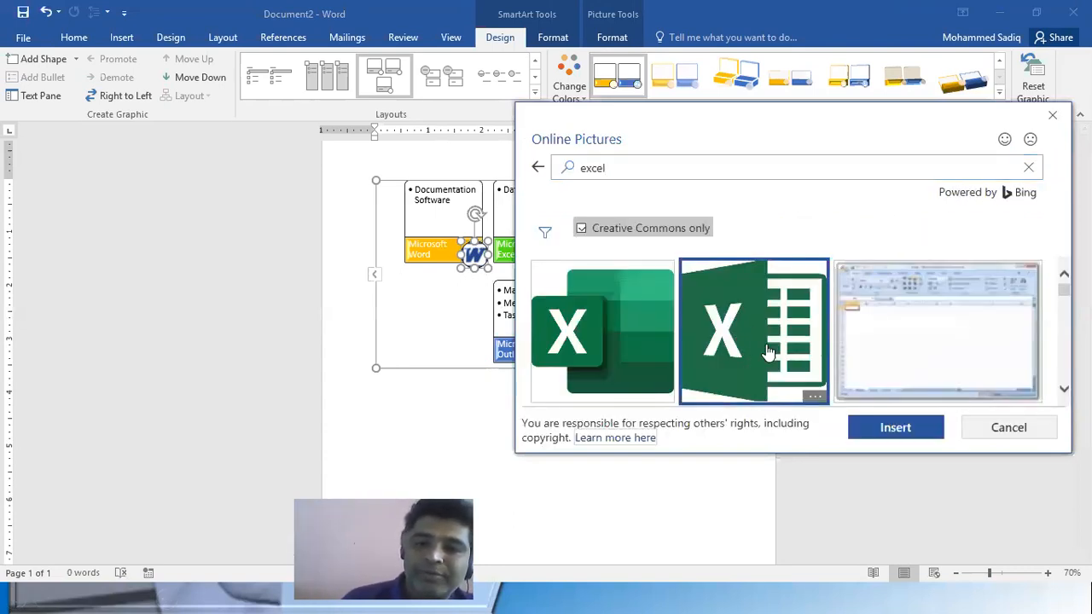
pyautogui.click(902, 431)
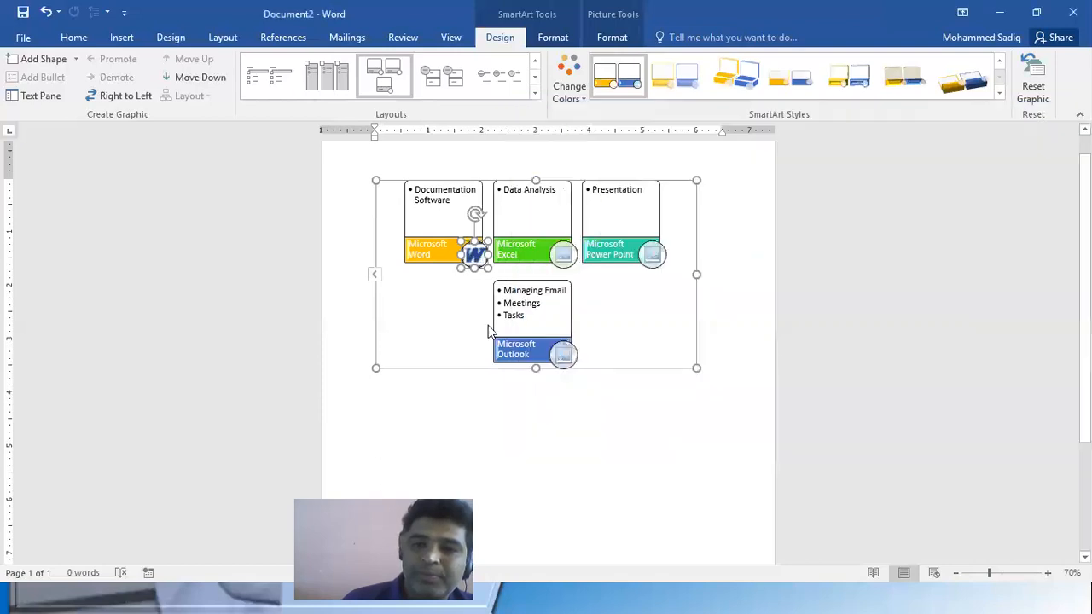
# Search Bing images for "POwerpoint" and insert the orange P logo with the pie chart sheet into the Microsoft Power Point block's placeholder
pyautogui.click(652, 254)
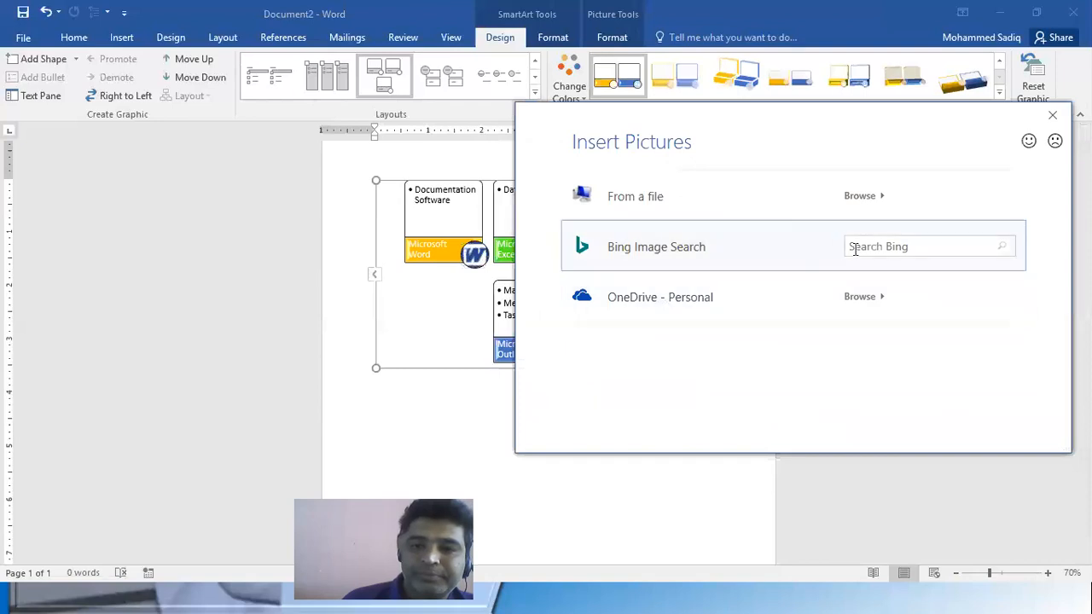
pyautogui.click(626, 237)
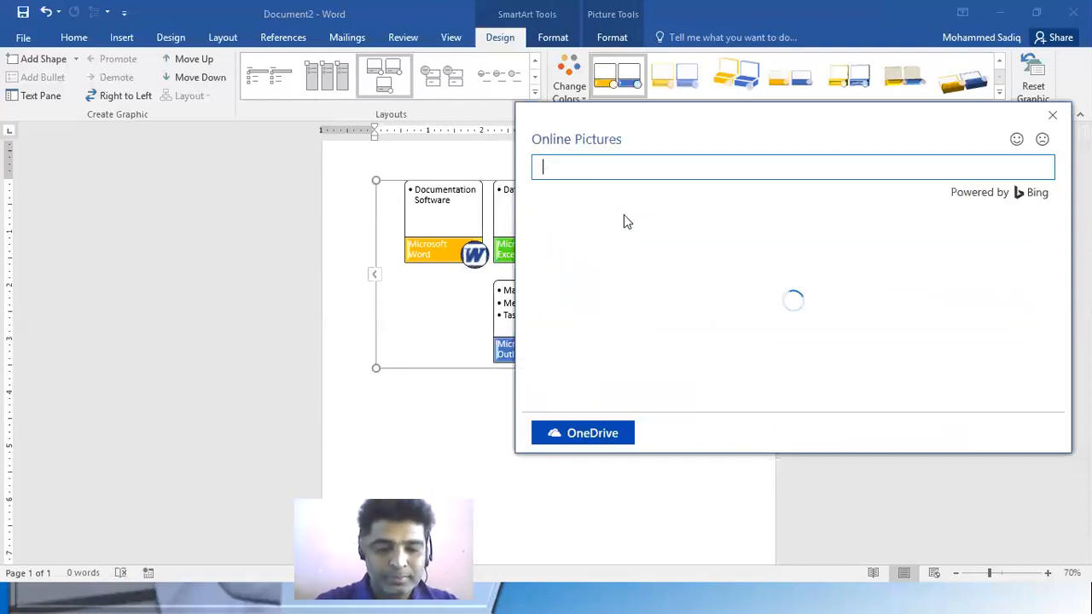
pyautogui.write('POwerpoint')
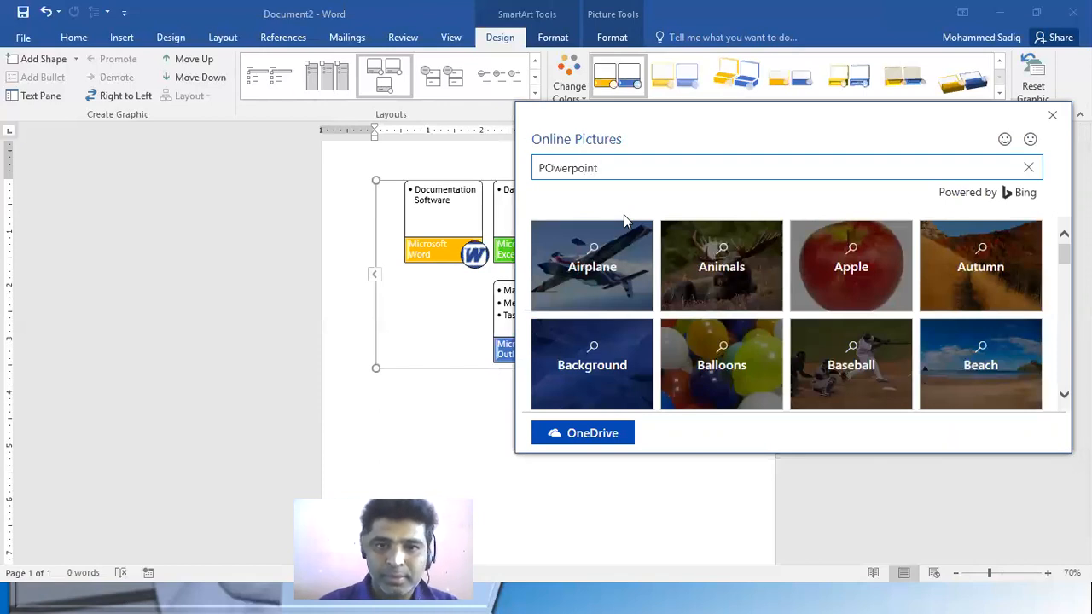
pyautogui.press('Return')
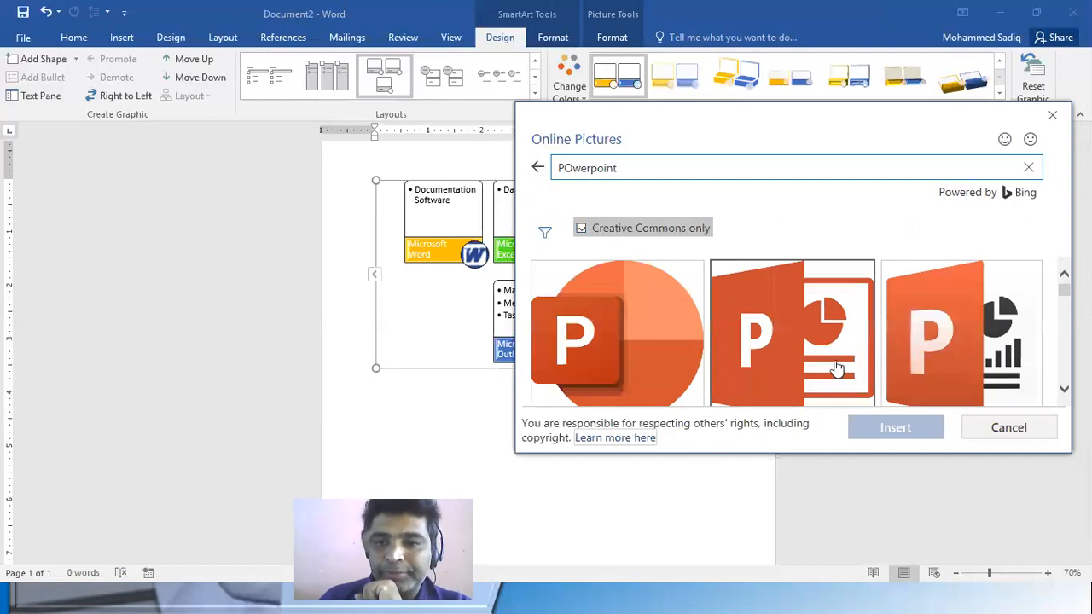
pyautogui.rightClick(823, 343)
pyautogui.click(762, 341)
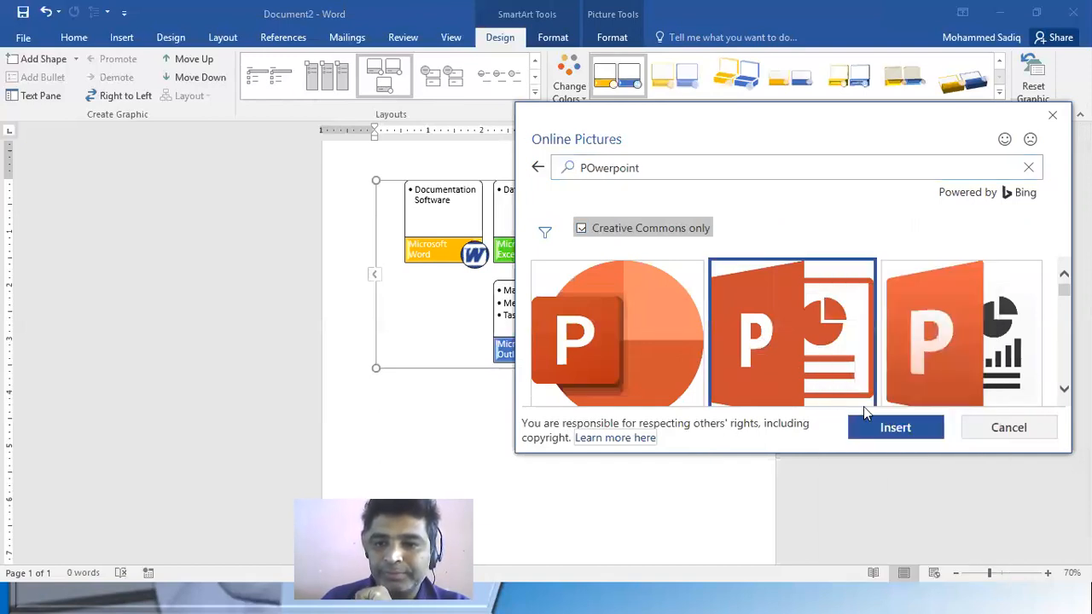
pyautogui.click(887, 428)
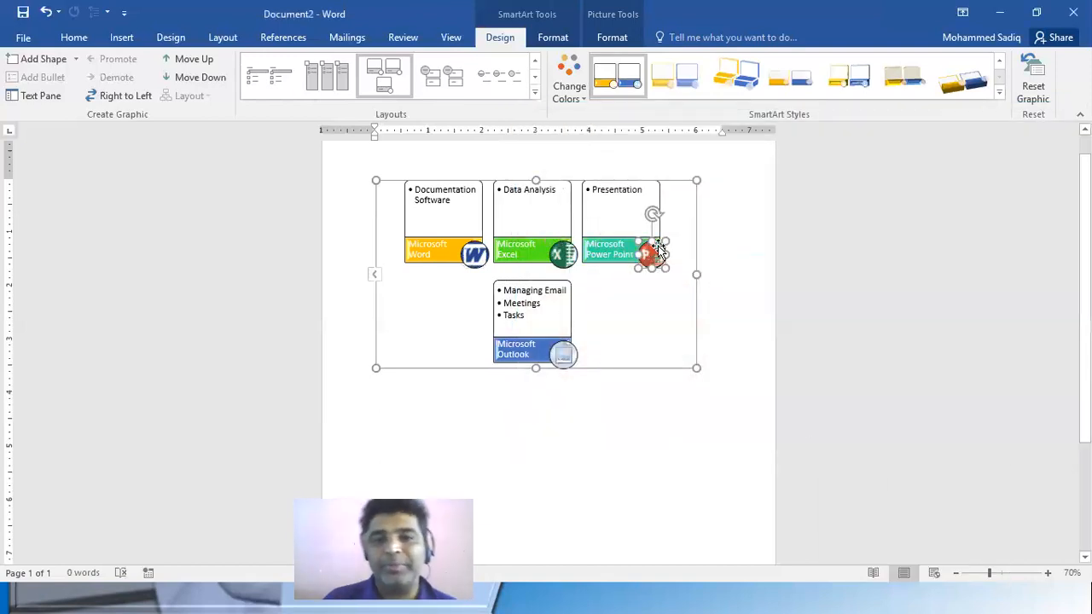
# Search Bing images for "Outlook" and insert the blue O logo with the outlined envelope into the Microsoft Outlook block's placeholder
pyautogui.click(563, 354)
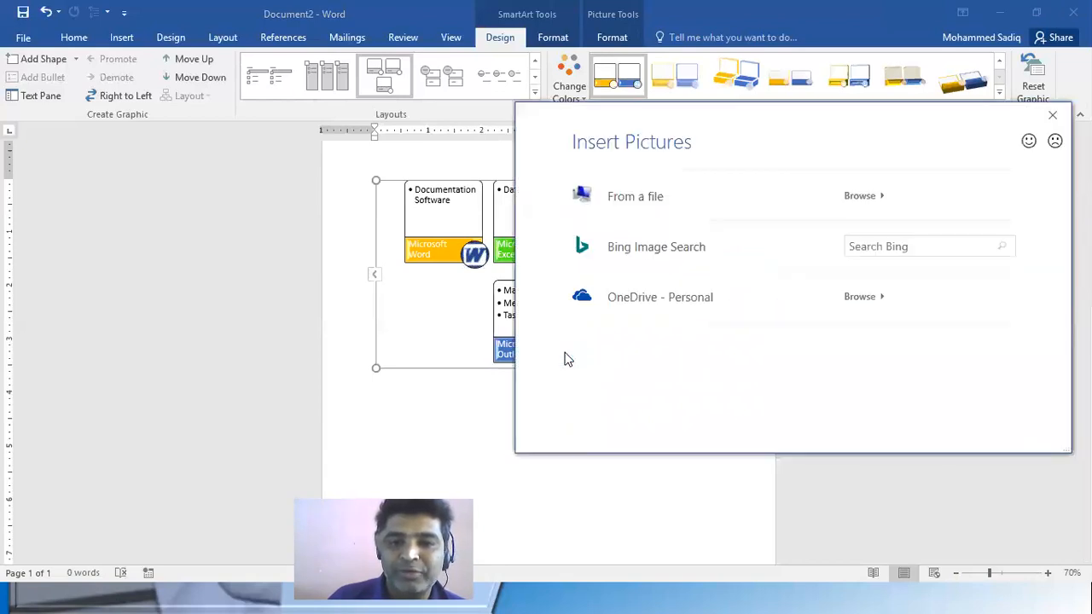
pyautogui.click(666, 241)
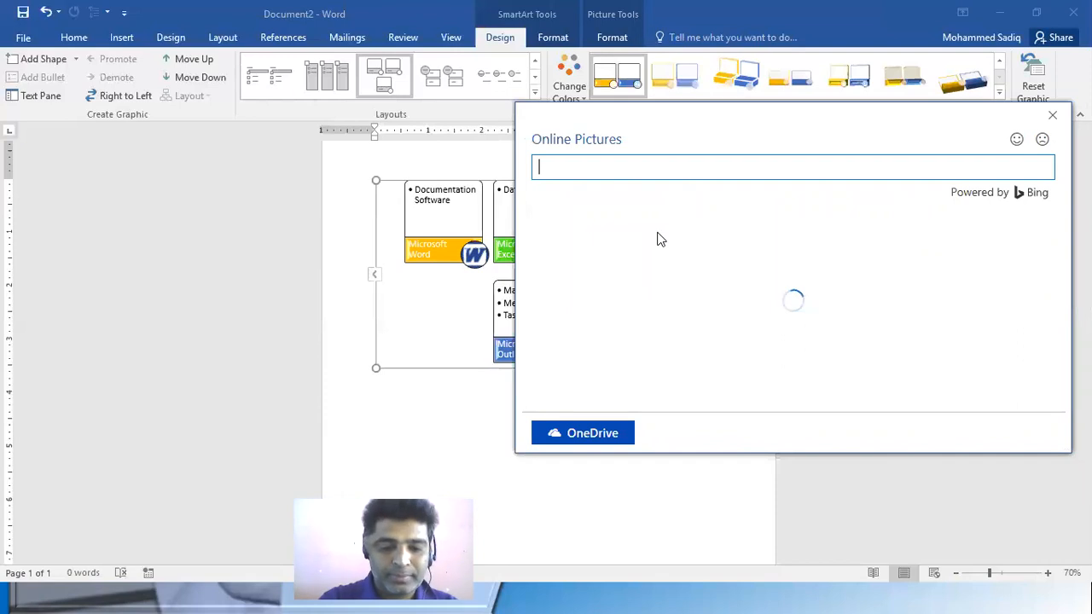
pyautogui.write('Outlook')
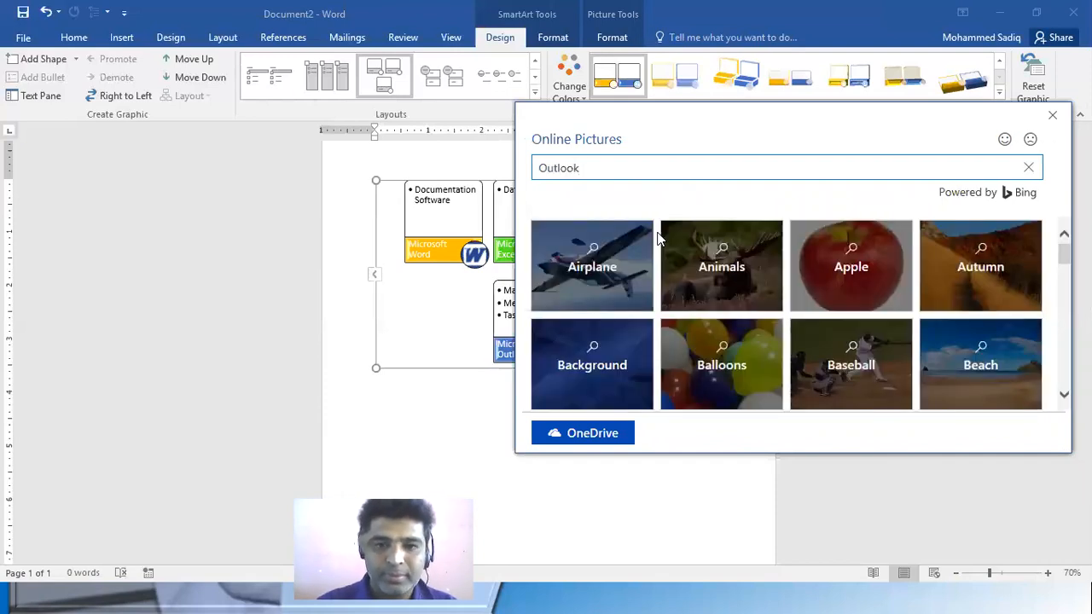
pyautogui.press('Return')
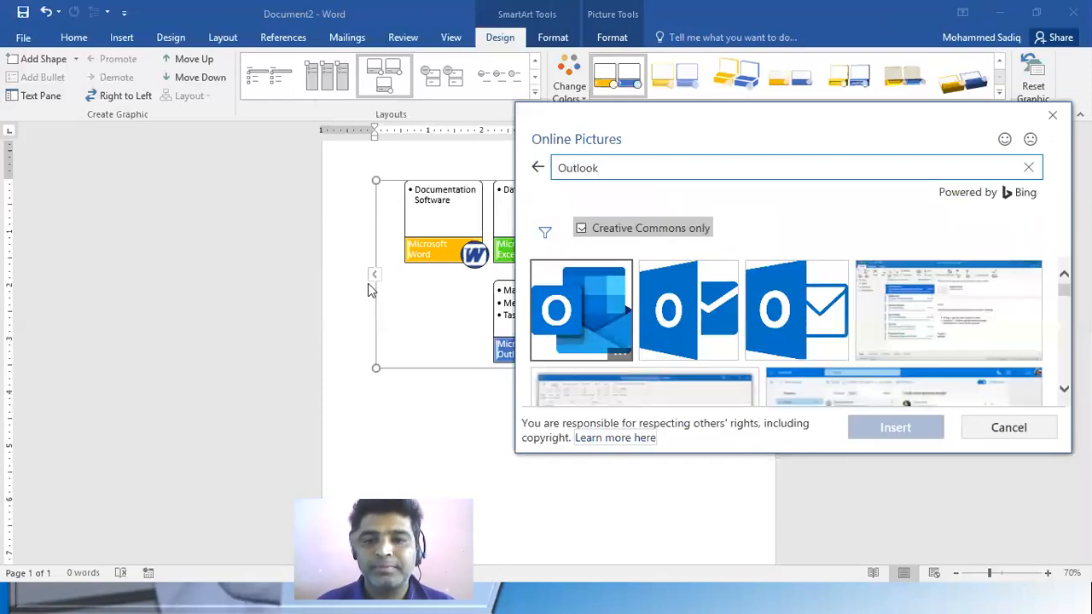
pyautogui.rightClick(792, 308)
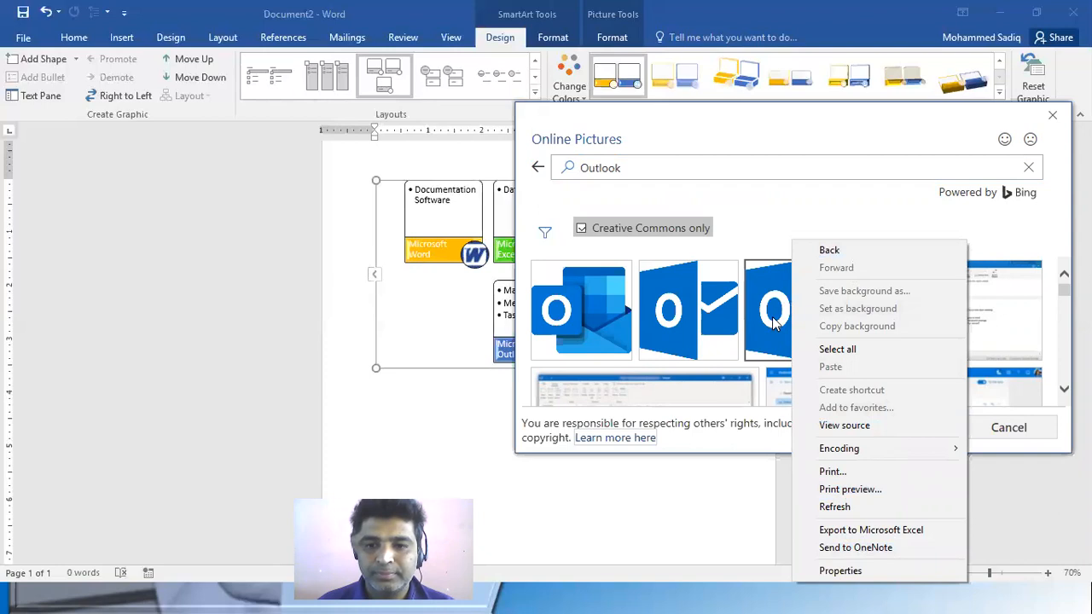
pyautogui.click(774, 323)
pyautogui.click(875, 436)
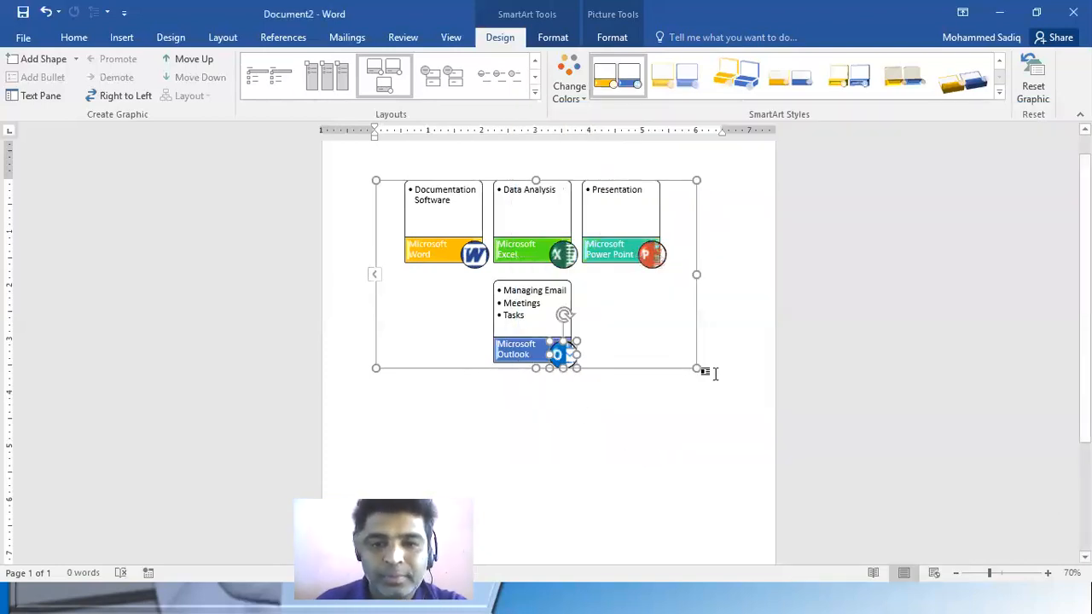
# Enlarge the SmartArt to the page's text width and, after trying two other layouts, switch it to Continuous Picture List
pyautogui.moveTo(697, 368); pyautogui.dragTo(721, 391)
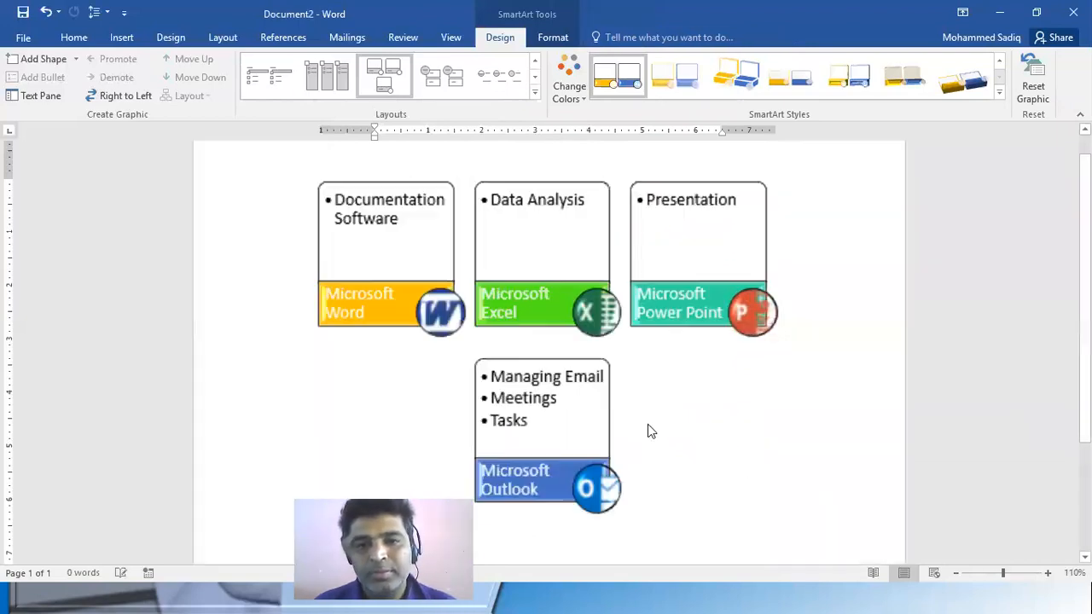
pyautogui.click(647, 418)
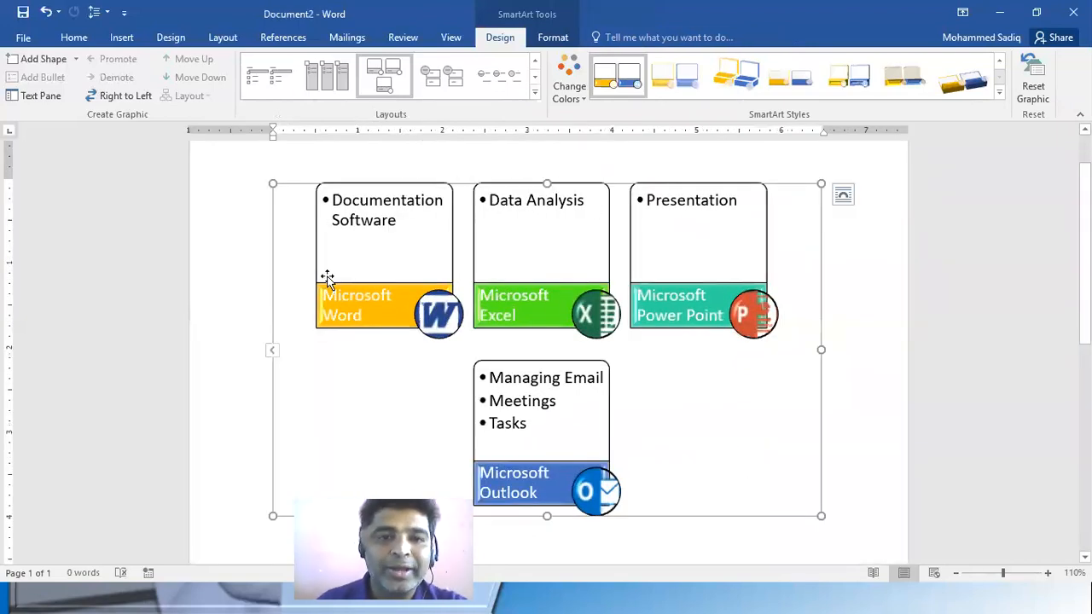
pyautogui.click(429, 83)
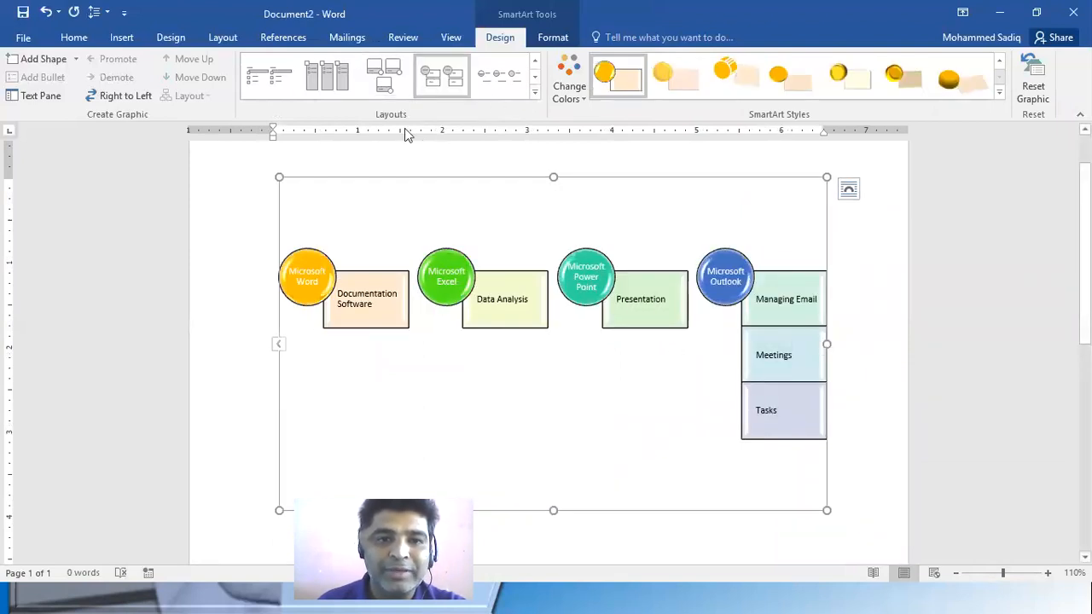
pyautogui.click(340, 79)
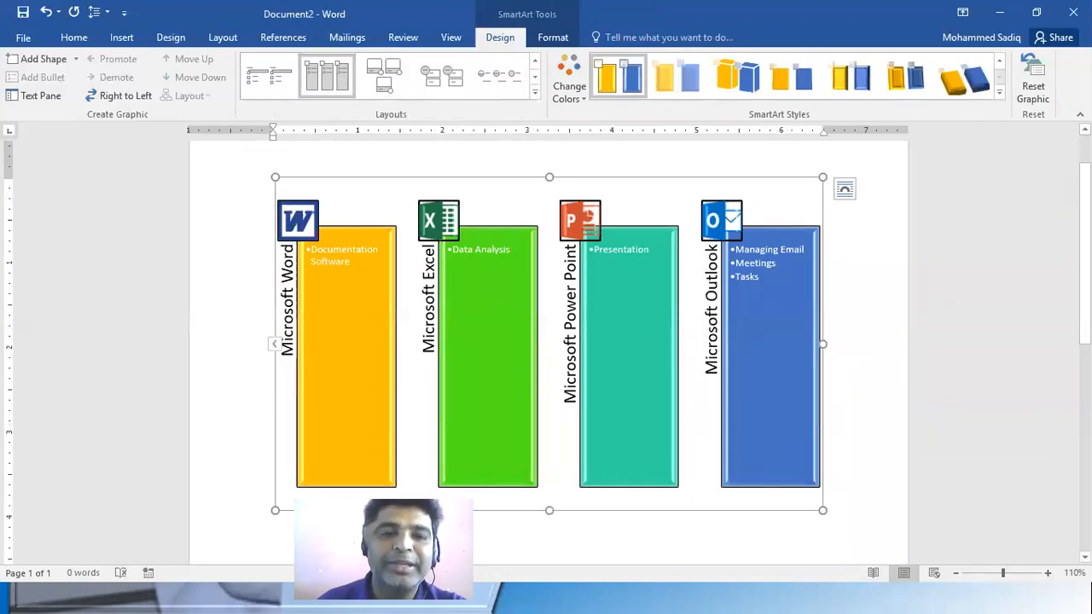
pyautogui.click(535, 91)
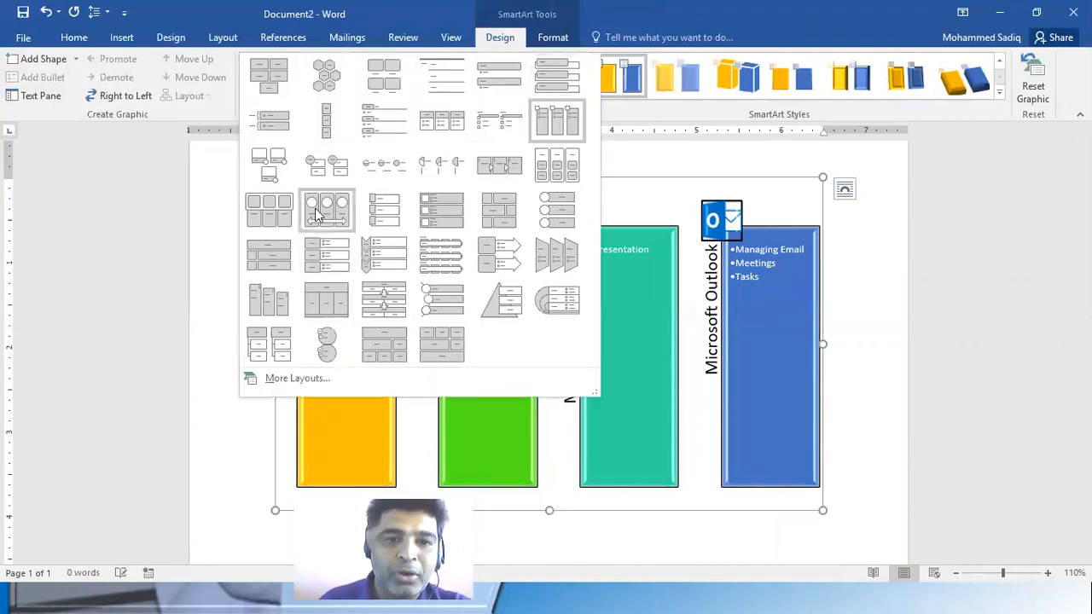
pyautogui.press('Escape')
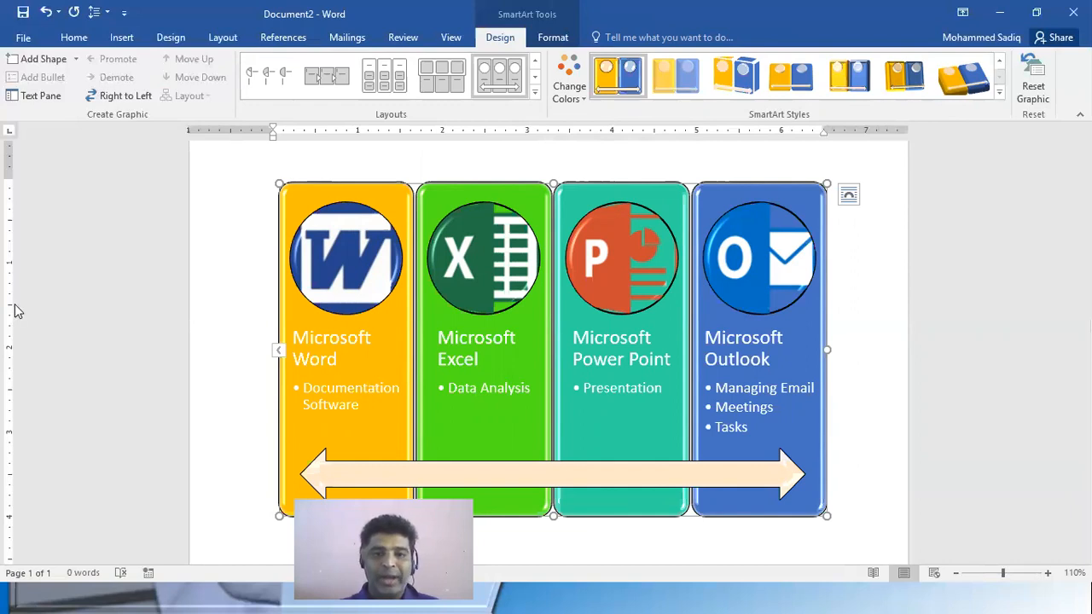
# Add the bullet "Data Summarization" below "Data Analysis" under Microsoft Excel in the SmartArt text
pyautogui.click(279, 351)
pyautogui.click(249, 284)
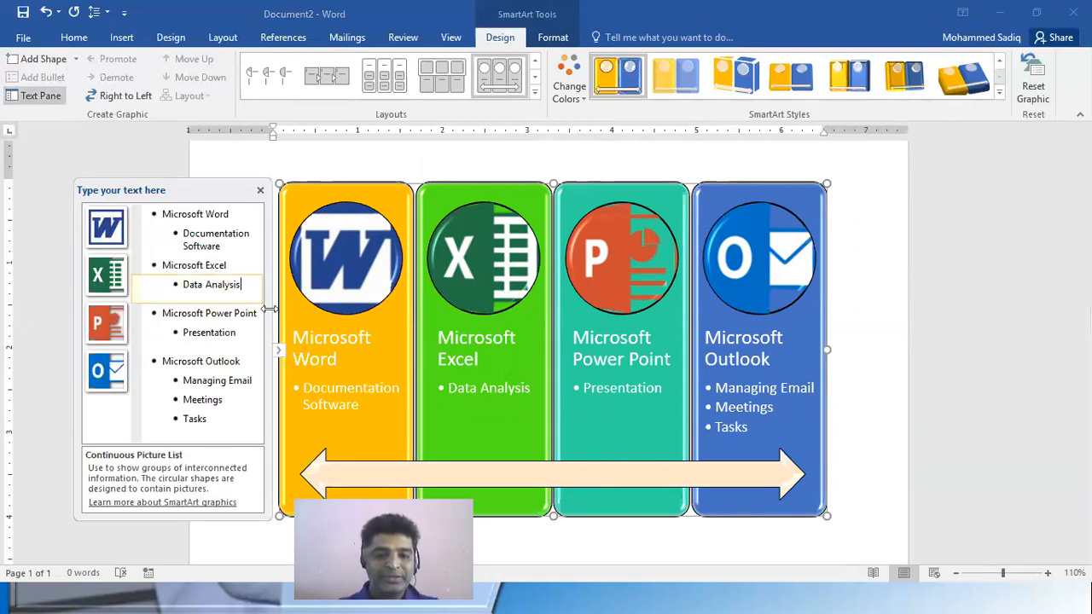
pyautogui.press('Return')
pyautogui.write('Data Summ')
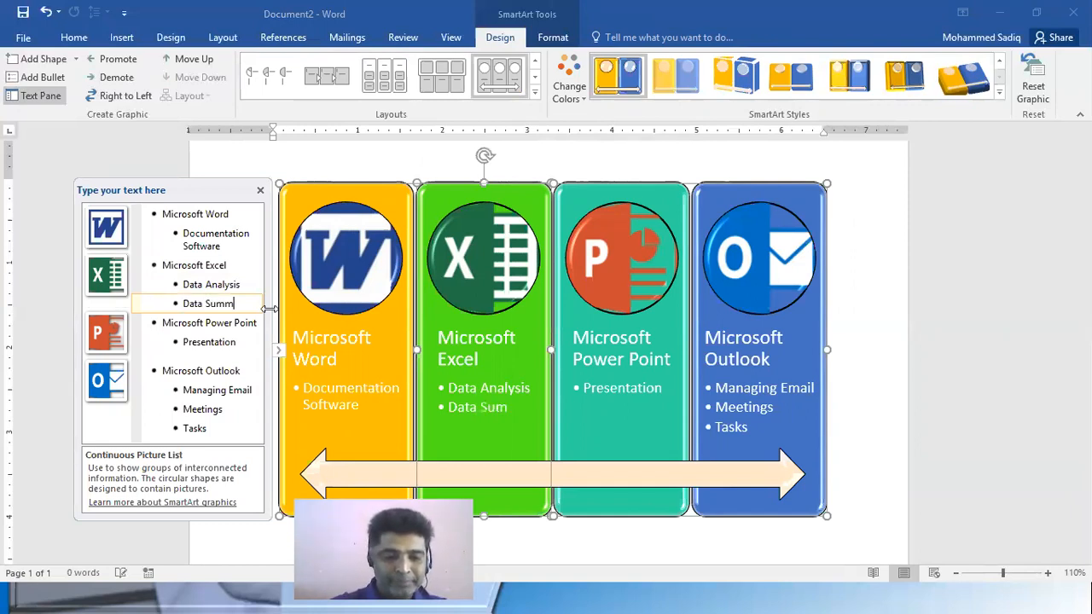
pyautogui.write('arizat')
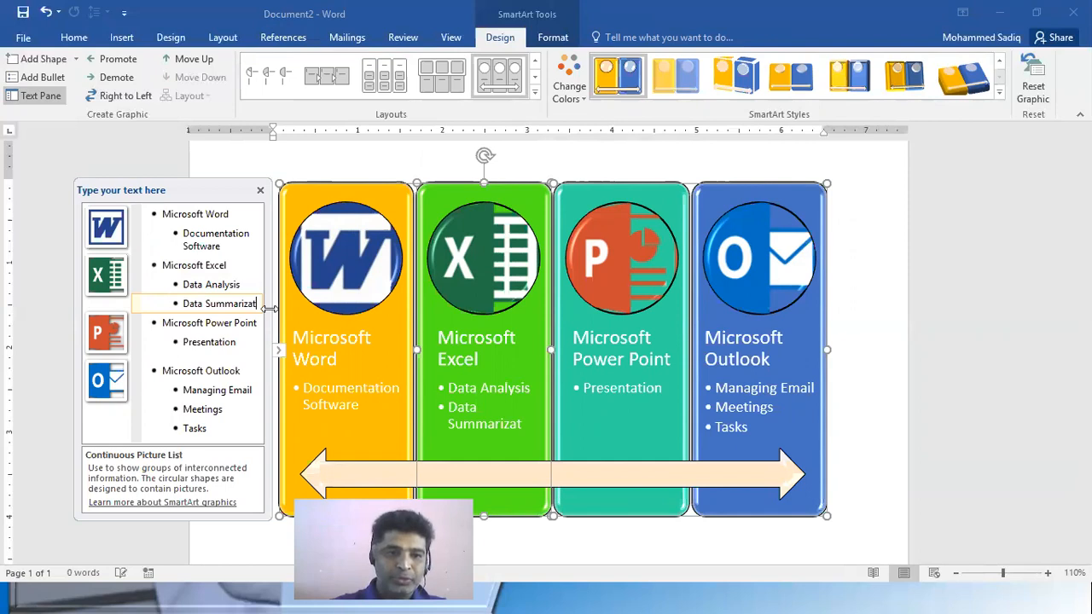
pyautogui.write('ion')
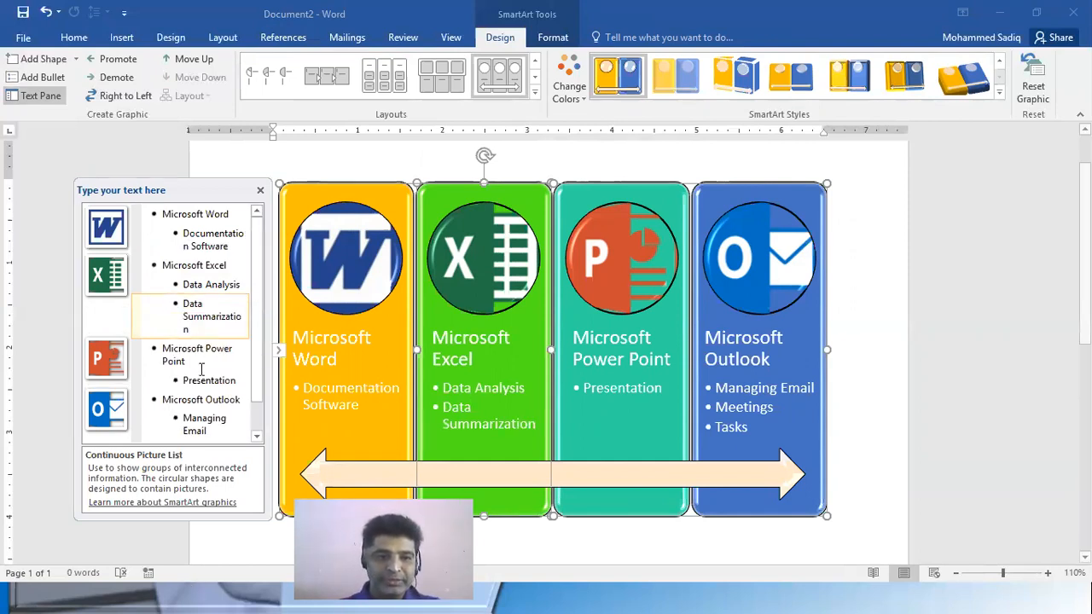
pyautogui.press('Down')
# Apply the tilted 3-D style with thick slanted blocks to the SmartArt and close its text pane
pyautogui.click(745, 407)
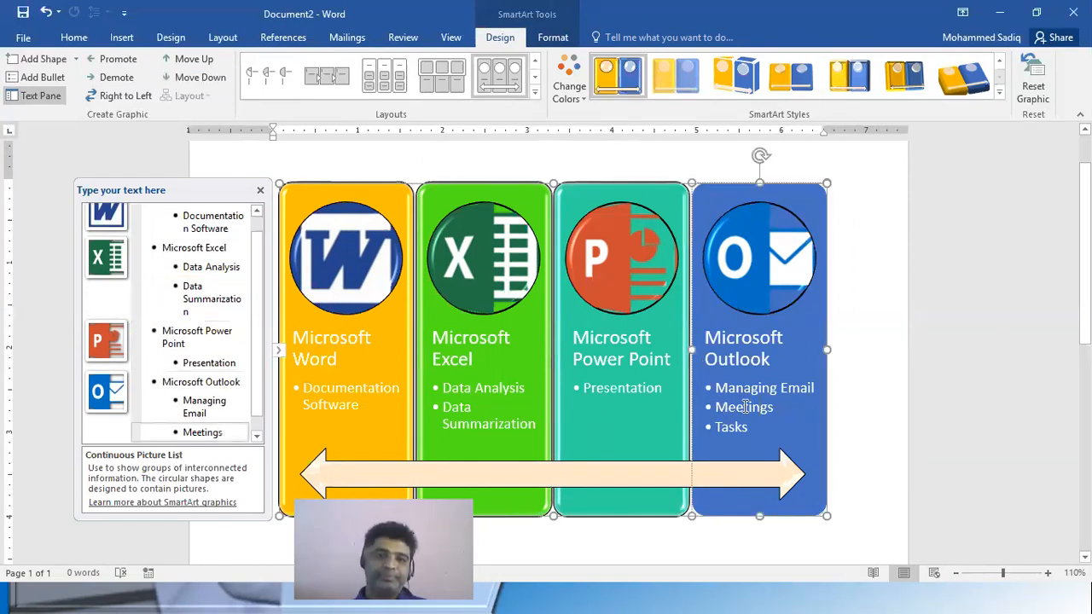
pyautogui.click(976, 82)
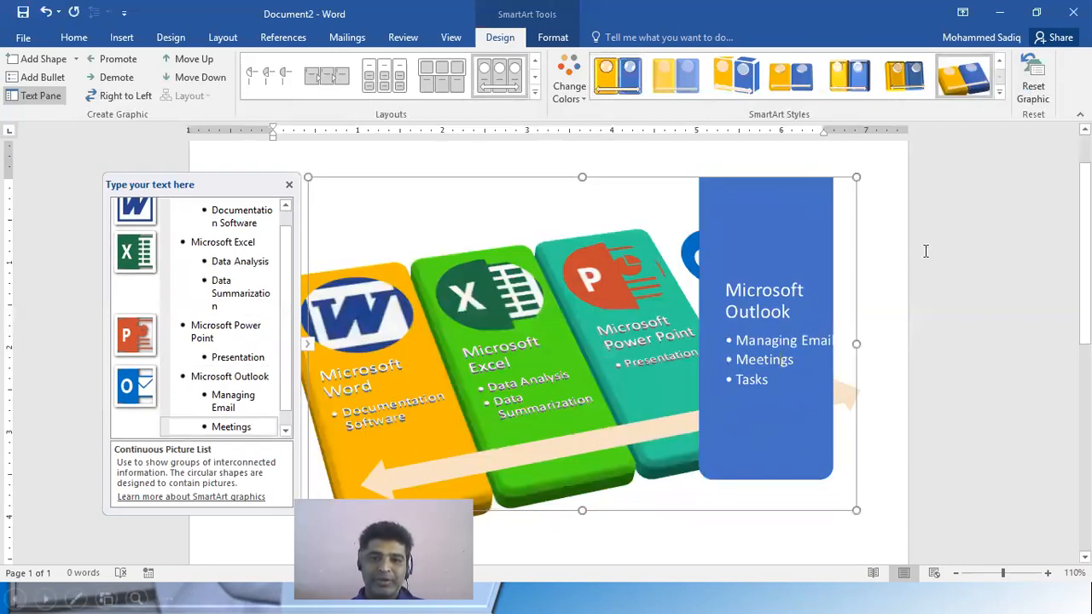
pyautogui.click(888, 461)
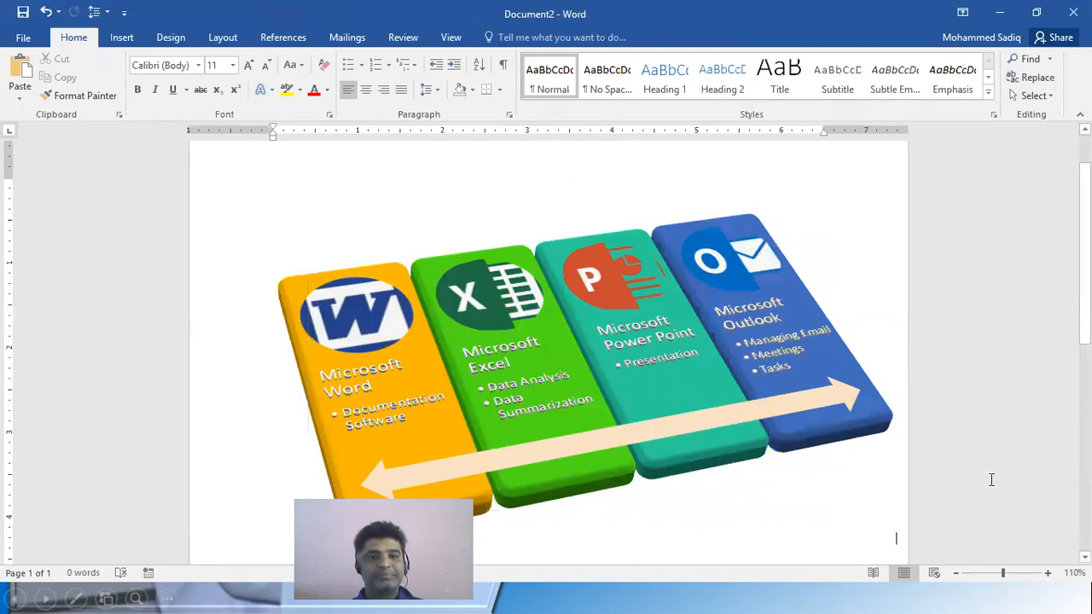
pyautogui.click(804, 538)
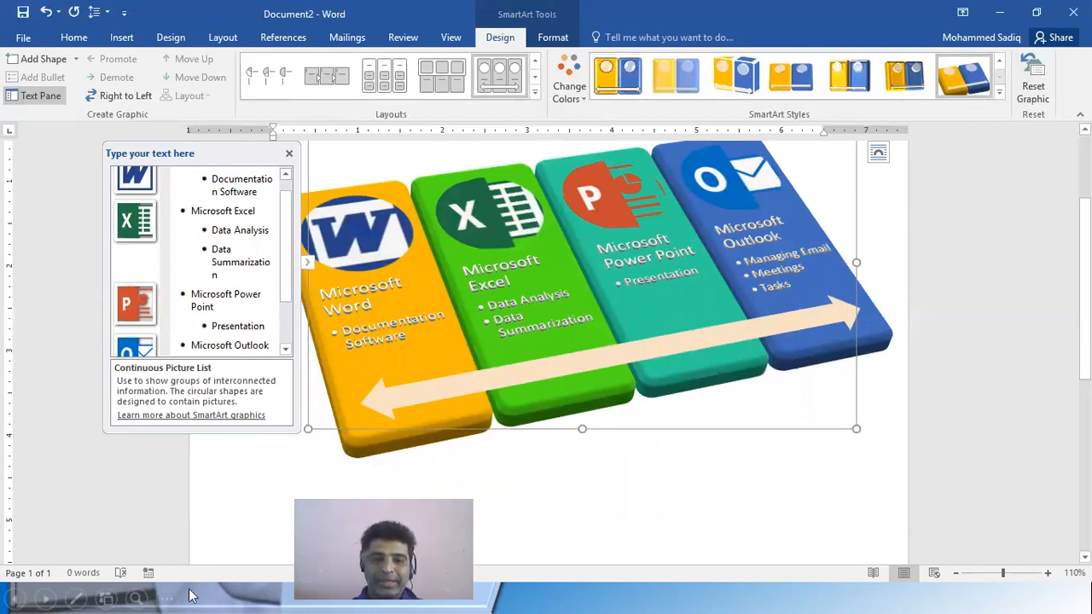
pyautogui.click(289, 154)
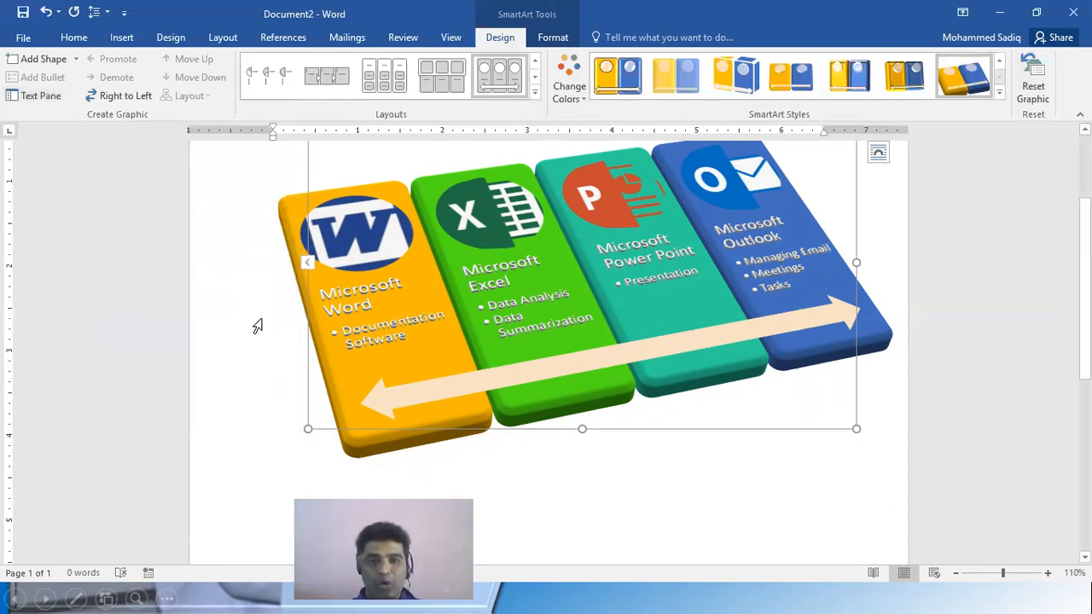
# Paste a duplicate of the tilted SmartArt graphic below the original
pyautogui.scroll(2, 487, 369)
pyautogui.scroll(-1, 487, 369)
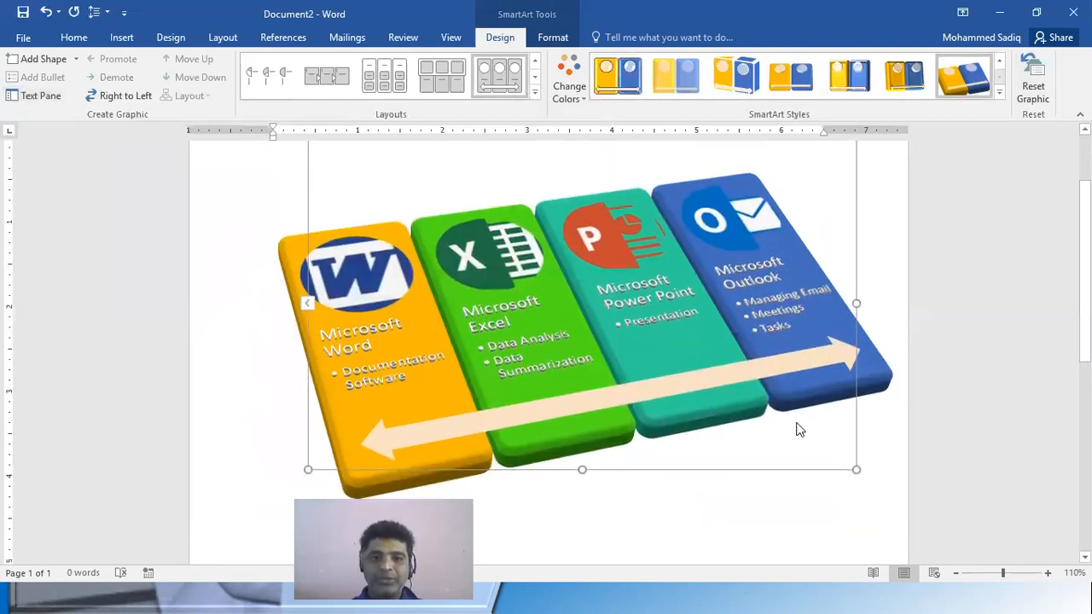
pyautogui.rightClick(778, 444)
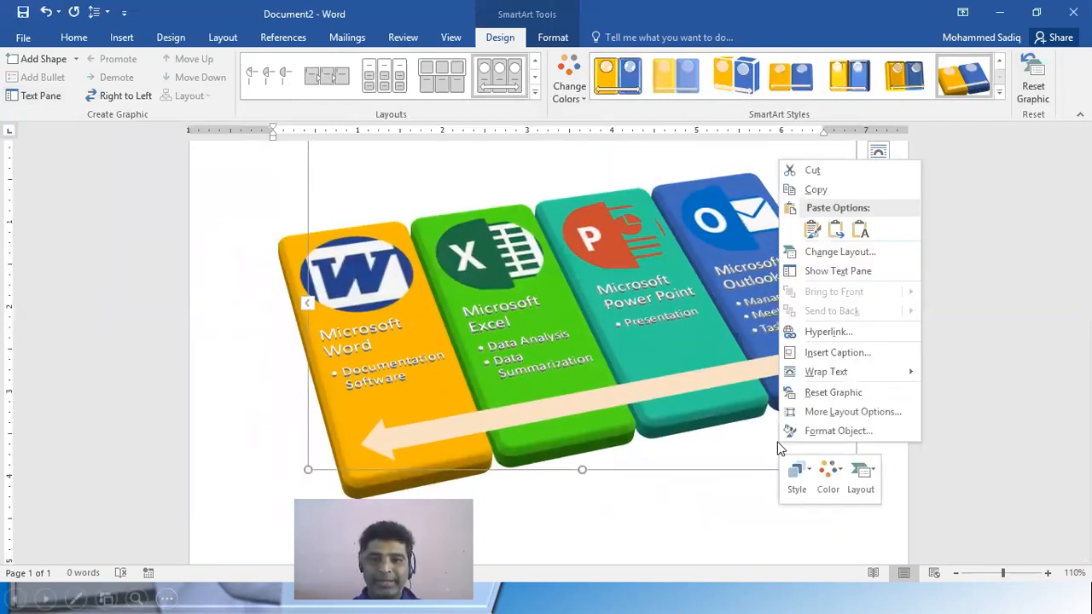
pyautogui.click(662, 476)
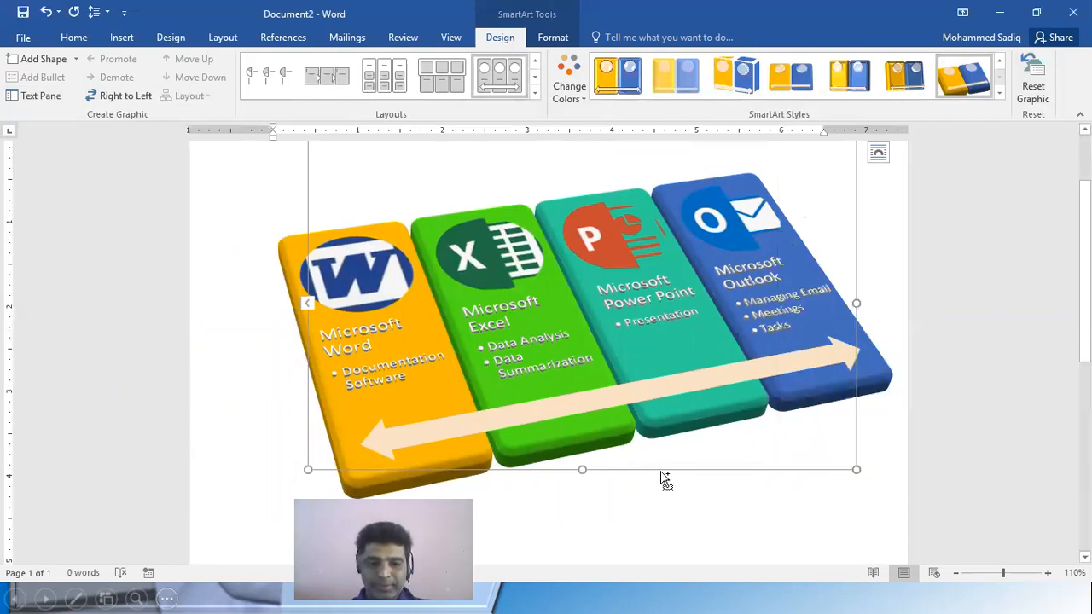
pyautogui.hotkey('ctrl', 'v')
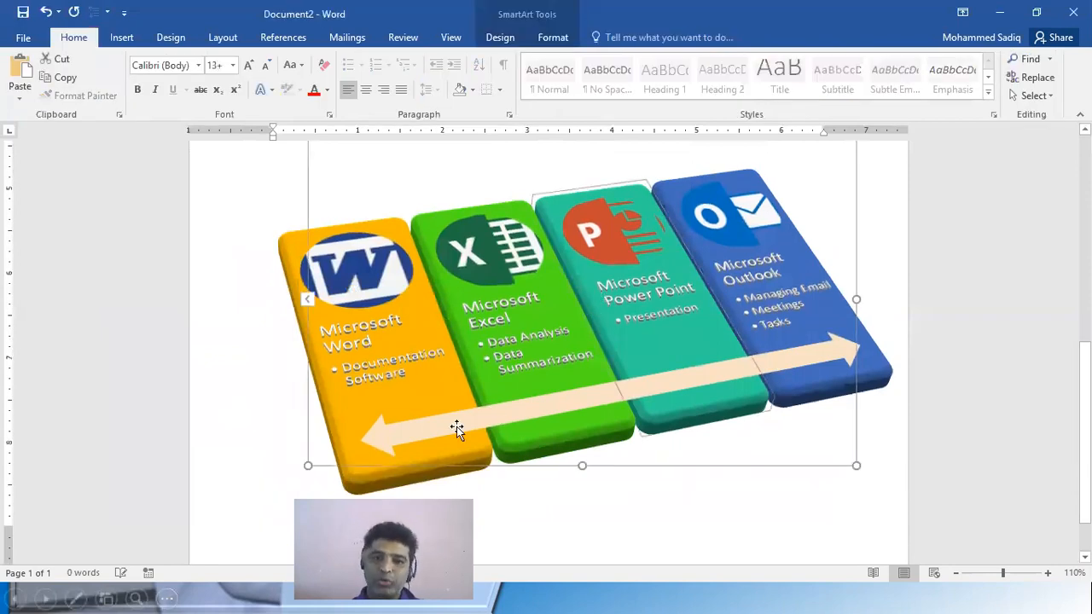
# Look through the duplicate SmartArt's design and format commands, text pane, object commands and available layouts without changing it
pyautogui.click(500, 38)
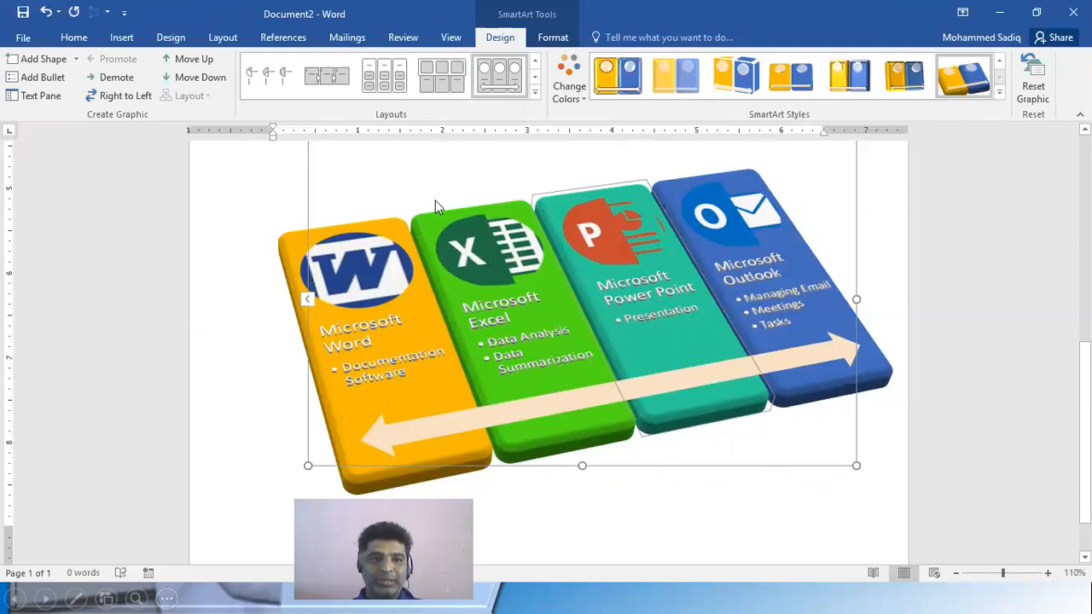
pyautogui.rightClick(793, 450)
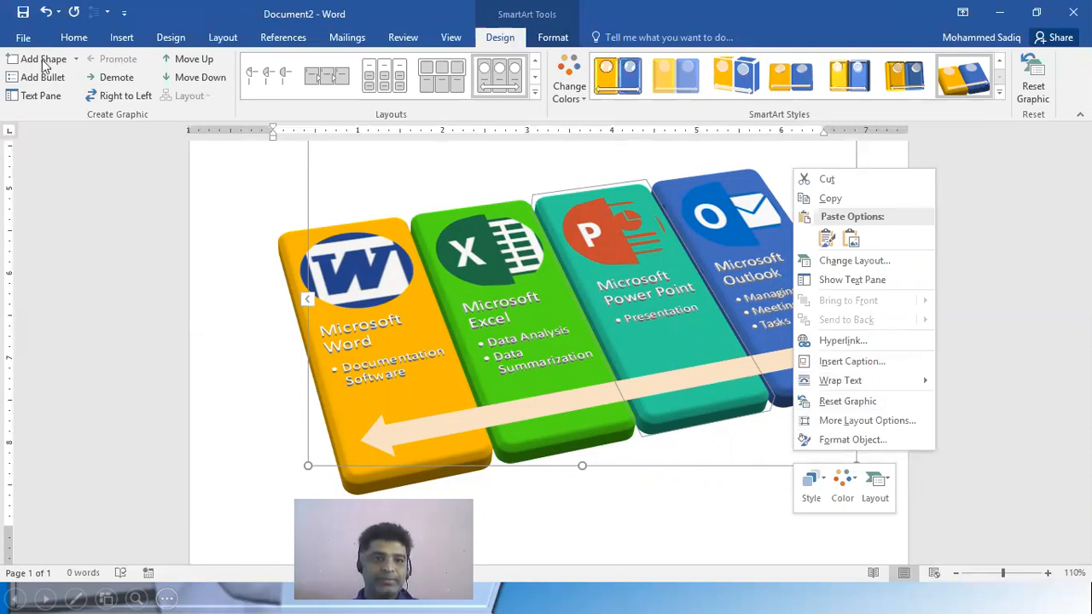
pyautogui.click(35, 97)
pyautogui.click(36, 97)
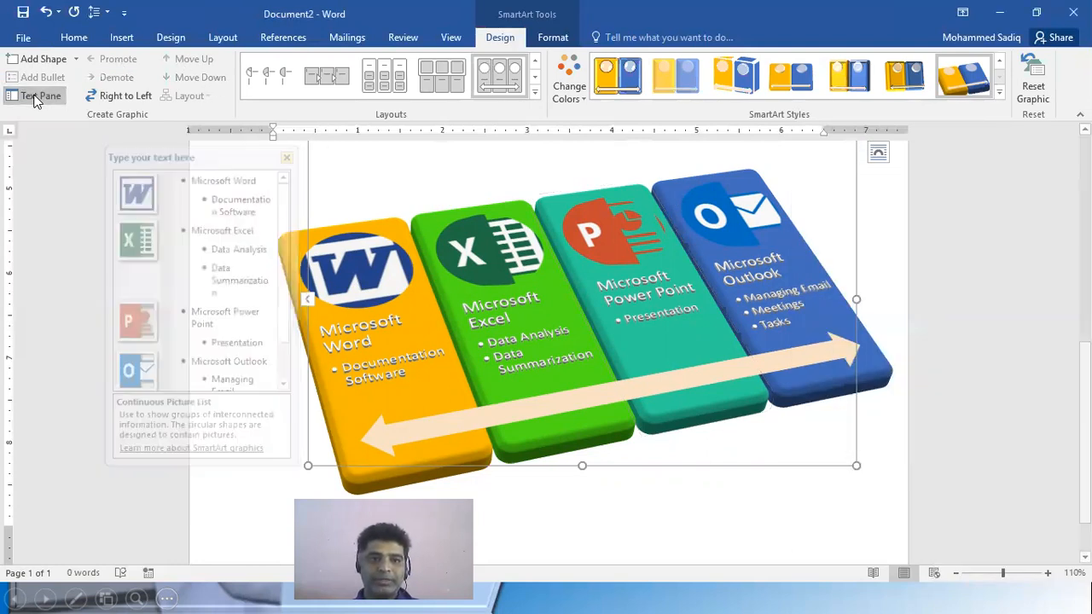
pyautogui.click(550, 38)
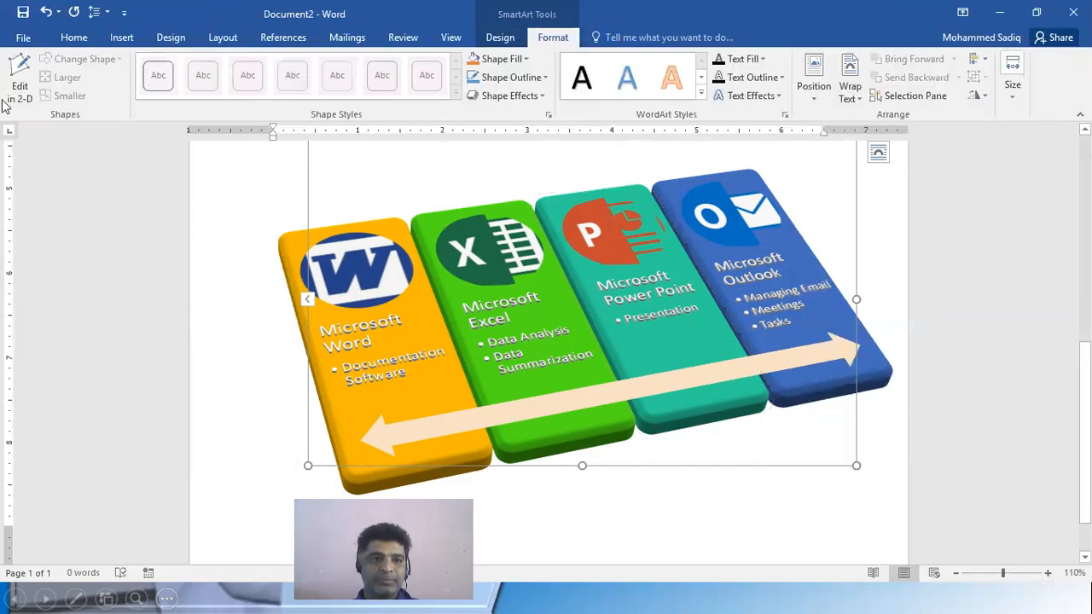
pyautogui.rightClick(426, 171)
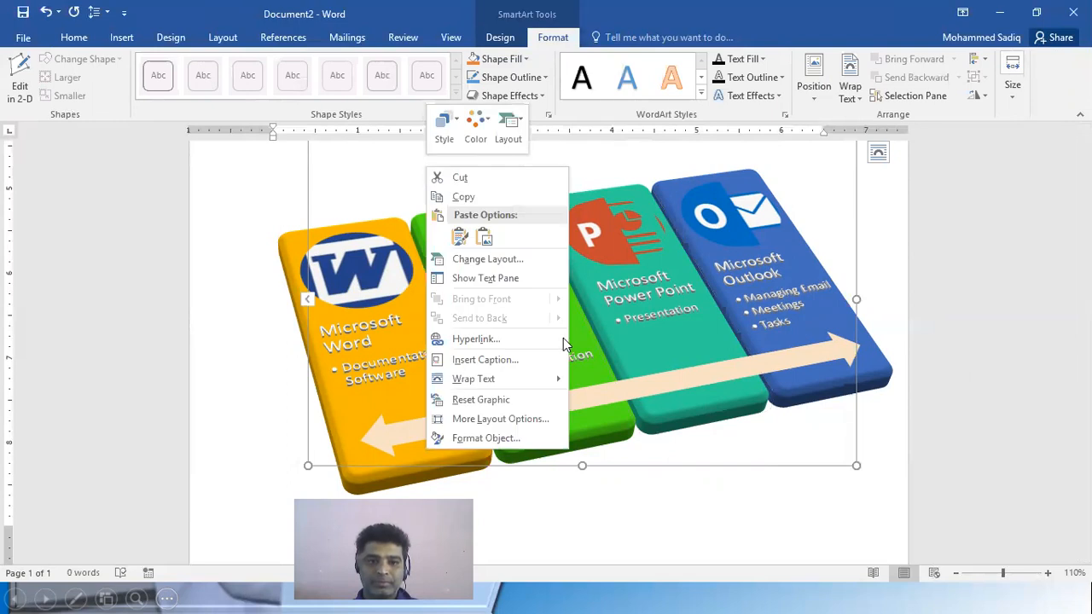
pyautogui.moveTo(492, 375)
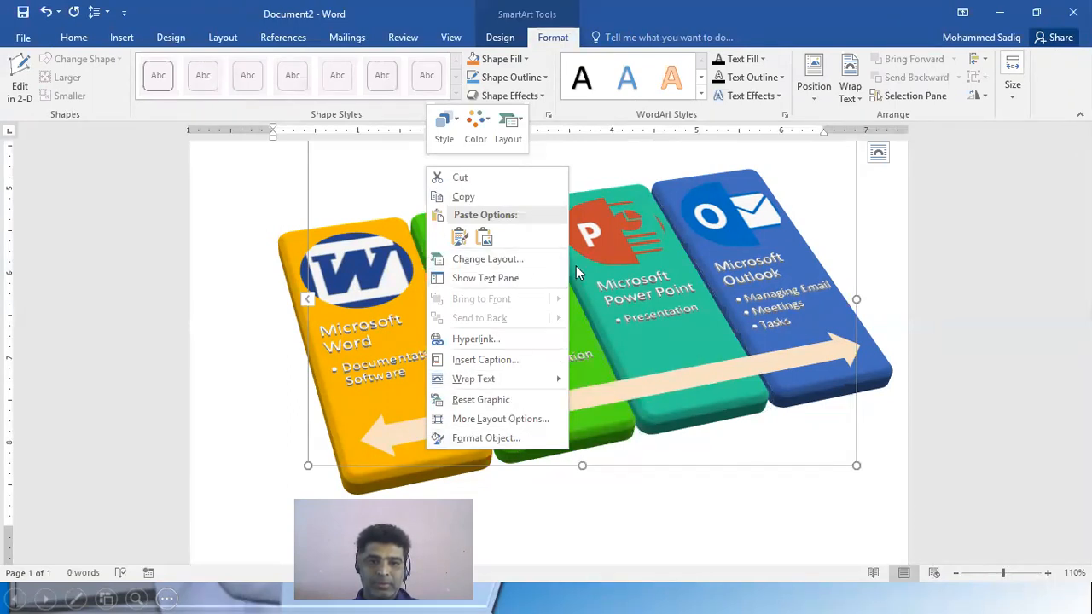
pyautogui.click(517, 267)
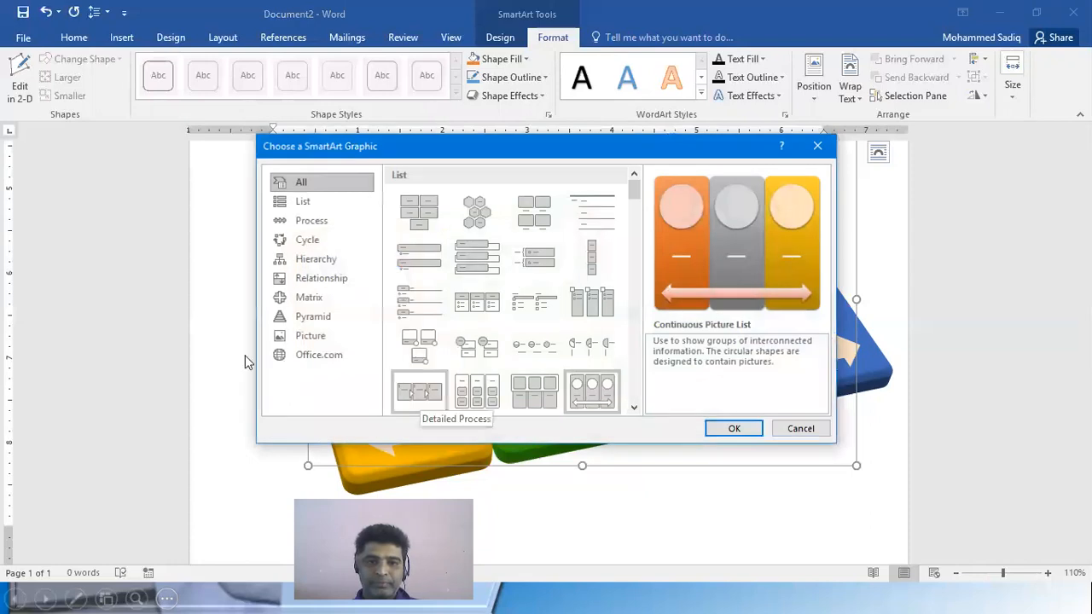
pyautogui.click(813, 151)
# Examine the position settings in the original SmartArt's advanced layout options
pyautogui.scroll(8, 556, 255)
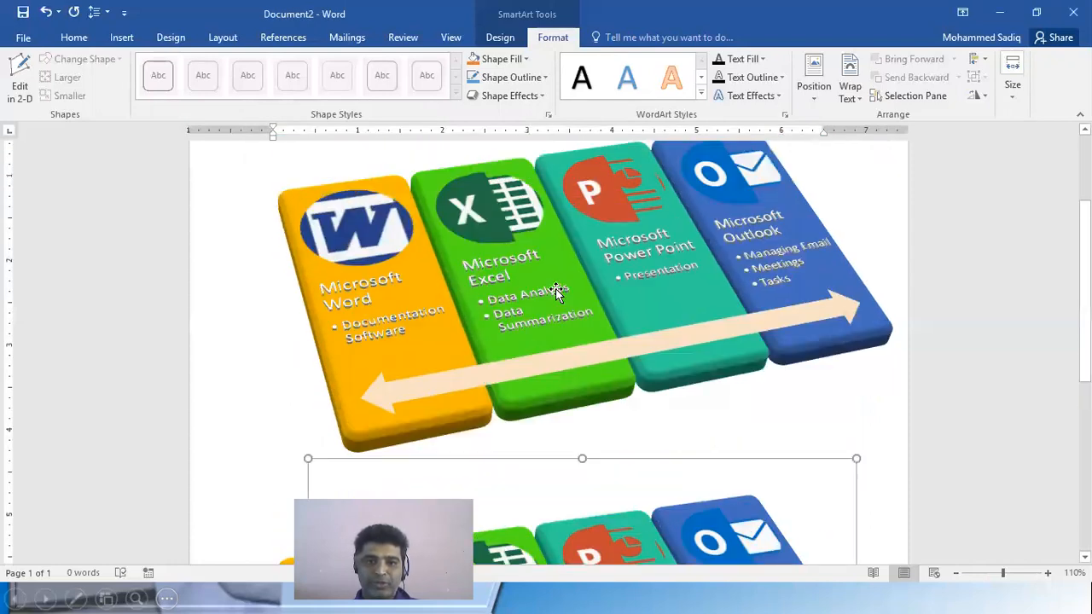
pyautogui.scroll(-3, 658, 339)
pyautogui.click(817, 398)
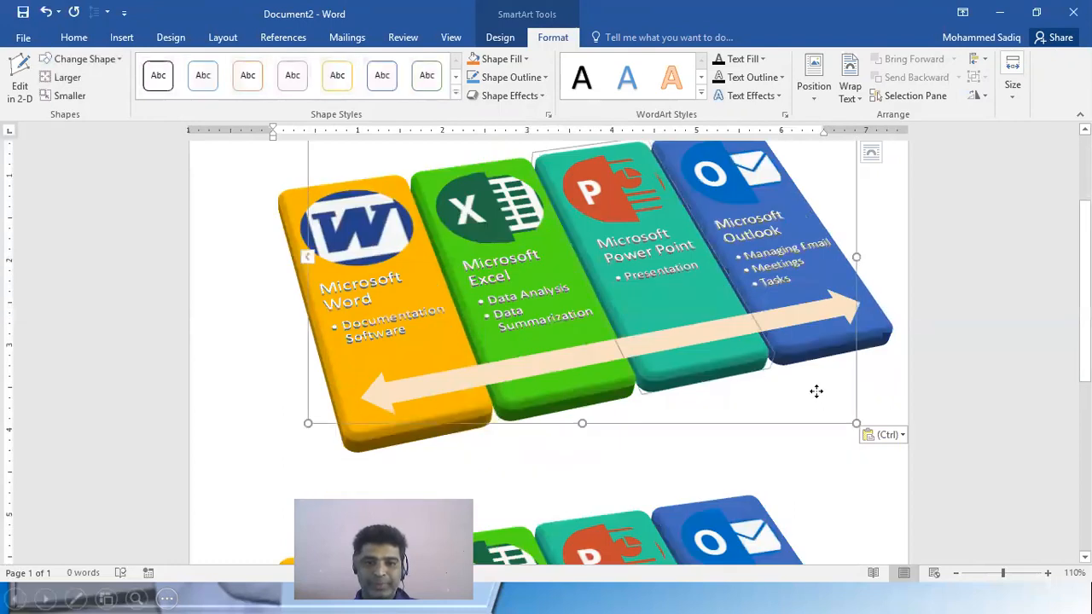
pyautogui.rightClick(817, 399)
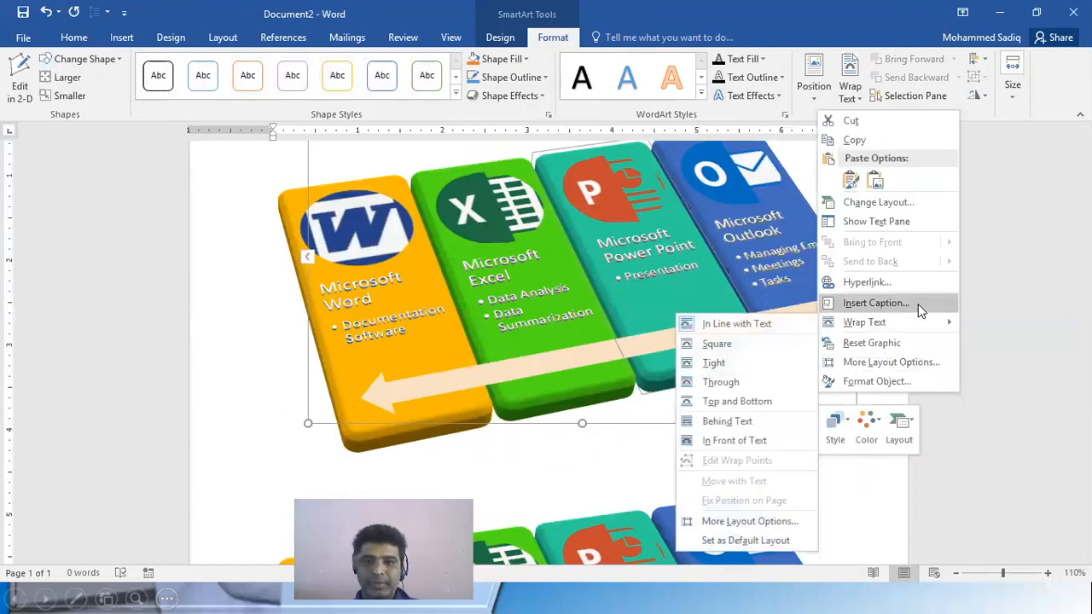
pyautogui.click(896, 362)
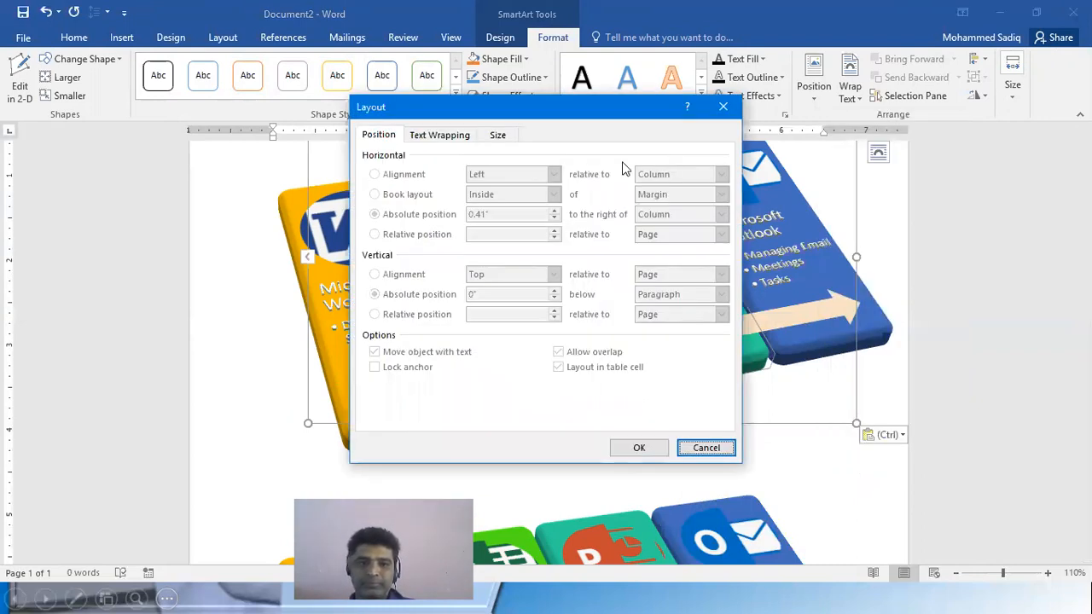
pyautogui.click(723, 106)
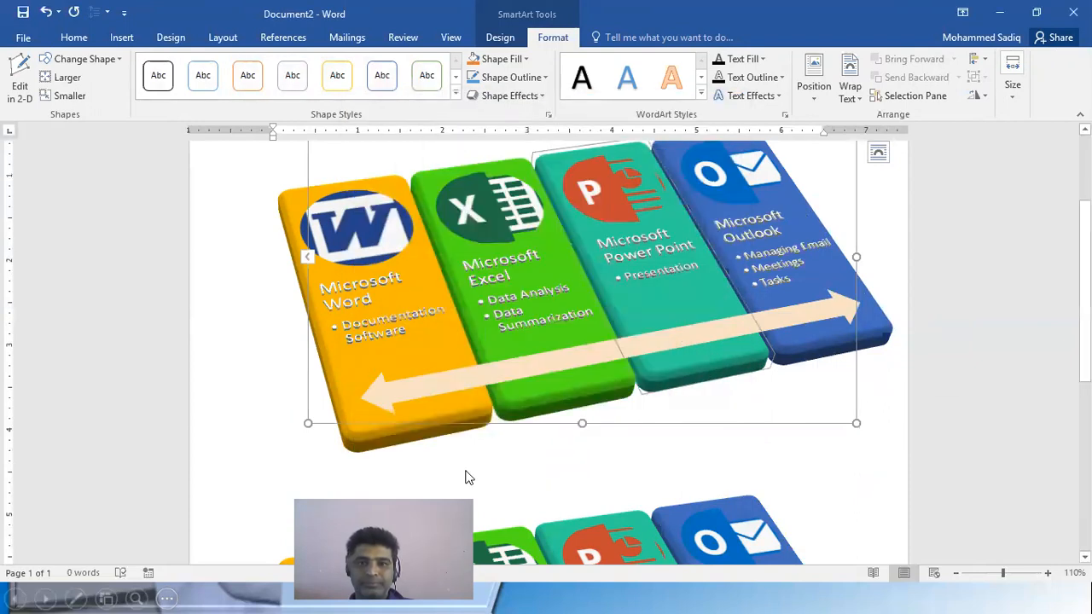
# Copy all the bulleted text from the original SmartArt's text pane and paste it as a list on page 2, above the SmartArt there
pyautogui.click(306, 257)
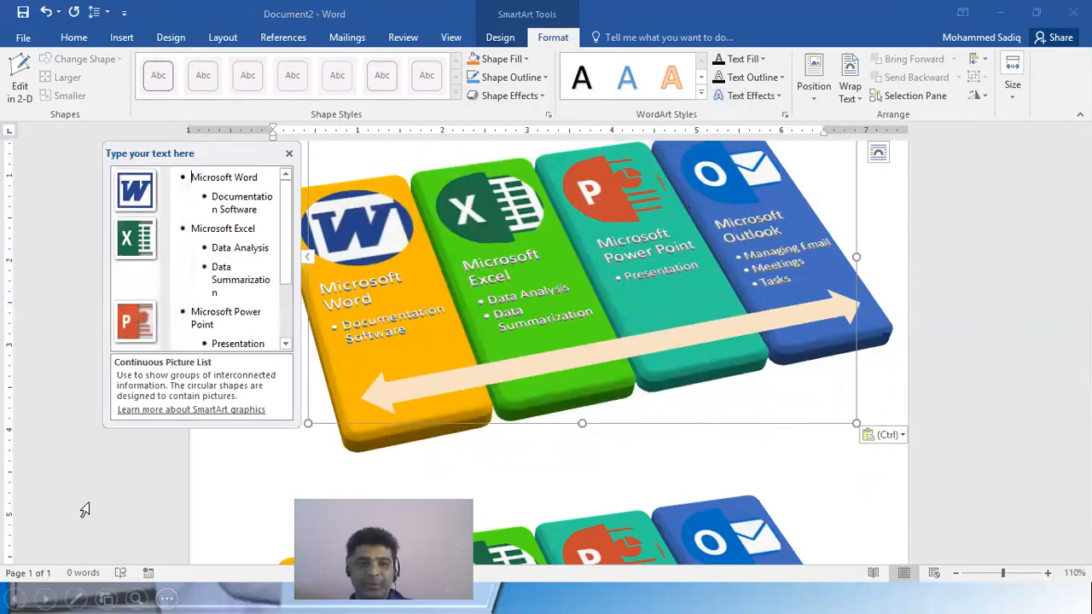
pyautogui.moveTo(191, 177); pyautogui.dragTo(287, 354)
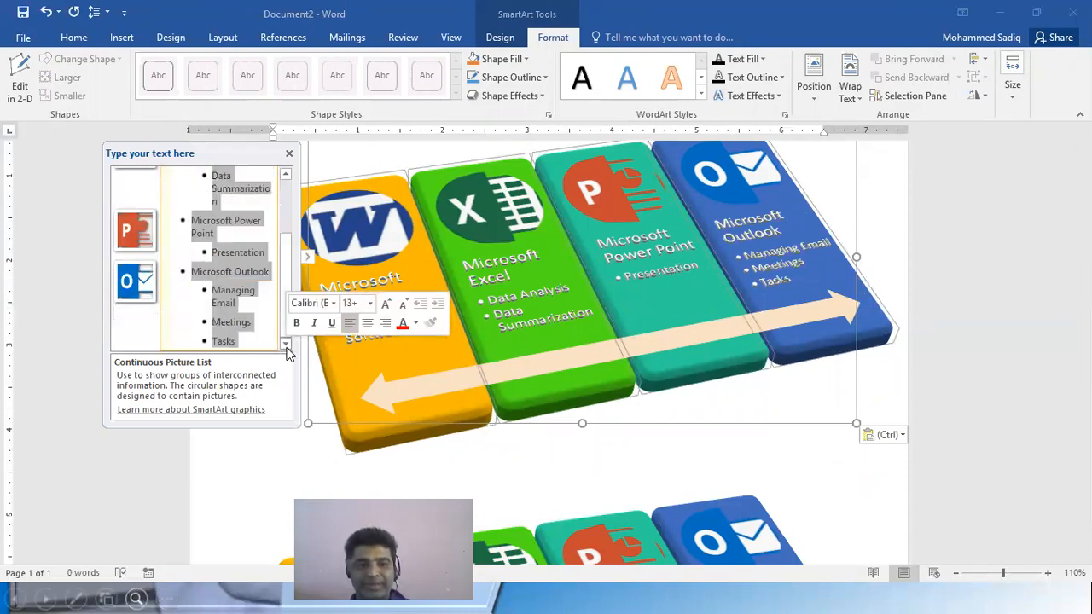
pyautogui.scroll(-5, 841, 456)
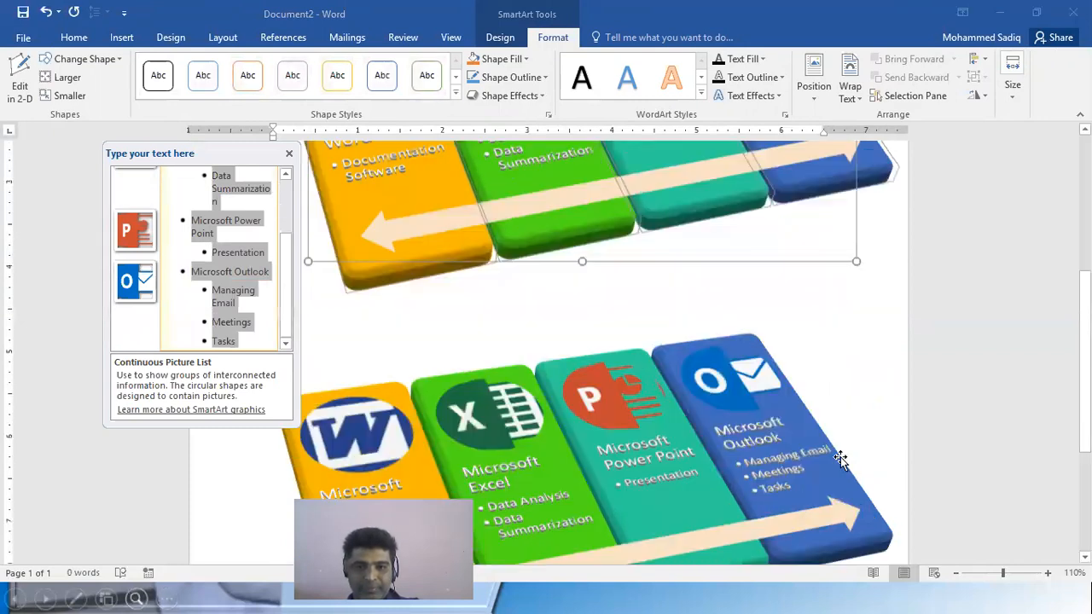
pyautogui.click(851, 438)
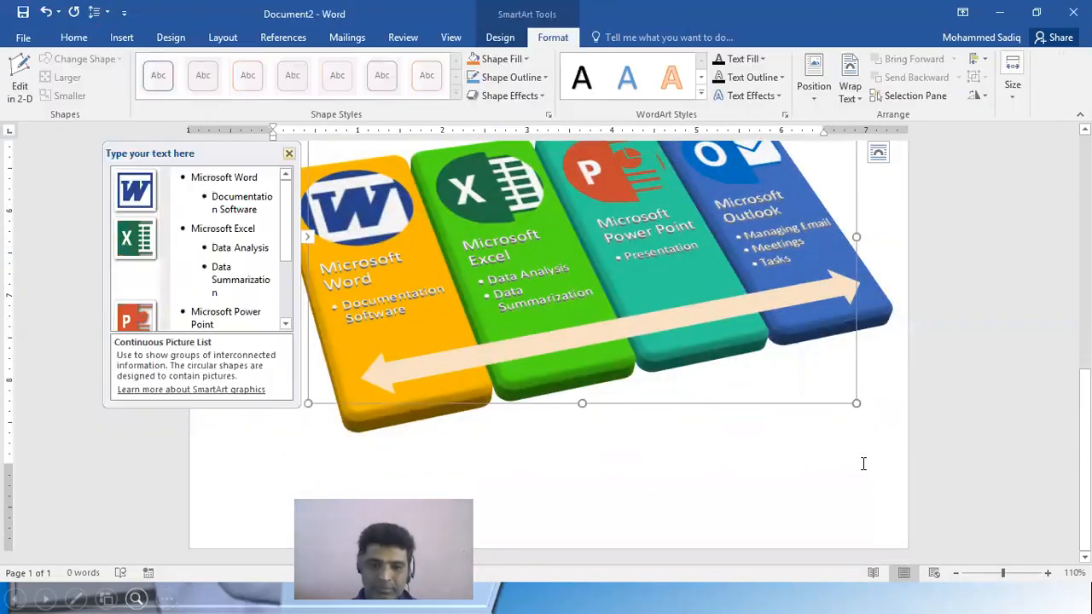
pyautogui.hotkey('ctrl', 'Return')
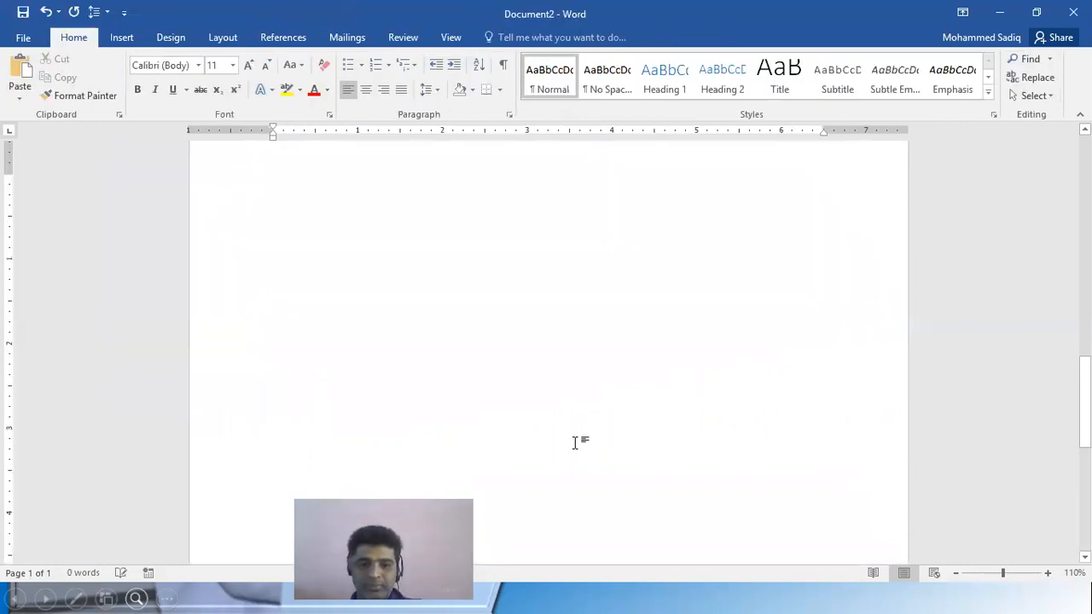
pyautogui.hotkey('ctrl', 'v')
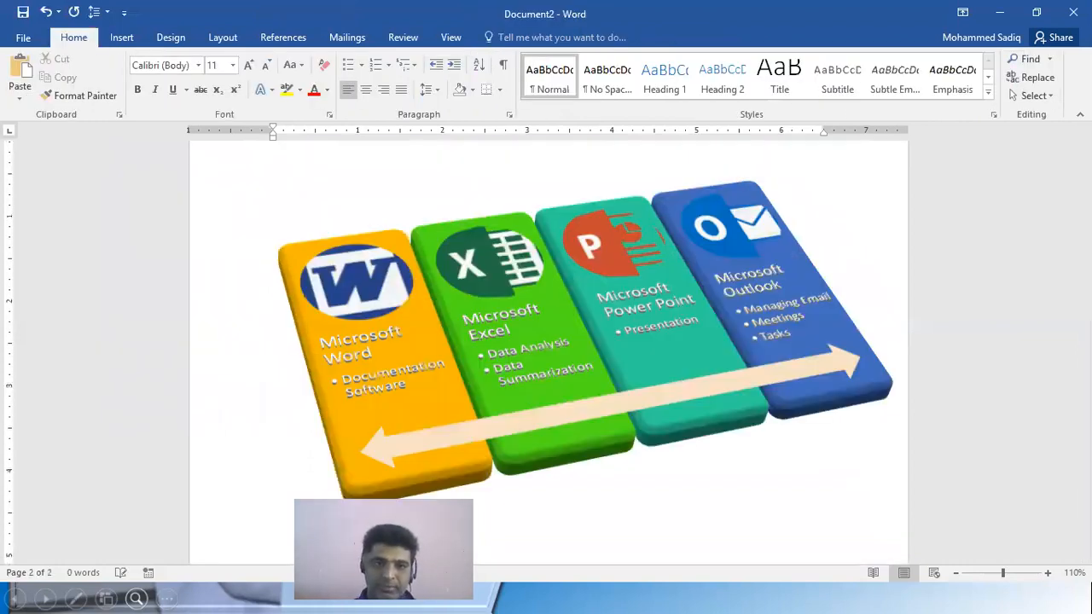
pyautogui.scroll(1, 305, 417)
pyautogui.scroll(4, 341, 328)
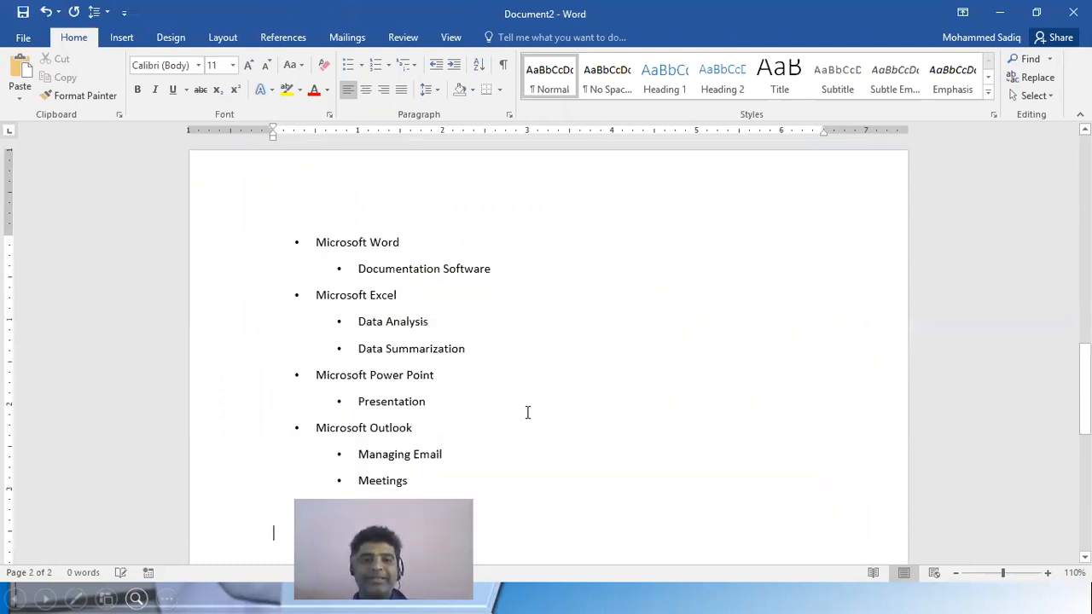
# Collapse the ribbon to give the pasted list and the SmartArt more viewing room
pyautogui.scroll(-3, 461, 450)
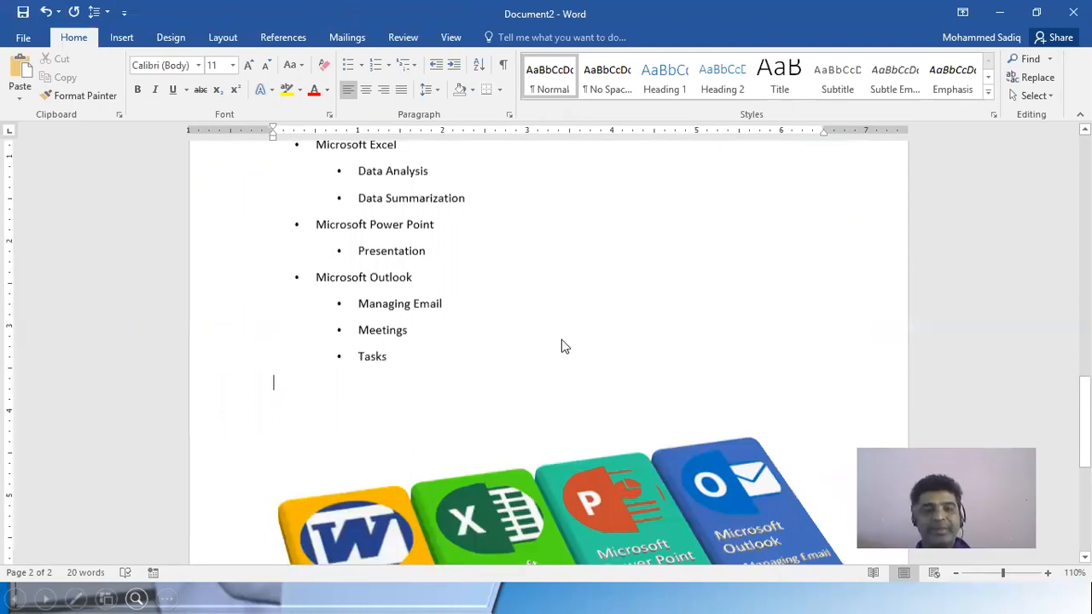
pyautogui.scroll(3, 378, 268)
pyautogui.scroll(-6, 368, 317)
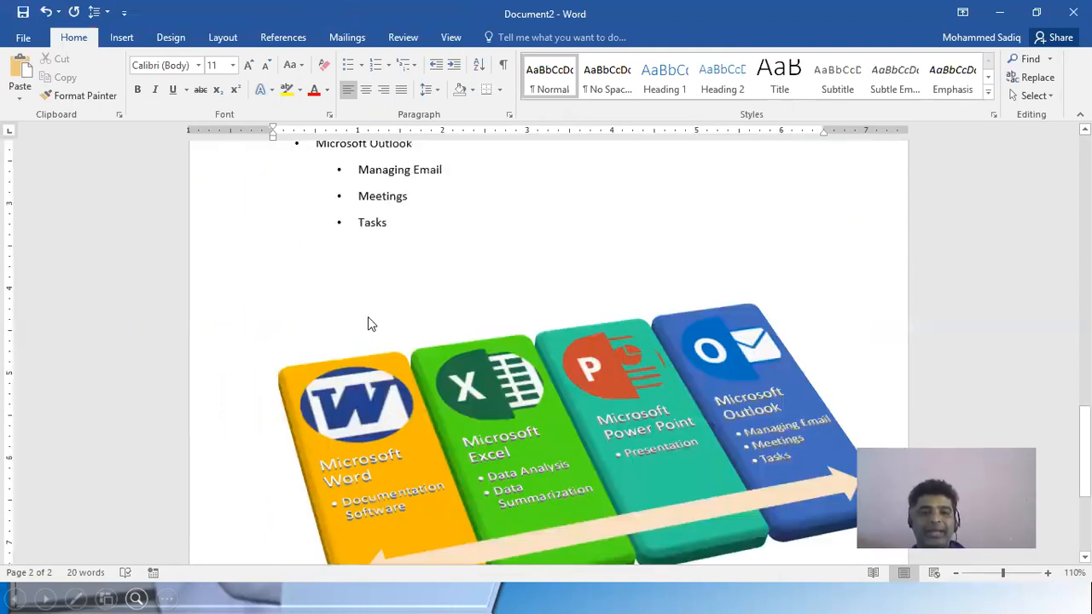
pyautogui.scroll(2, 369, 316)
pyautogui.keyDown('ctrl'); pyautogui.scroll(-2, 767, 193); pyautogui.keyUp('ctrl')
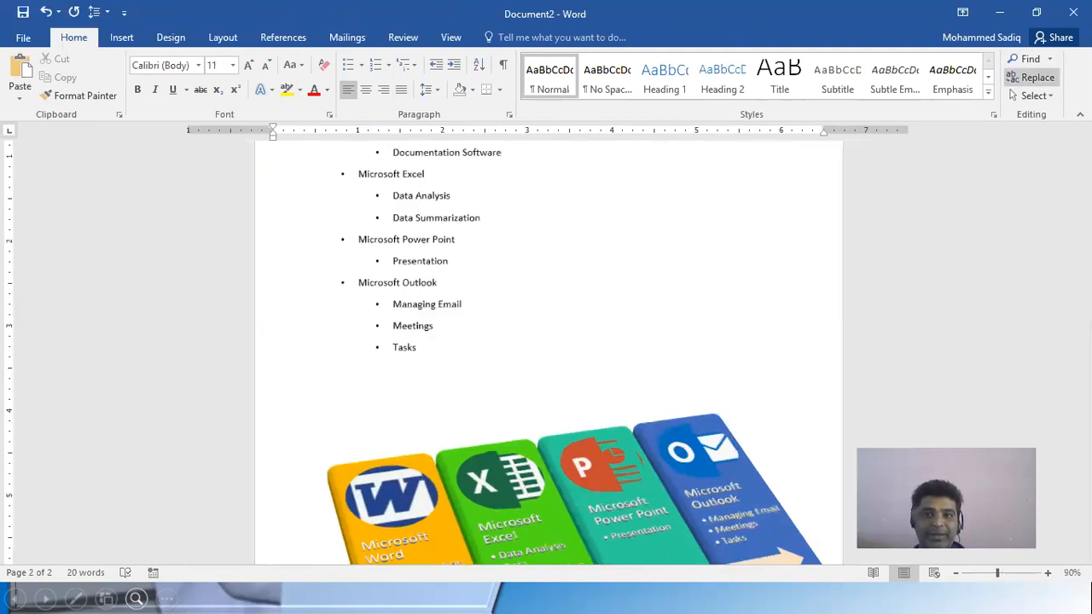
pyautogui.hotkey('ctrl', 'F1')
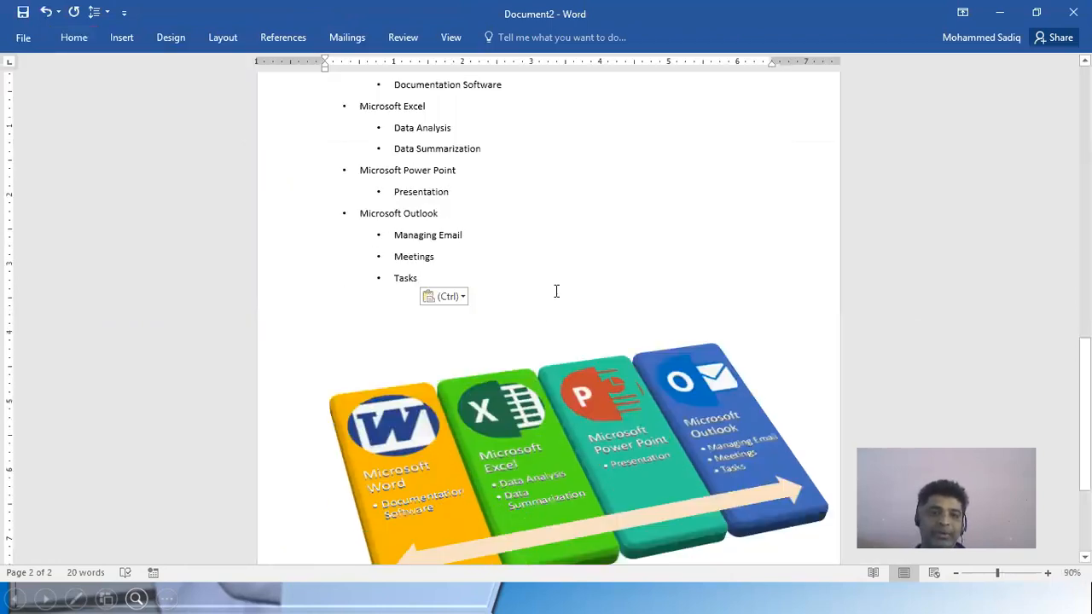
# Compare the pasted bulleted list with the SmartArt below it at several zoom levels
pyautogui.scroll(1, 631, 334)
pyautogui.scroll(-1, 605, 459)
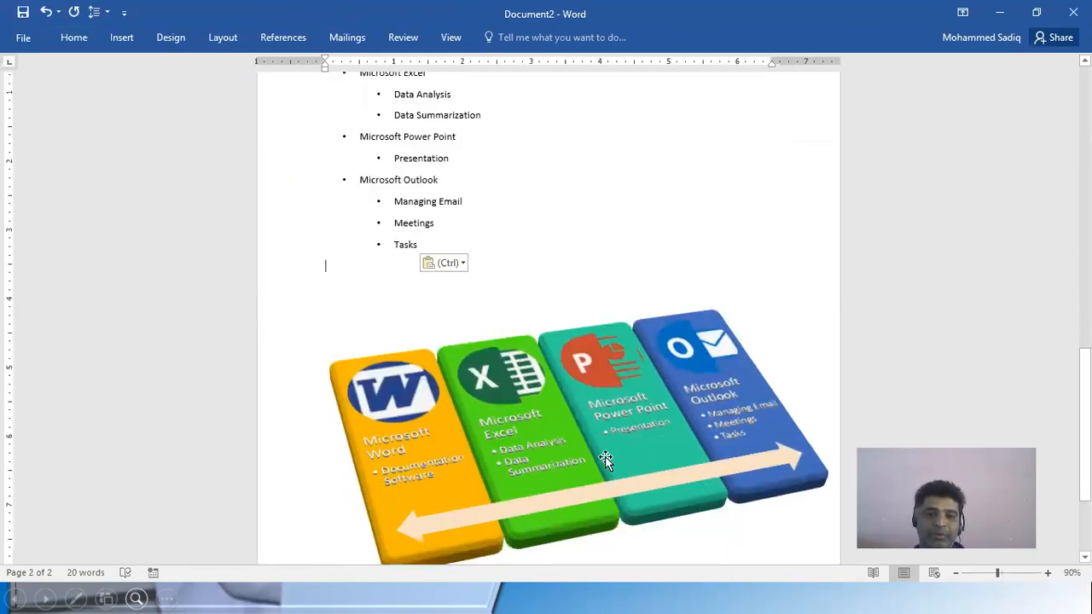
pyautogui.keyDown('ctrl'); pyautogui.scroll(3, 605, 459); pyautogui.keyUp('ctrl')
pyautogui.keyDown('ctrl'); pyautogui.scroll(-5, 566, 371); pyautogui.keyUp('ctrl')
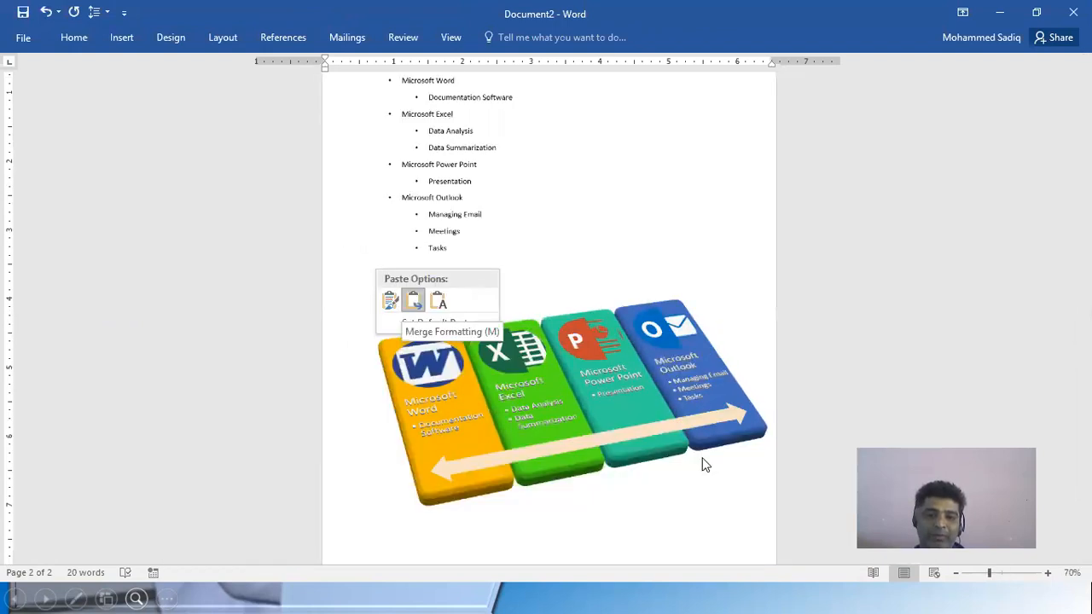
pyautogui.keyDown('ctrl'); pyautogui.scroll(2, 560, 437); pyautogui.keyUp('ctrl')
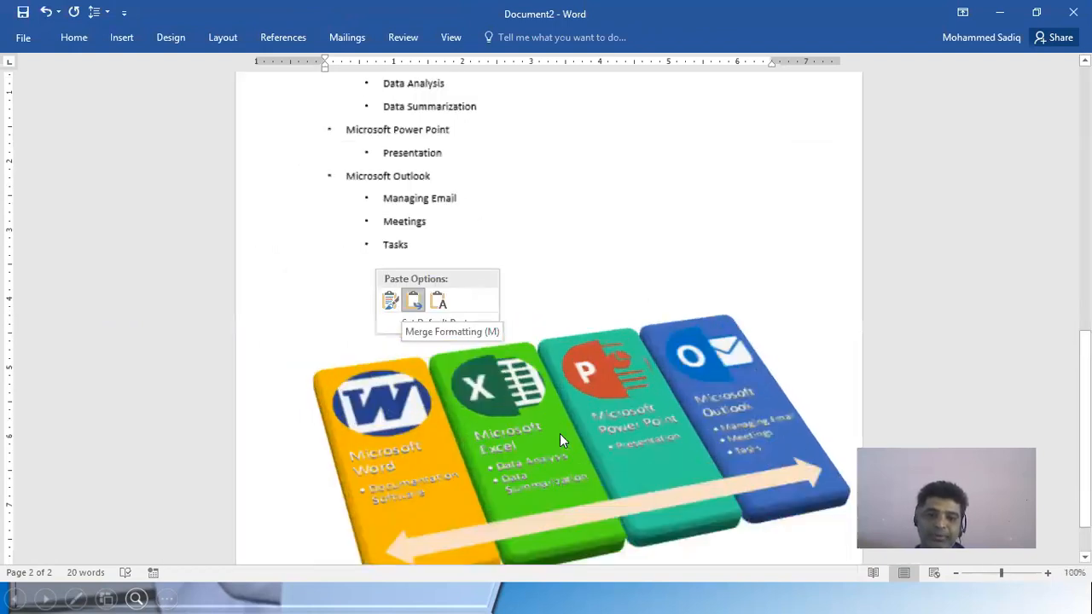
pyautogui.keyDown('ctrl'); pyautogui.scroll(-2, 595, 398); pyautogui.keyUp('ctrl')
pyautogui.keyDown('ctrl'); pyautogui.scroll(2, 595, 400); pyautogui.keyUp('ctrl')
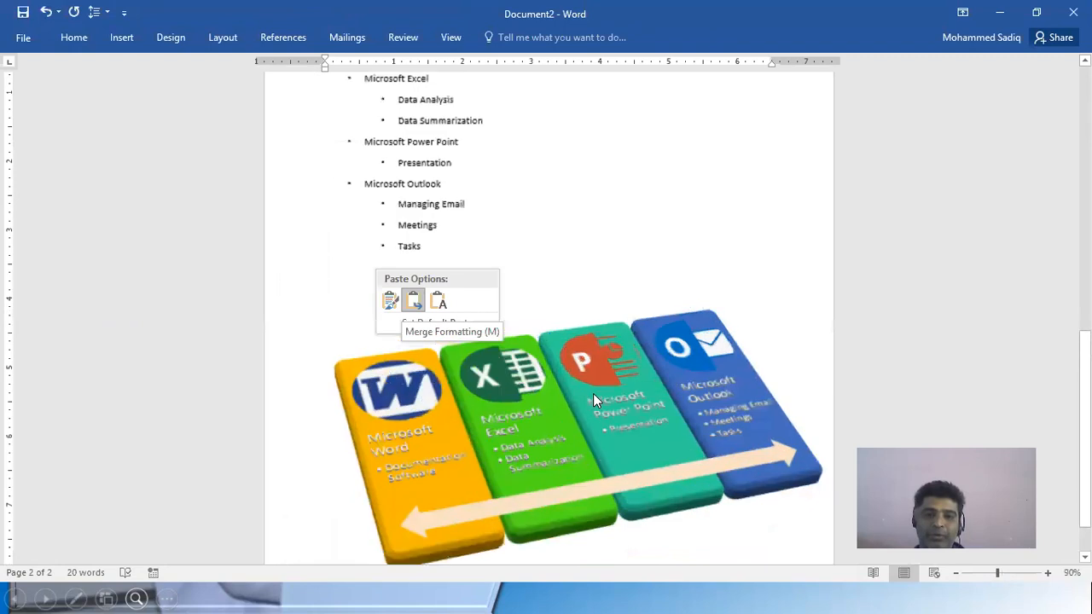
pyautogui.keyDown('ctrl'); pyautogui.scroll(3, 940, 353); pyautogui.keyUp('ctrl')
pyautogui.keyDown('ctrl'); pyautogui.scroll(-1, 933, 328); pyautogui.keyUp('ctrl')
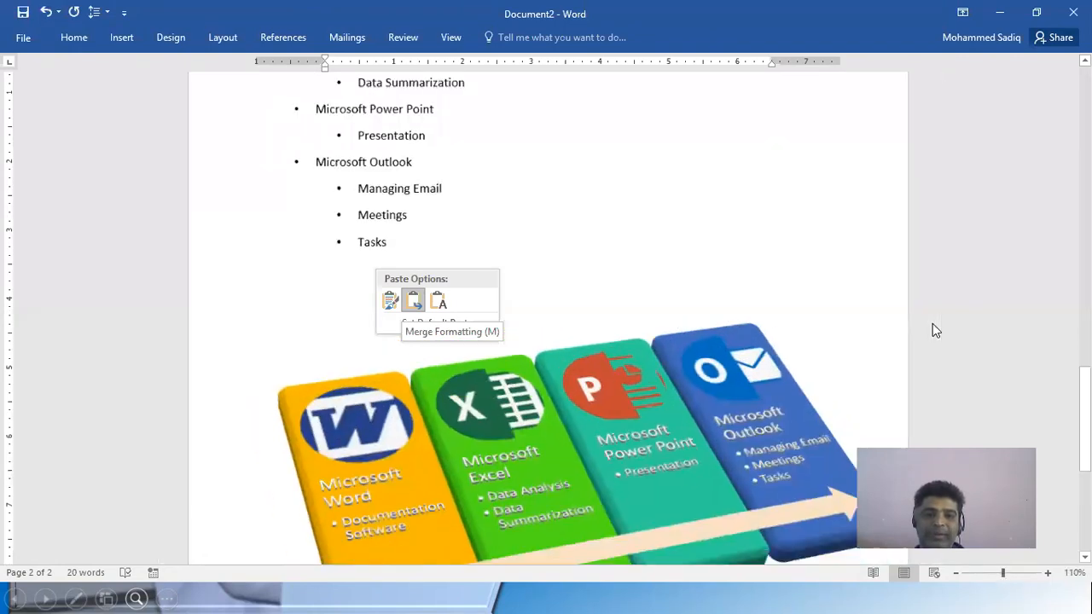
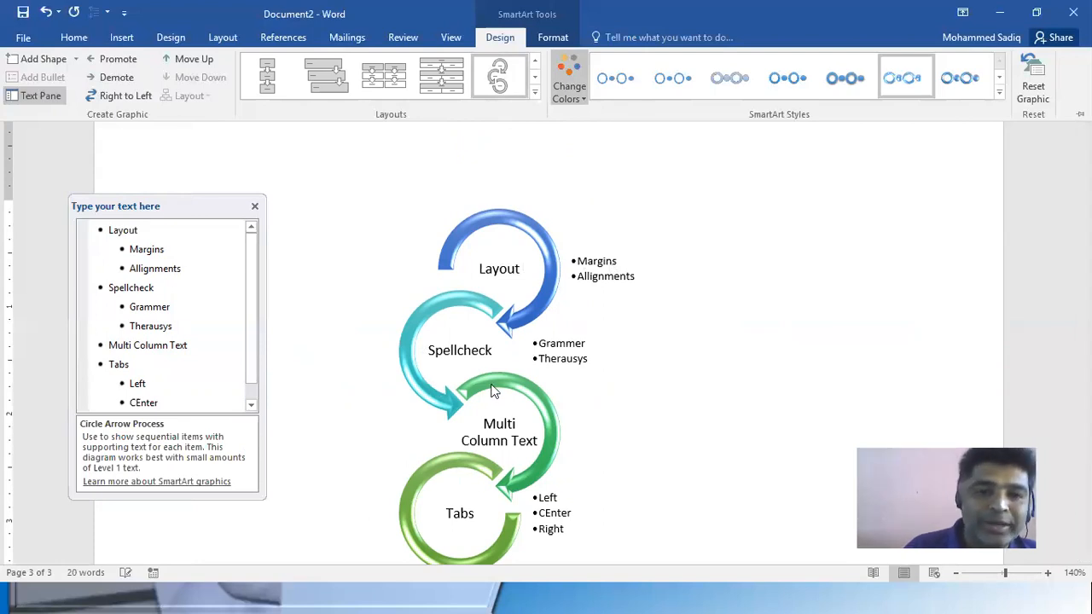
# Collapse the ribbon and insert a page break below the Circle Arrow Process SmartArt to start page 4
pyautogui.scroll(-3, 491, 358)
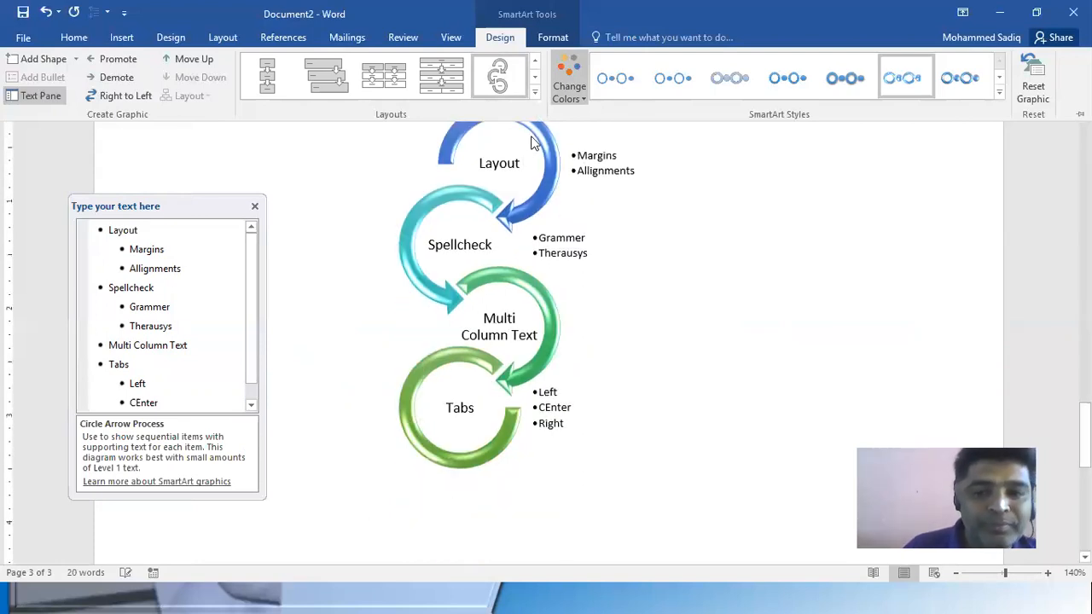
pyautogui.hotkey('ctrl', 'F1')
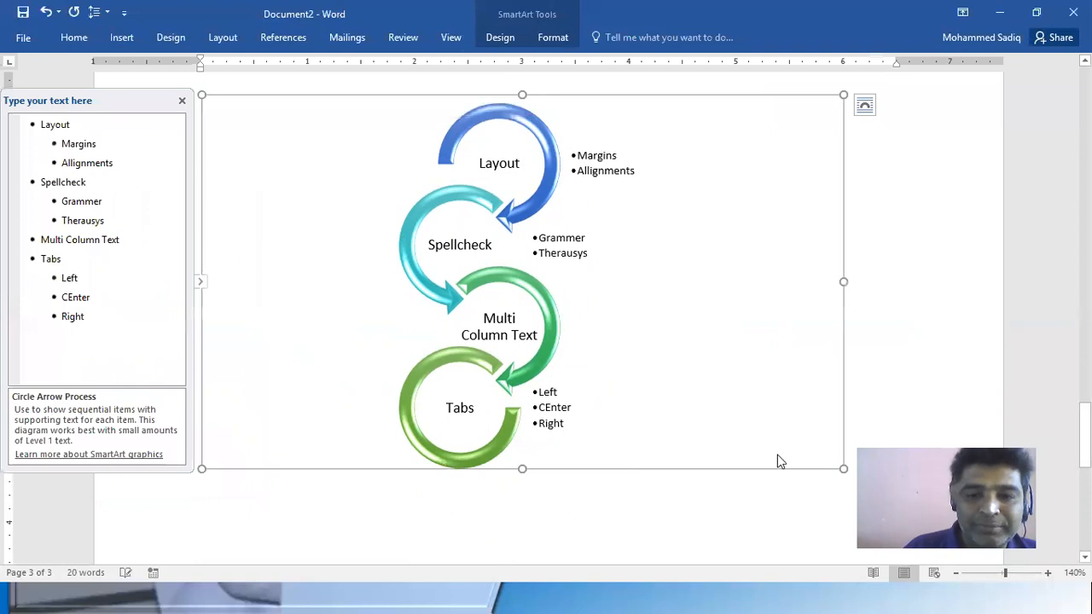
pyautogui.click(861, 433)
pyautogui.press('Return')
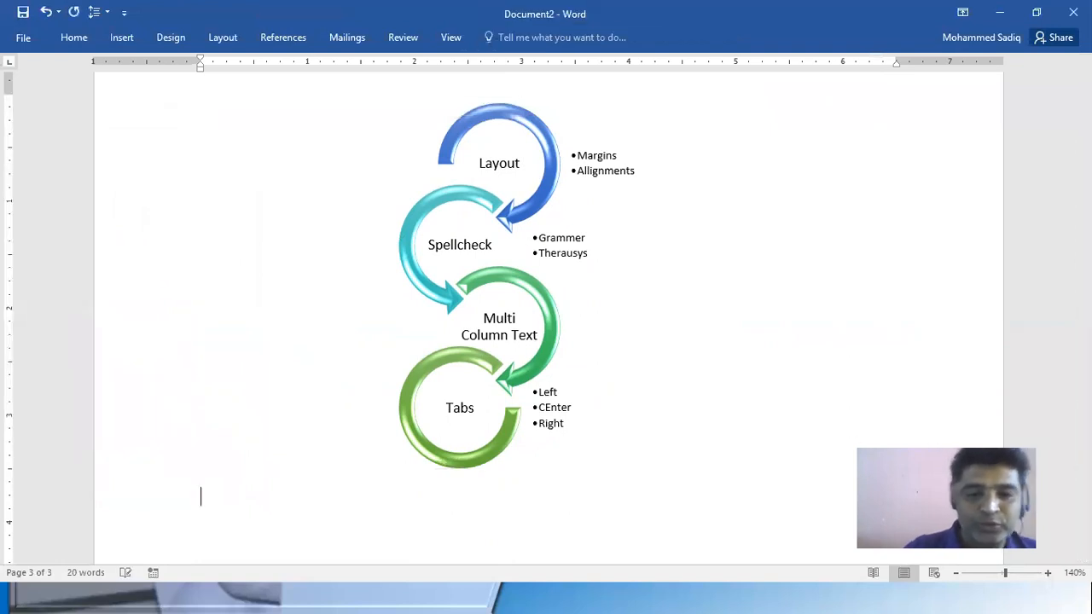
pyautogui.hotkey('ctrl', 'Return')
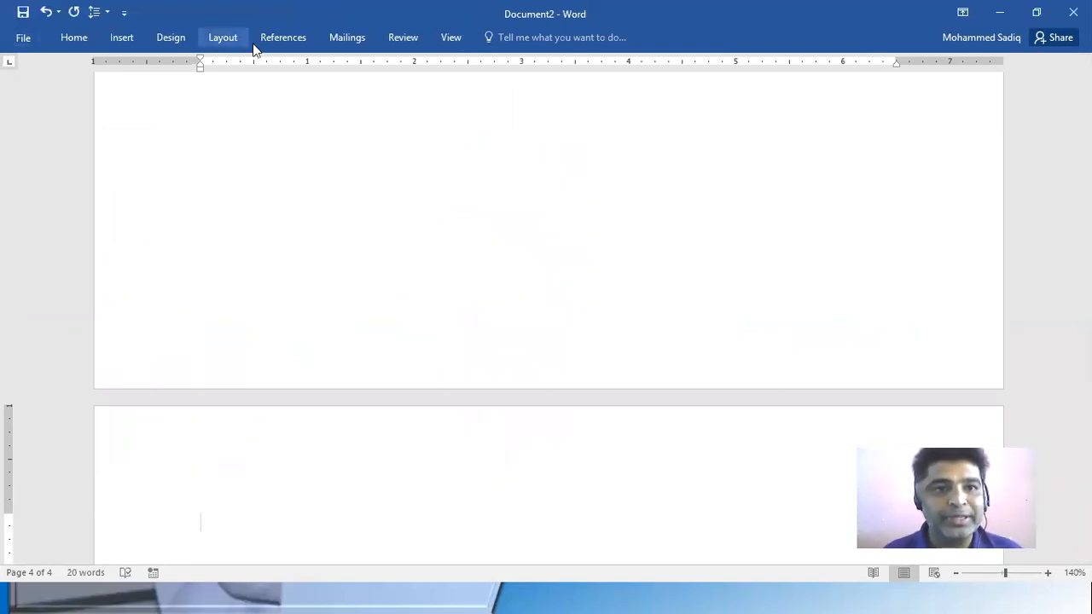
# Insert an Organization Chart SmartArt from the Hierarchy category on the new page
pyautogui.click(122, 38)
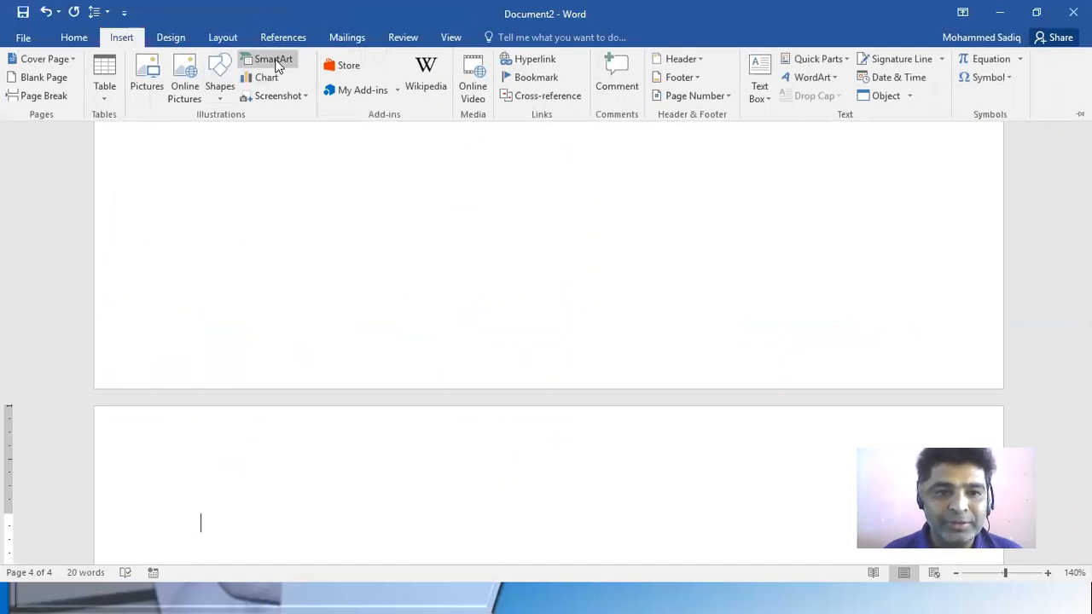
pyautogui.click(277, 62)
pyautogui.click(329, 257)
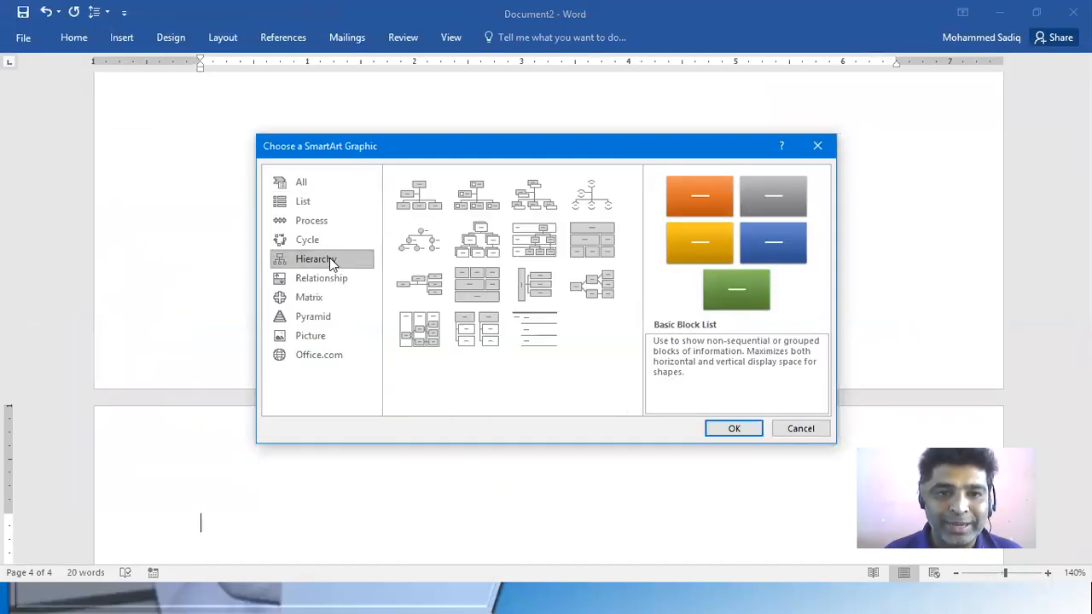
pyautogui.click(412, 200)
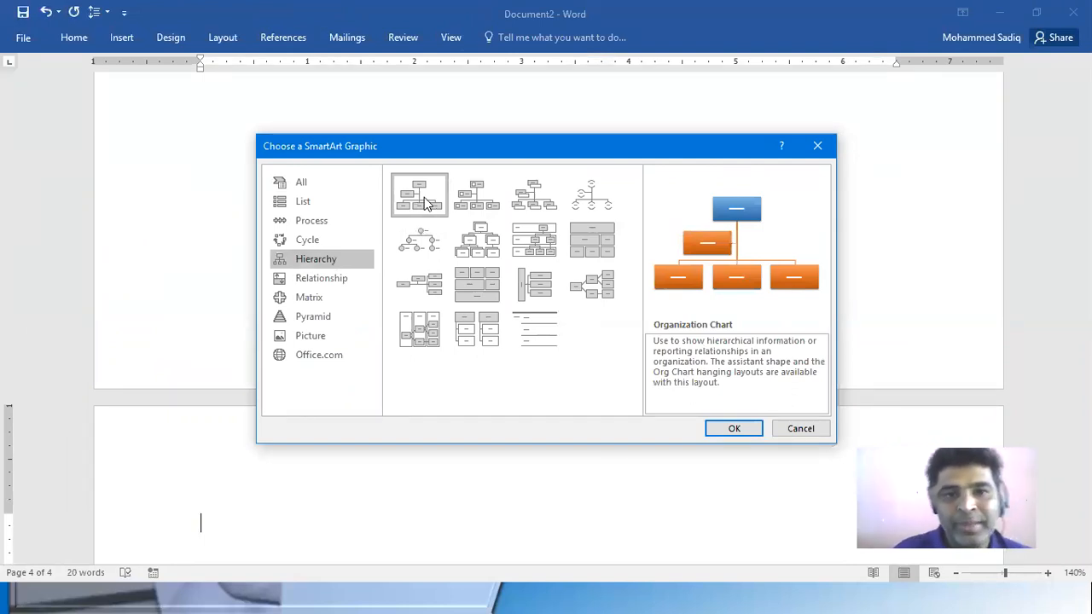
pyautogui.click(727, 428)
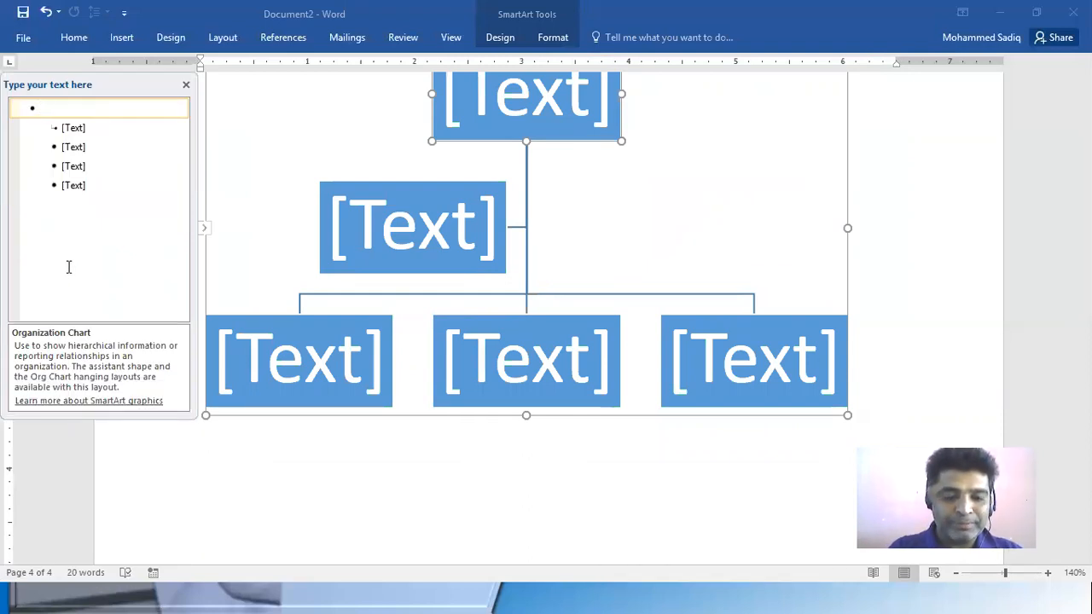
# Label the organization chart's top box with the managing director's first name followed by (MD)
pyautogui.write('Sam')
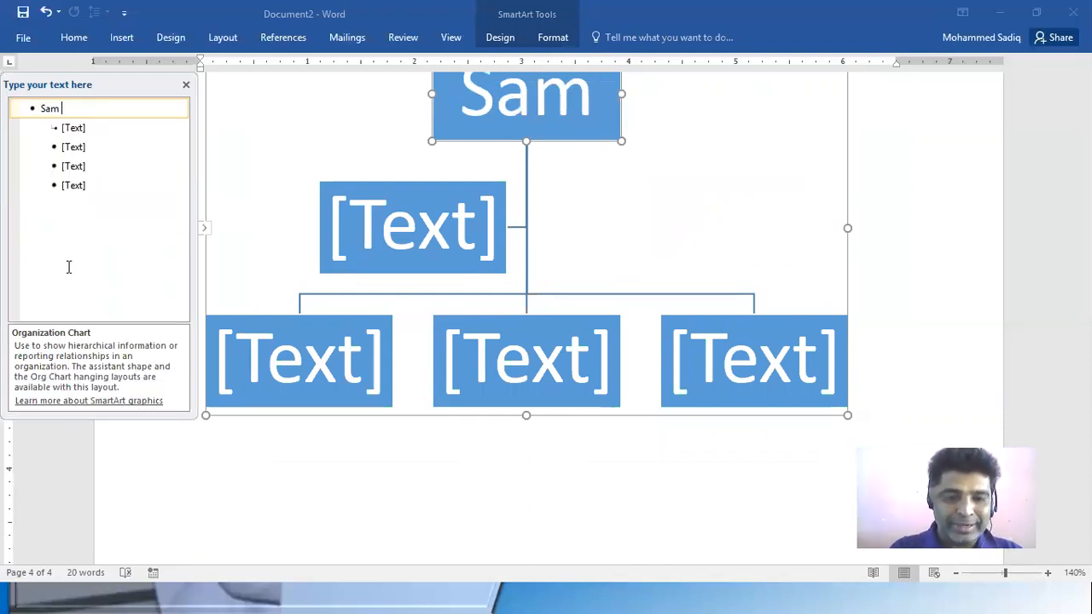
pyautogui.write(' ()M')
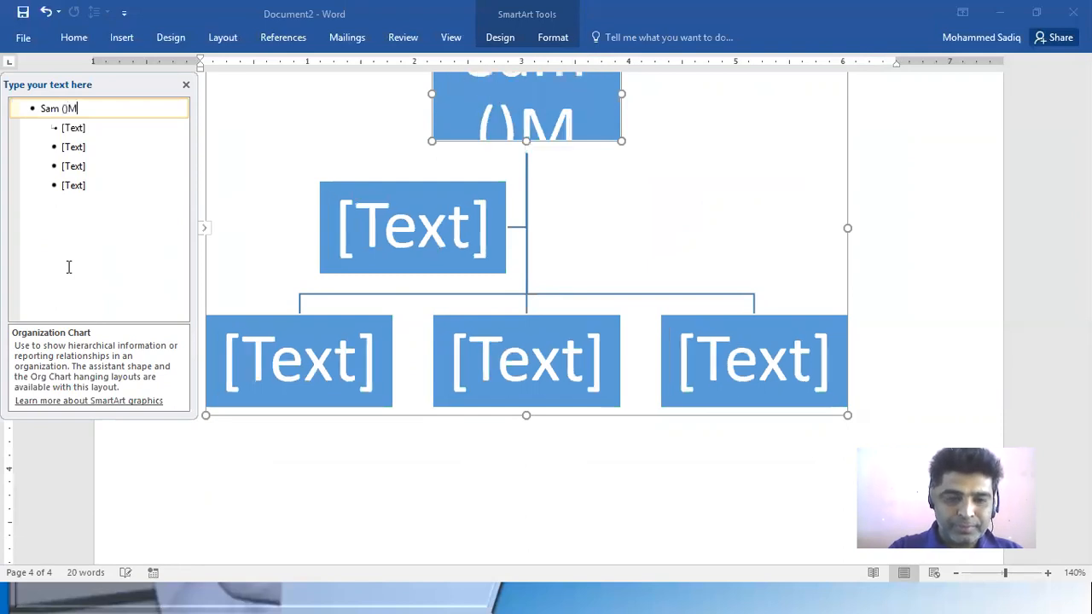
pyautogui.press('BackSpace')
pyautogui.press('BackSpace')
pyautogui.write('Md')
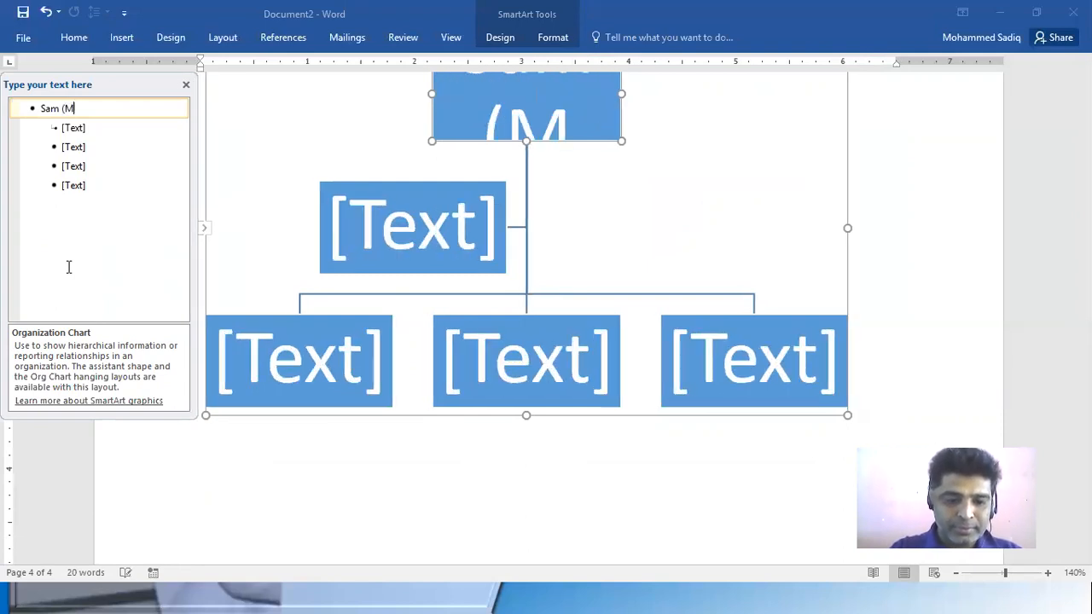
pyautogui.press('BackSpace')
pyautogui.write('D)')
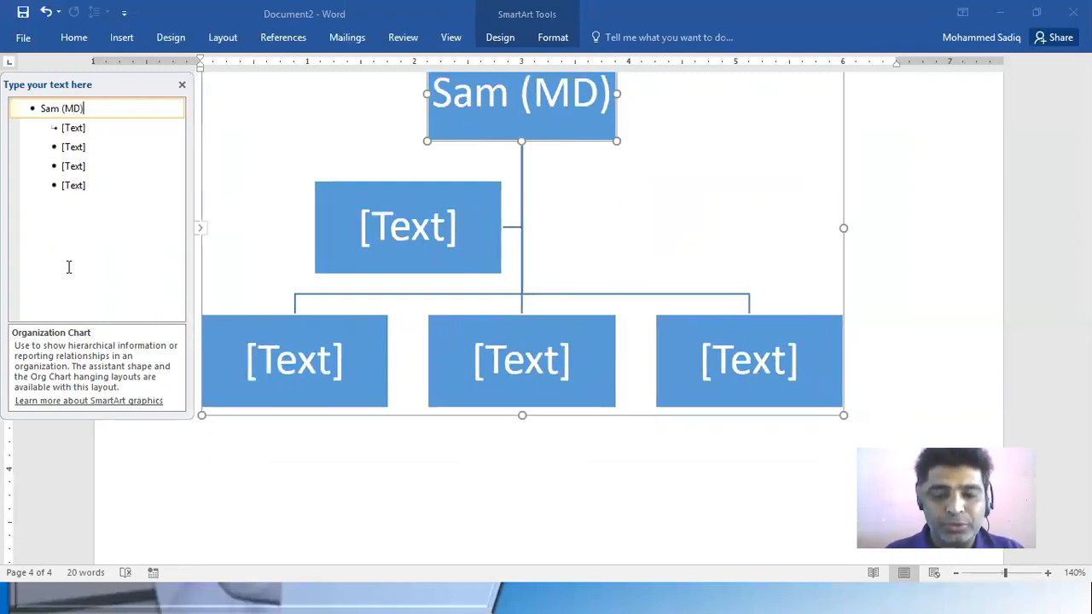
# Delete the assistant box directly beneath the top box of the organization chart
pyautogui.press('Down')
pyautogui.write('c')
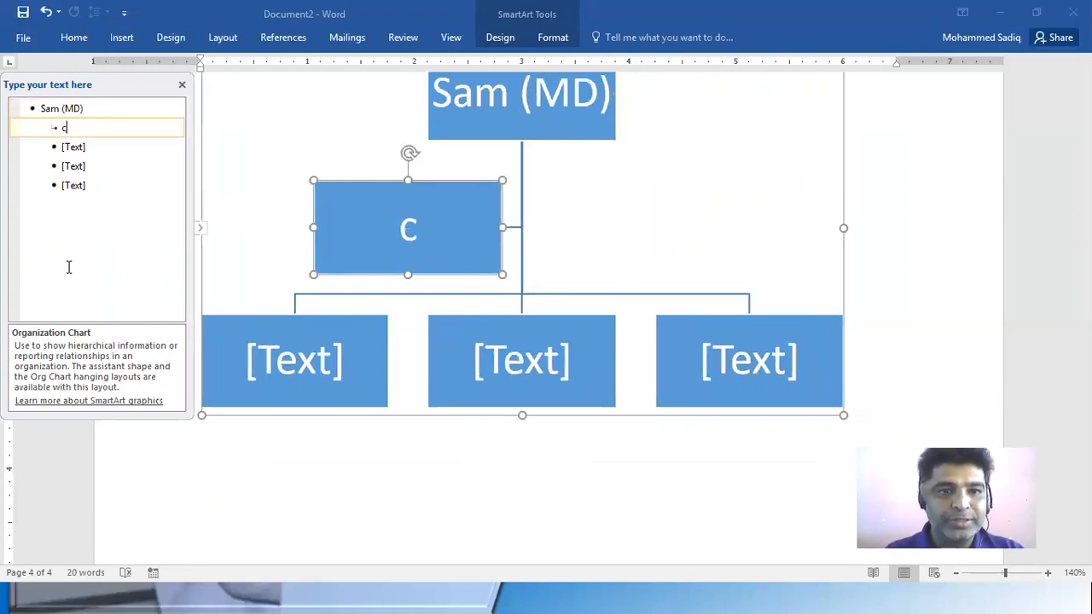
pyautogui.press('BackSpace')
pyautogui.press('BackSpace')
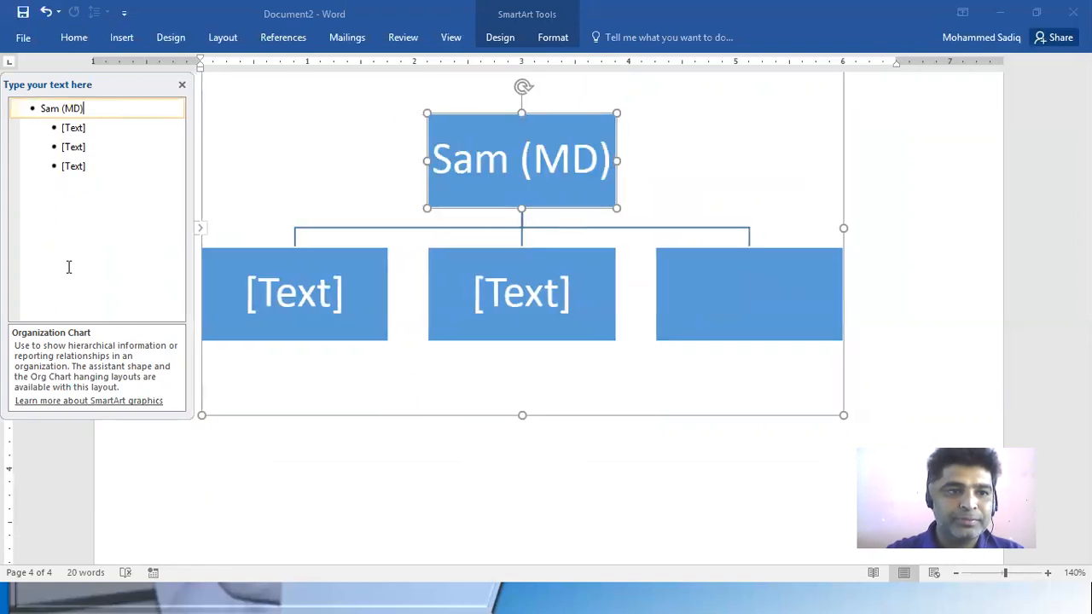
# Label the three second-level boxes Th, MH and SH
pyautogui.click(110, 147)
pyautogui.click(128, 124)
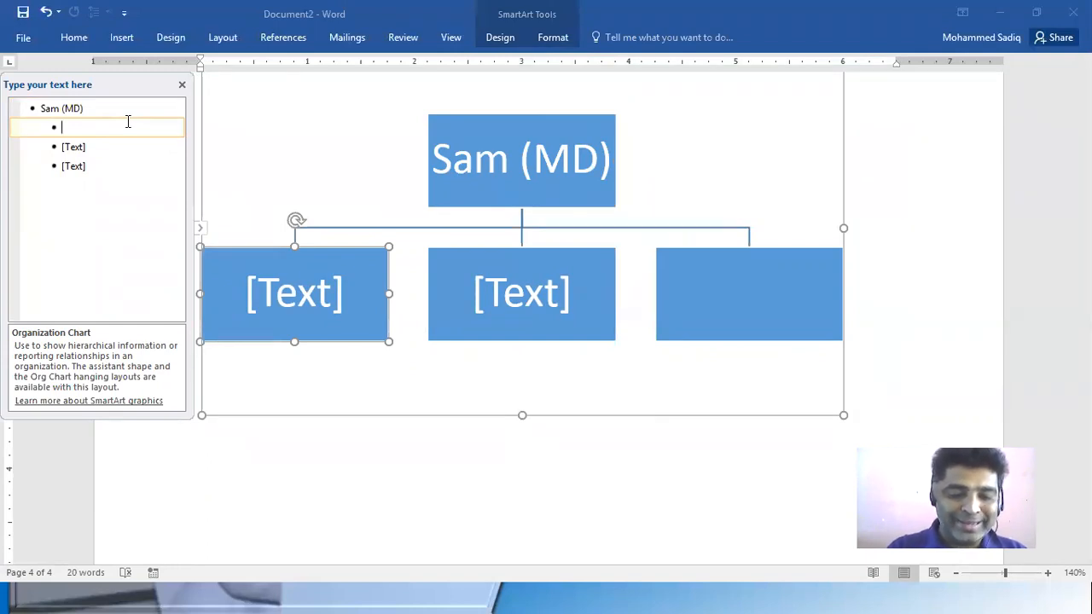
pyautogui.write('Th')
pyautogui.press('Down')
pyautogui.write('MH')
pyautogui.press('Down')
pyautogui.write('SH')
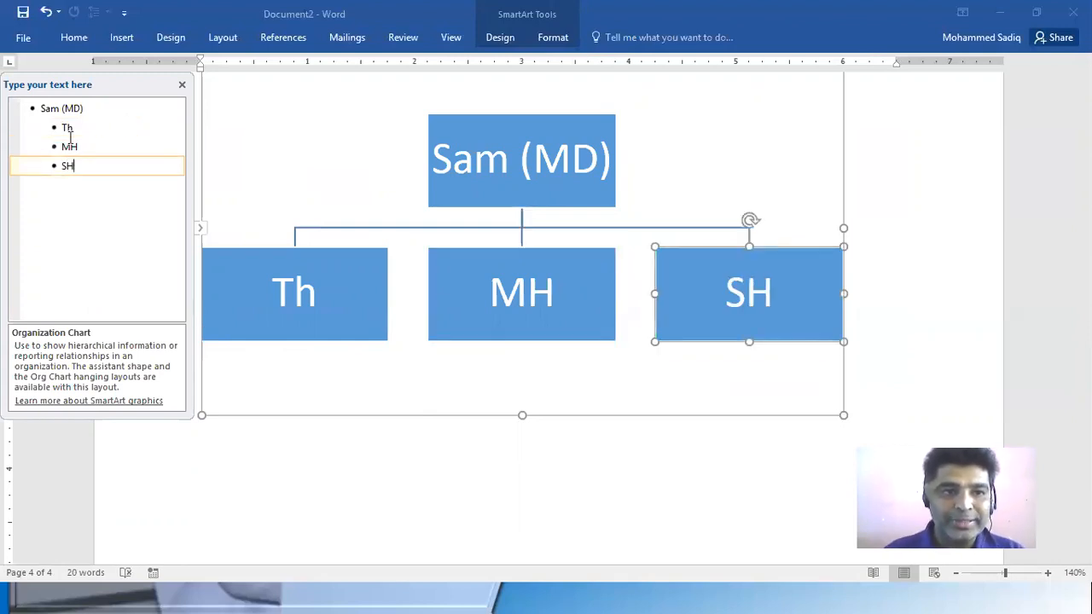
# Correct the first second-level label to TH and add an empty subordinate box beneath it
pyautogui.click(100, 131)
pyautogui.press('Delete')
pyautogui.write('H')
pyautogui.press('Return')
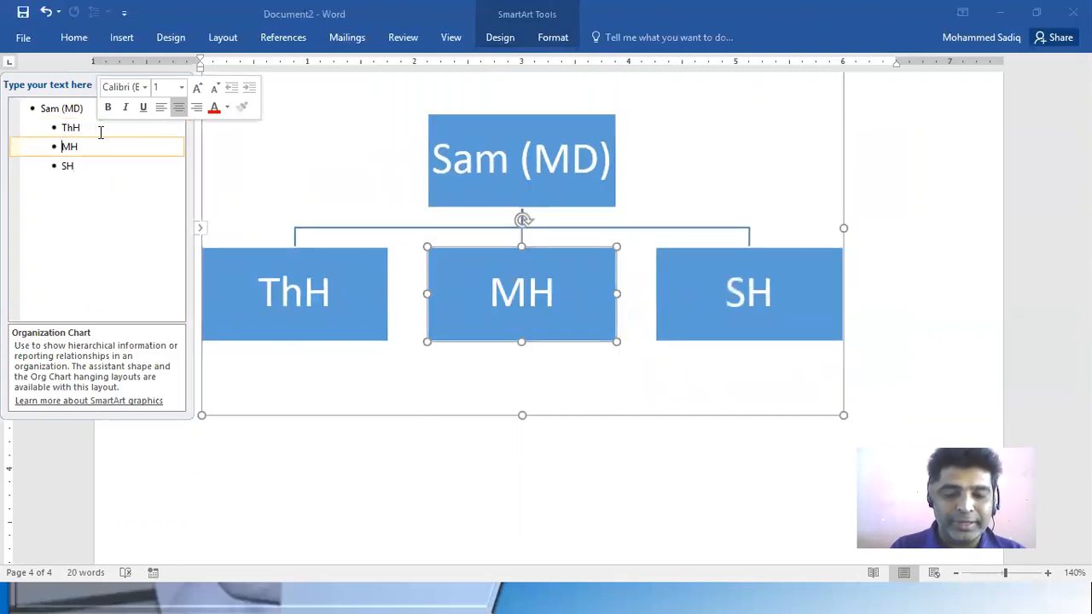
pyautogui.press('Return')
pyautogui.press('Up')
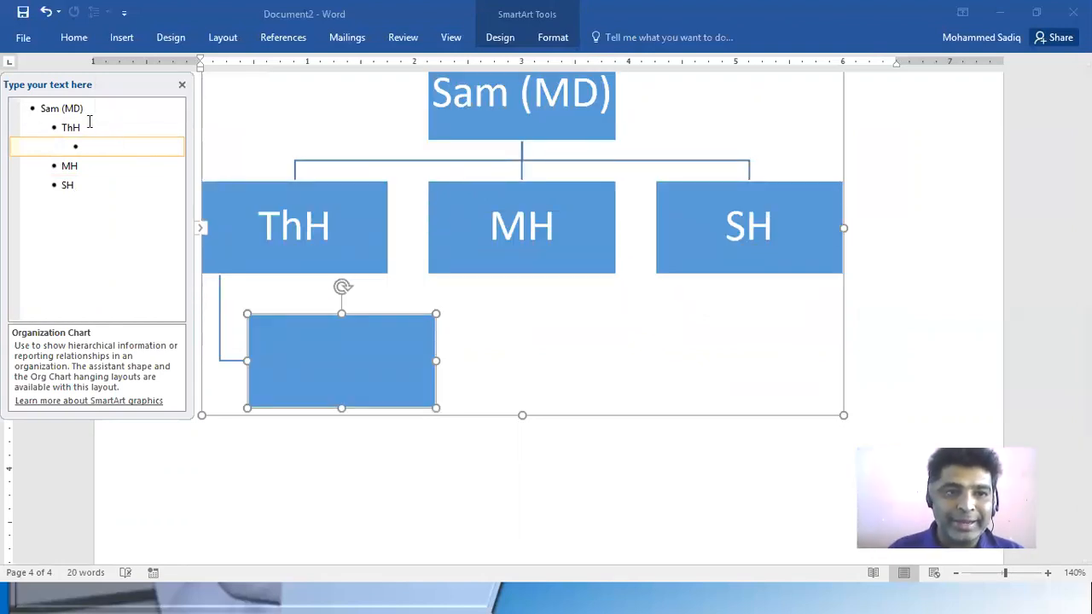
pyautogui.click(70, 125)
pyautogui.press('BackSpace')
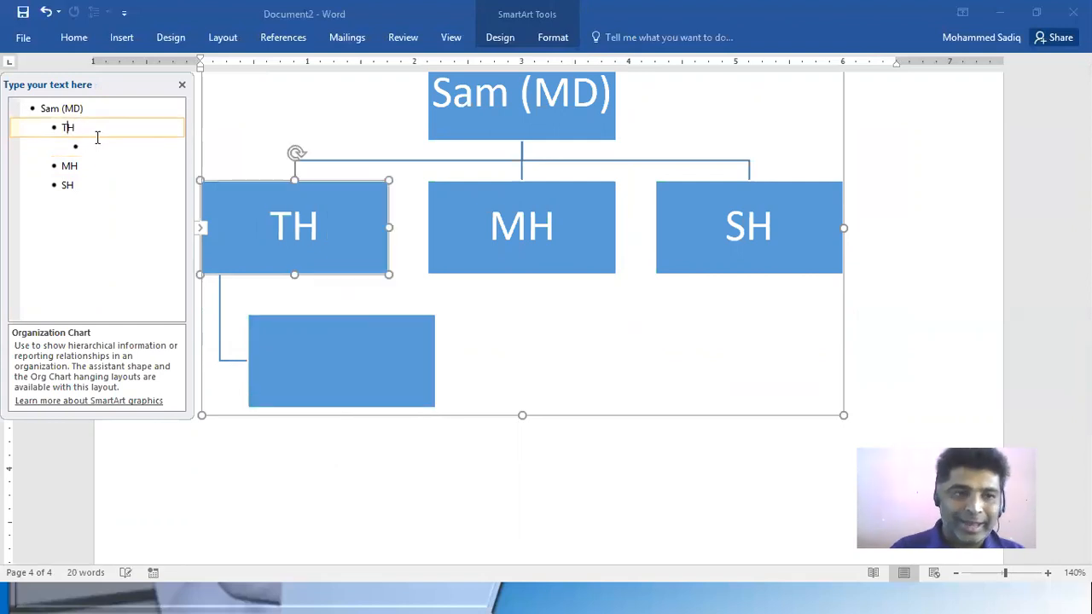
# Enter A in the empty box under TH and add two more subordinates, B and C
pyautogui.click(119, 145)
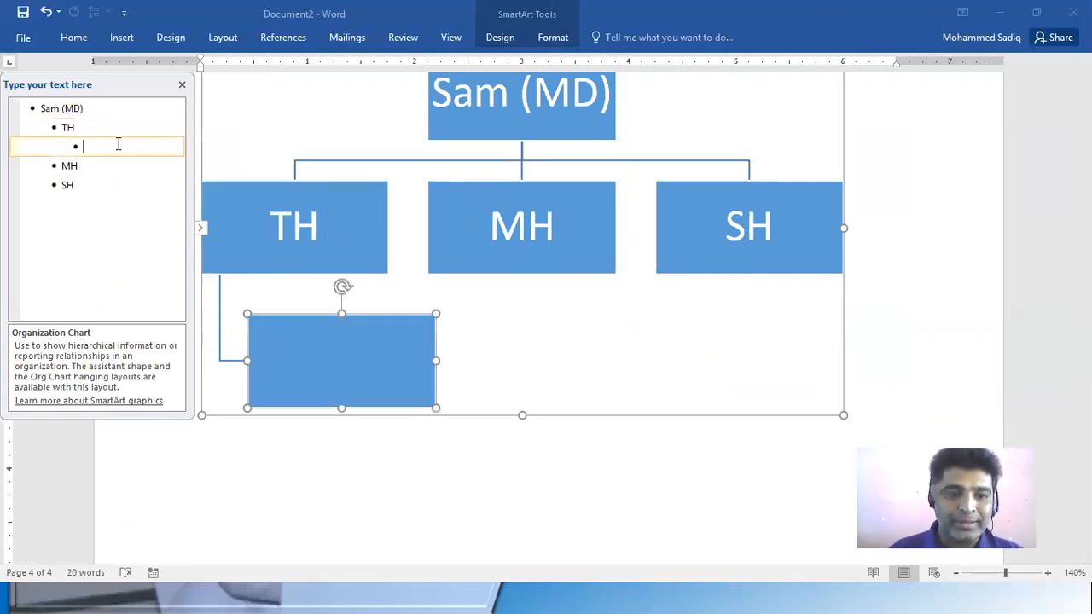
pyautogui.write('A')
pyautogui.press('Return')
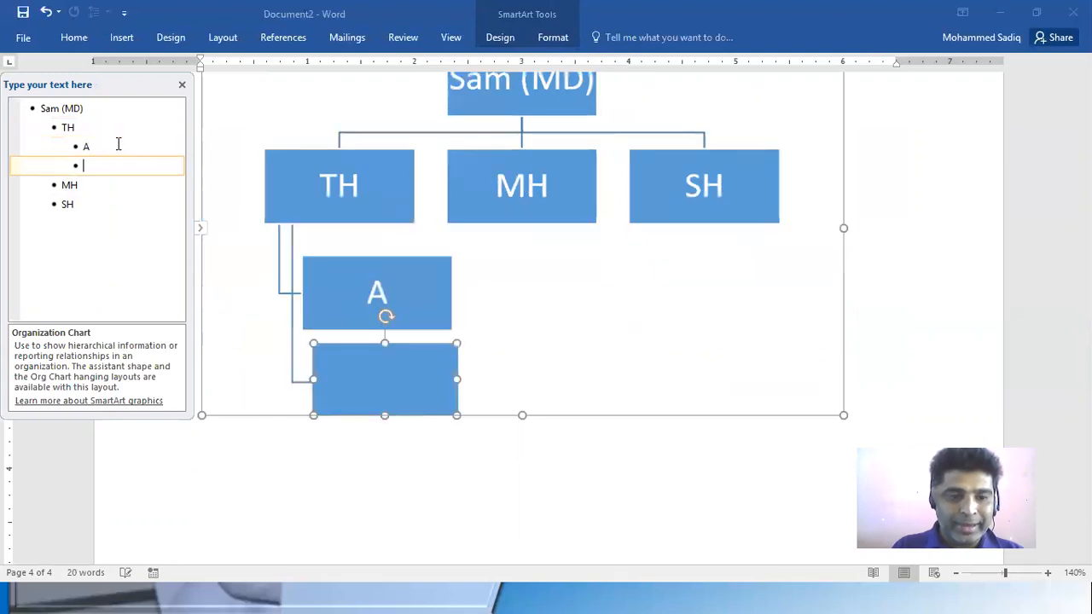
pyautogui.write('B')
pyautogui.press('Return')
pyautogui.write('C')
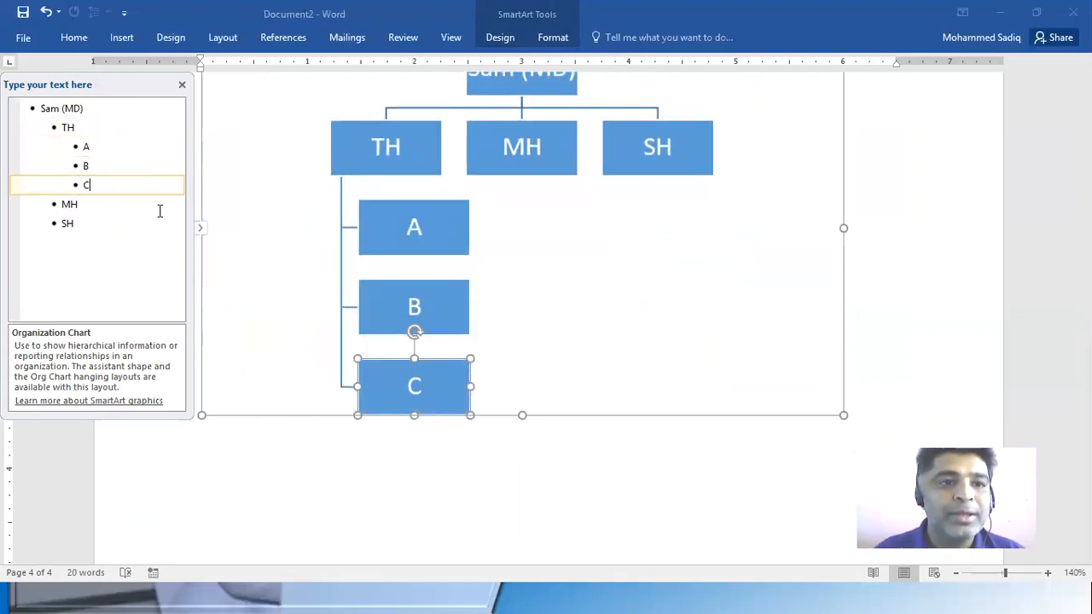
# Add e1, e2, e3 and e4 under MH, demoting e4 one level beneath e3
pyautogui.click(104, 209)
pyautogui.press('Return')
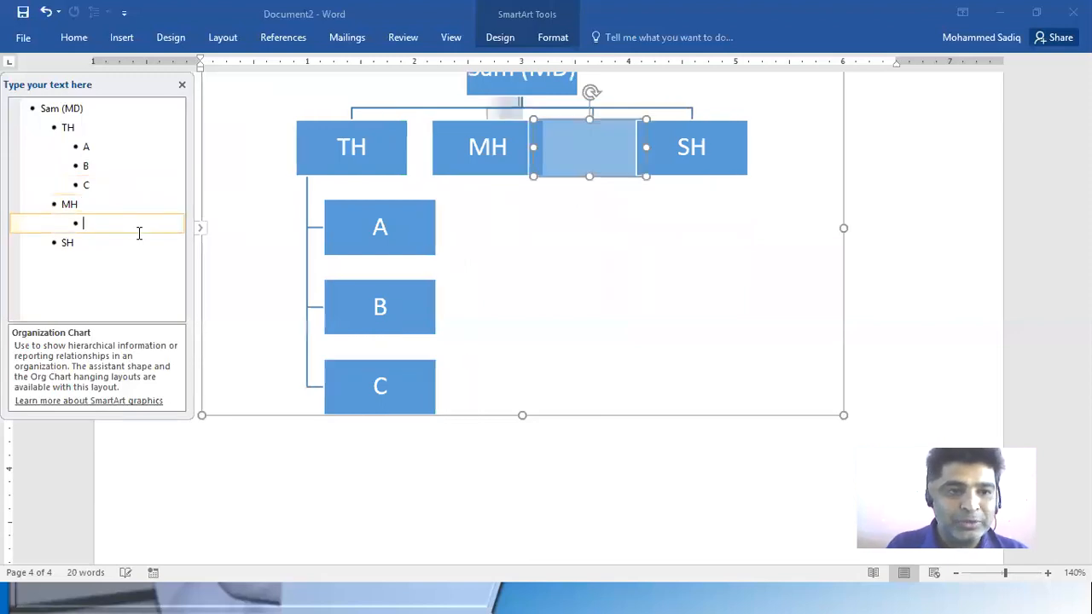
pyautogui.press('Tab')
pyautogui.write('e1')
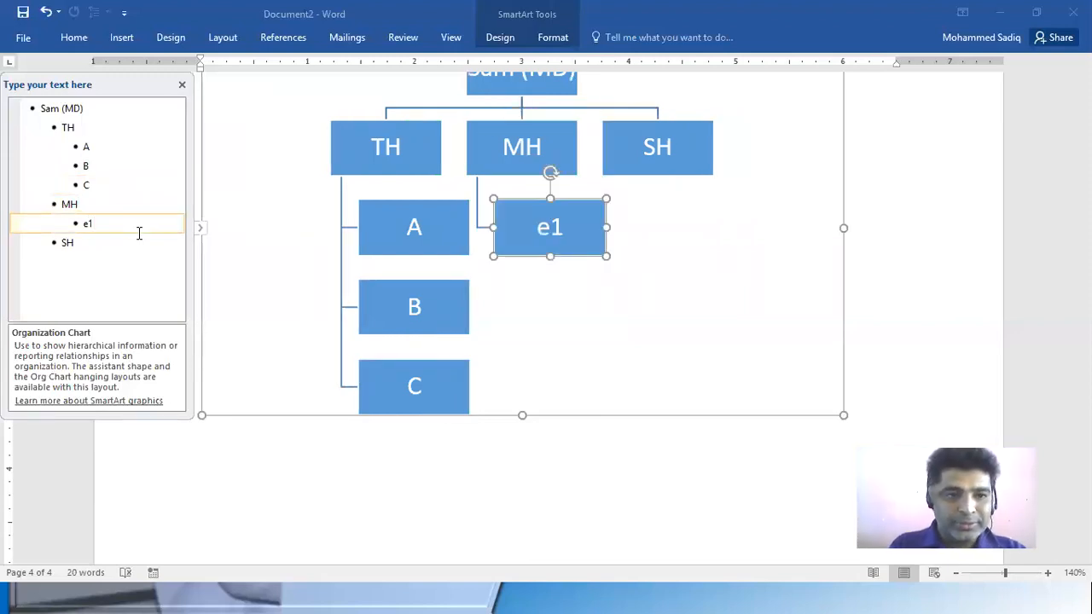
pyautogui.press('Return')
pyautogui.write('e2')
pyautogui.press('Return')
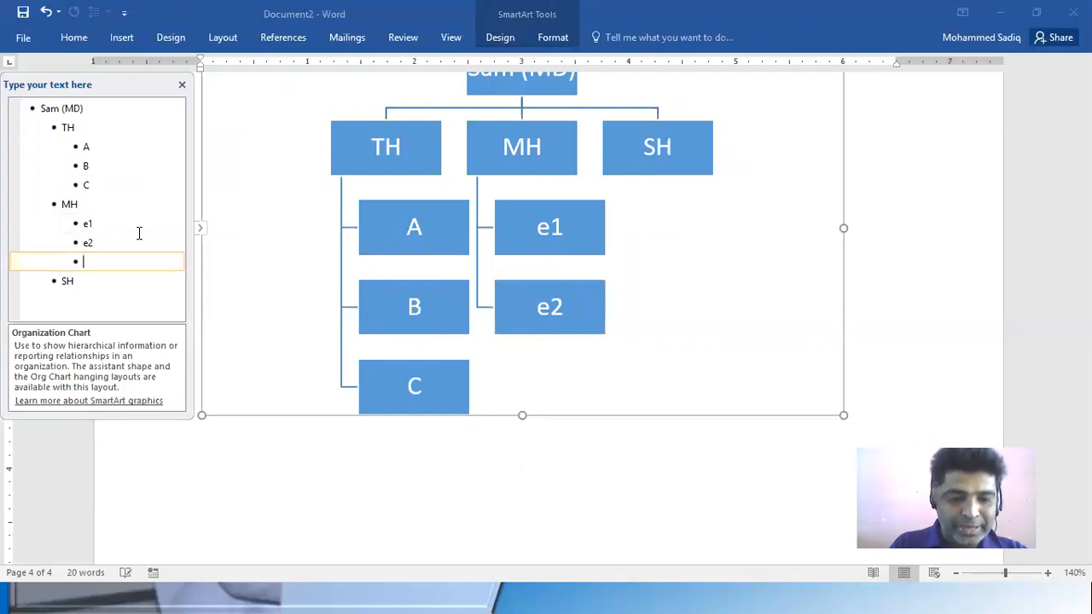
pyautogui.write('e3')
pyautogui.press('Return')
pyautogui.write('e4')
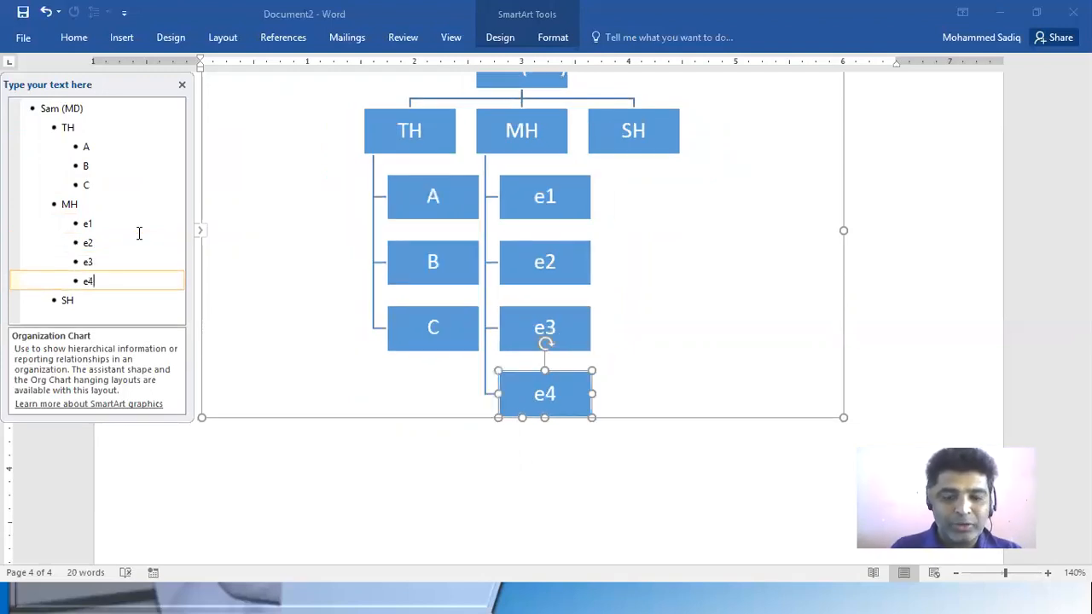
pyautogui.press('Left')
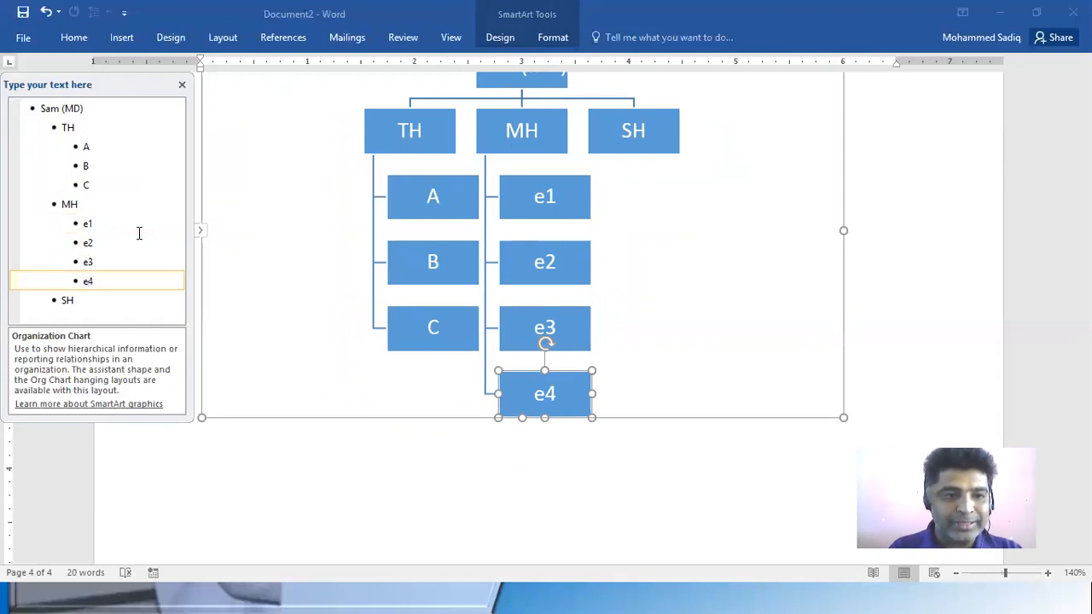
pyautogui.press('Tab')
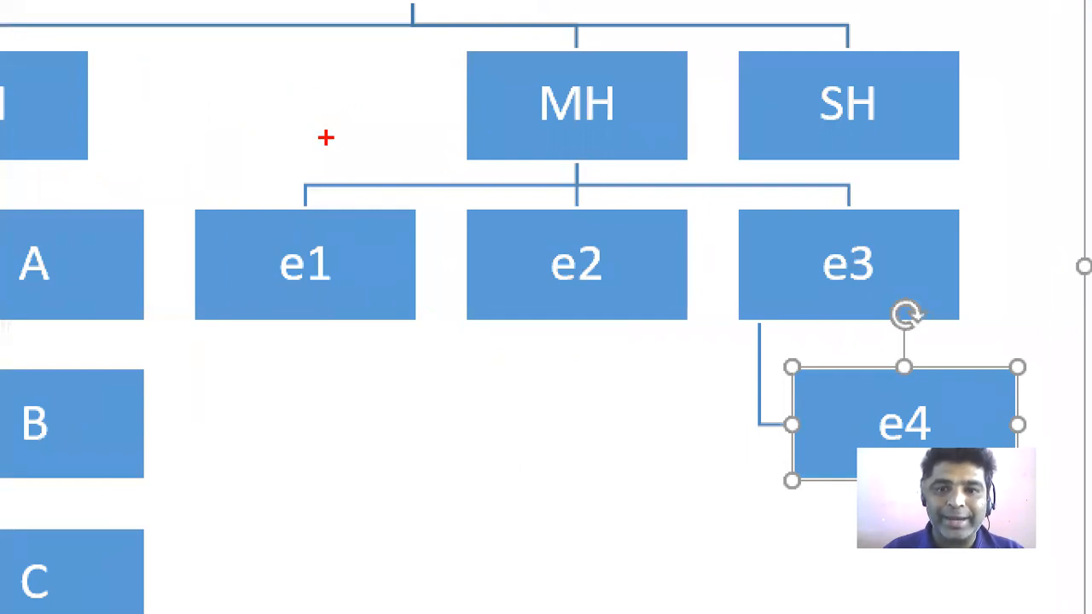
# Circle e4 freehand on the zoomed view and draw a line from it up to MH
pyautogui.moveTo(915, 384); pyautogui.dragTo(865, 437)
pyautogui.moveTo(874, 398)
pyautogui.mouseDown()
pyautogui.moveTo(805, 316)
pyautogui.moveTo(763, 223)
pyautogui.moveTo(649, 156)
pyautogui.mouseUp()
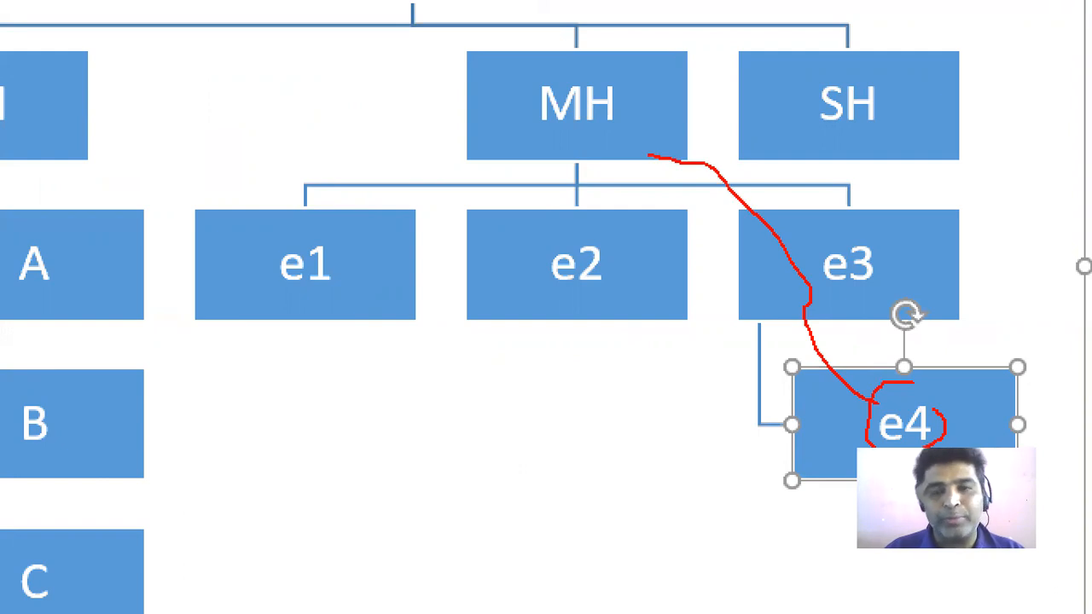
pyautogui.press('Escape')
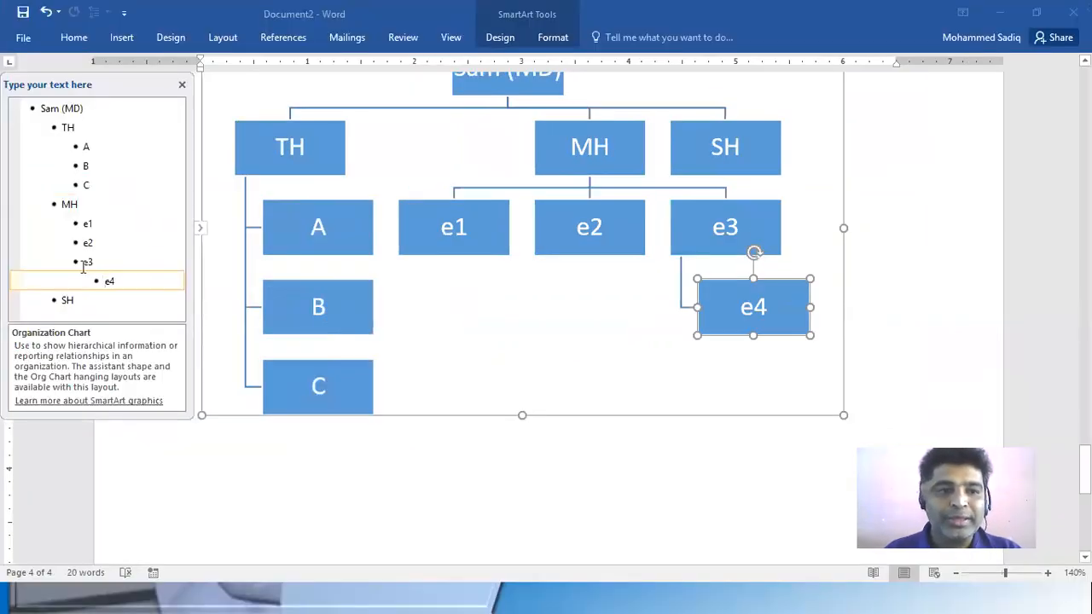
# Add se1, se2 and se3 under SH, demoting se2 one level beneath se1
pyautogui.click(89, 302)
pyautogui.press('Return')
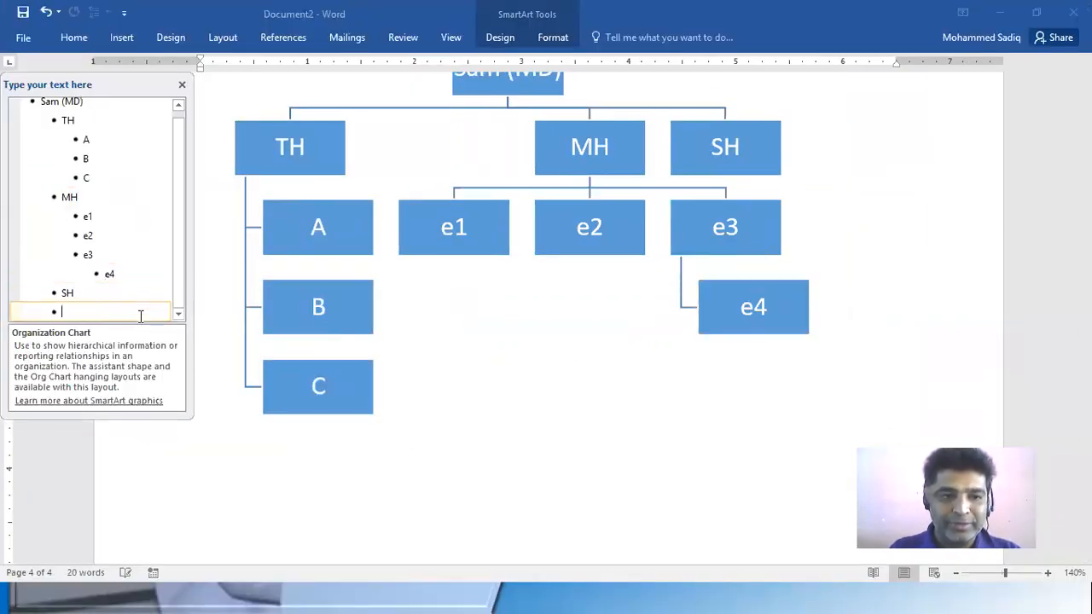
pyautogui.press('Tab')
pyautogui.write('se1')
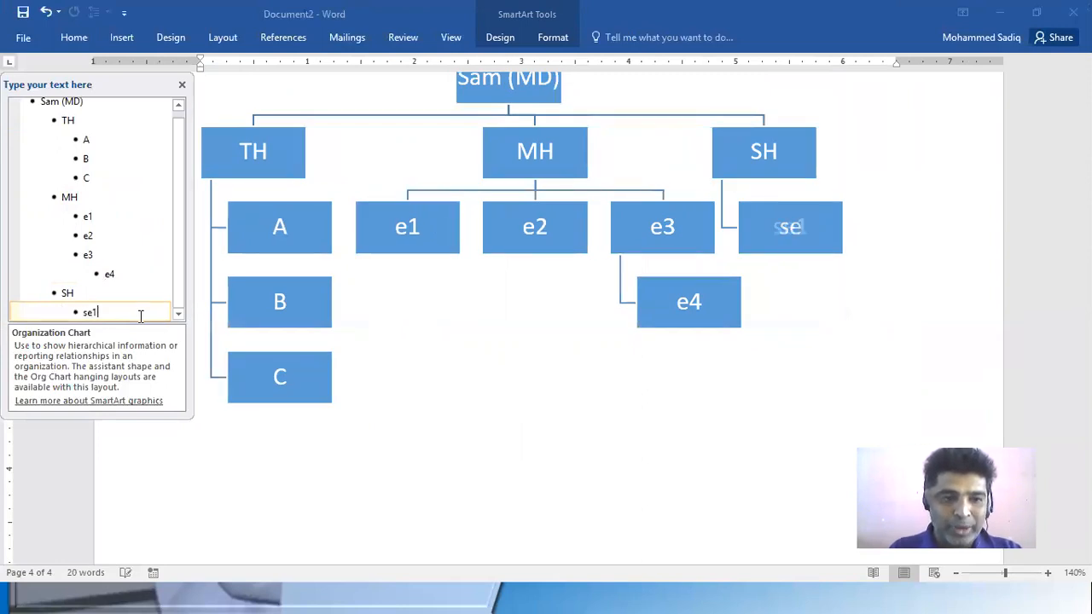
pyautogui.press('Return')
pyautogui.write('se2')
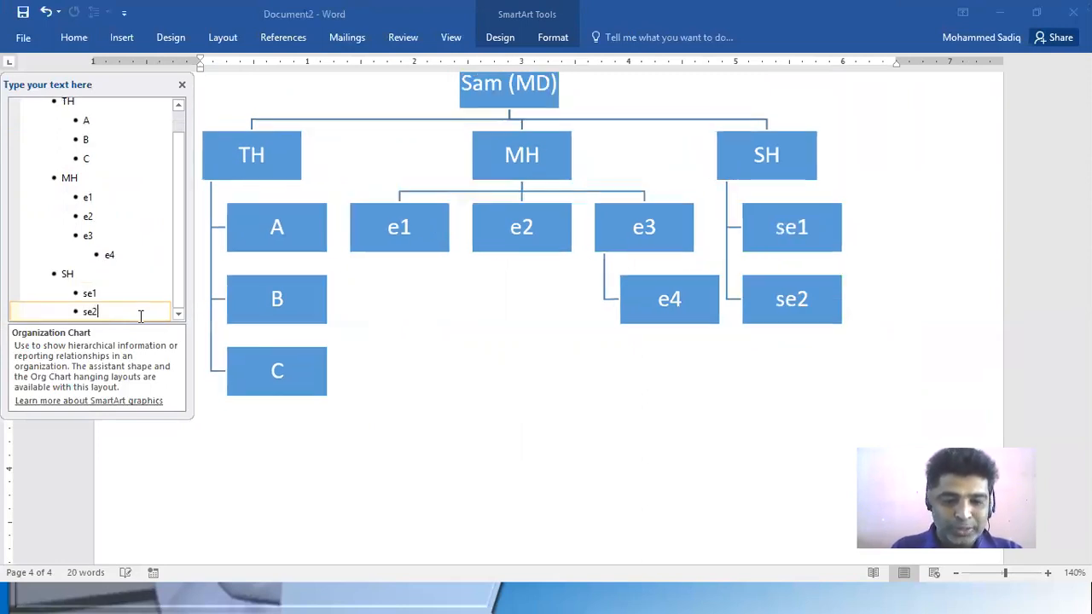
pyautogui.press('Return')
pyautogui.write('se3')
pyautogui.click(83, 293)
pyautogui.press('Tab')
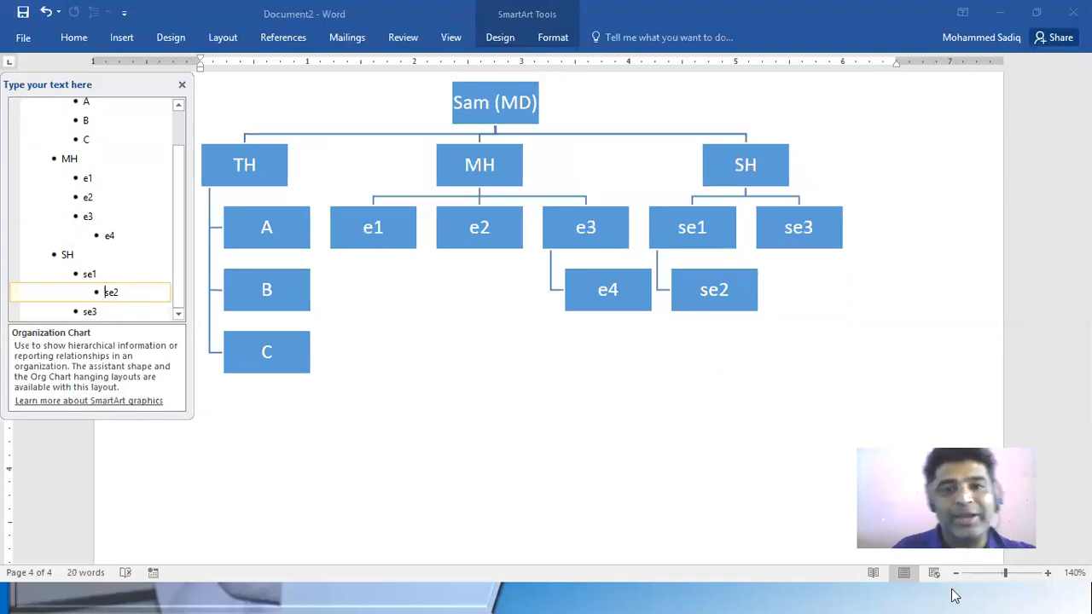
pyautogui.click(470, 133)
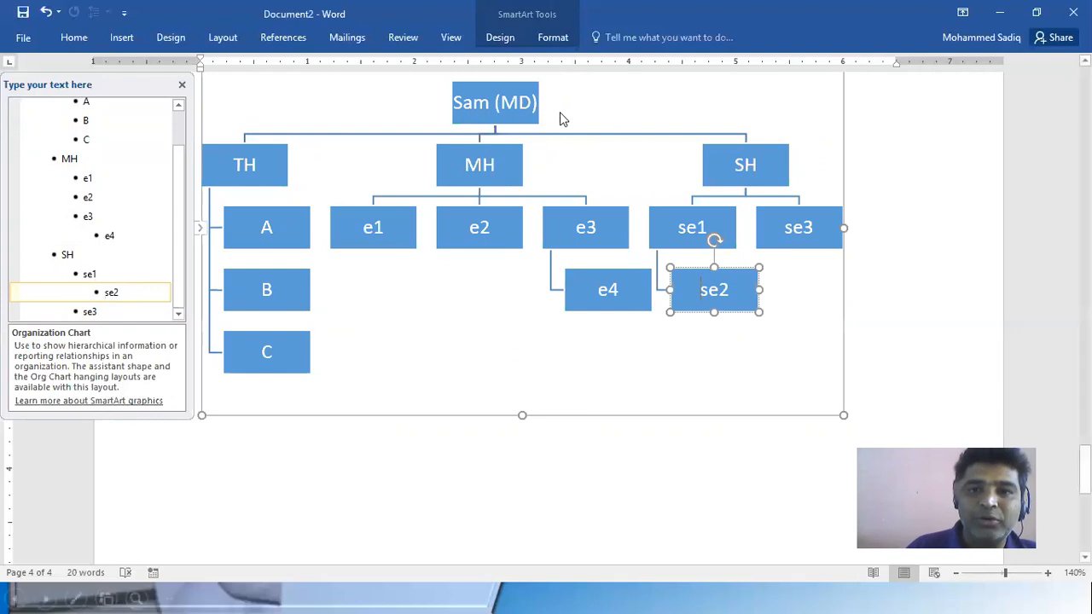
# Recolour the organization chart with the yellow-and-green Colorful variant and apply the bevelled 3-D SmartArt style
pyautogui.click(483, 103)
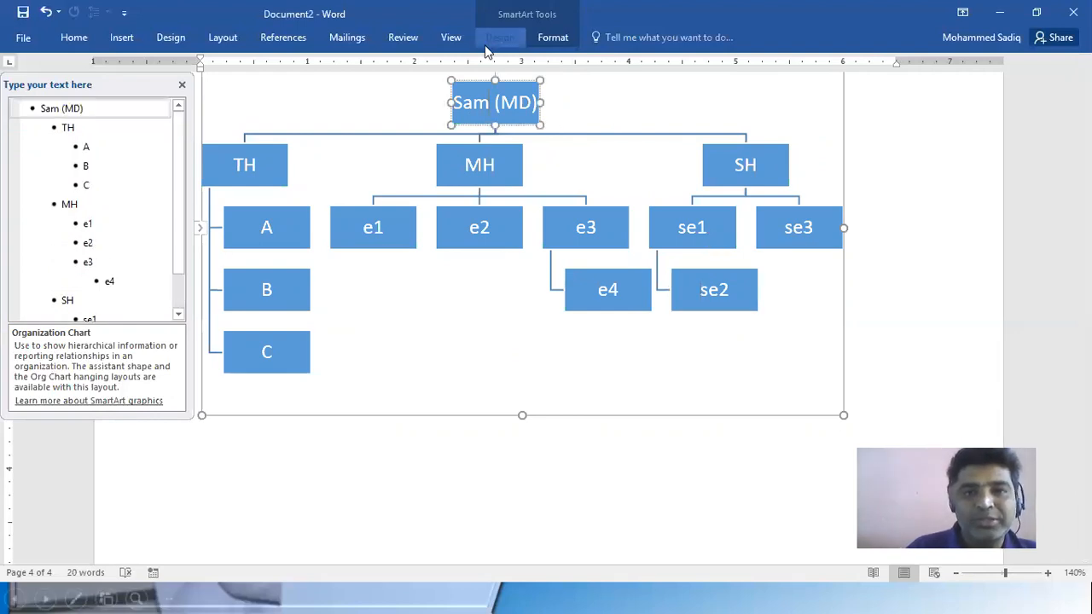
pyautogui.click(500, 38)
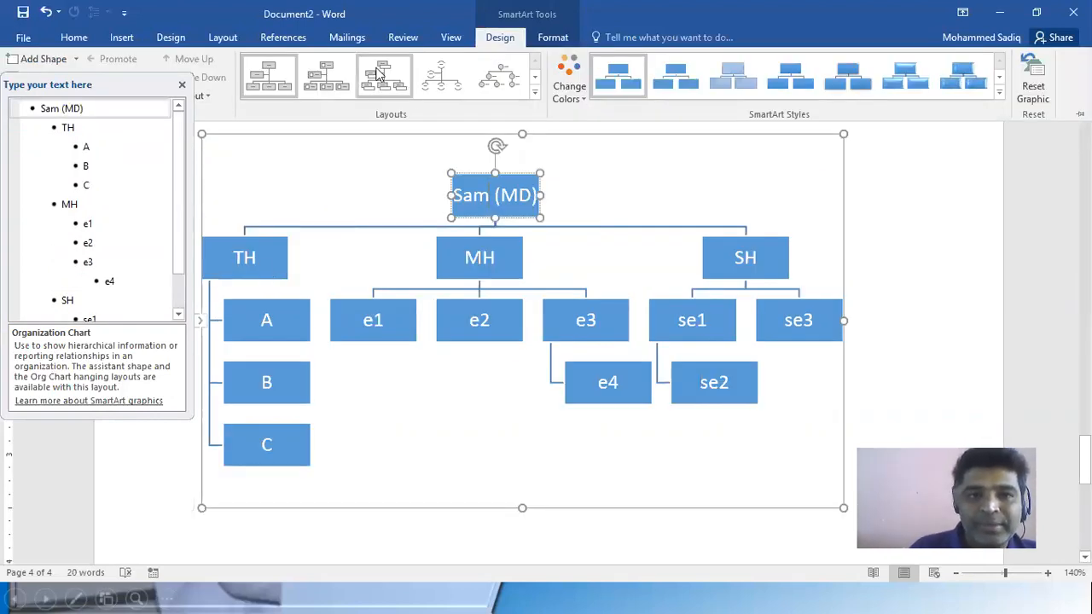
pyautogui.click(583, 92)
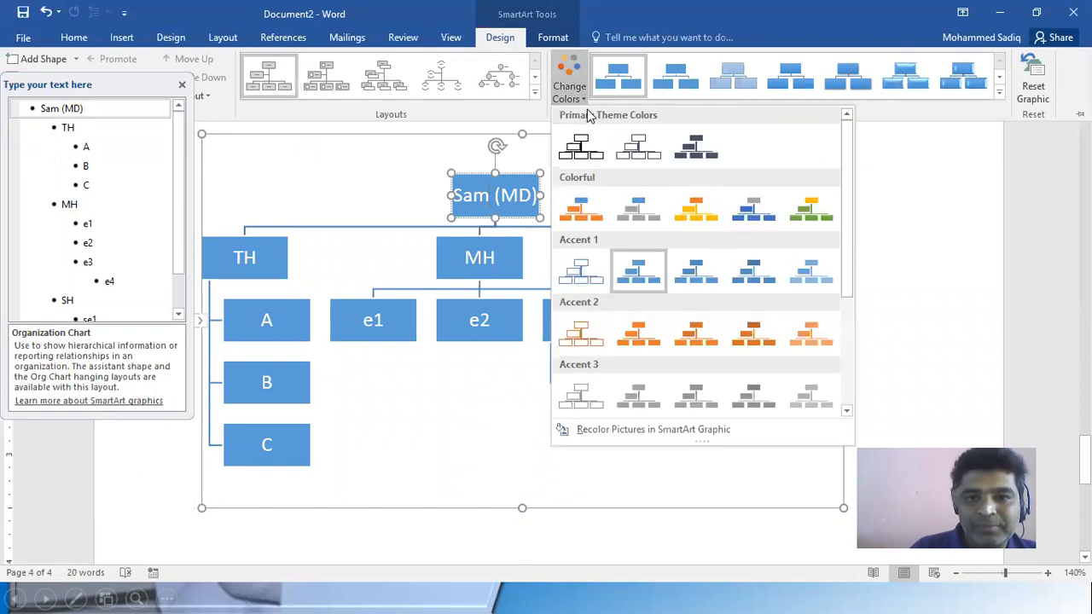
pyautogui.click(804, 221)
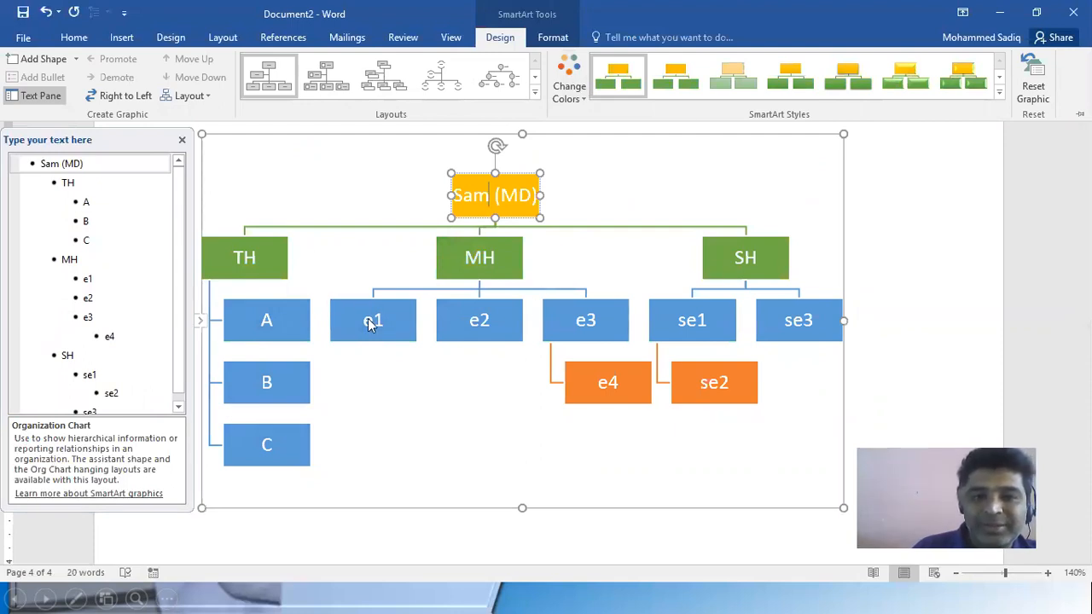
pyautogui.click(956, 80)
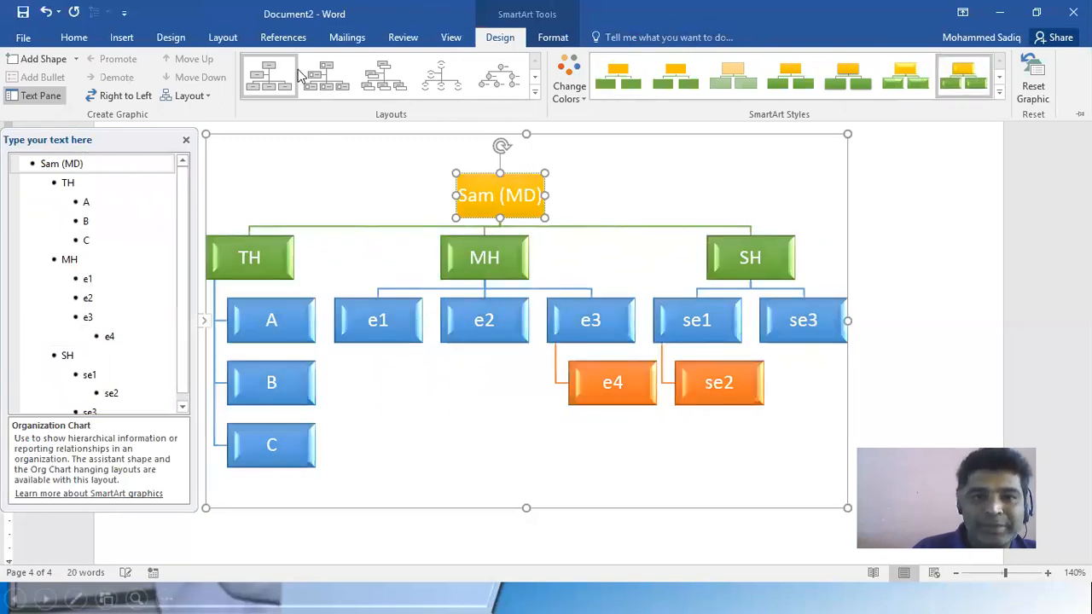
# Switch the chart to the Picture Organization Chart layout and fill the MD box's picture placeholder with the portrait from the Pictures folder
pyautogui.click(331, 82)
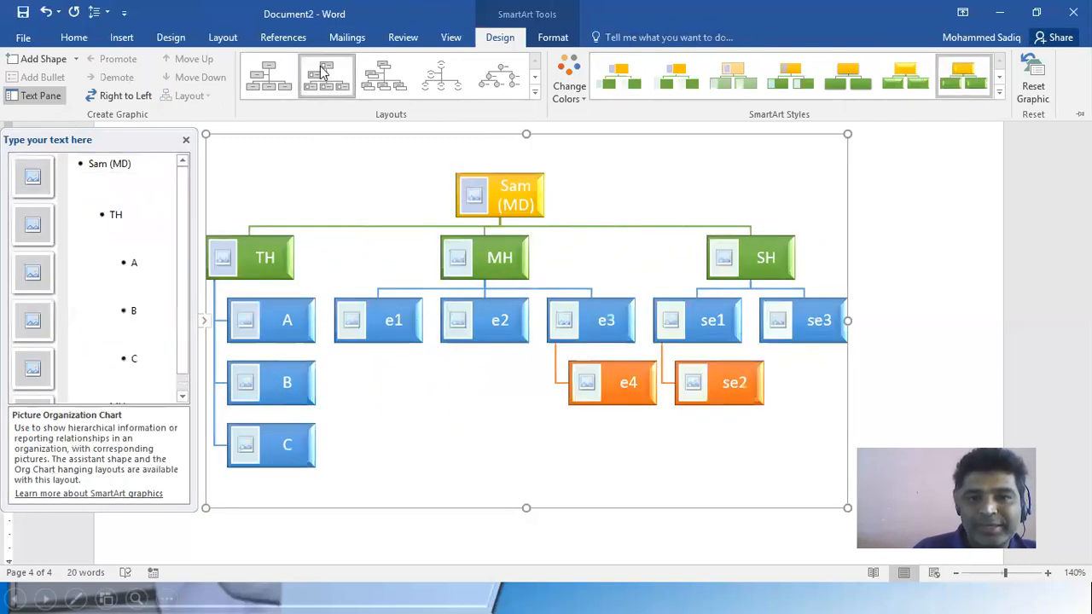
pyautogui.hotkey('ctrl', 'F1')
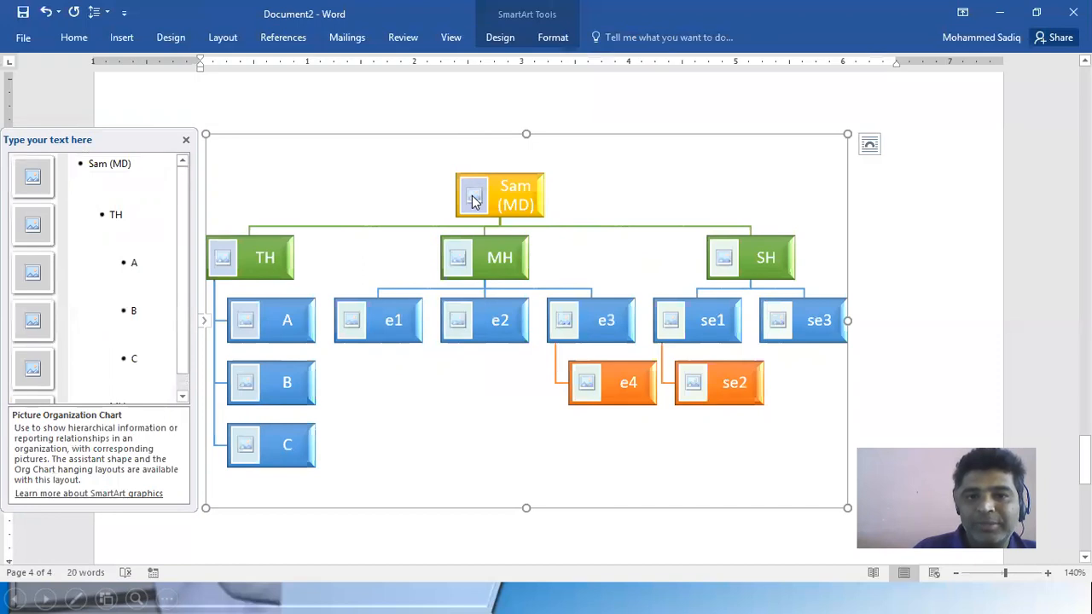
pyautogui.click(474, 200)
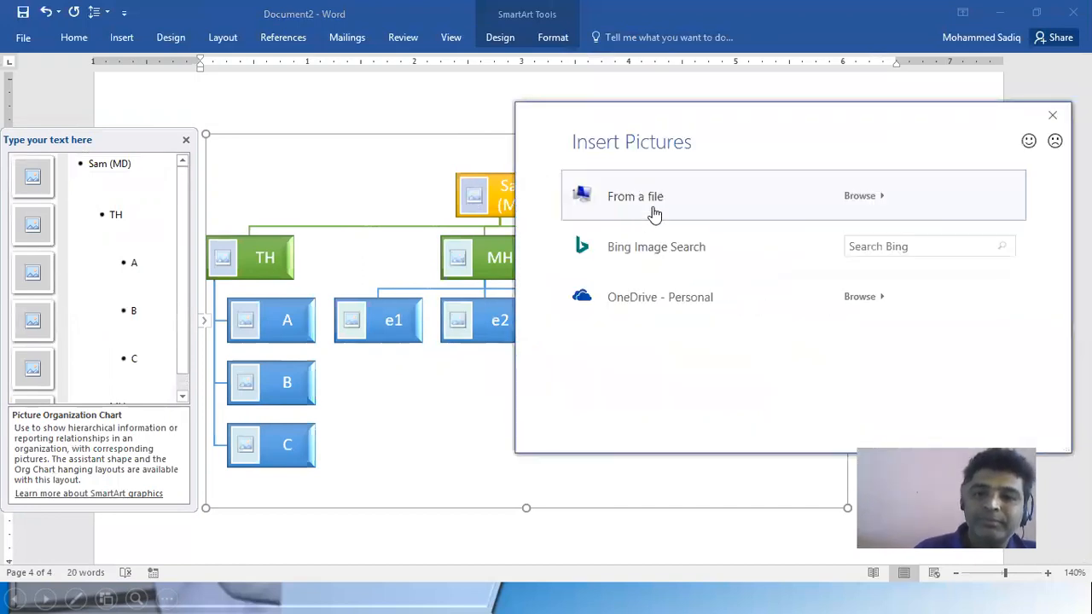
pyautogui.press('Escape')
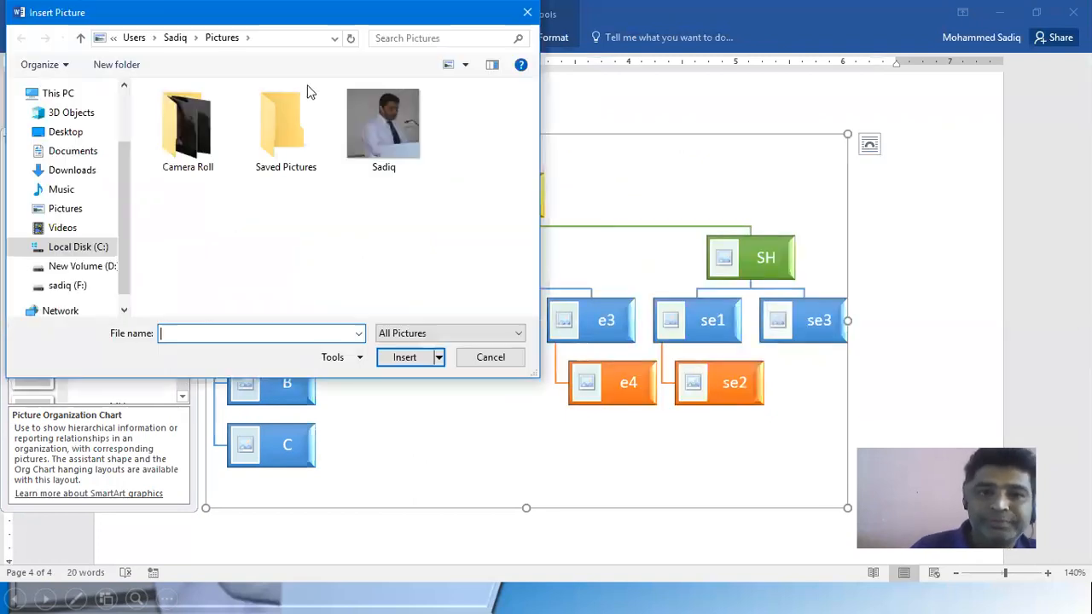
pyautogui.click(370, 127)
pyautogui.click(401, 357)
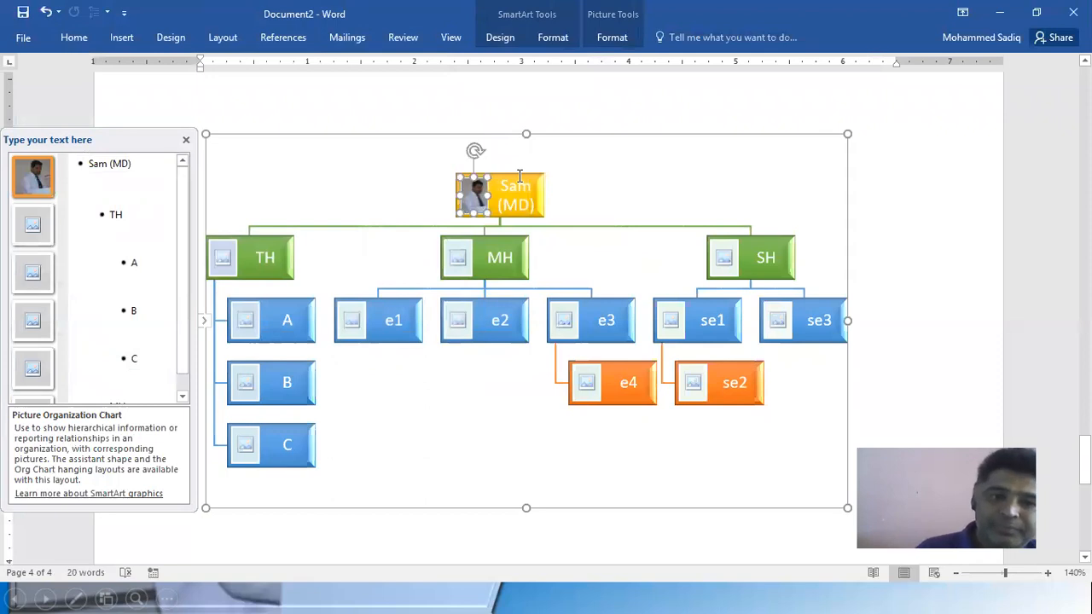
# Search Bing images for Dravid and insert the black-and-white portrait with a cap into the TH box's picture placeholder
pyautogui.click(224, 261)
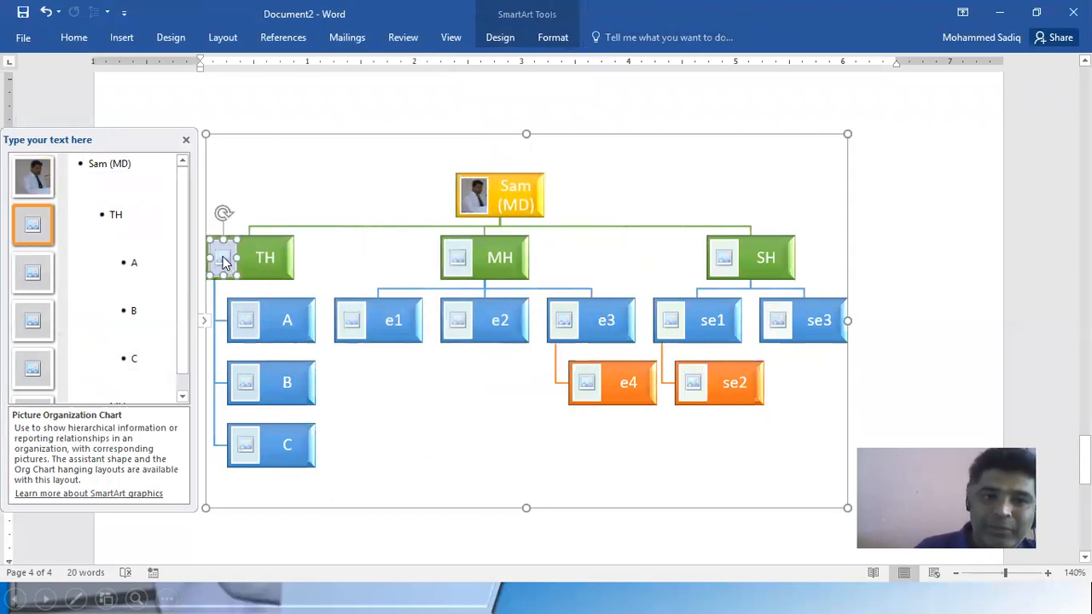
pyautogui.click(875, 247)
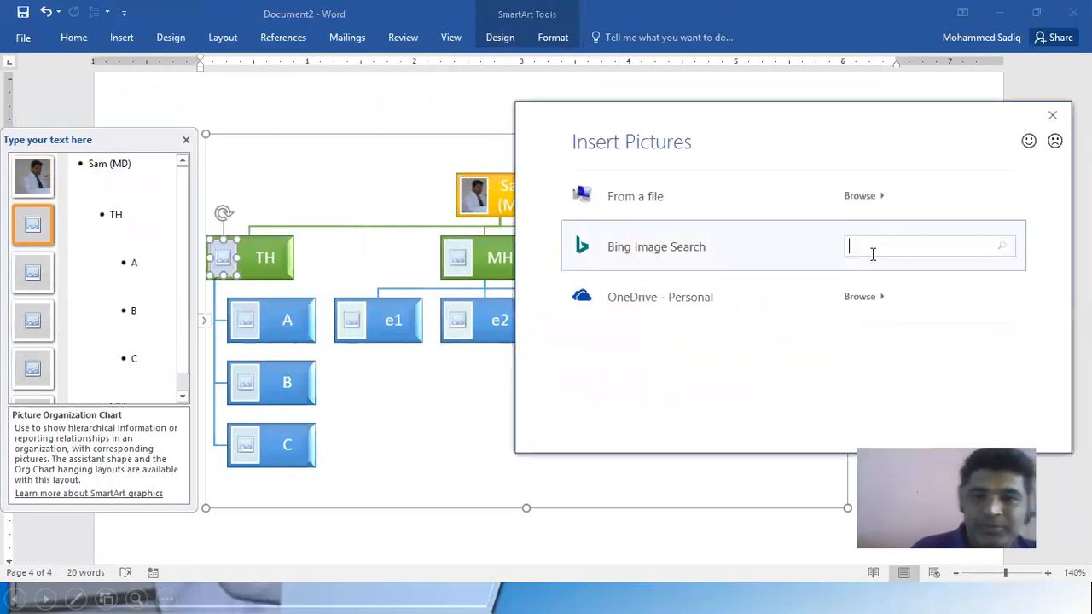
pyautogui.write('Rah')
pyautogui.press('BackSpace')
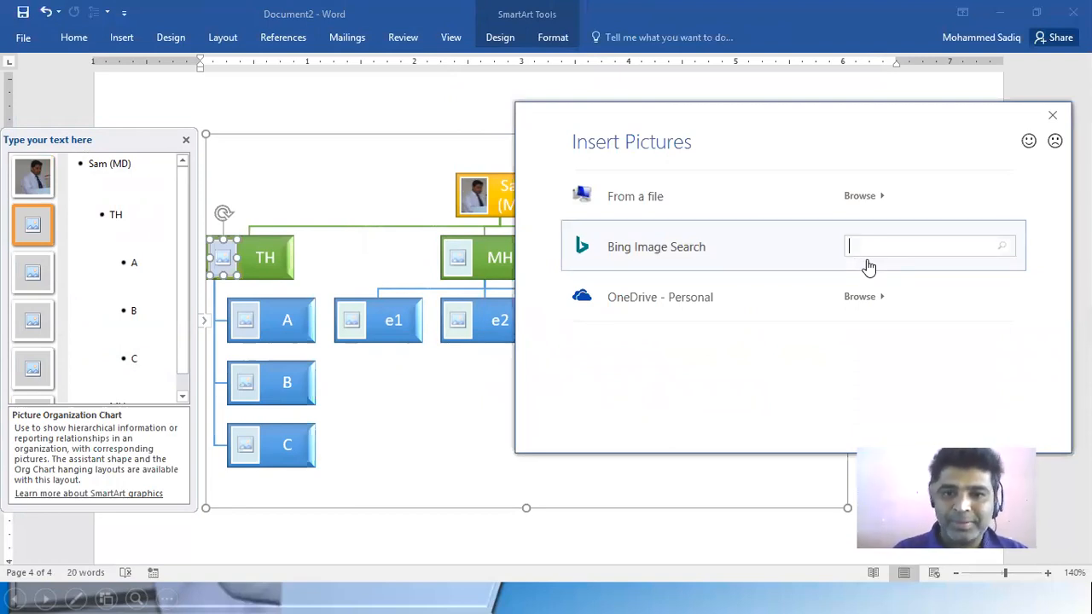
pyautogui.click(709, 249)
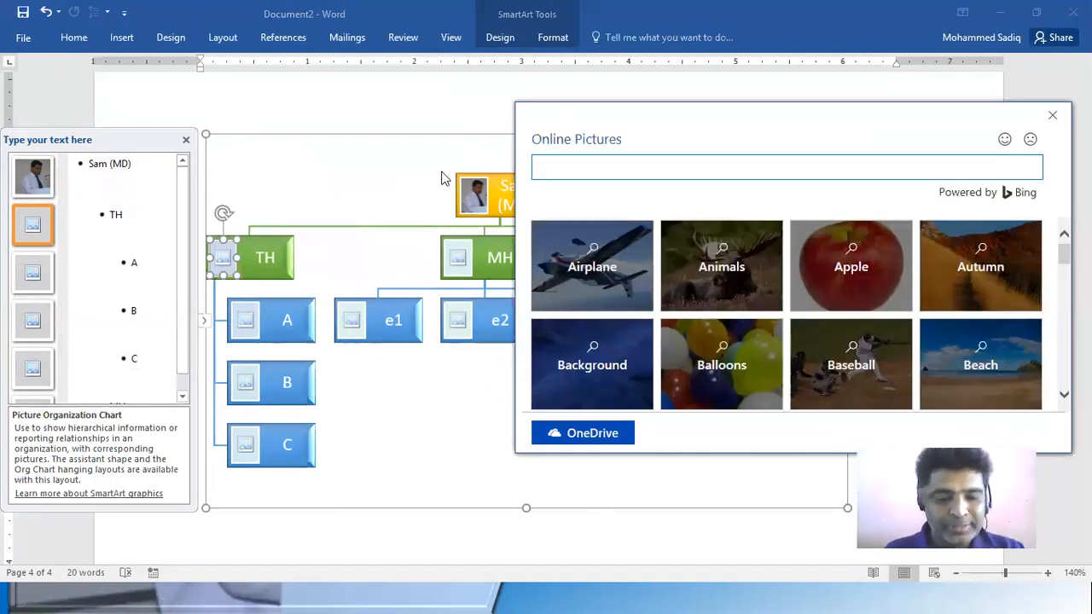
pyautogui.write('Dravid')
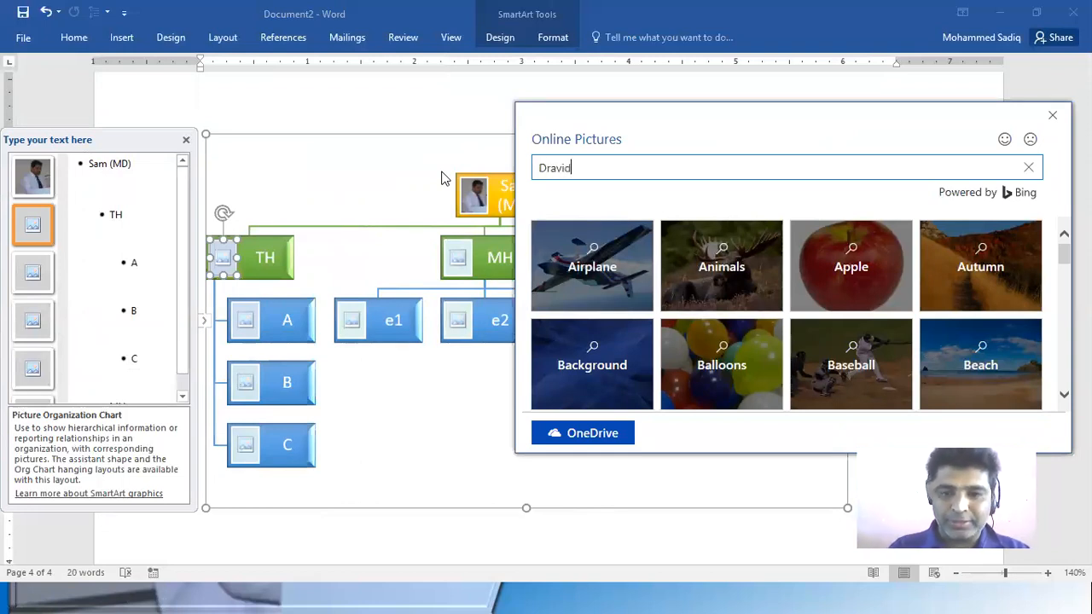
pyautogui.press('Return')
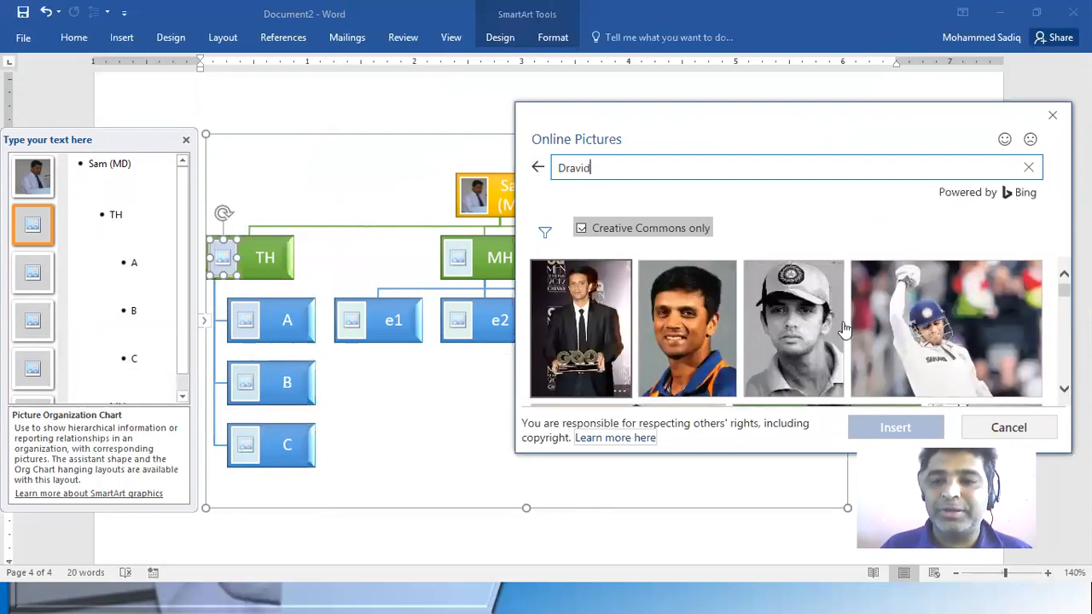
pyautogui.click(813, 328)
pyautogui.click(900, 424)
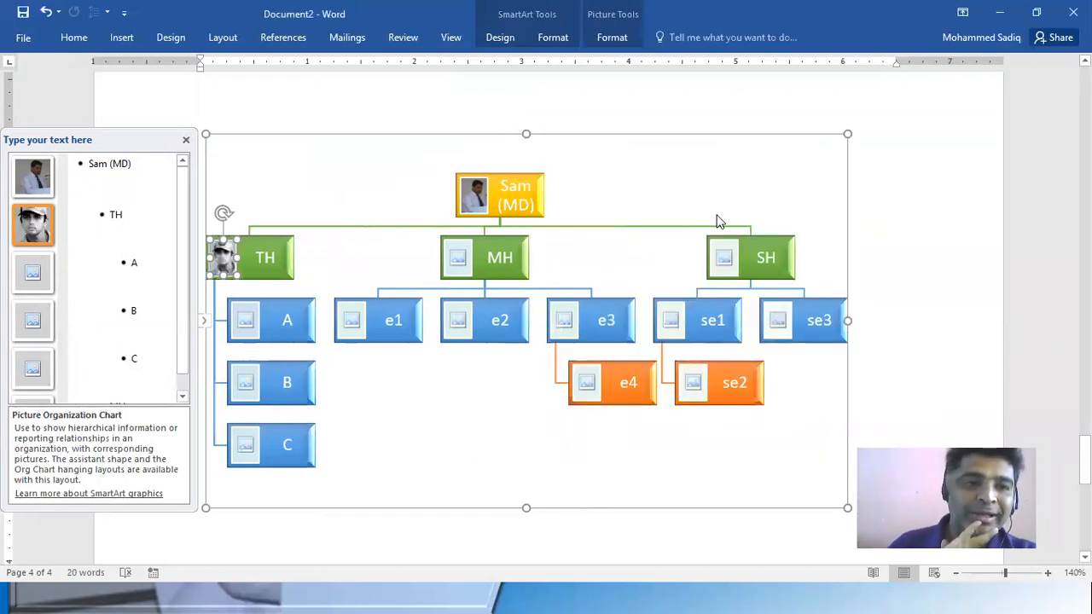
pyautogui.click(128, 215)
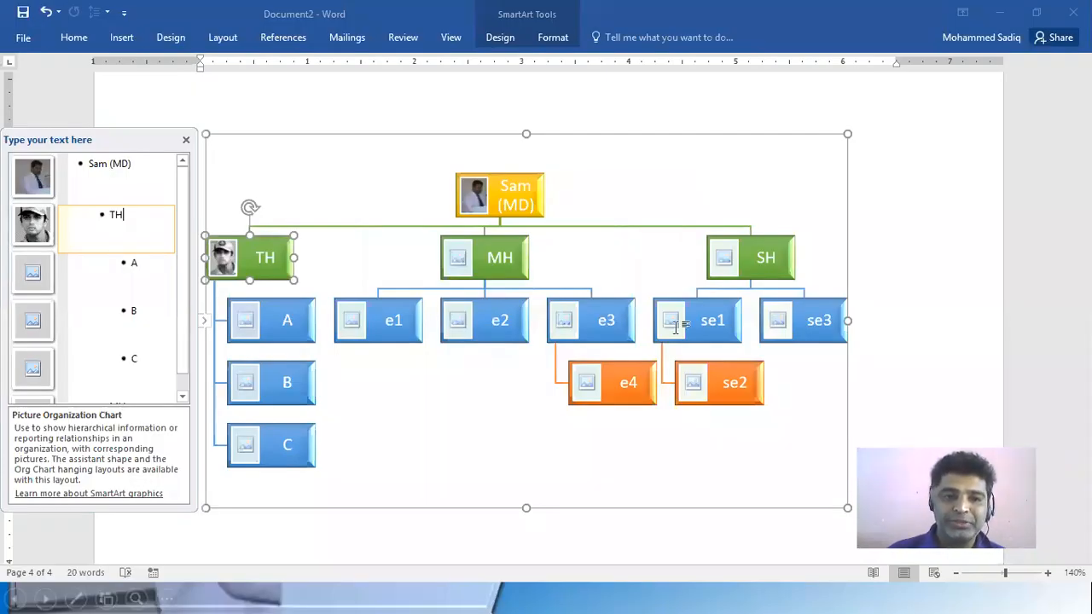
pyautogui.scroll(5, 468, 500)
pyautogui.scroll(-3, 620, 247)
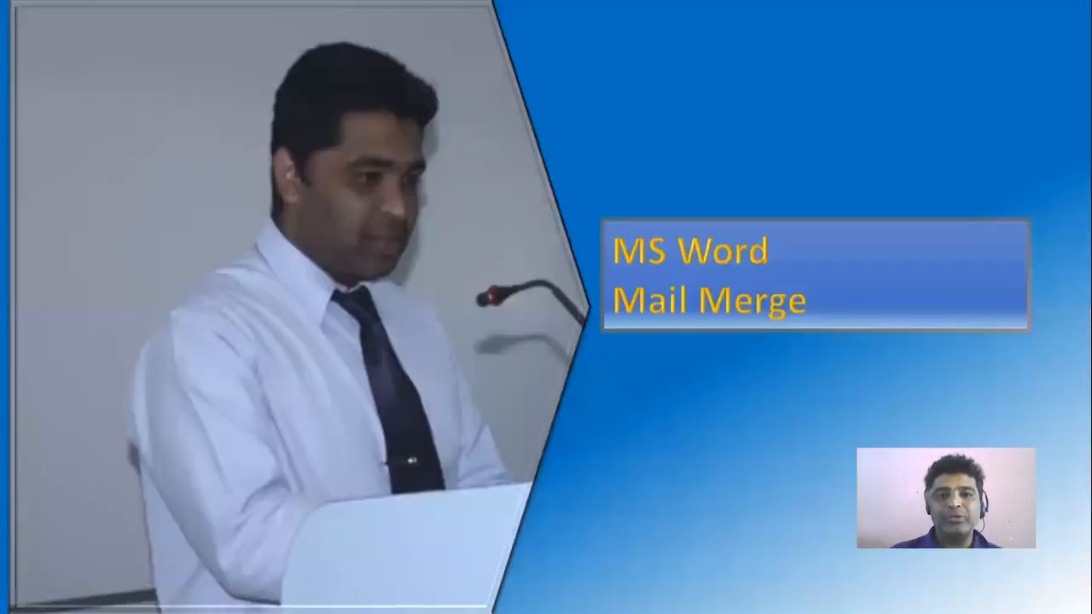
pyautogui.press('Right')
pyautogui.press('Left')
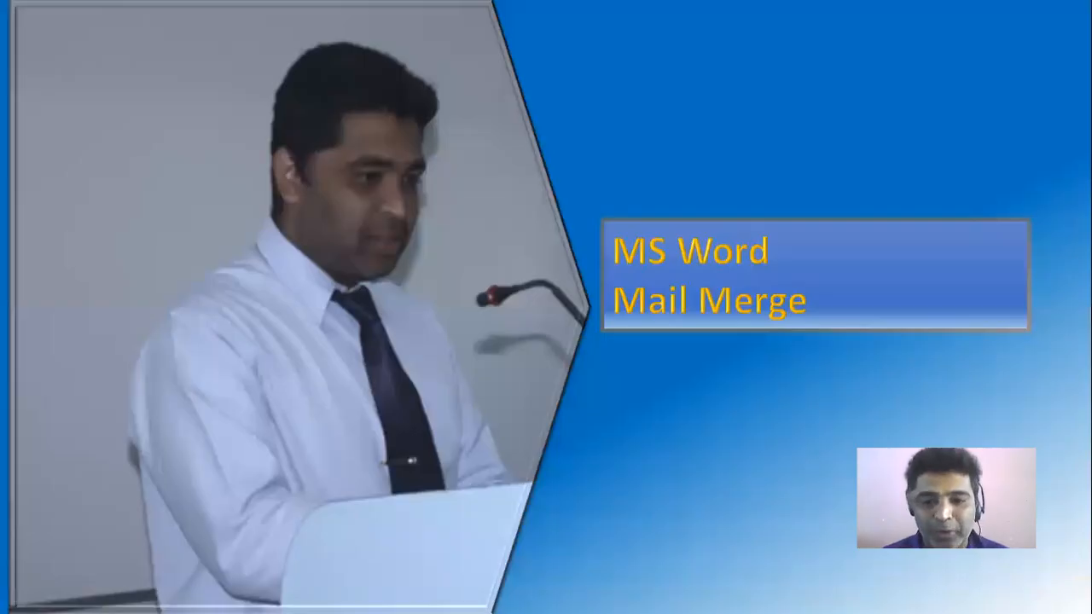